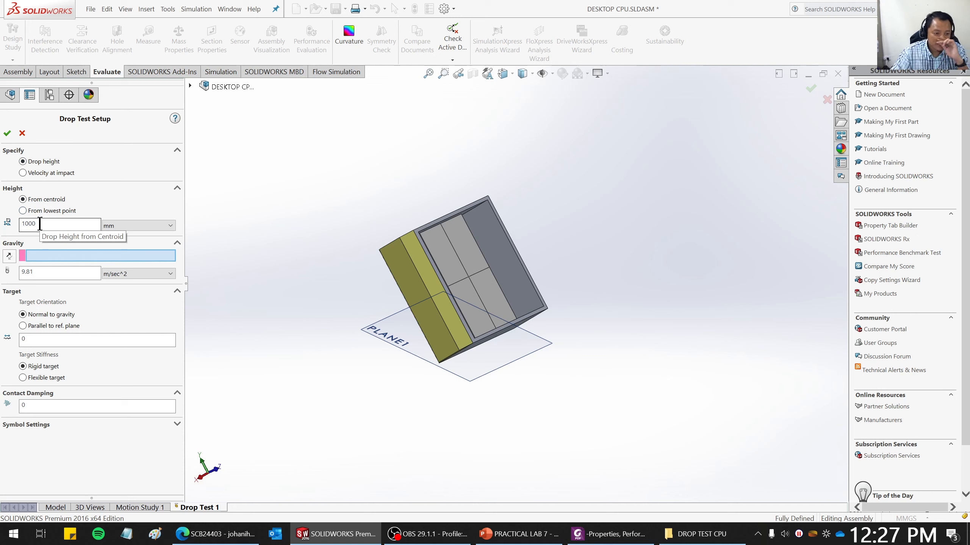
# Set the drop test height to be measured from the lowest point, use PLANE1 as the gravity reference, and apply the setup.
pyautogui.click(31, 213)
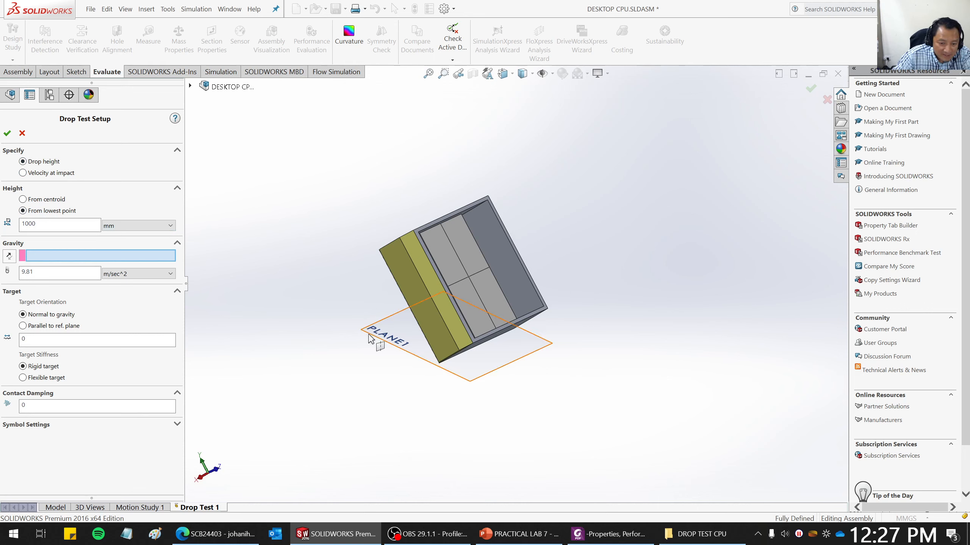
pyautogui.click(370, 338)
pyautogui.moveTo(573, 419); pyautogui.dragTo(624, 375, button='middle')
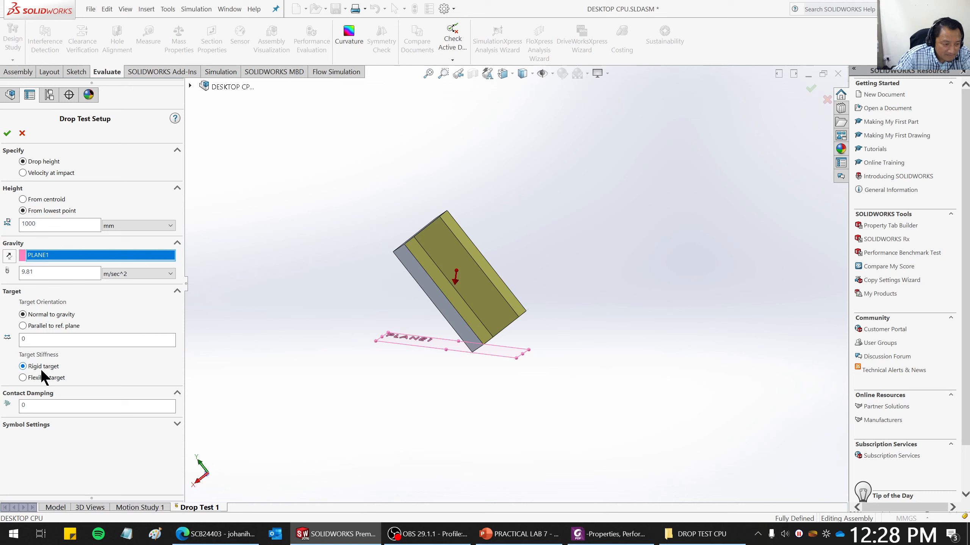
pyautogui.click(7, 133)
# Create a solid mesh of the desktop CPU assembly using the default mesh density.
pyautogui.moveTo(615, 241); pyautogui.dragTo(568, 287, button='middle')
pyautogui.rightClick(25, 323)
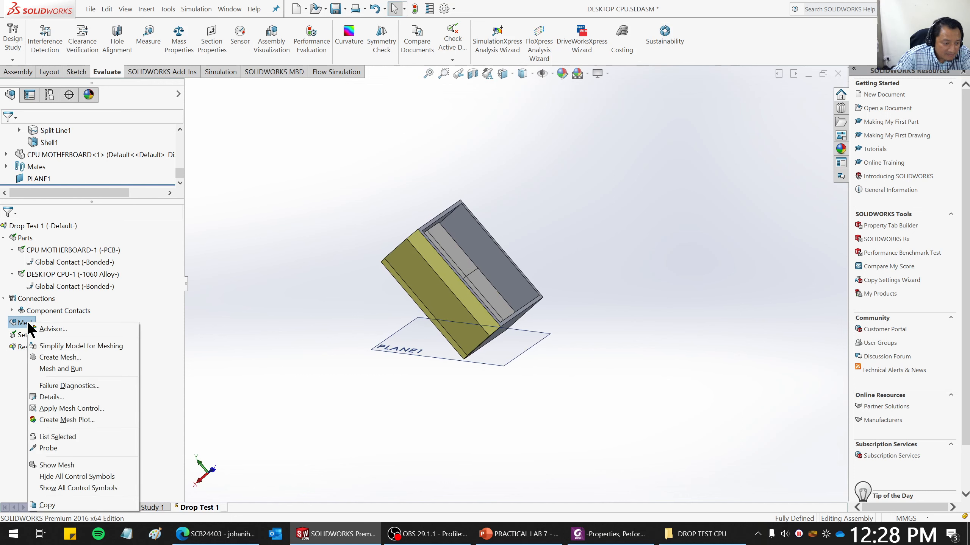
pyautogui.click(59, 357)
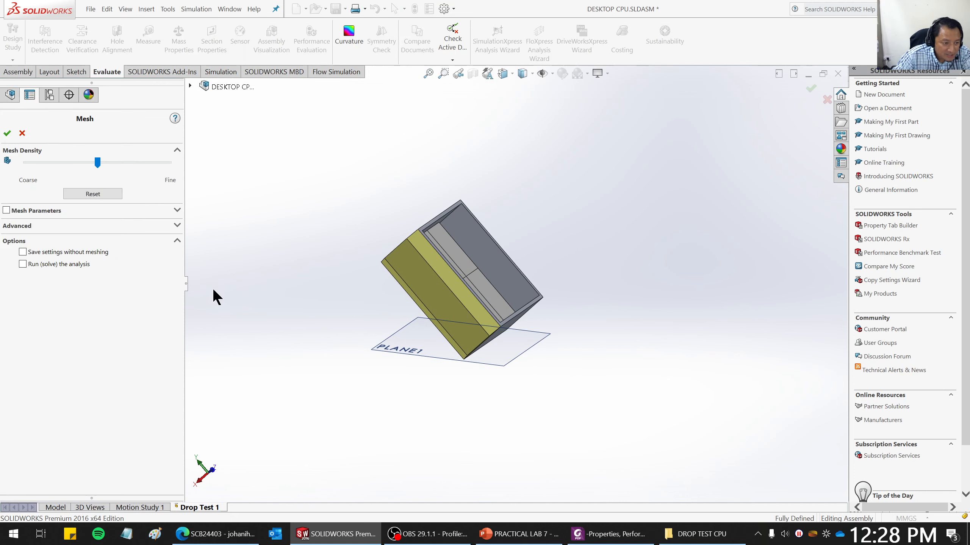
pyautogui.click(7, 133)
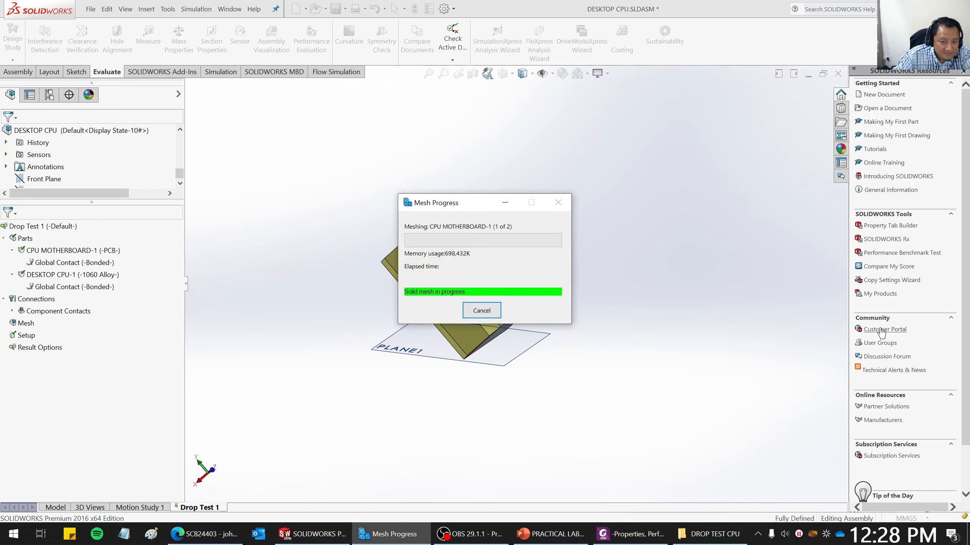
pyautogui.moveTo(597, 245); pyautogui.dragTo(587, 290, button='middle')
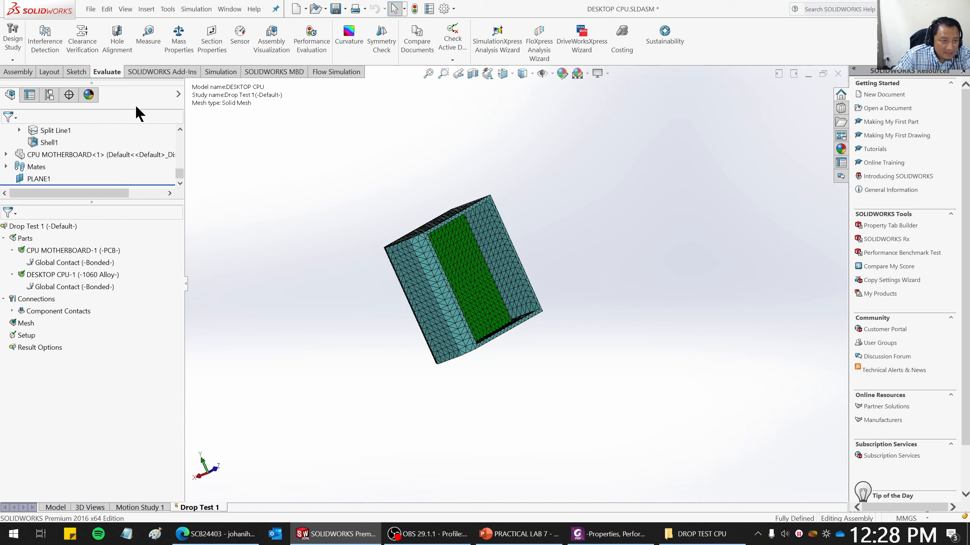
# Reopen the setup of the Drop Test 1 study to review its settings, and close it without changes.
pyautogui.click(215, 71)
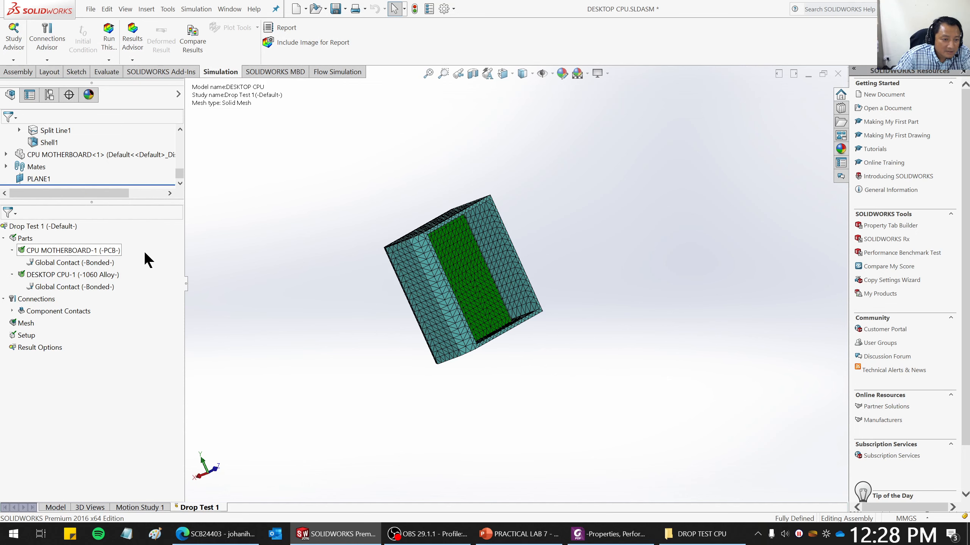
pyautogui.click(154, 508)
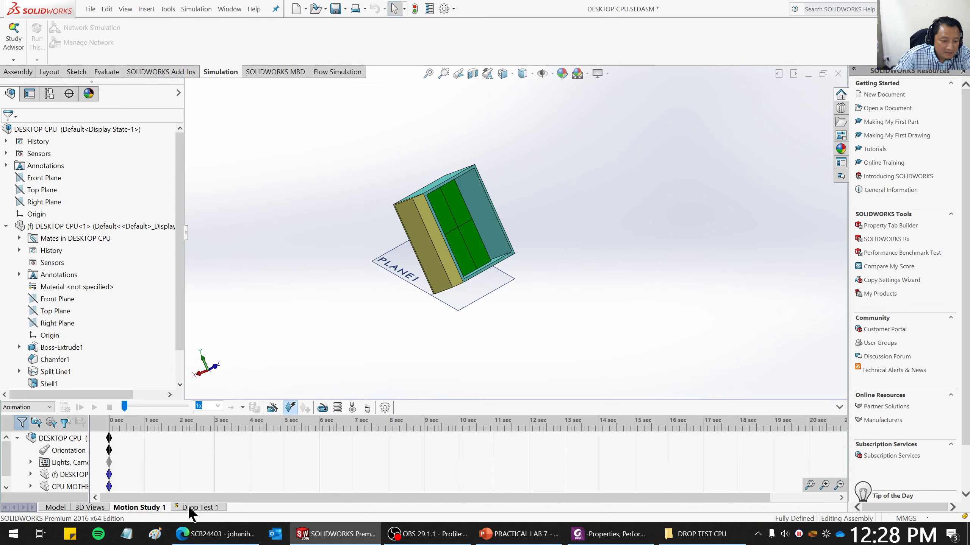
pyautogui.click(188, 506)
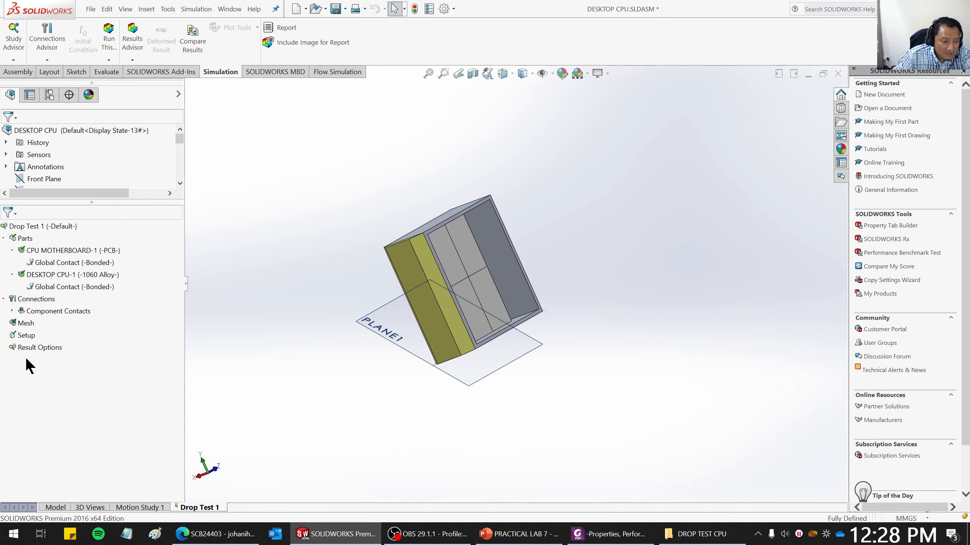
pyautogui.rightClick(25, 336)
pyautogui.click(45, 342)
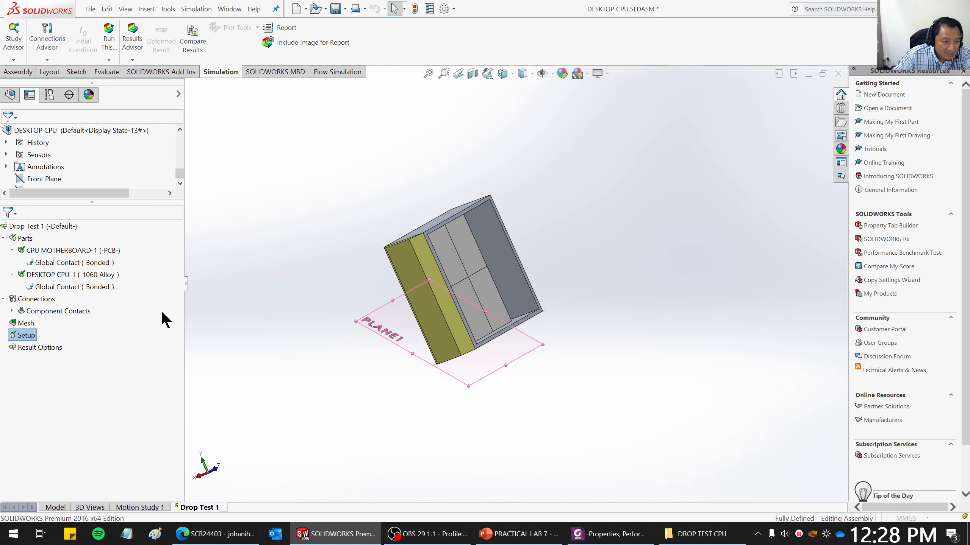
pyautogui.click(23, 133)
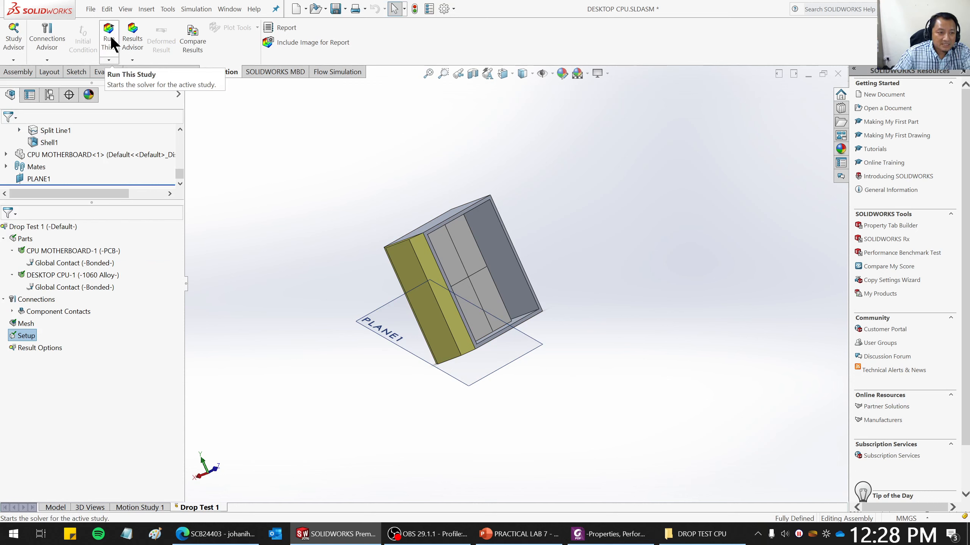
# View the full mesh details of the drop test study and close them.
pyautogui.rightClick(23, 323)
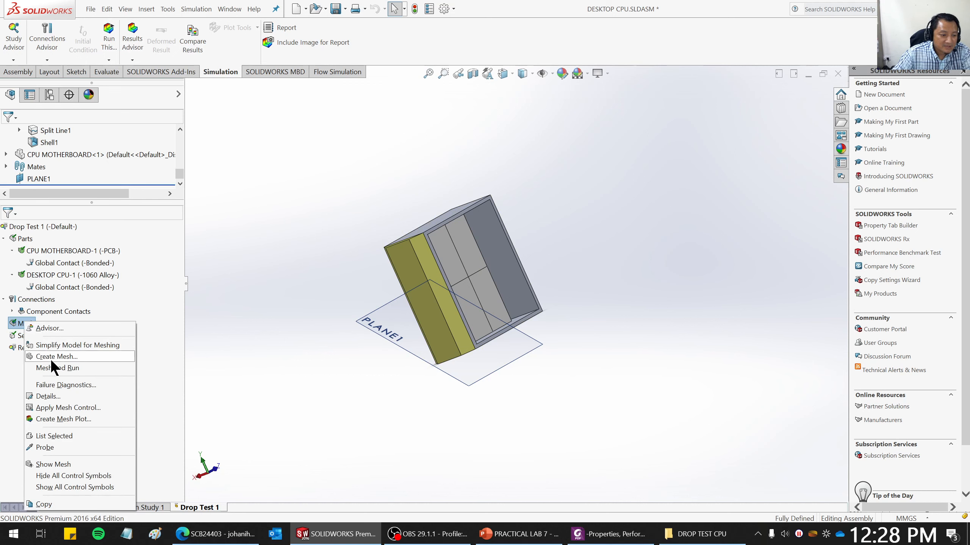
pyautogui.click(60, 396)
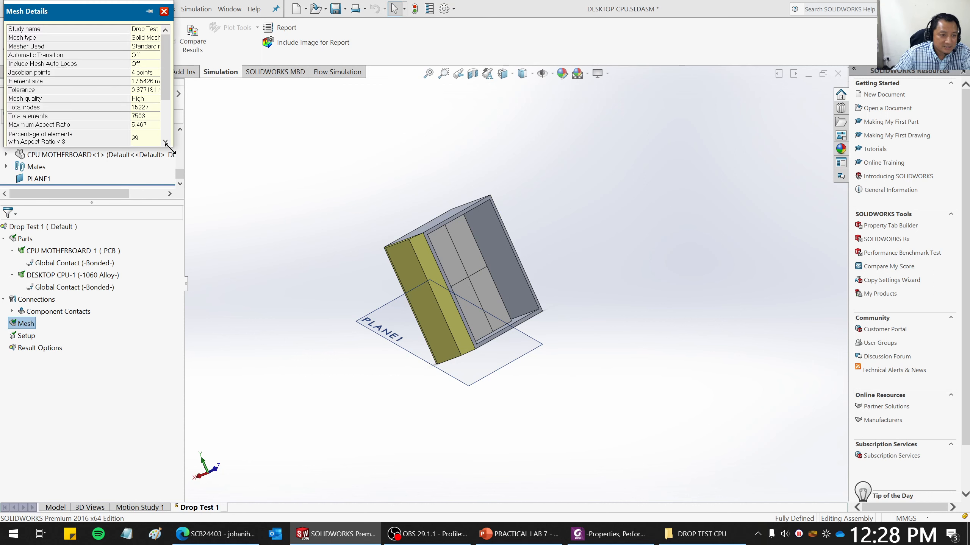
pyautogui.moveTo(176, 150); pyautogui.dragTo(217, 220)
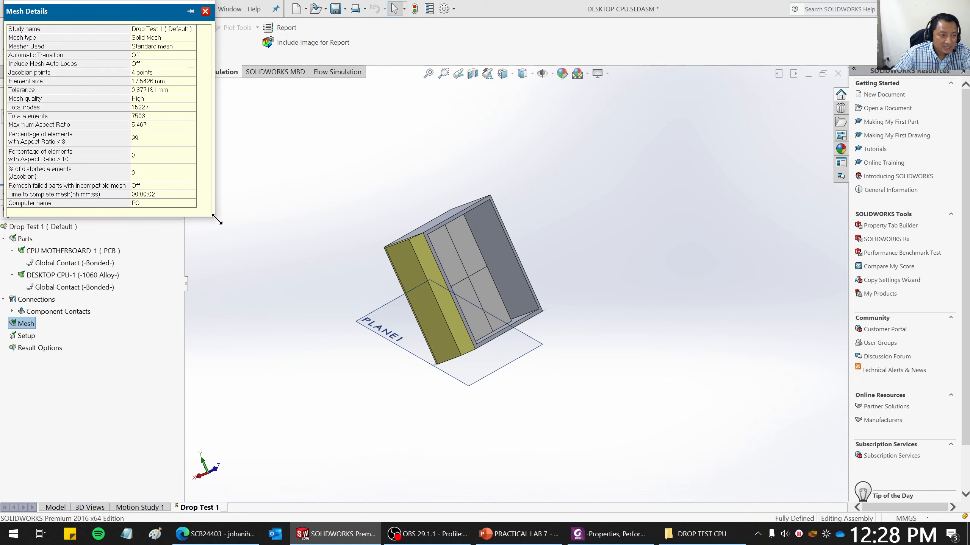
pyautogui.click(205, 12)
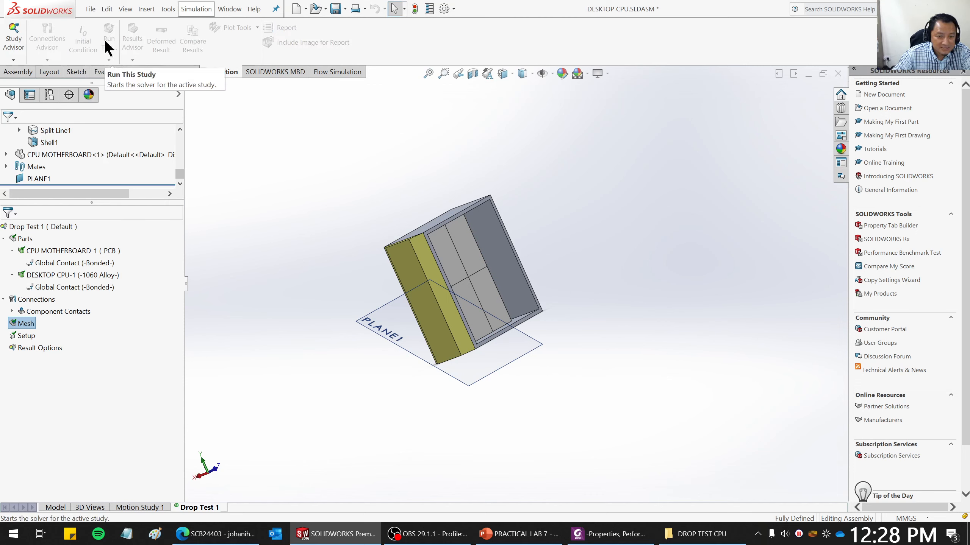
# Run the Drop Test 1 study and move the solver progress window away from the model.
pyautogui.click(104, 39)
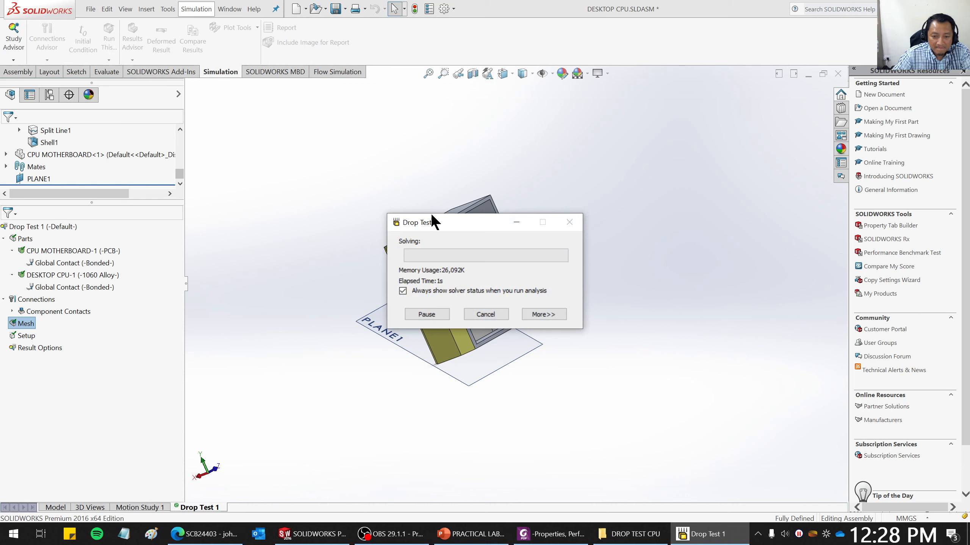
pyautogui.moveTo(431, 215); pyautogui.dragTo(601, 136)
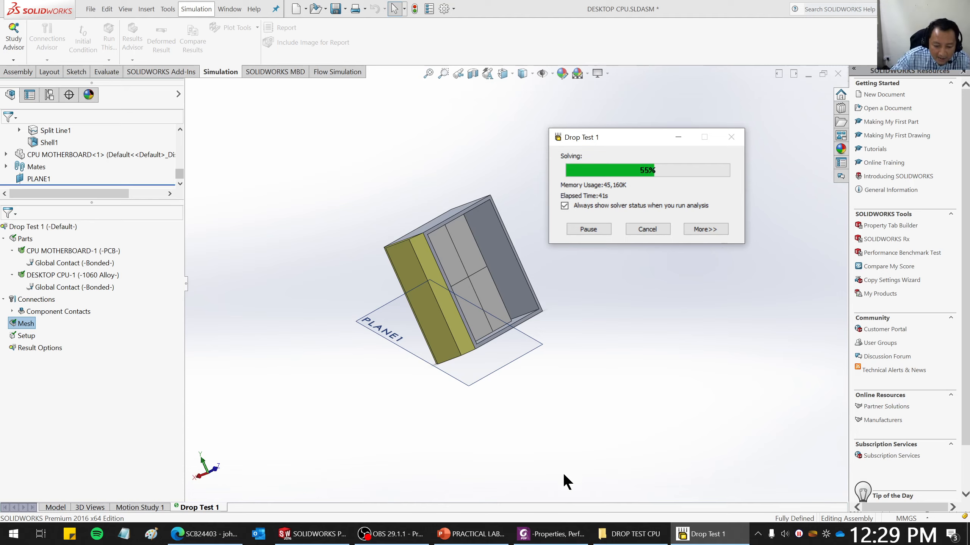
# Switch to PowerPoint, read the "GET RESULT FROM SENSOR" slide while the solver runs, and return to SOLIDWORKS.
pyautogui.click(471, 534)
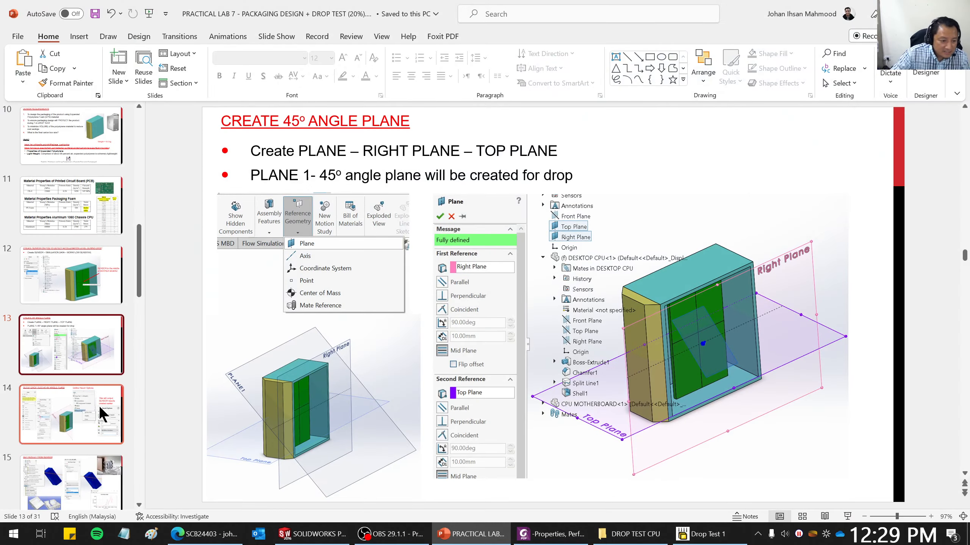
pyautogui.click(75, 472)
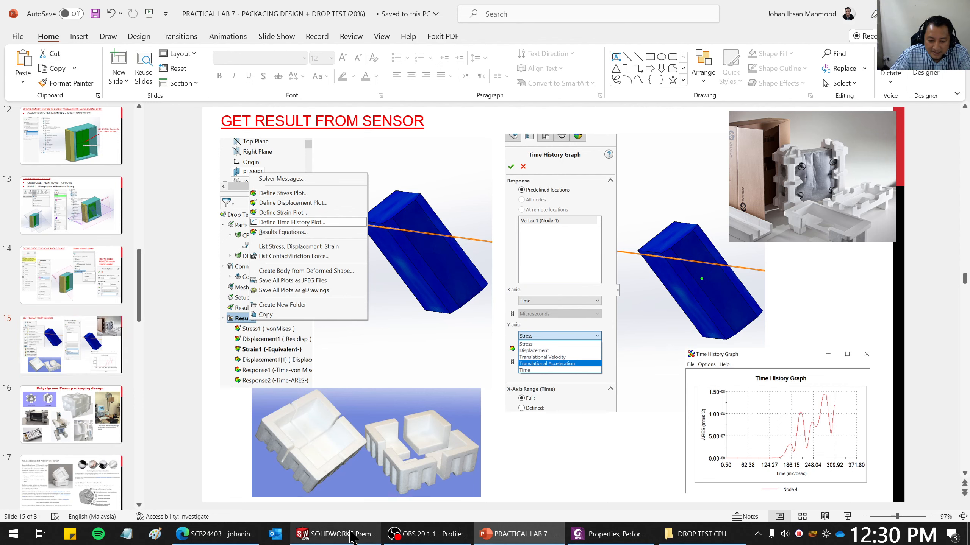
pyautogui.click(336, 534)
# Animate the von Mises stress plot, examine the impact from several angles, and close the animation.
pyautogui.moveTo(568, 207); pyautogui.dragTo(324, 152, button='middle')
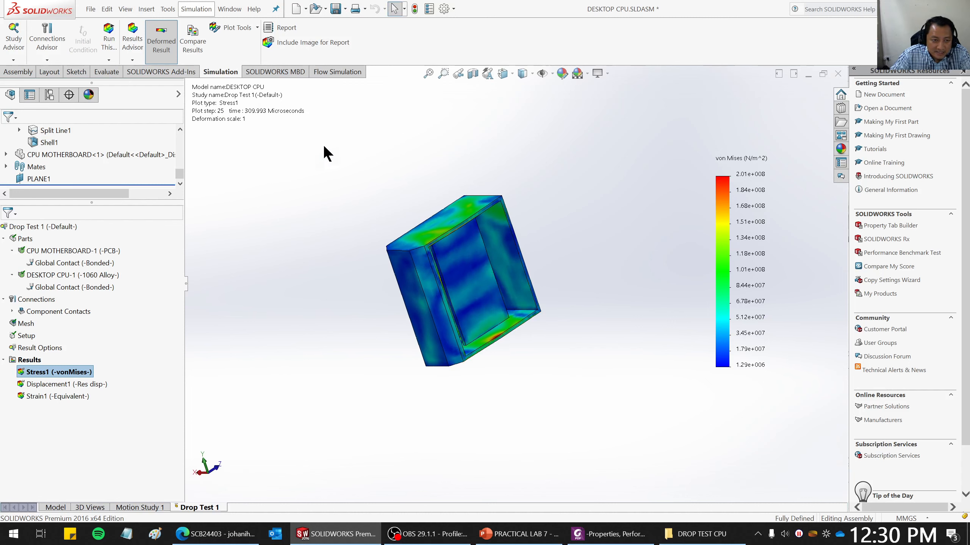
pyautogui.click(235, 25)
pyautogui.click(239, 124)
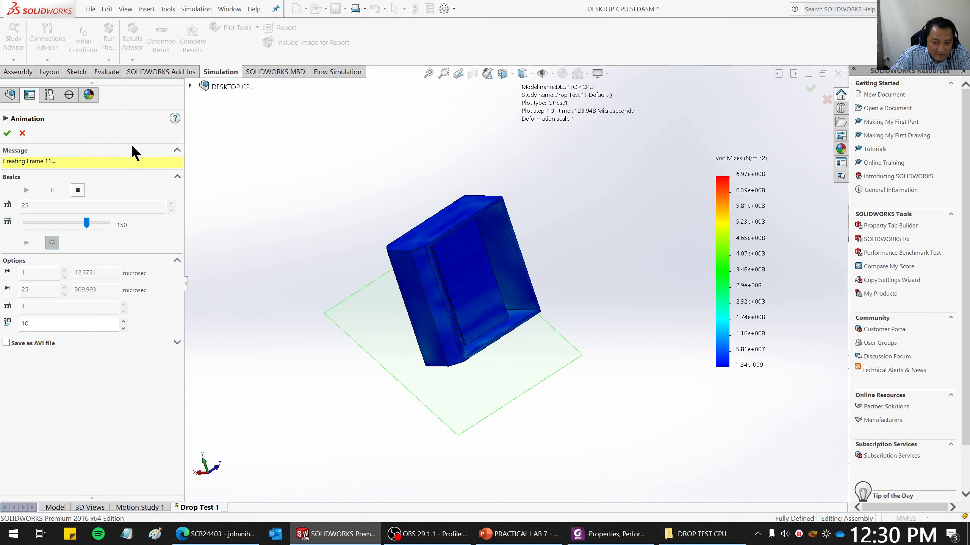
pyautogui.moveTo(574, 372); pyautogui.dragTo(619, 336, button='middle')
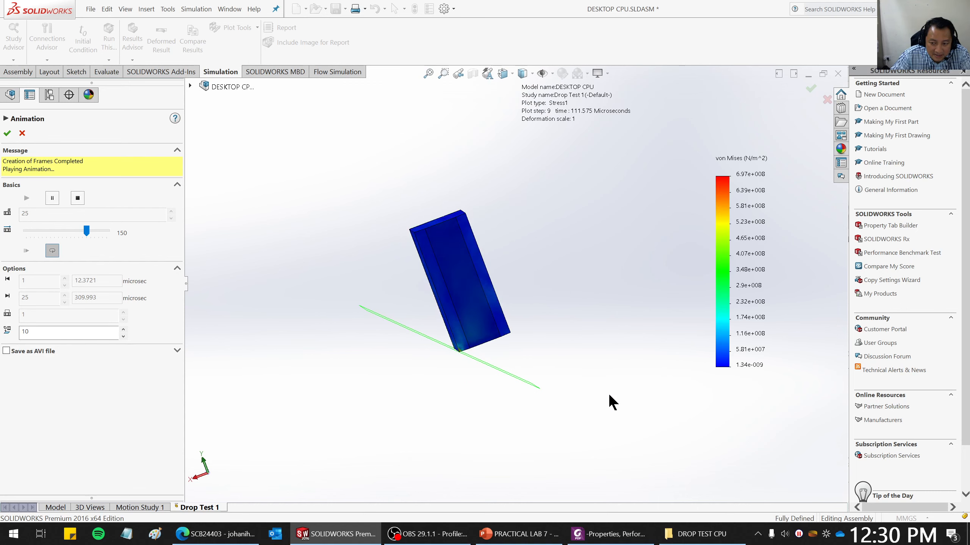
pyautogui.moveTo(608, 393); pyautogui.dragTo(546, 292, button='middle')
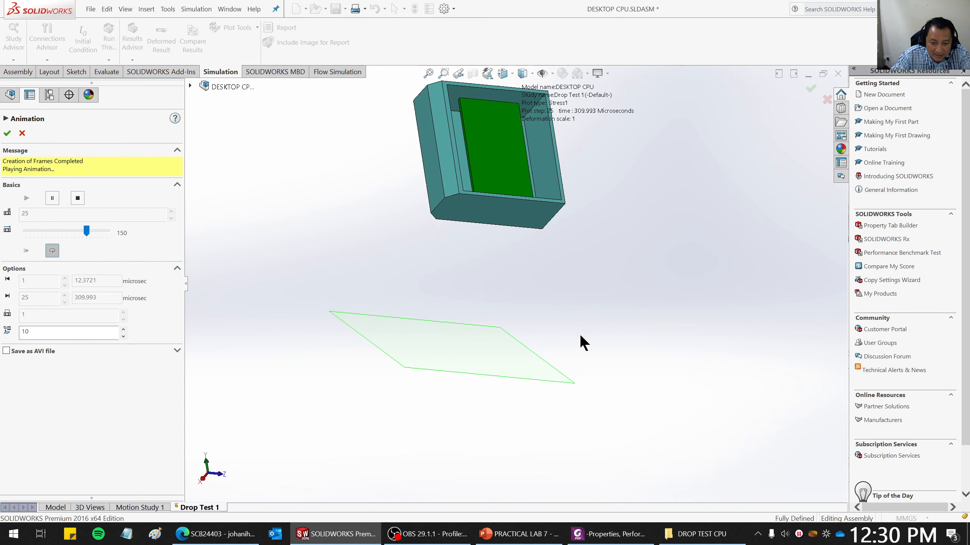
pyautogui.moveTo(581, 338); pyautogui.dragTo(640, 385, button='middle')
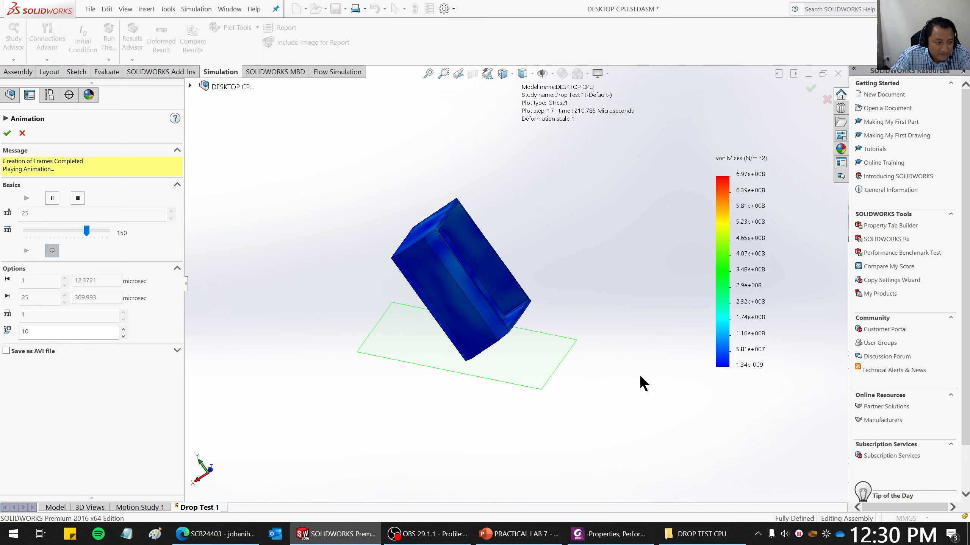
pyautogui.click(22, 133)
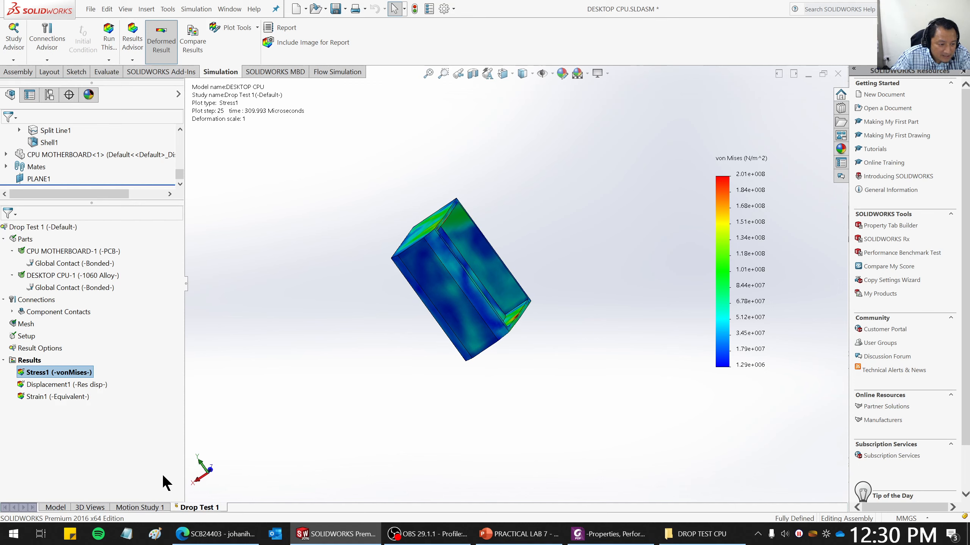
# Recheck the PowerPoint instructions for defining a time history plot, and return to SOLIDWORKS.
pyautogui.click(518, 534)
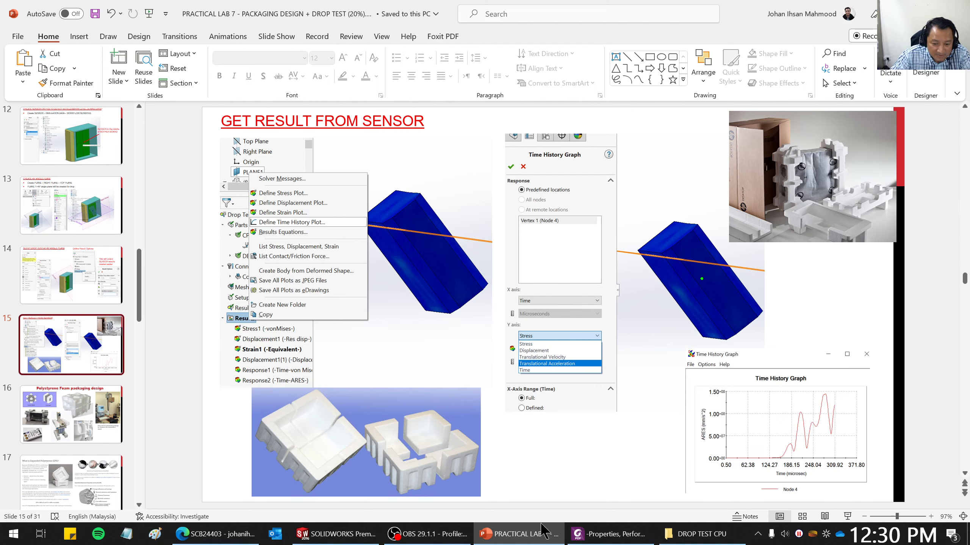
pyautogui.click(546, 534)
pyautogui.click(352, 535)
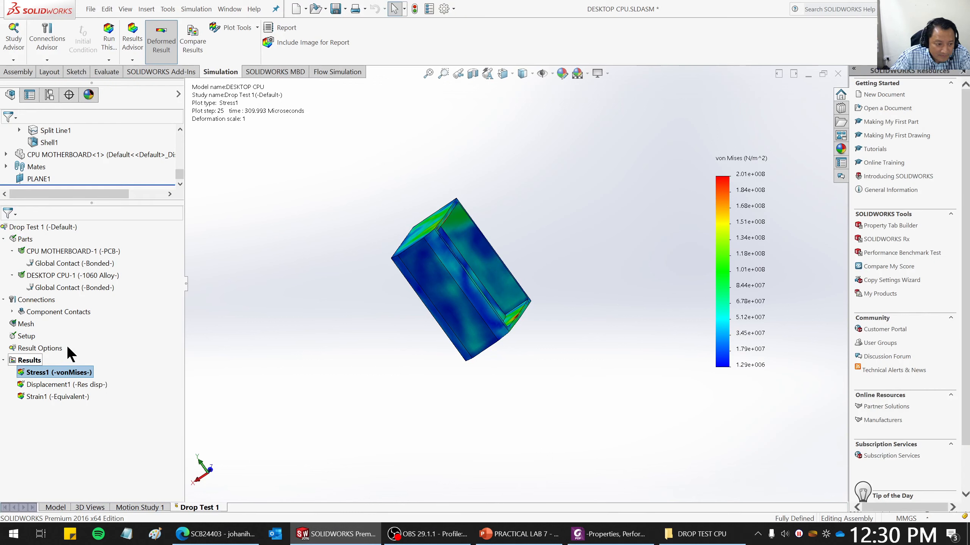
# Try to define a time history graph with time on the X axis and Translational Acceleration on the Y axis, browsing the node list.
pyautogui.rightClick(30, 363)
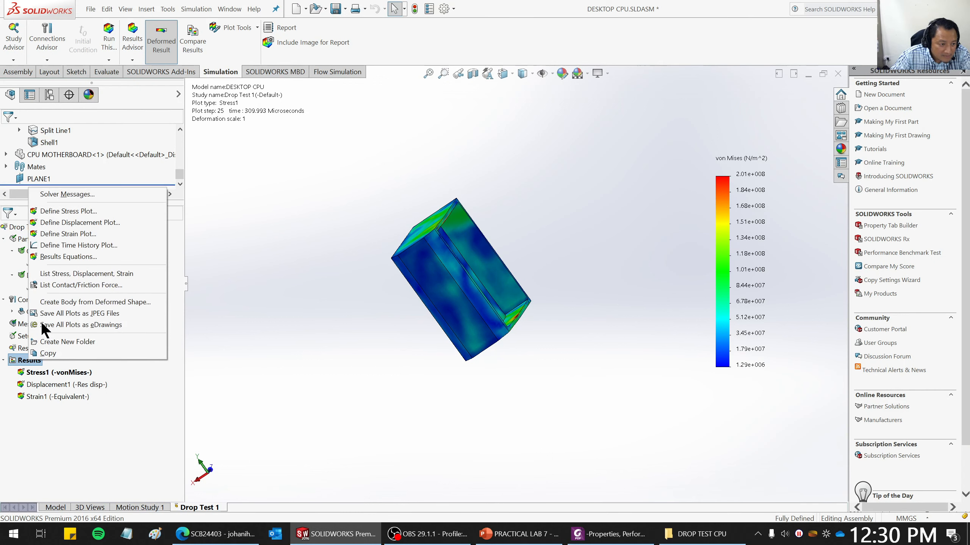
pyautogui.click(66, 245)
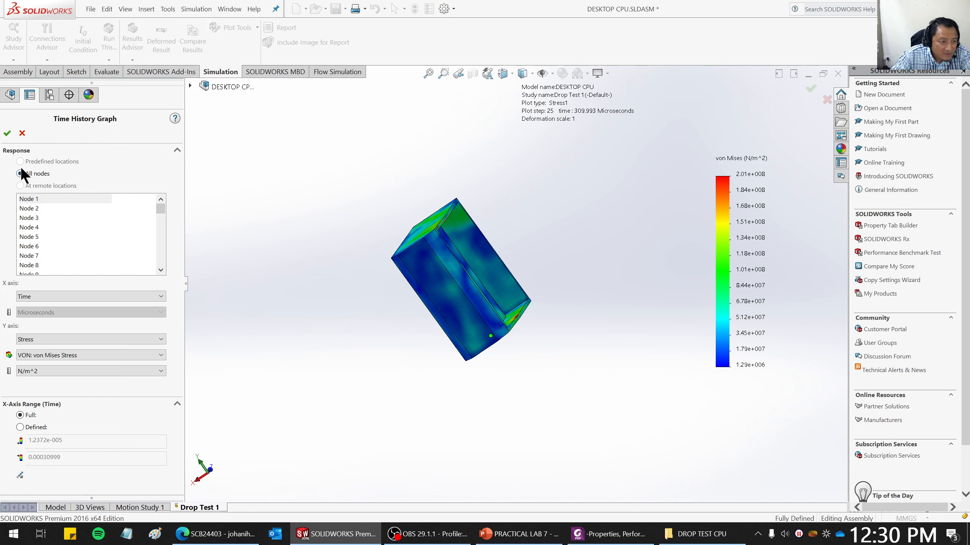
pyautogui.moveTo(160, 209)
pyautogui.mouseDown()
pyautogui.moveTo(159, 266)
pyautogui.moveTo(161, 203)
pyautogui.mouseUp()
pyautogui.click(44, 296)
pyautogui.click(45, 296)
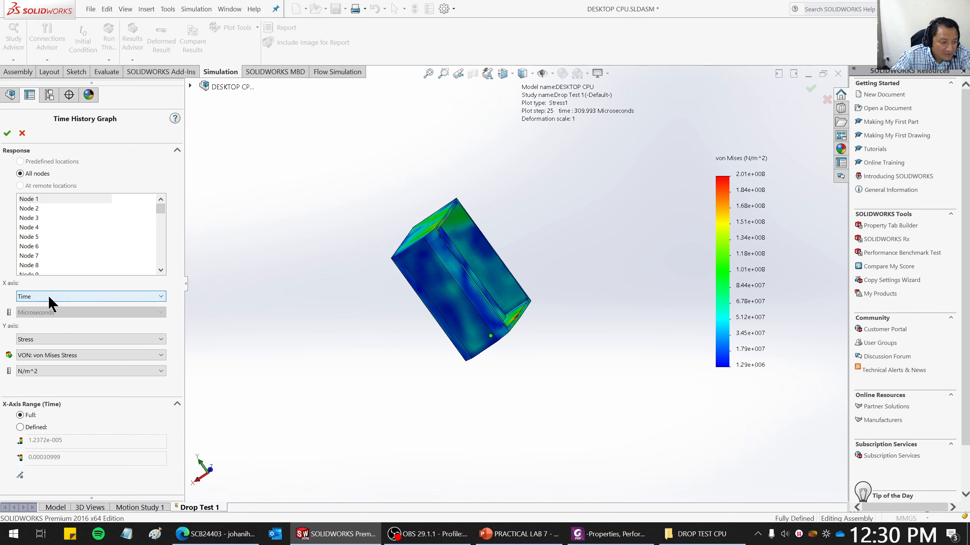
pyautogui.click(47, 338)
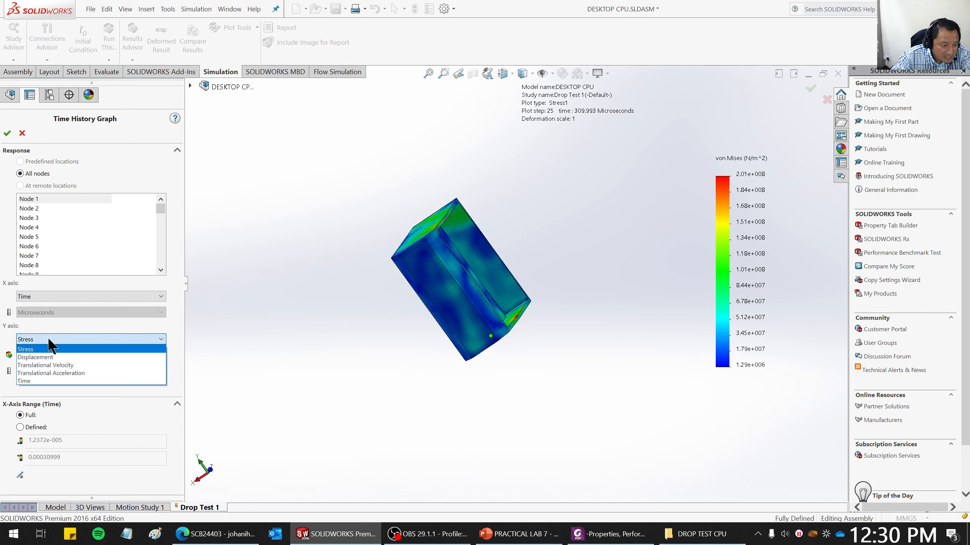
pyautogui.click(55, 373)
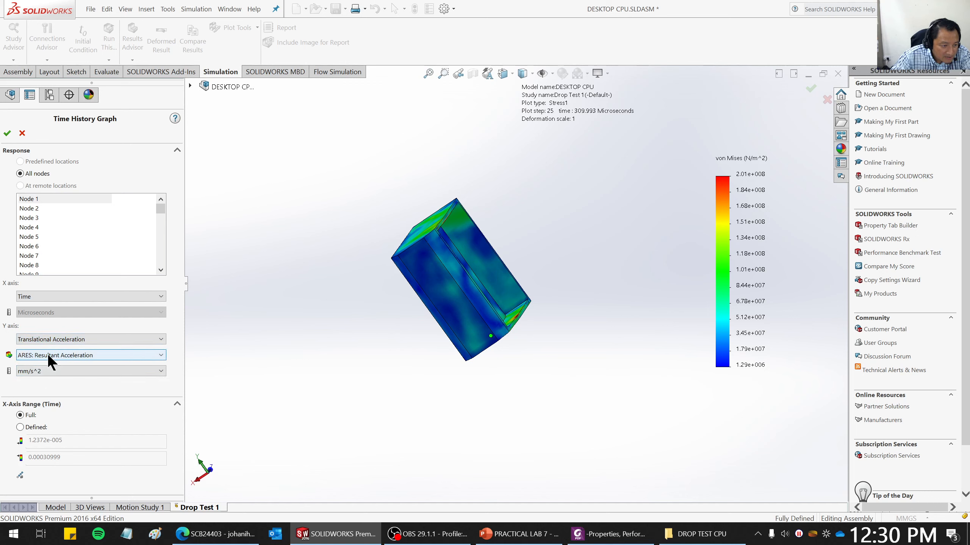
pyautogui.moveTo(487, 261); pyautogui.dragTo(468, 302, button='middle')
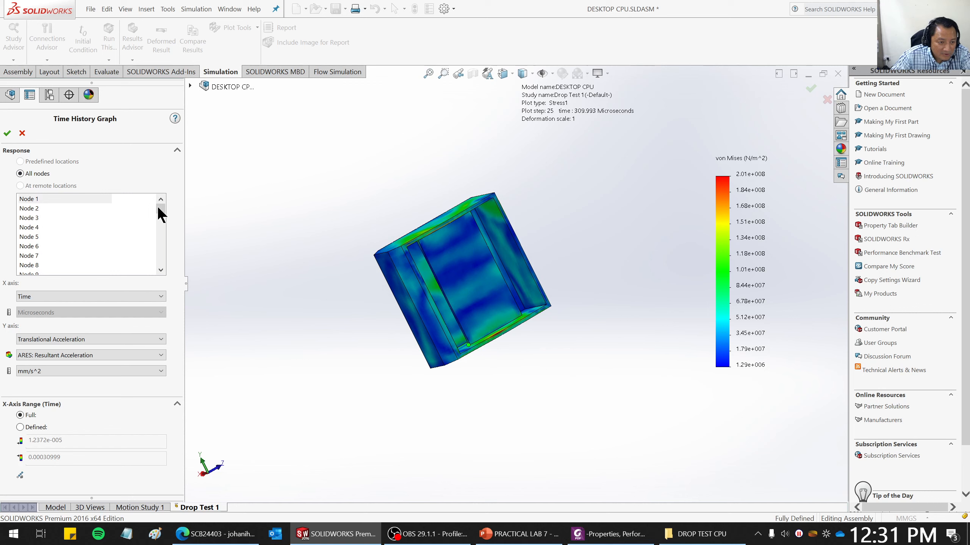
pyautogui.moveTo(158, 207); pyautogui.dragTo(161, 244)
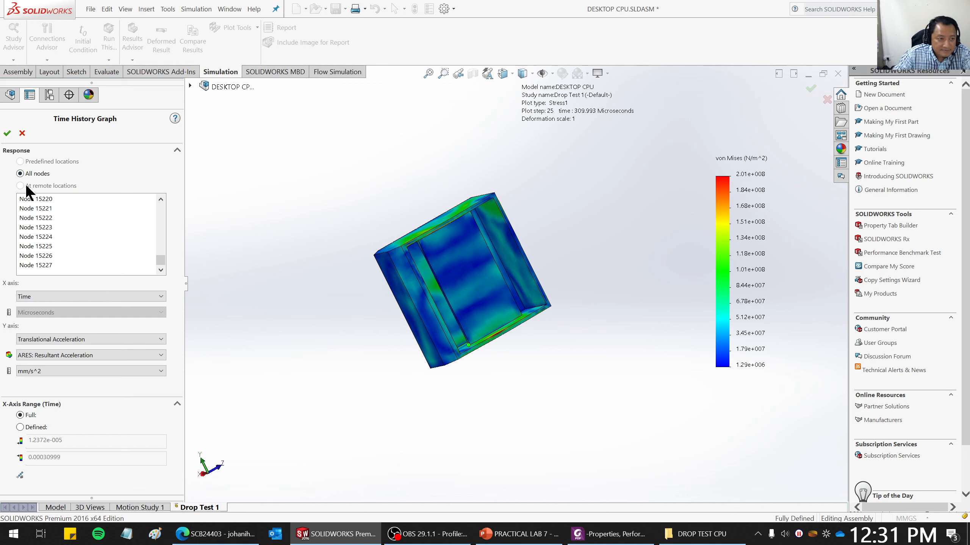
pyautogui.click(22, 133)
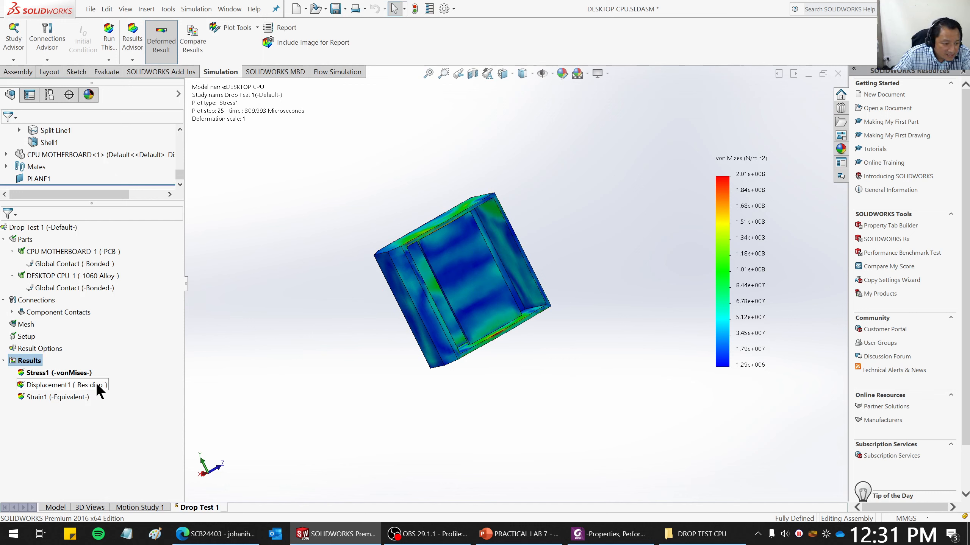
# Review the drop test's Result Options and recheck the time history settings on the PowerPoint slide, returning to SOLIDWORKS.
pyautogui.rightClick(45, 348)
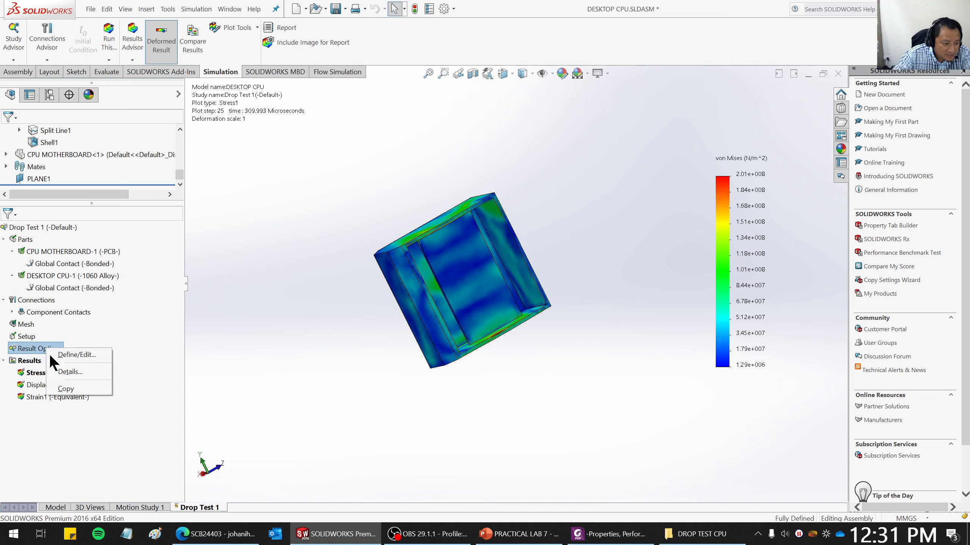
pyautogui.click(61, 356)
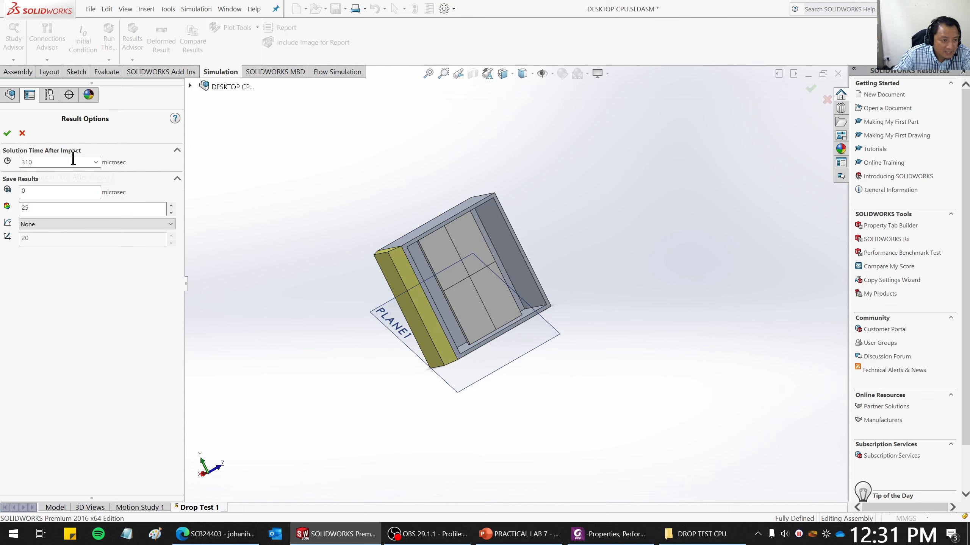
pyautogui.click(7, 133)
pyautogui.click(512, 539)
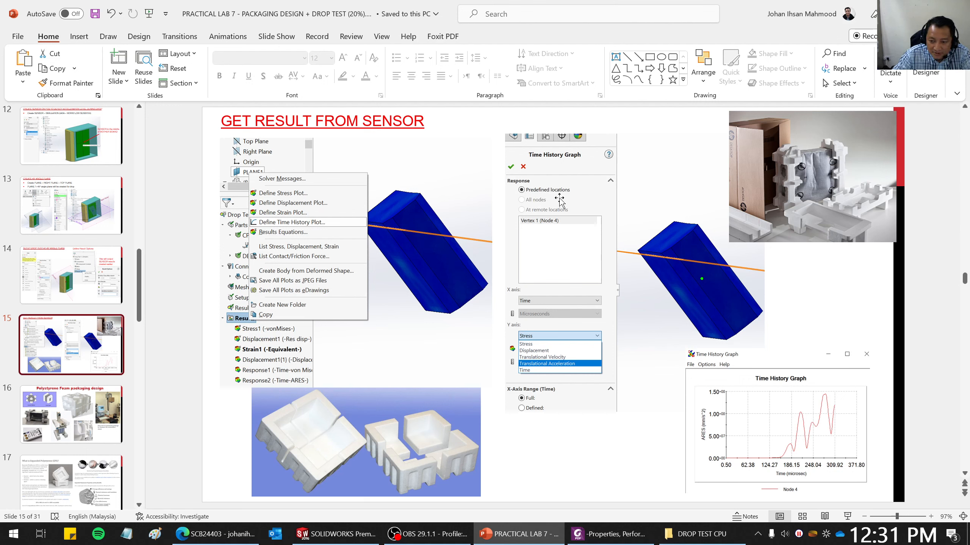
pyautogui.click(322, 537)
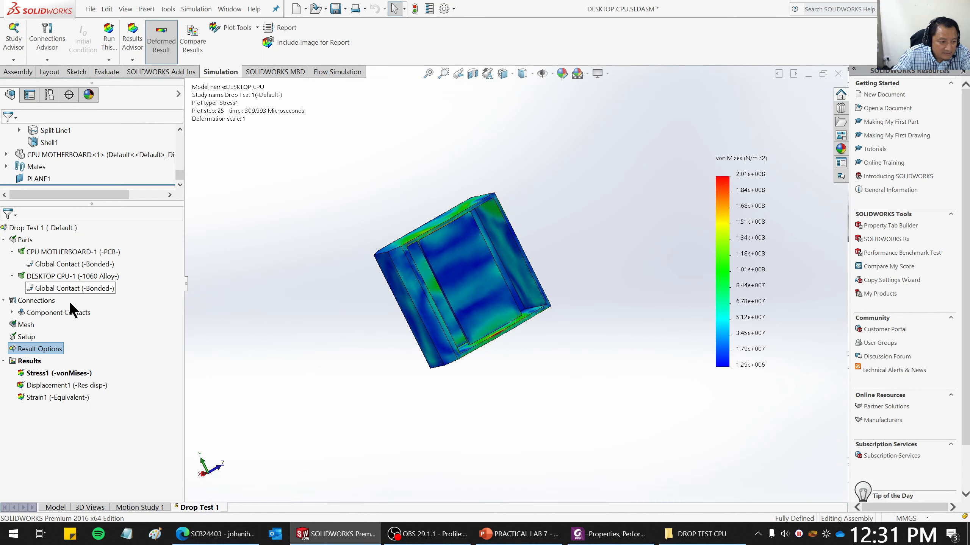
# Inspect the study's component contacts and the Workflow Sensitive1 sensor in the assembly model, and return to the Drop Test 1 study.
pyautogui.click(12, 313)
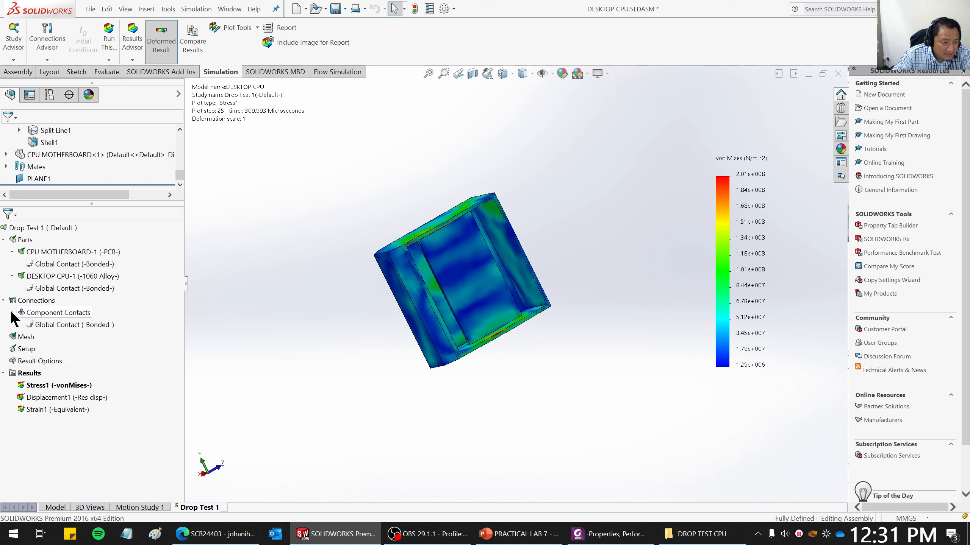
pyautogui.click(4, 240)
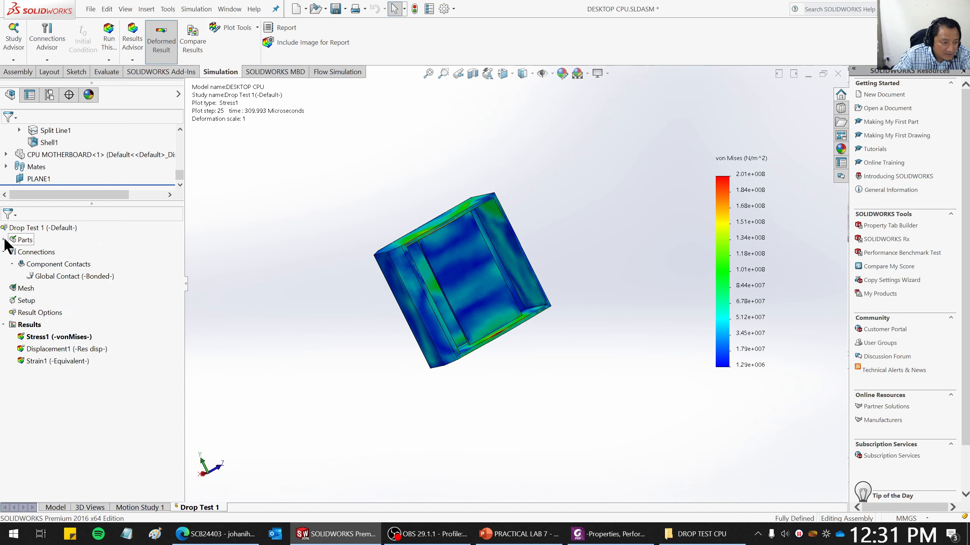
pyautogui.click(4, 240)
pyautogui.click(62, 508)
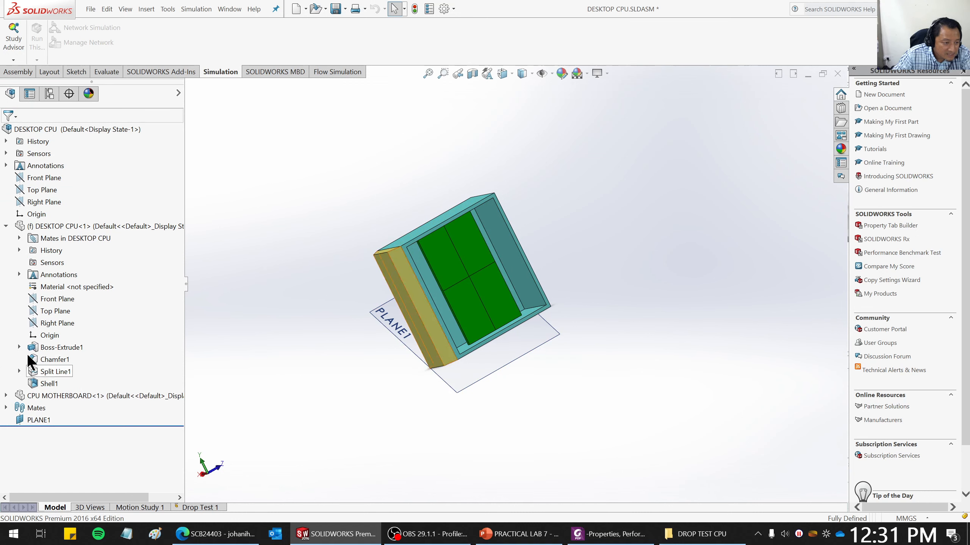
pyautogui.click(5, 153)
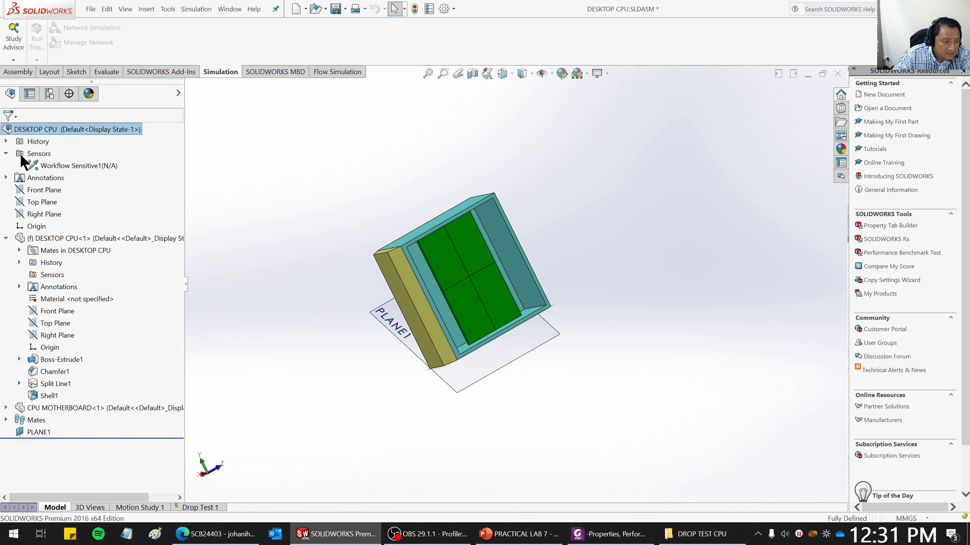
pyautogui.rightClick(70, 163)
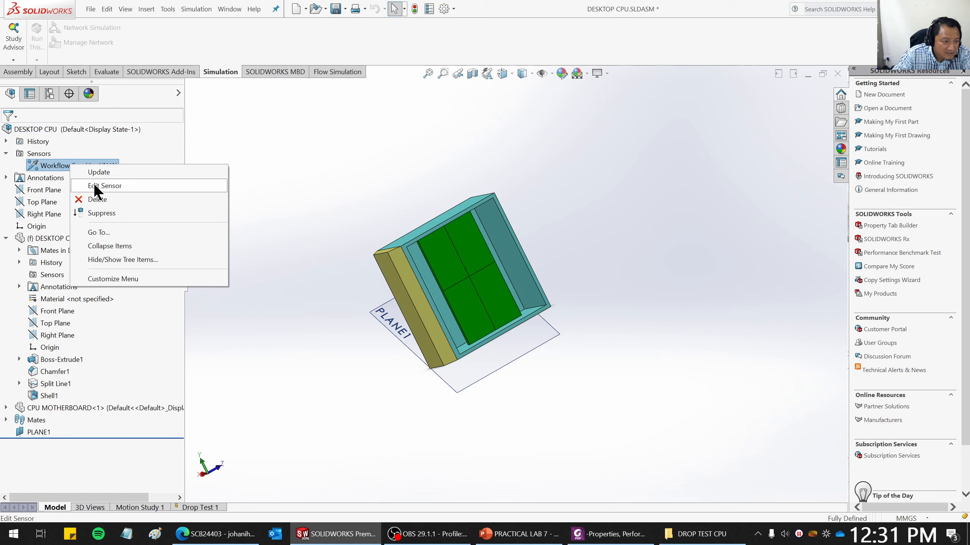
pyautogui.click(94, 168)
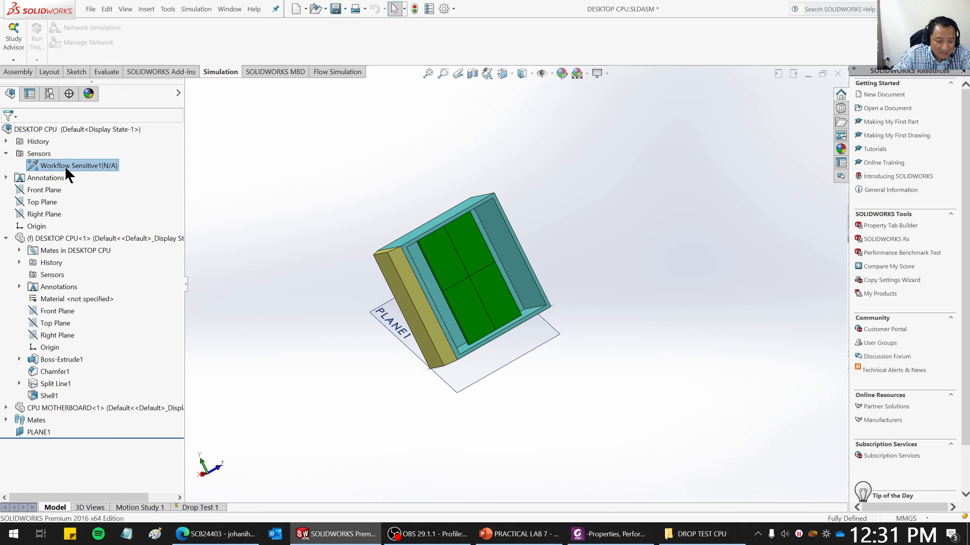
pyautogui.click(206, 507)
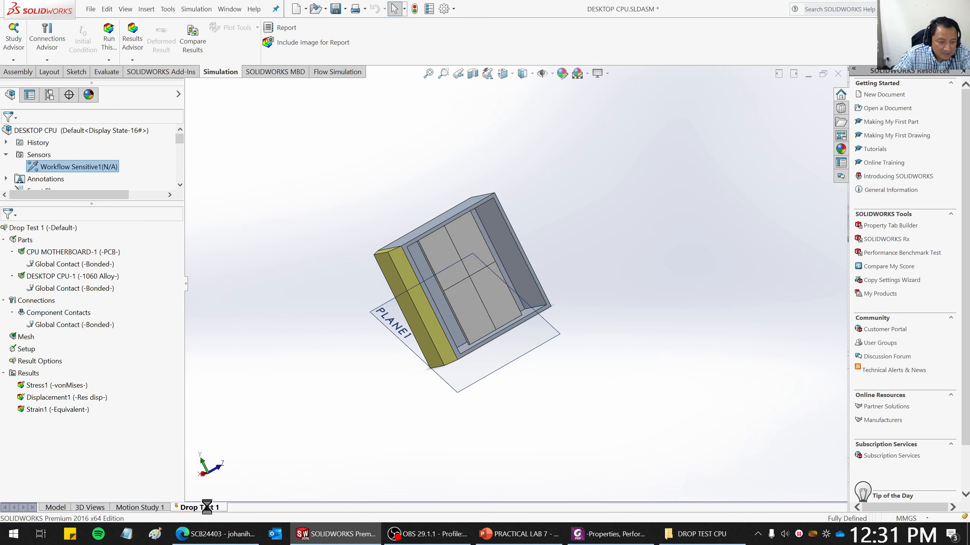
# Create a time history graph for Node 1 with Time on the X axis and resultant Translational Acceleration in mm/s^2 on the Y axis.
pyautogui.rightClick(30, 374)
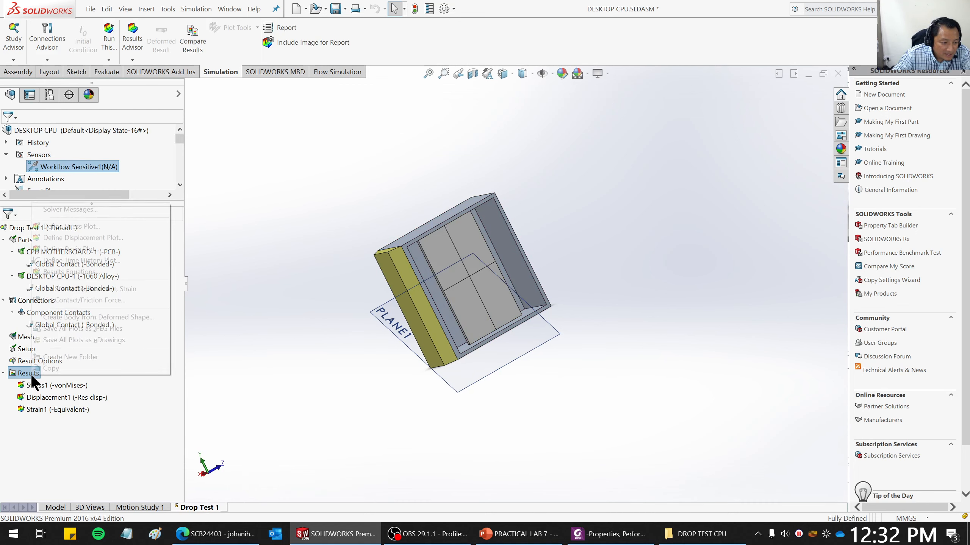
pyautogui.click(96, 260)
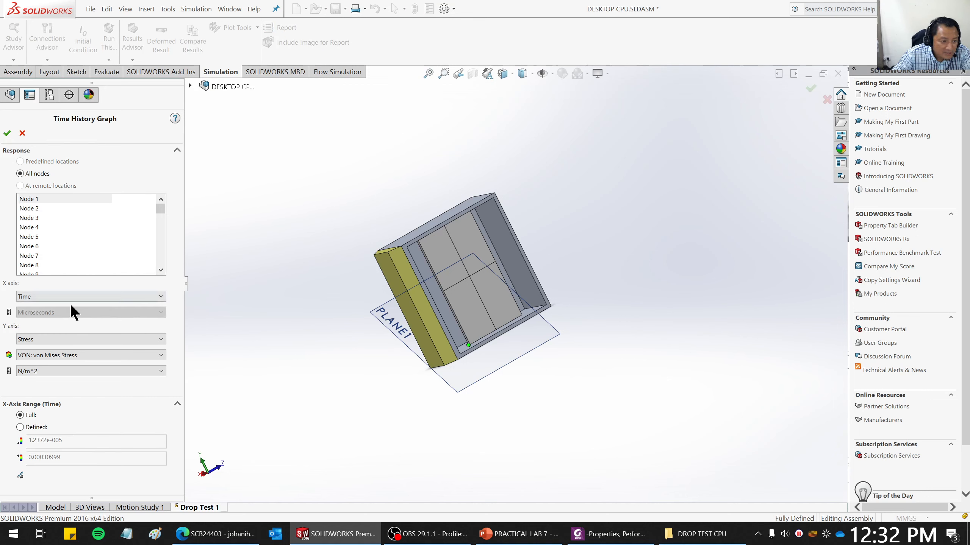
pyautogui.click(45, 339)
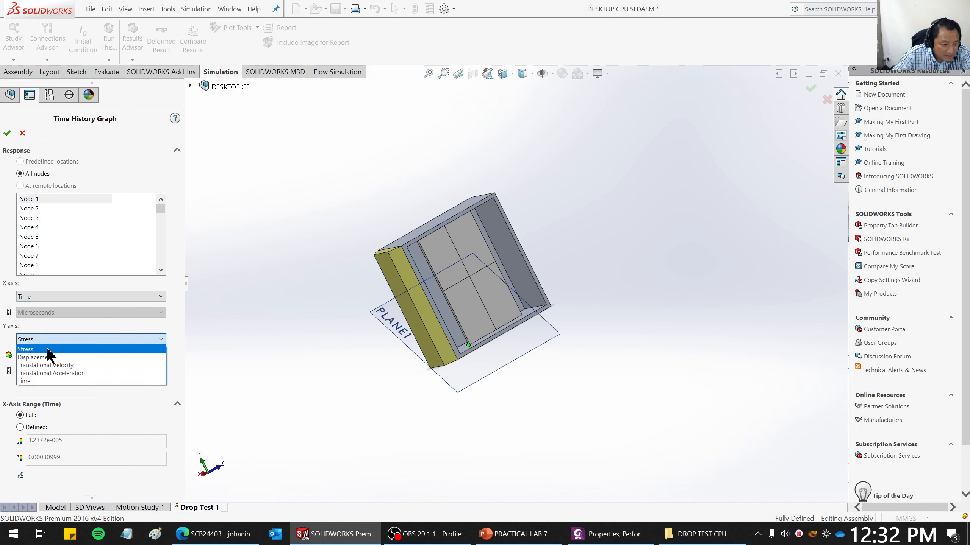
pyautogui.click(48, 373)
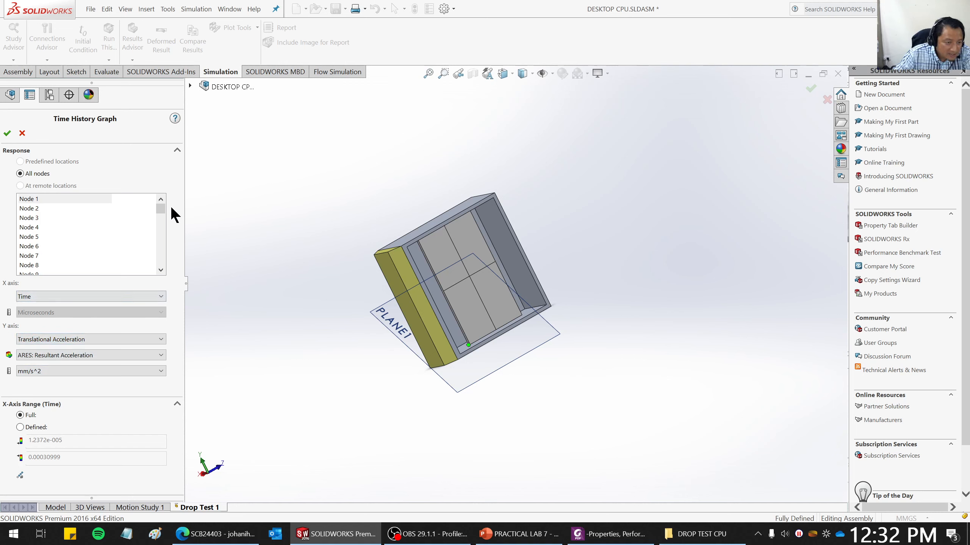
pyautogui.moveTo(161, 209); pyautogui.dragTo(152, 188)
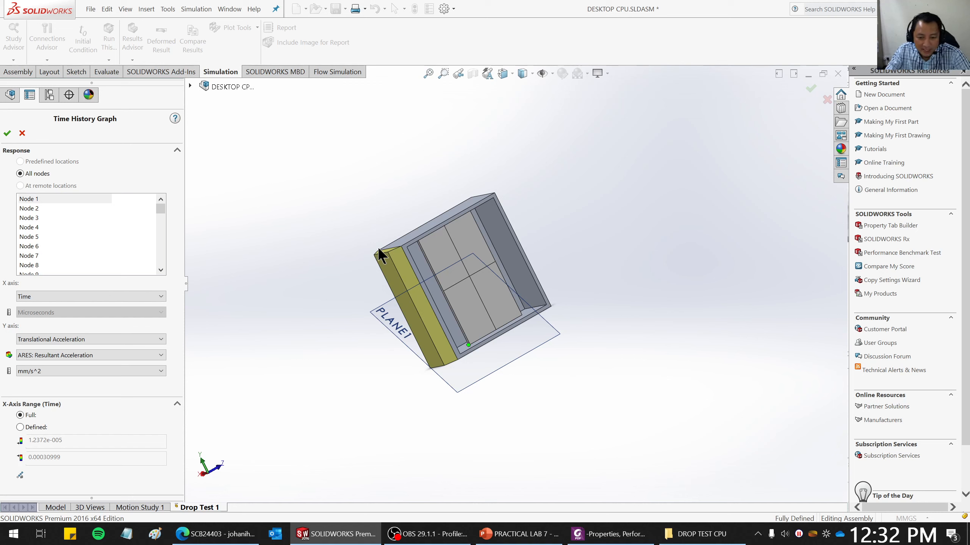
pyautogui.click(470, 277)
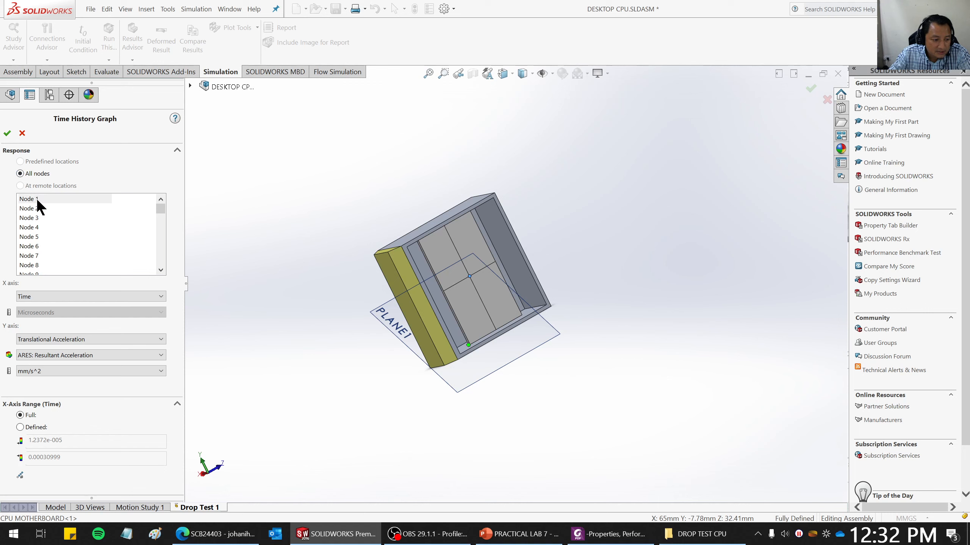
pyautogui.click(6, 133)
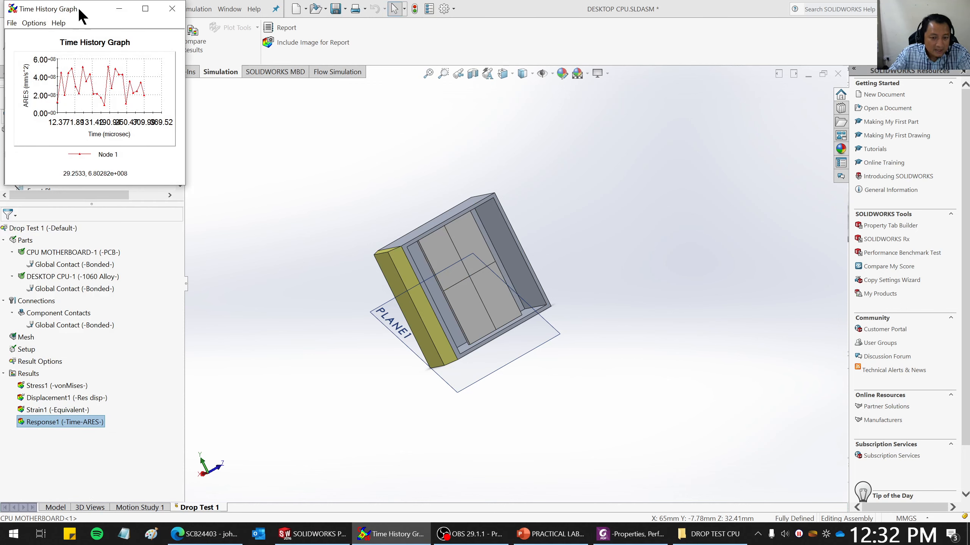
# Enlarge the time history graph window and place it clear of the CPU model.
pyautogui.moveTo(81, 12); pyautogui.dragTo(658, 108)
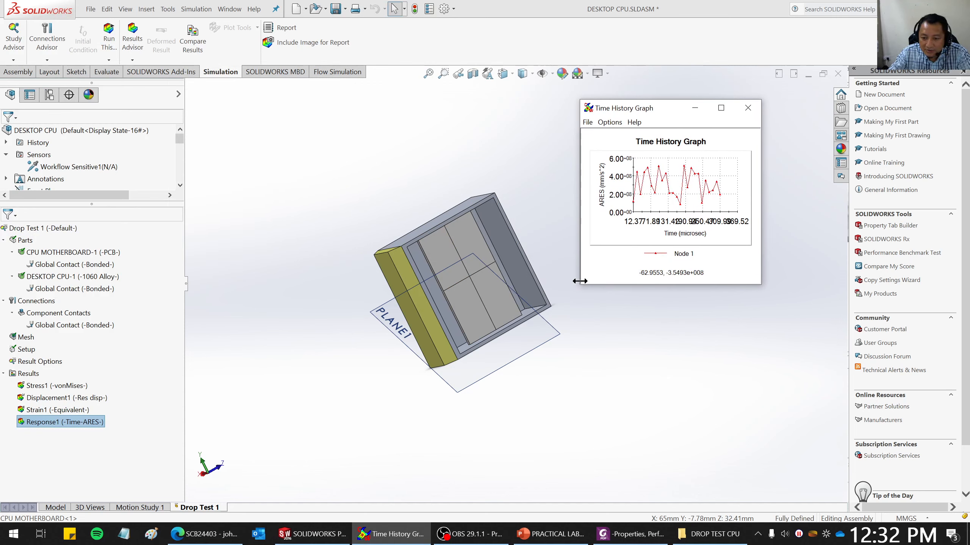
pyautogui.moveTo(579, 285); pyautogui.dragTo(508, 354)
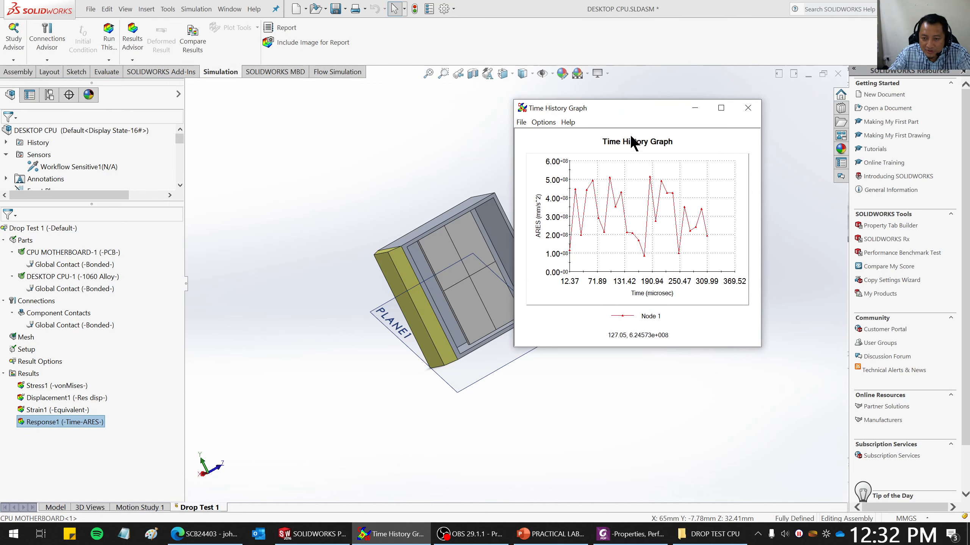
pyautogui.moveTo(633, 111); pyautogui.dragTo(745, 70)
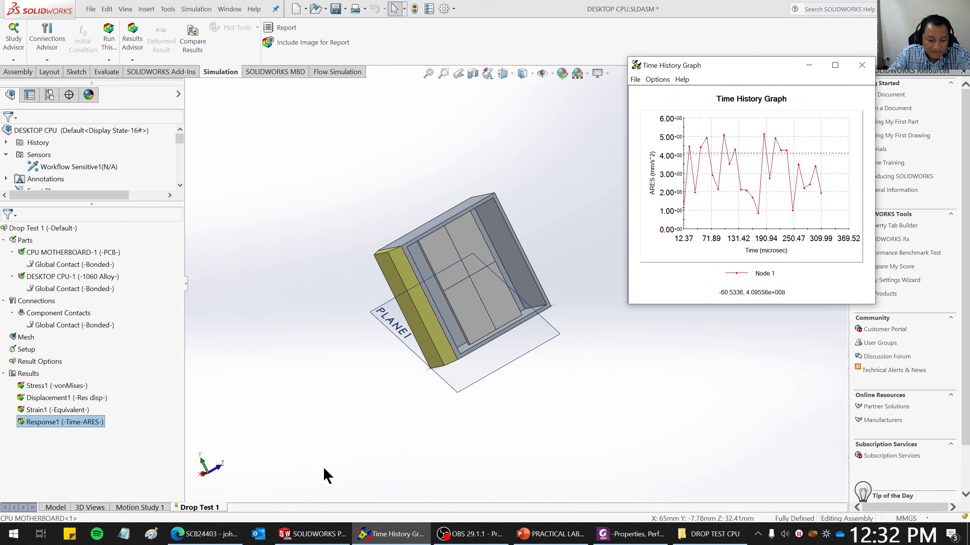
# Show the study's mesh and try to get node information from the vertex at the centre of the CPU motherboard.
pyautogui.rightClick(26, 337)
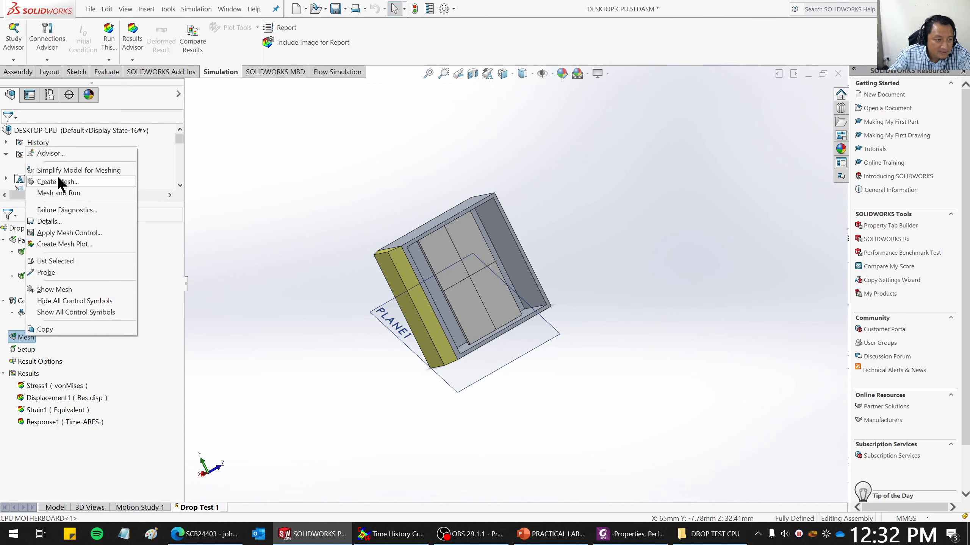
pyautogui.click(59, 288)
pyautogui.scroll(-8, 485, 275)
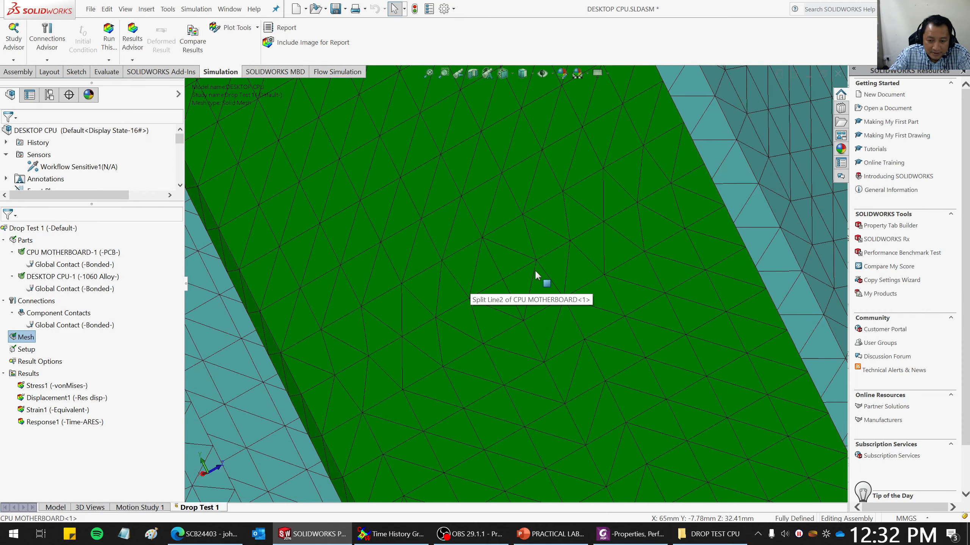
pyautogui.click(502, 281)
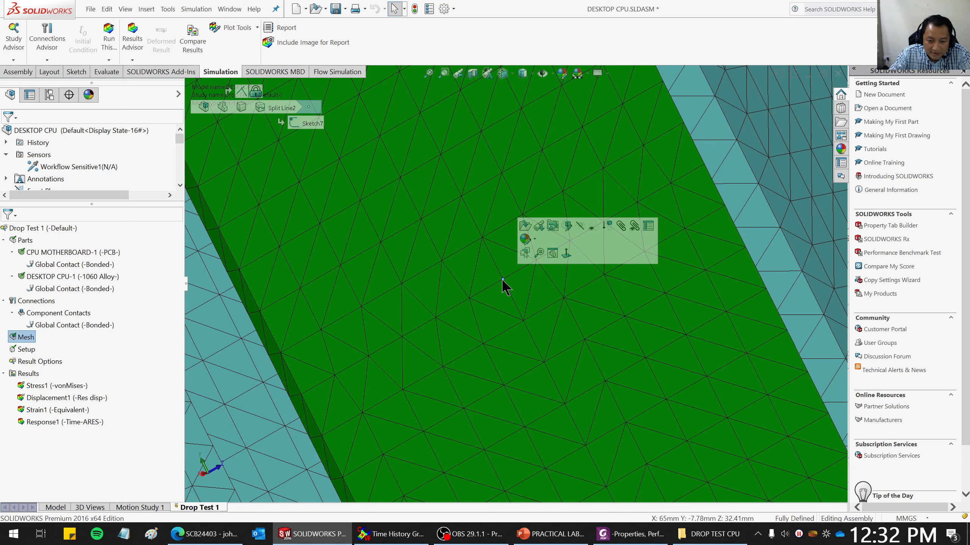
pyautogui.rightClick(502, 281)
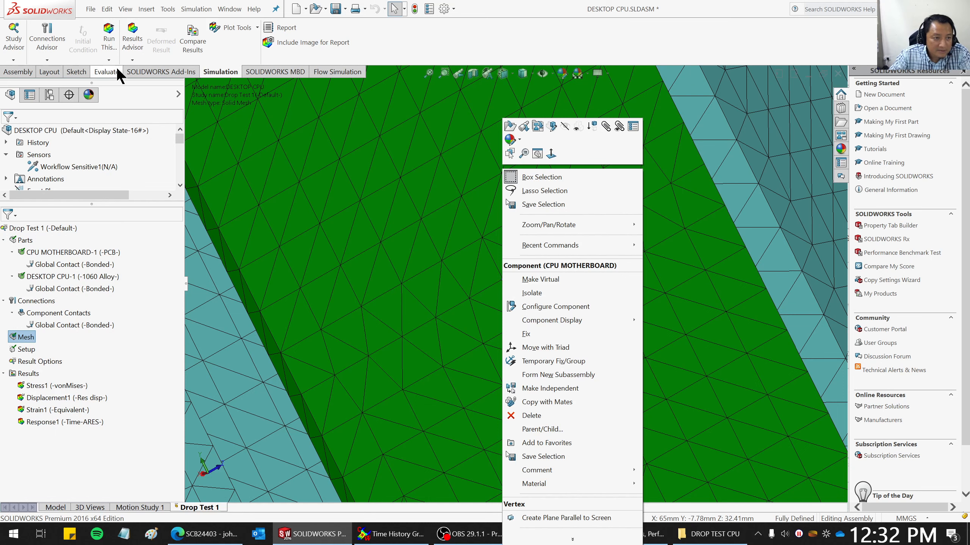
pyautogui.click(243, 28)
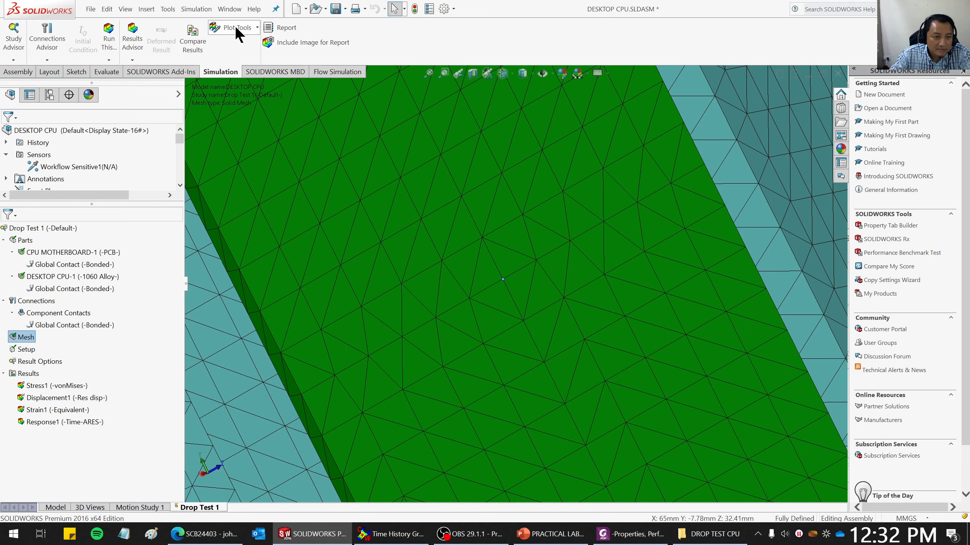
pyautogui.click(427, 43)
# Probe the motherboard's centre vertex on selected entities with the Node option, widen the node column to read its number, and close the probe.
pyautogui.click(234, 29)
pyautogui.click(239, 38)
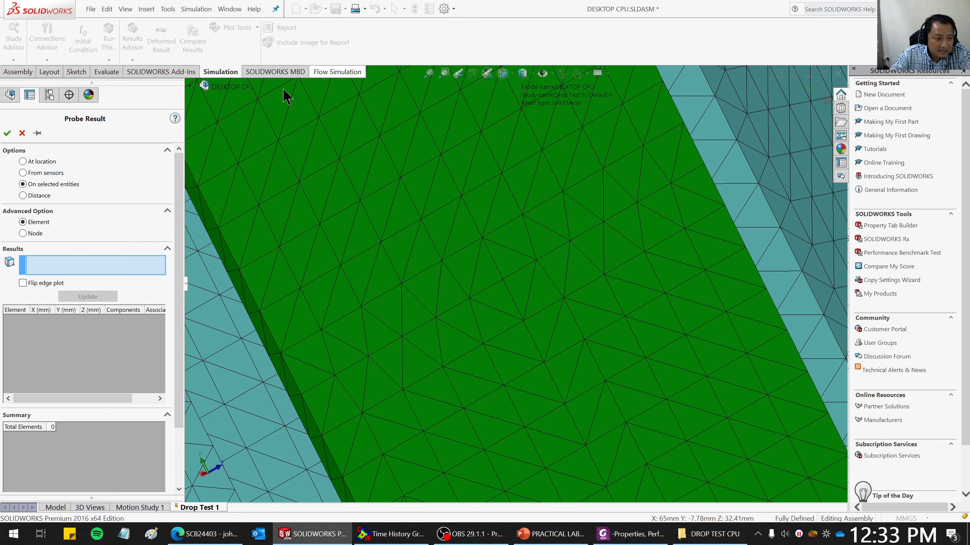
pyautogui.click(23, 233)
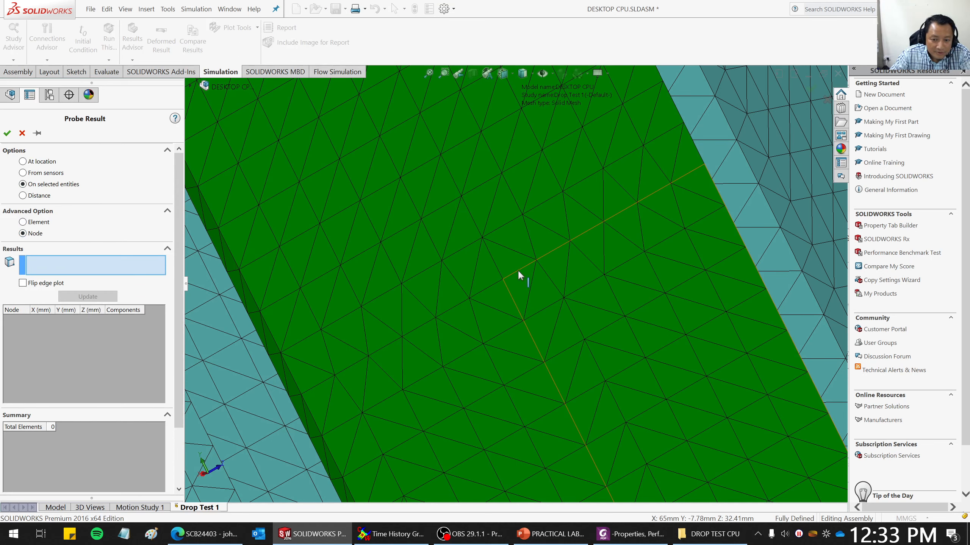
pyautogui.click(501, 278)
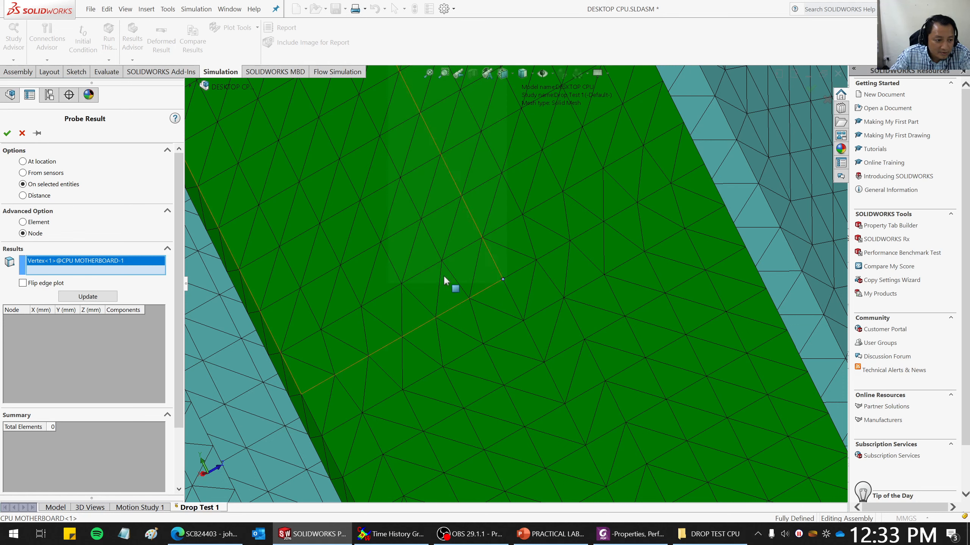
pyautogui.click(82, 297)
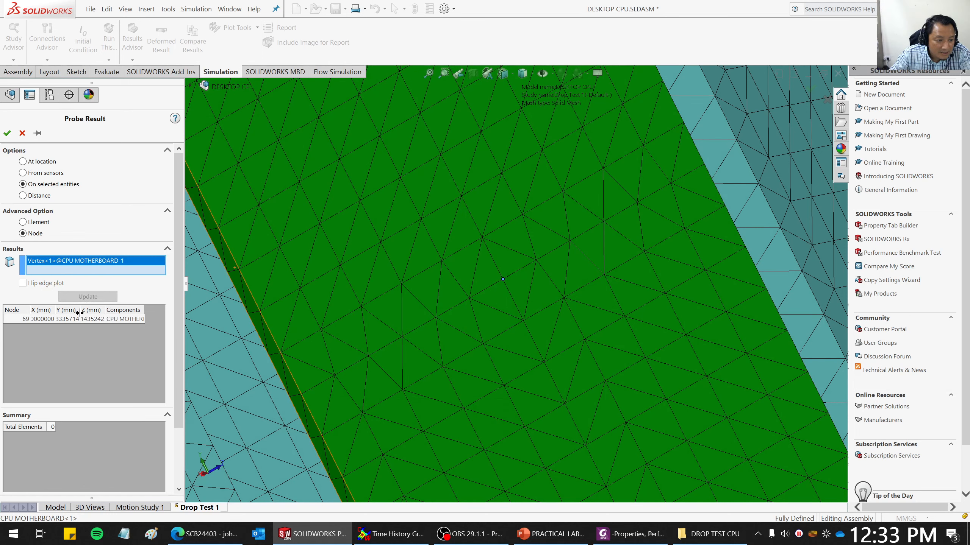
pyautogui.moveTo(30, 311); pyautogui.dragTo(52, 310)
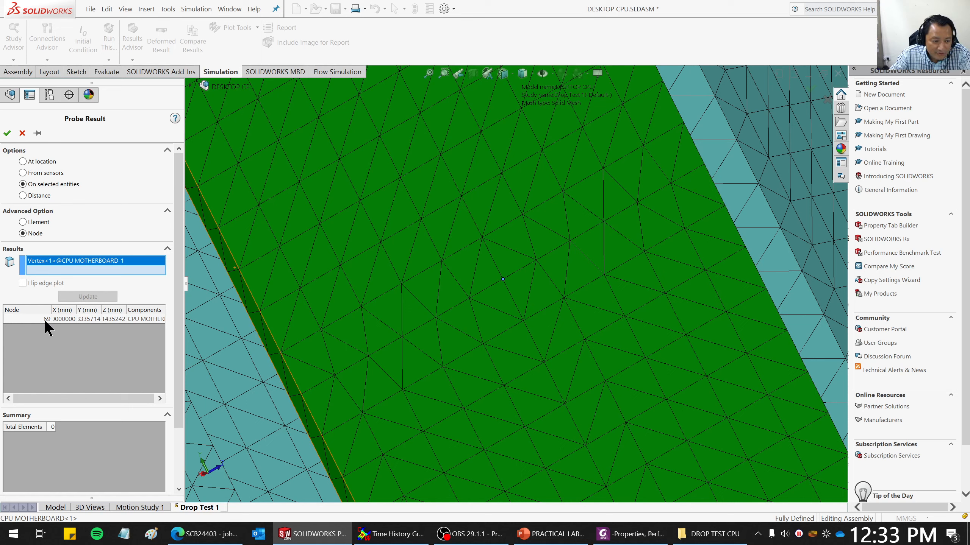
pyautogui.click(21, 133)
# Start a new time history plot in the study's results and select Node 69 as the response location.
pyautogui.rightClick(27, 374)
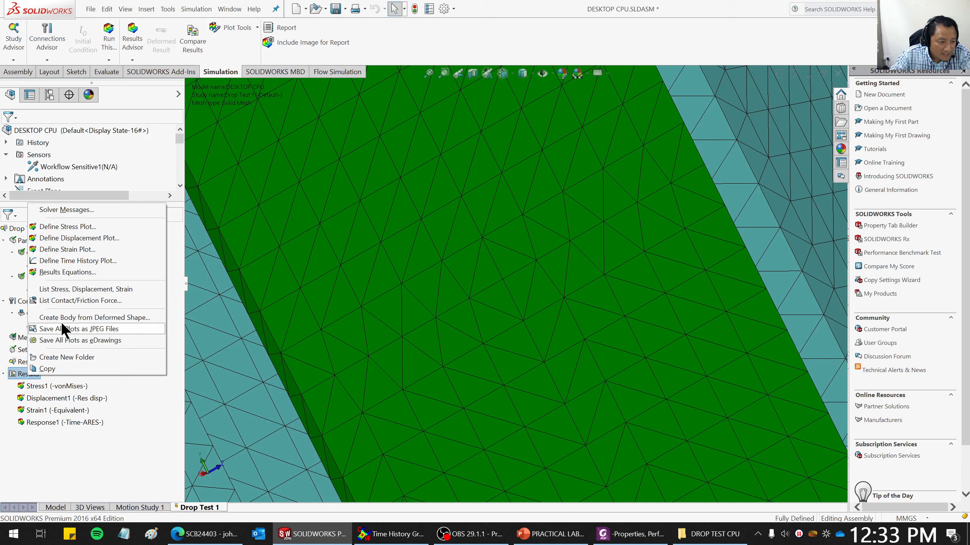
pyautogui.click(65, 261)
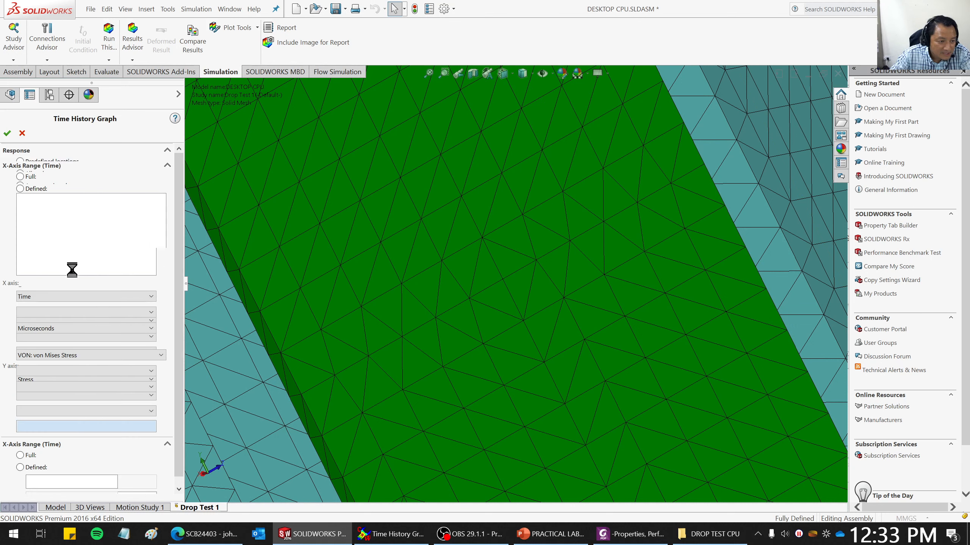
pyautogui.moveTo(161, 210); pyautogui.dragTo(162, 209)
pyautogui.click(160, 270)
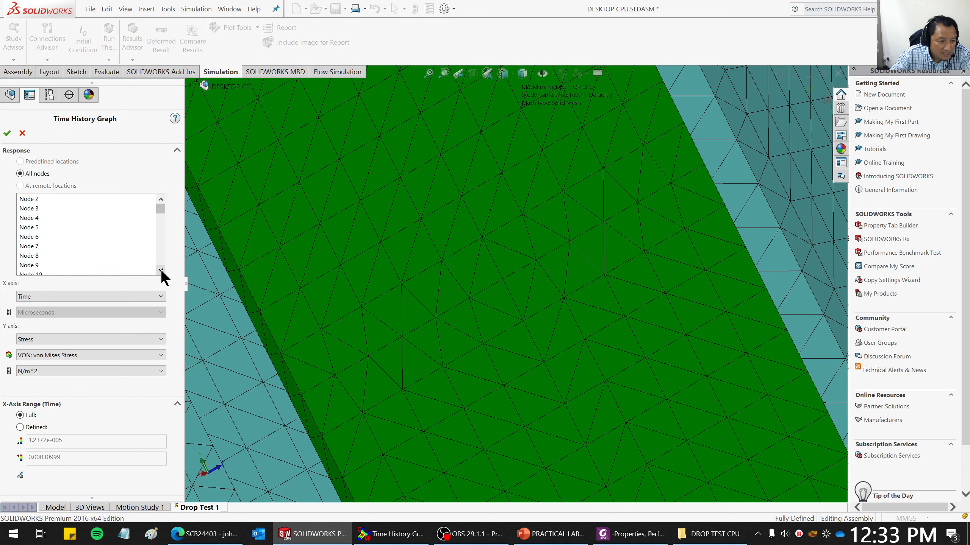
pyautogui.click(160, 270)
pyautogui.click(161, 270)
pyautogui.click(160, 269)
pyautogui.click(160, 269)
pyautogui.click(160, 270)
pyautogui.click(161, 270)
pyautogui.click(161, 269)
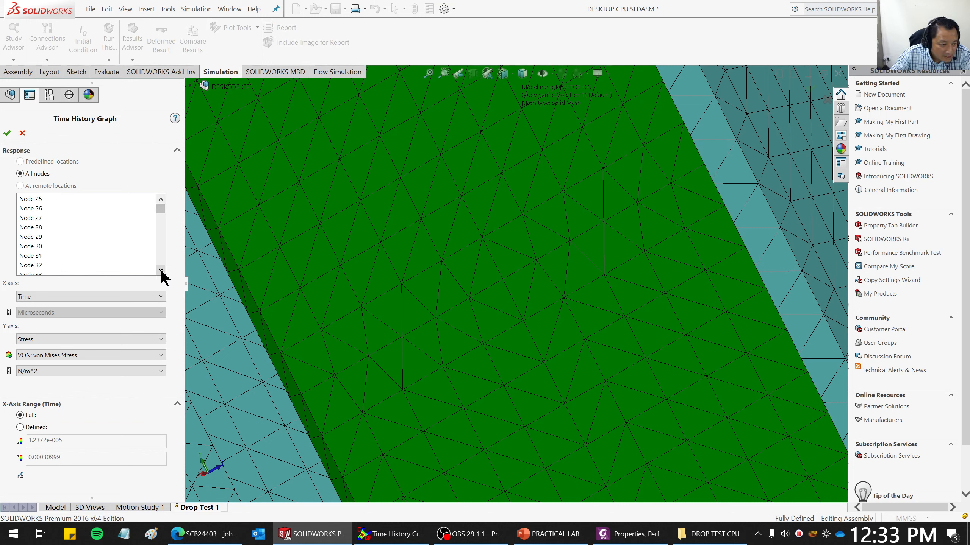
pyautogui.click(160, 270)
pyautogui.click(160, 270)
pyautogui.click(162, 270)
pyautogui.click(160, 269)
pyautogui.click(161, 270)
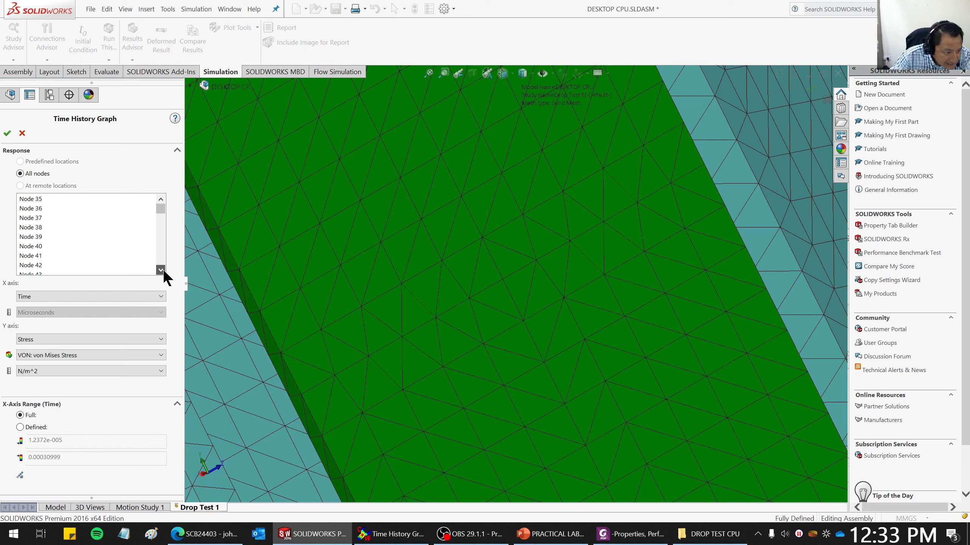
pyautogui.click(161, 269)
pyautogui.click(161, 270)
pyautogui.click(160, 269)
pyautogui.click(160, 270)
pyautogui.click(160, 269)
pyautogui.click(161, 270)
pyautogui.click(160, 270)
pyautogui.click(161, 269)
pyautogui.click(160, 269)
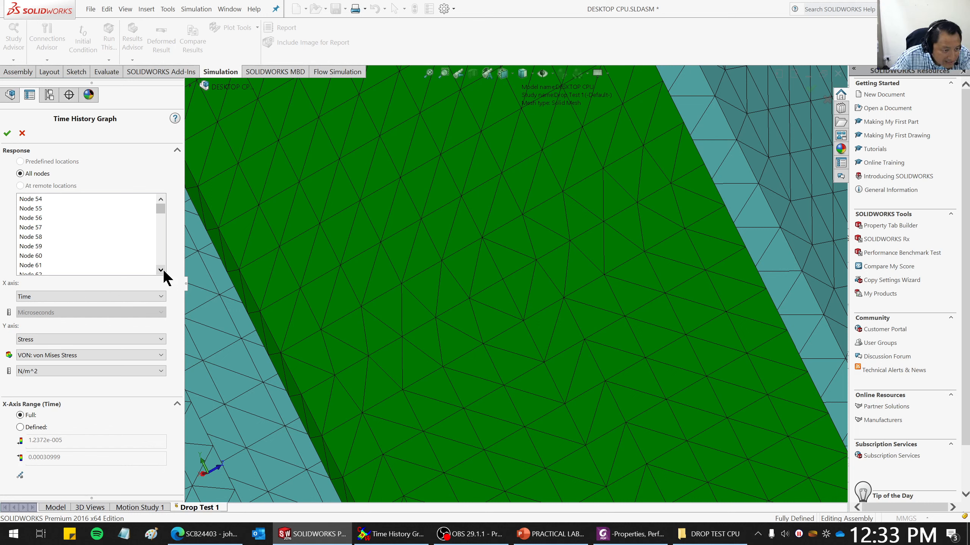
pyautogui.click(160, 269)
pyautogui.click(161, 270)
pyautogui.click(160, 269)
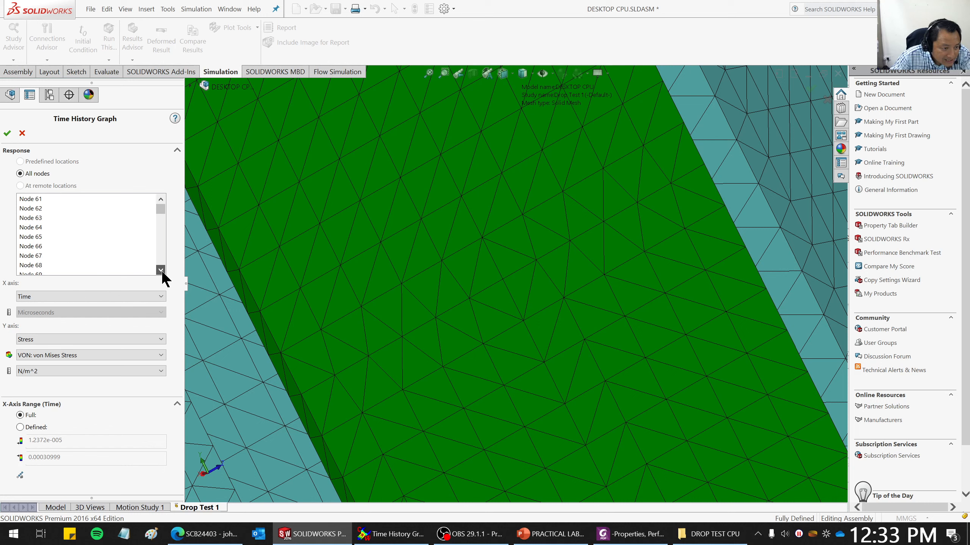
pyautogui.click(161, 269)
pyautogui.click(161, 270)
pyautogui.click(27, 246)
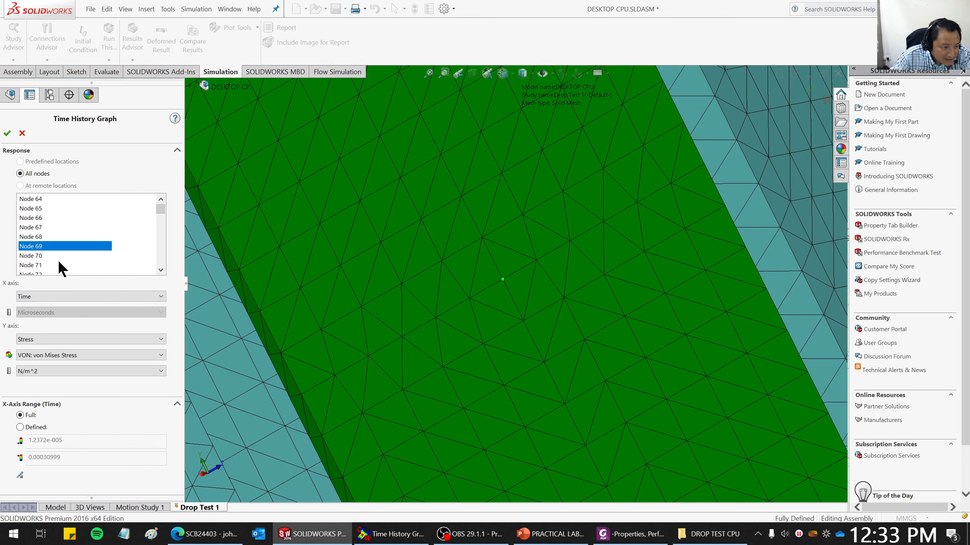
# Plot Node 69's resultant Translational Acceleration in mm/s^2 against Time, and place the enlarged graph window over the model's edge.
pyautogui.click(58, 334)
pyautogui.click(59, 370)
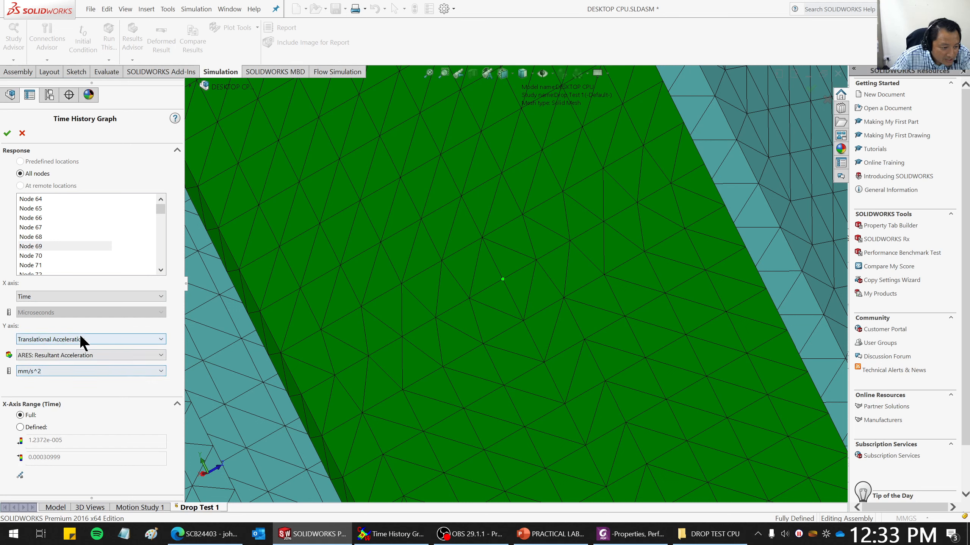
pyautogui.click(7, 132)
pyautogui.moveTo(108, 18); pyautogui.dragTo(681, 78)
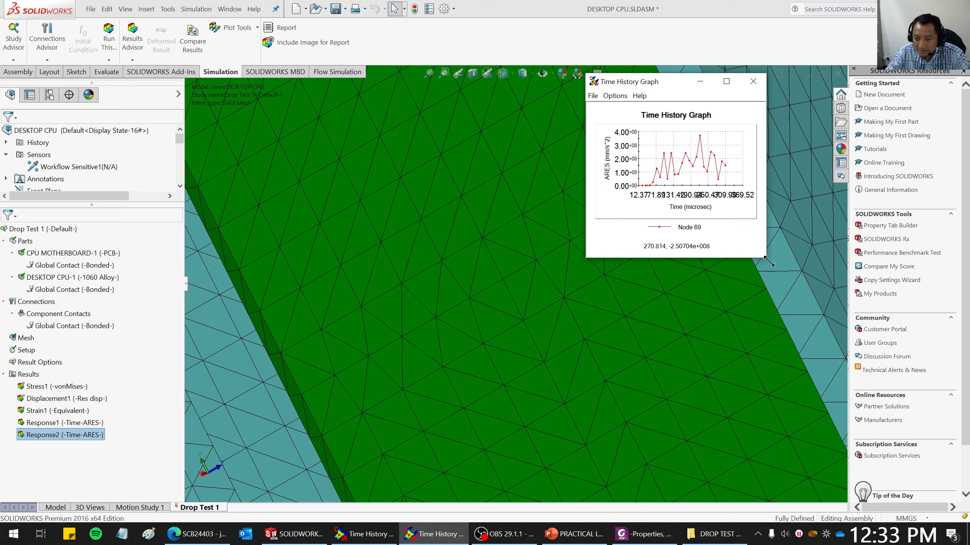
pyautogui.moveTo(765, 259); pyautogui.dragTo(926, 352)
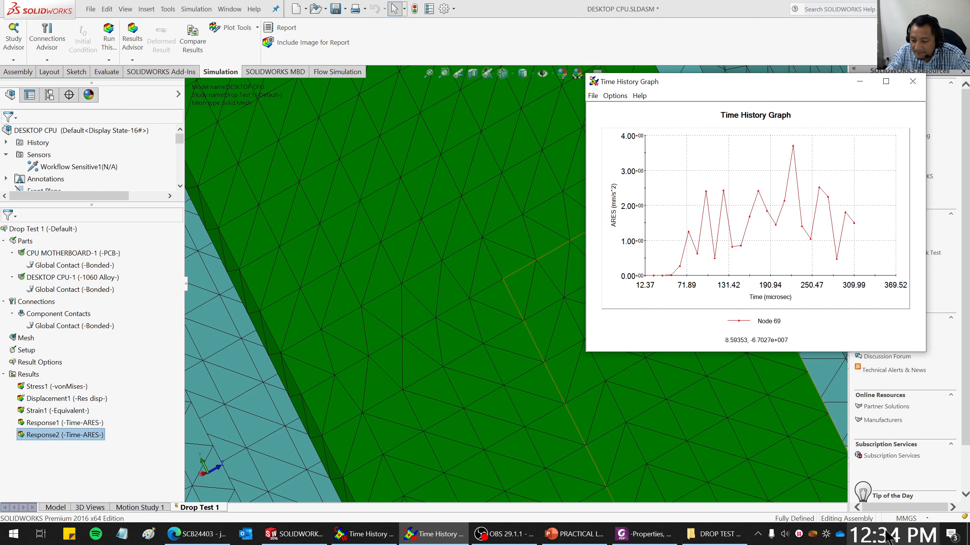
# Check which unit system the document uses and return to the Node 69 time history graph.
pyautogui.click(905, 518)
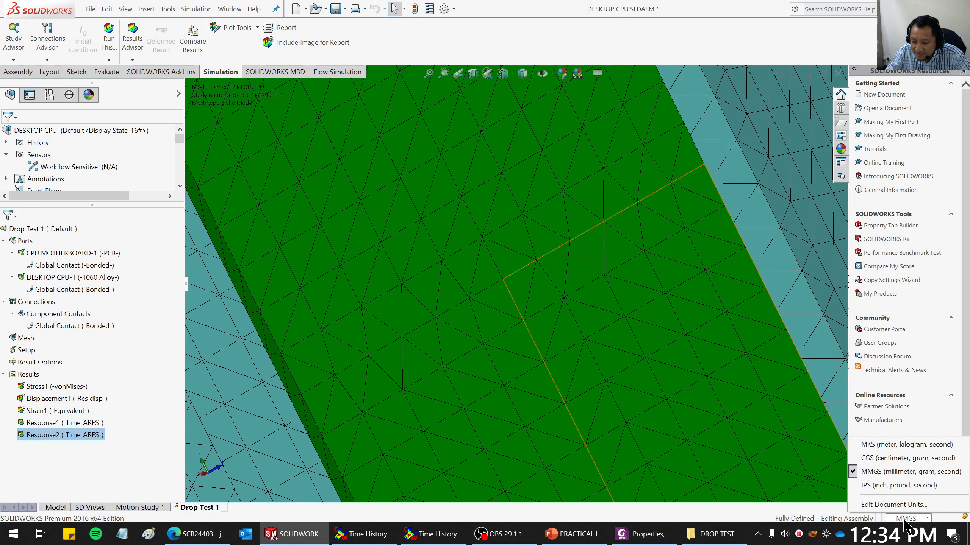
pyautogui.click(904, 520)
pyautogui.click(904, 520)
pyautogui.click(433, 534)
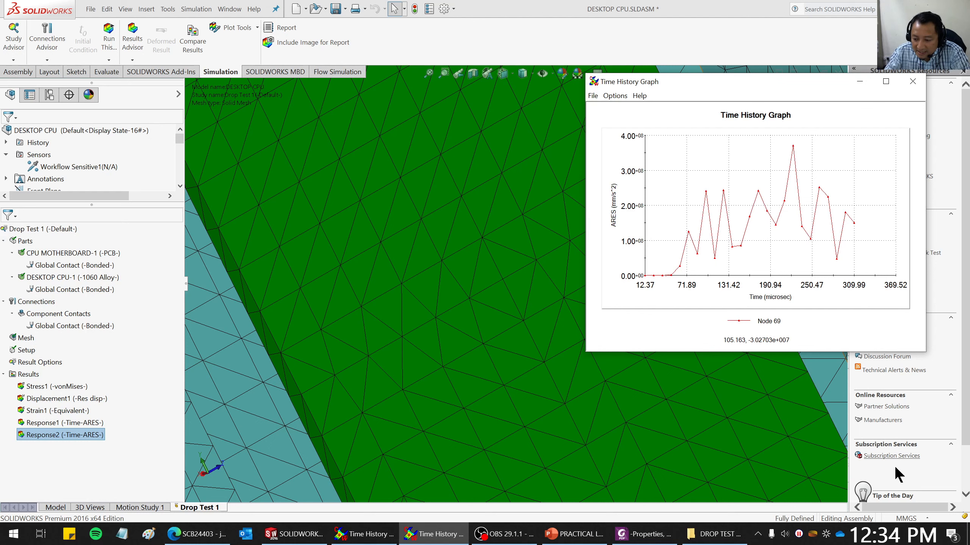
# Switch the document to Custom units with both the basic length and the mass/section property length in meters.
pyautogui.click(900, 520)
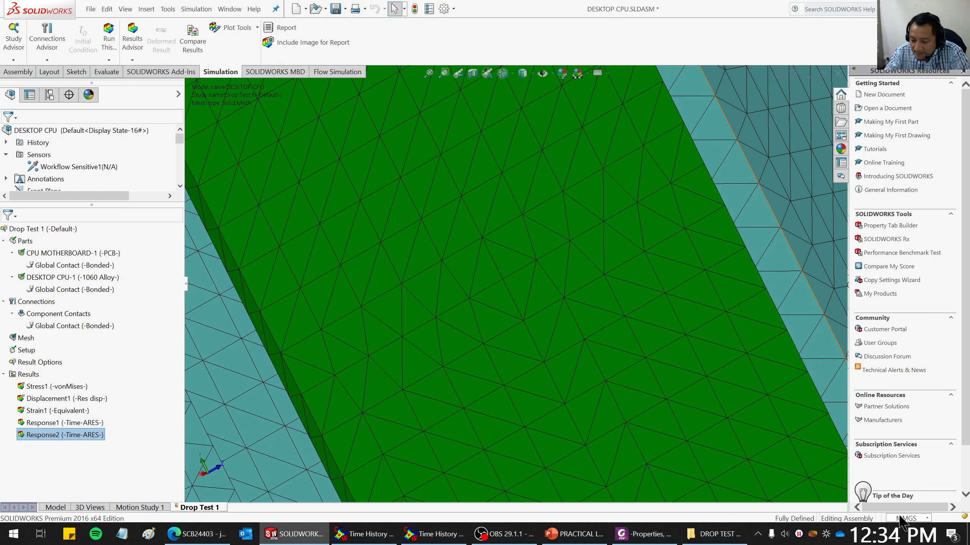
pyautogui.click(900, 520)
pyautogui.click(891, 505)
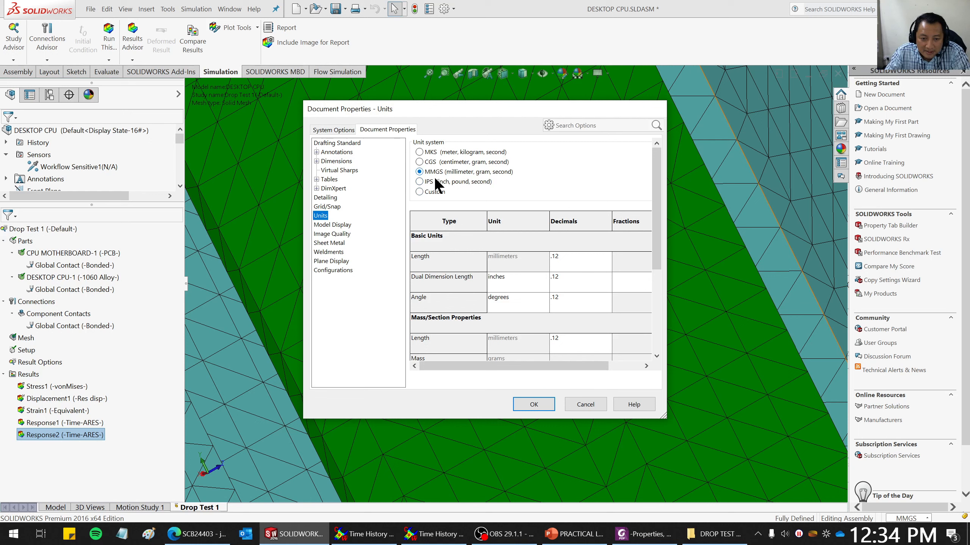
pyautogui.click(432, 190)
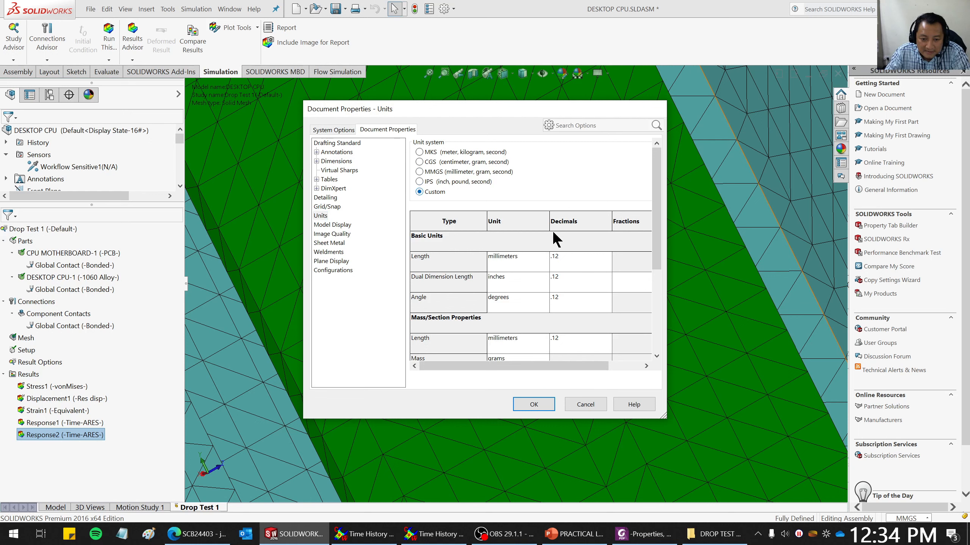
pyautogui.click(518, 260)
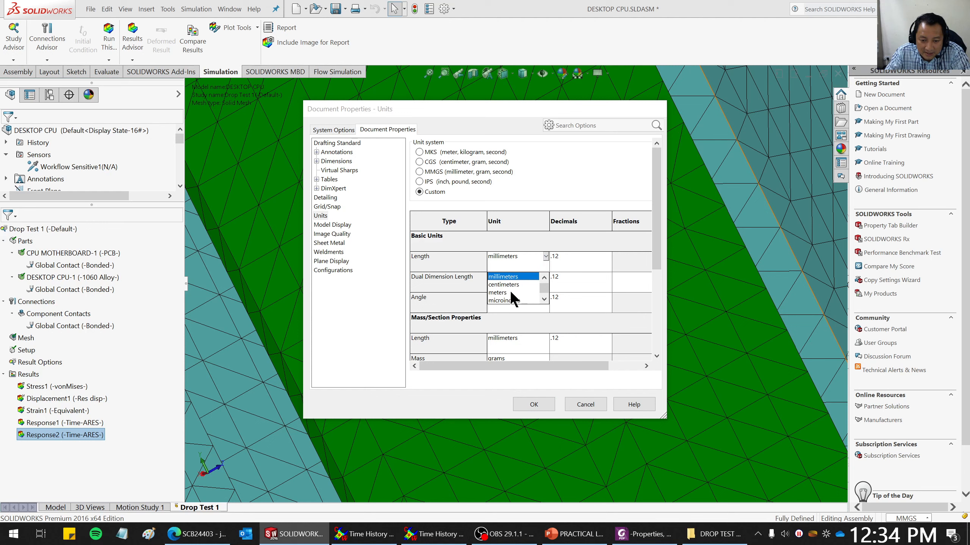
pyautogui.click(507, 293)
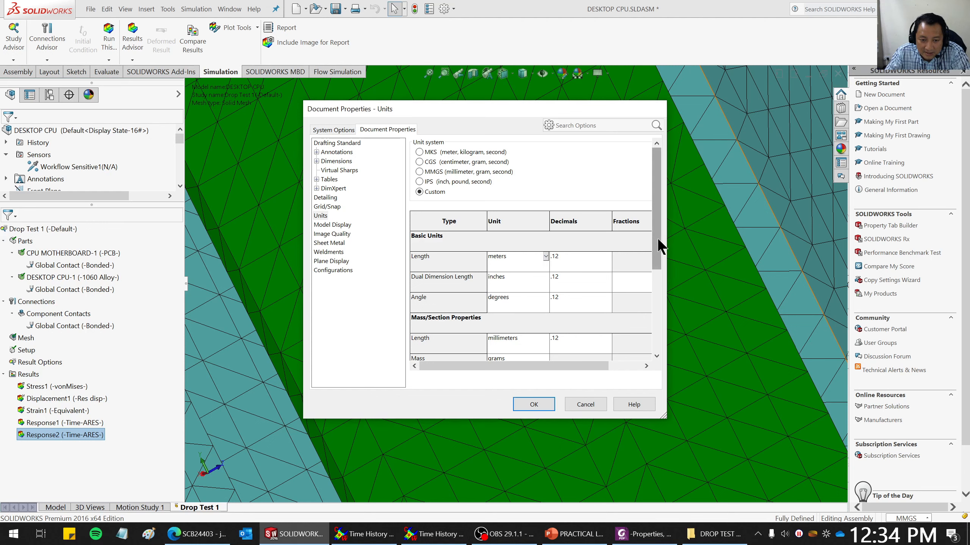
pyautogui.moveTo(659, 240); pyautogui.dragTo(660, 289)
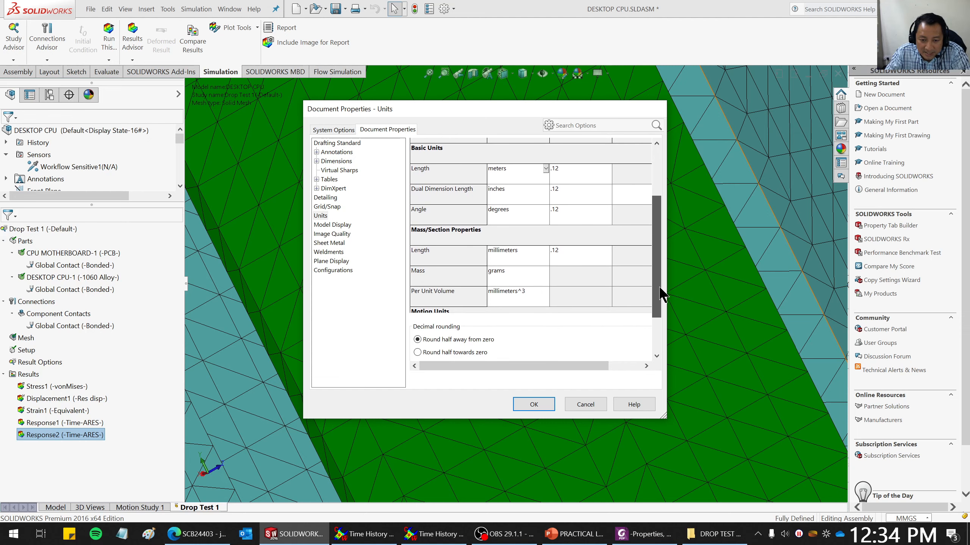
pyautogui.click(545, 251)
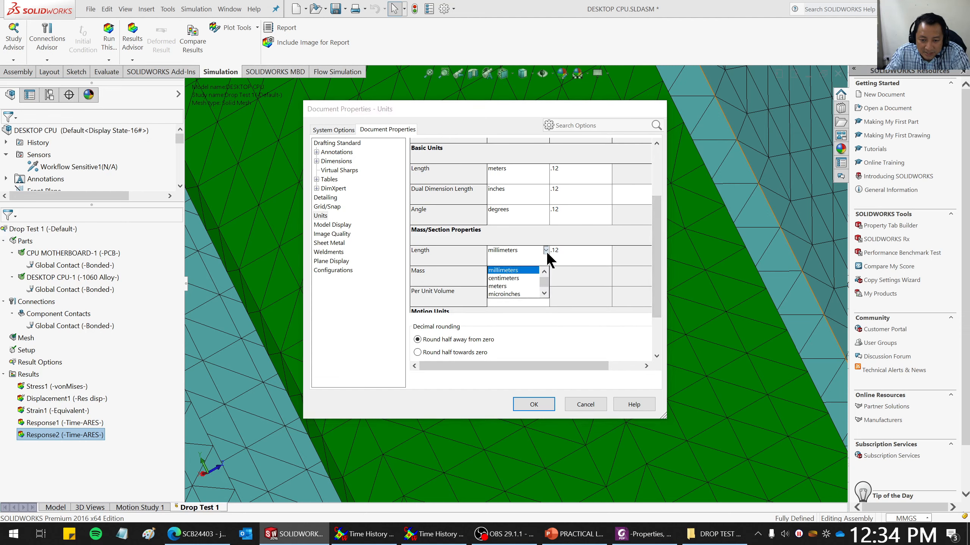
pyautogui.click(504, 286)
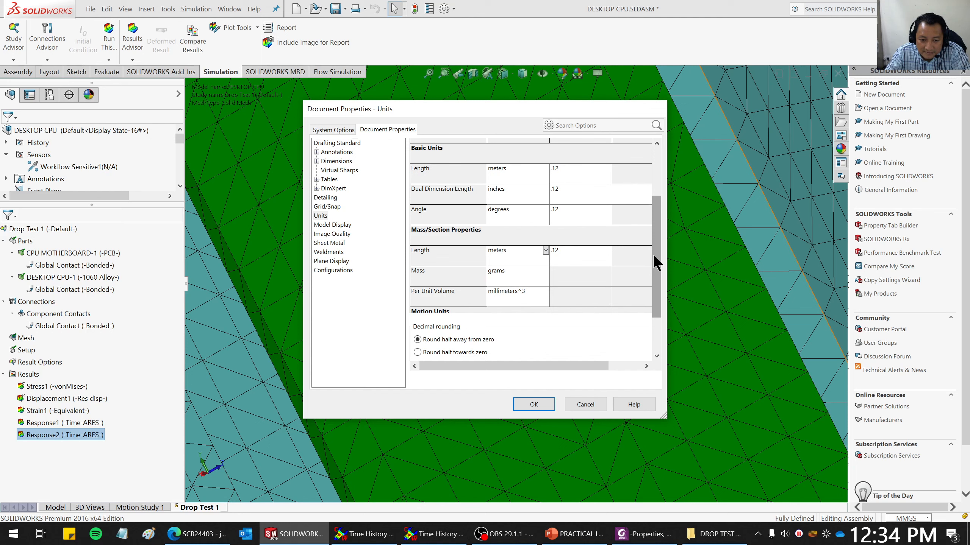
pyautogui.scroll(-3, 653, 255)
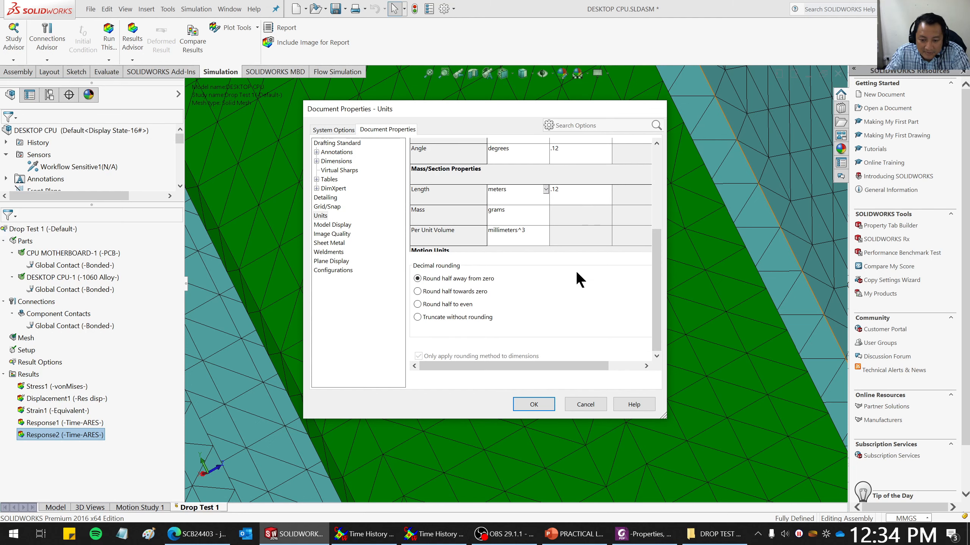
pyautogui.click(526, 405)
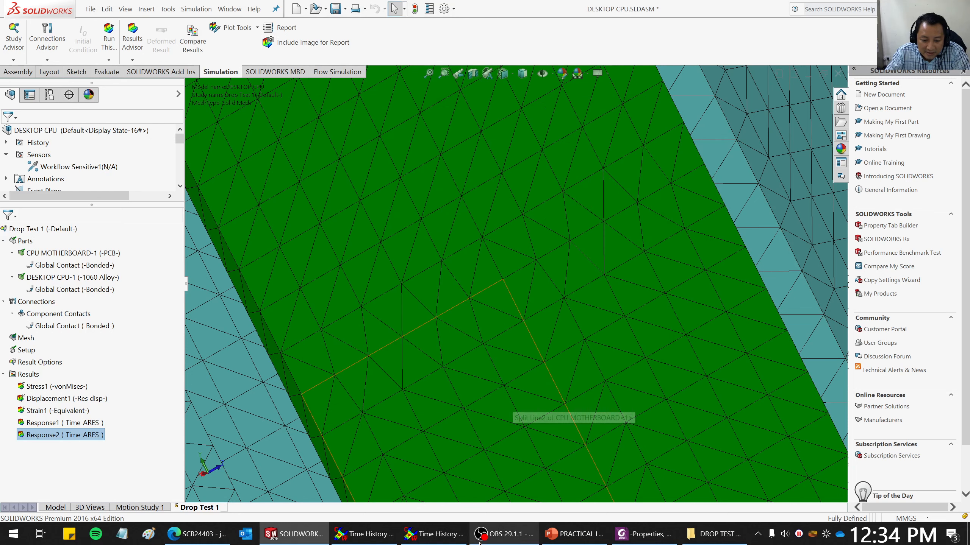
# Close the Node 69 time history graph and delete both time history response plots from the results.
pyautogui.click(434, 534)
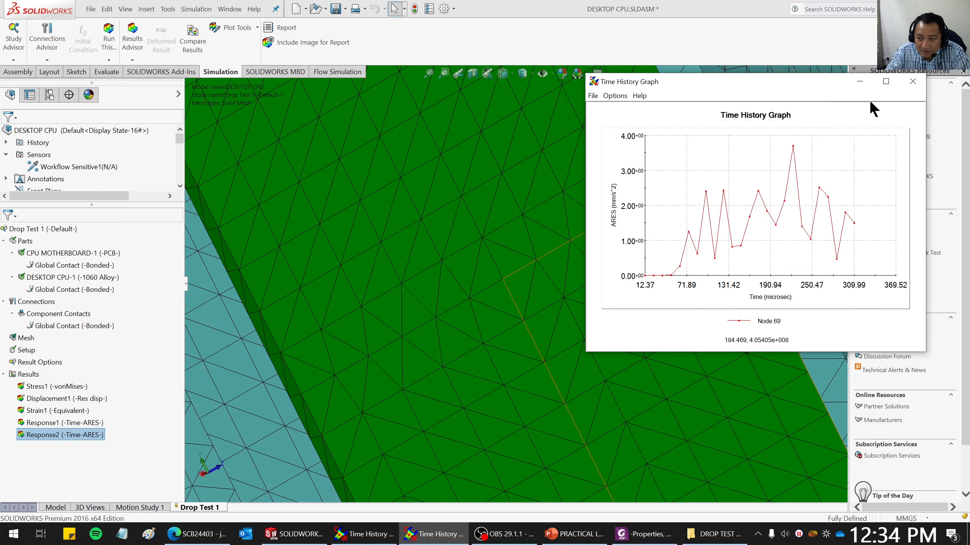
pyautogui.click(911, 82)
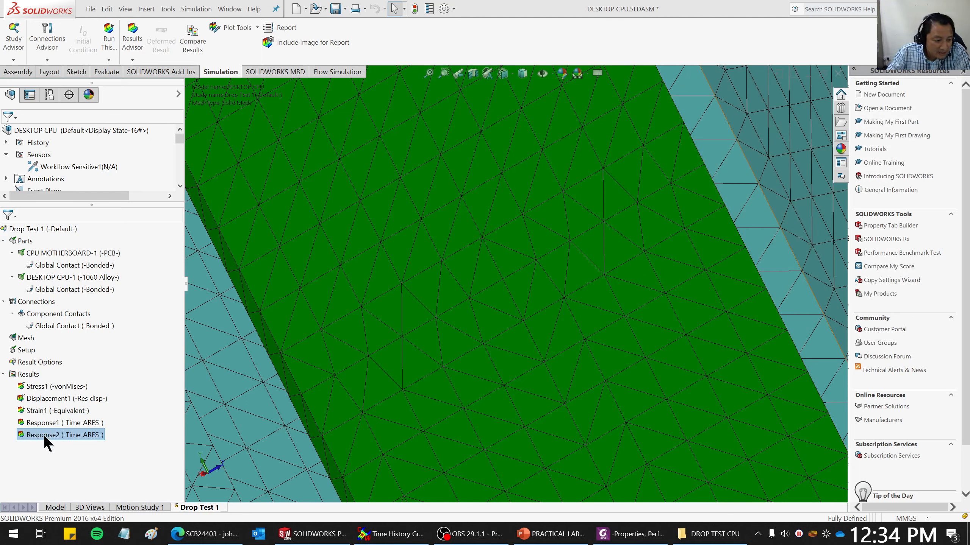
pyautogui.rightClick(48, 423)
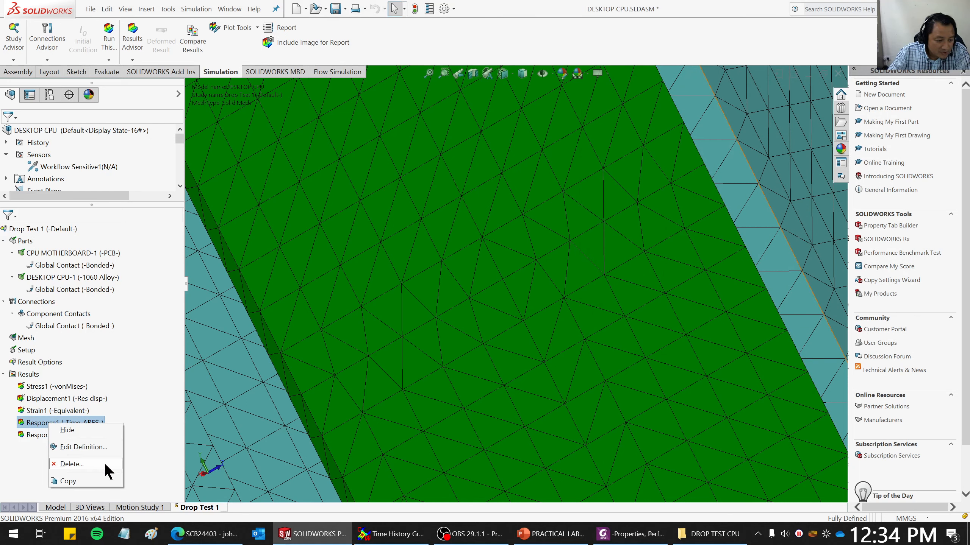
pyautogui.click(92, 462)
pyautogui.click(488, 291)
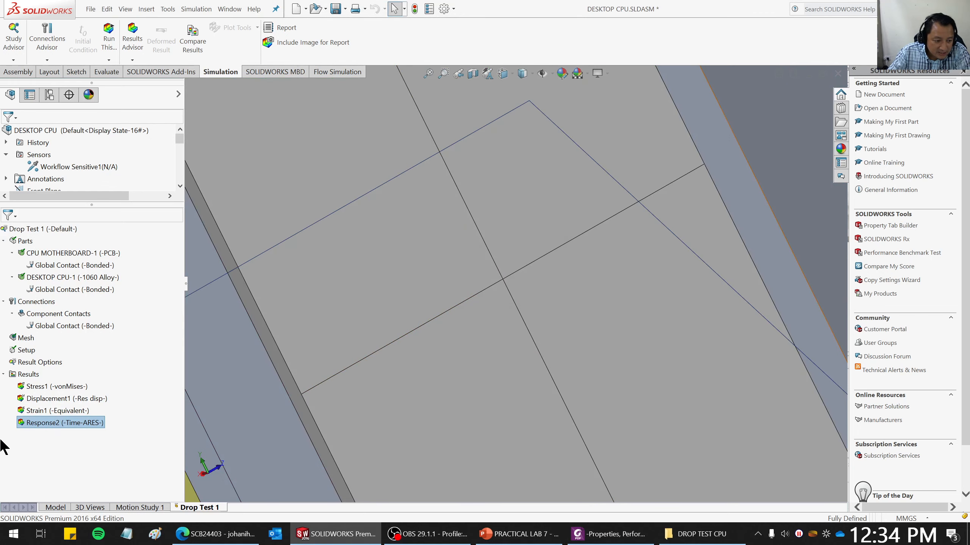
pyautogui.rightClick(54, 423)
pyautogui.click(75, 462)
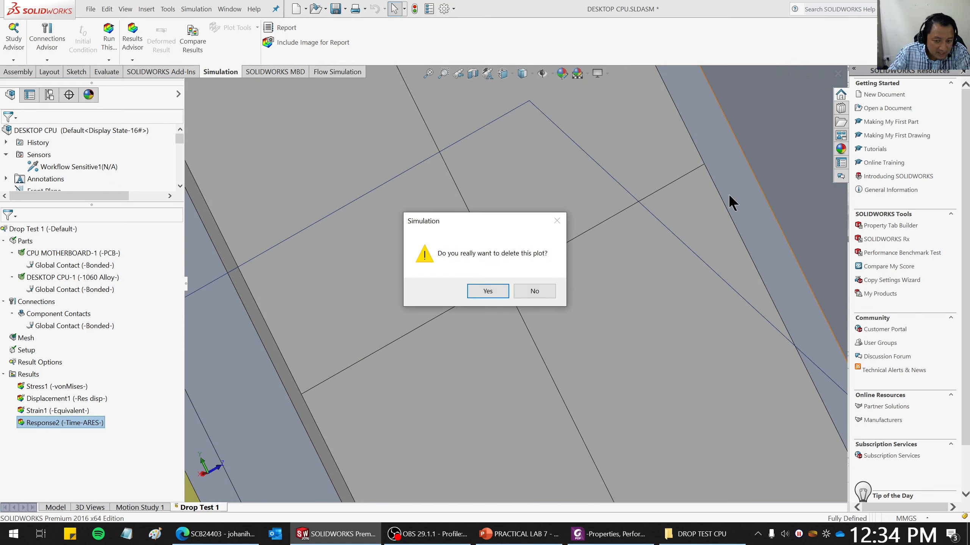
pyautogui.click(487, 291)
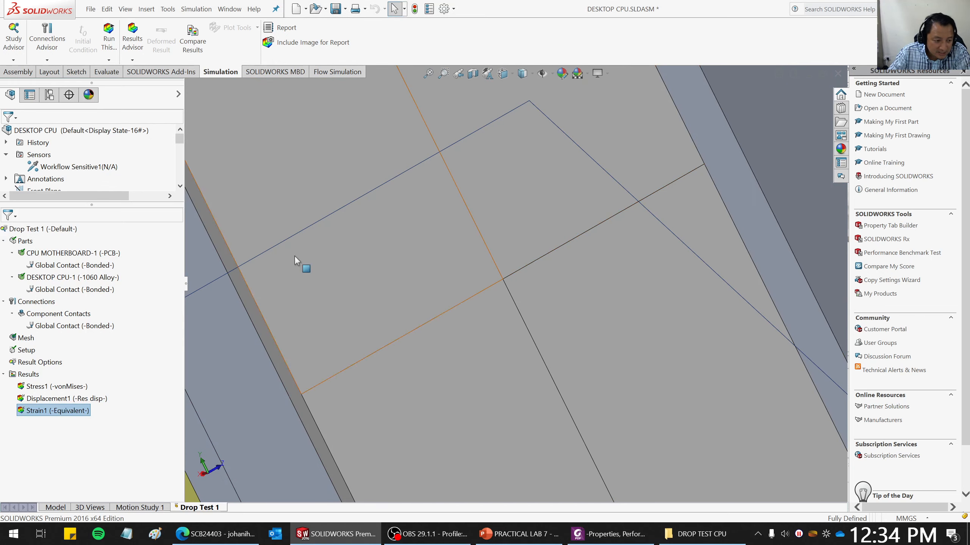
# Begin a fresh time history plot in the results and choose Node 69 from all nodes.
pyautogui.rightClick(24, 374)
pyautogui.click(54, 261)
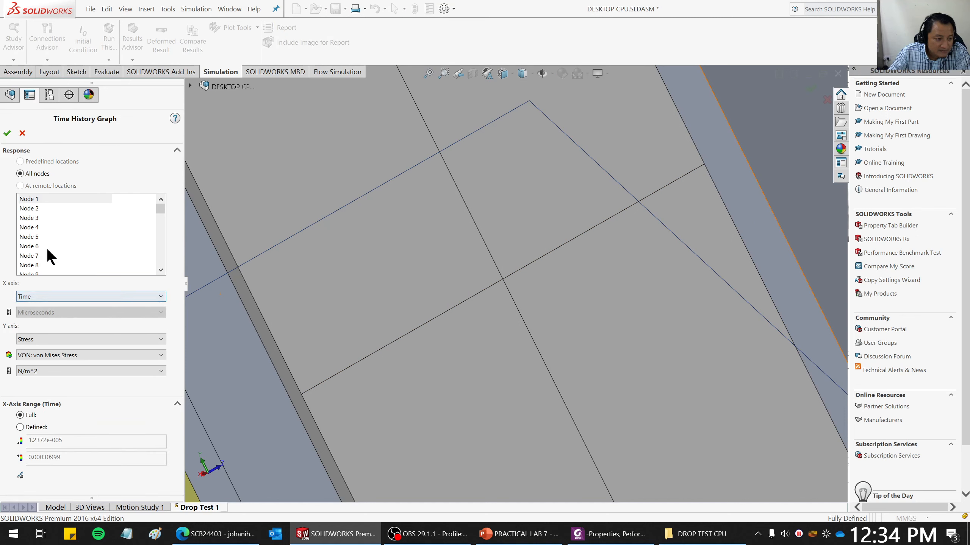
pyautogui.moveTo(164, 209); pyautogui.dragTo(162, 207)
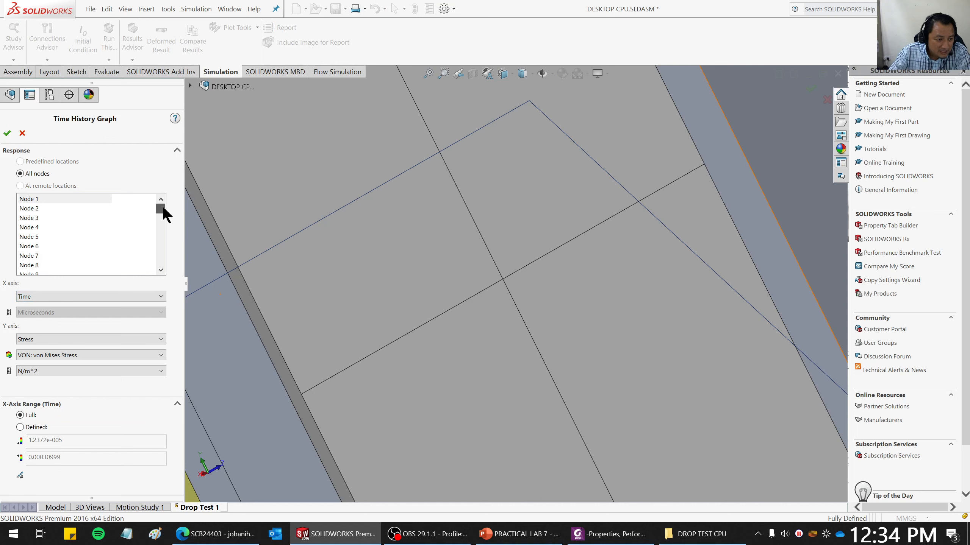
pyautogui.click(160, 270)
pyautogui.moveTo(160, 272); pyautogui.dragTo(162, 271)
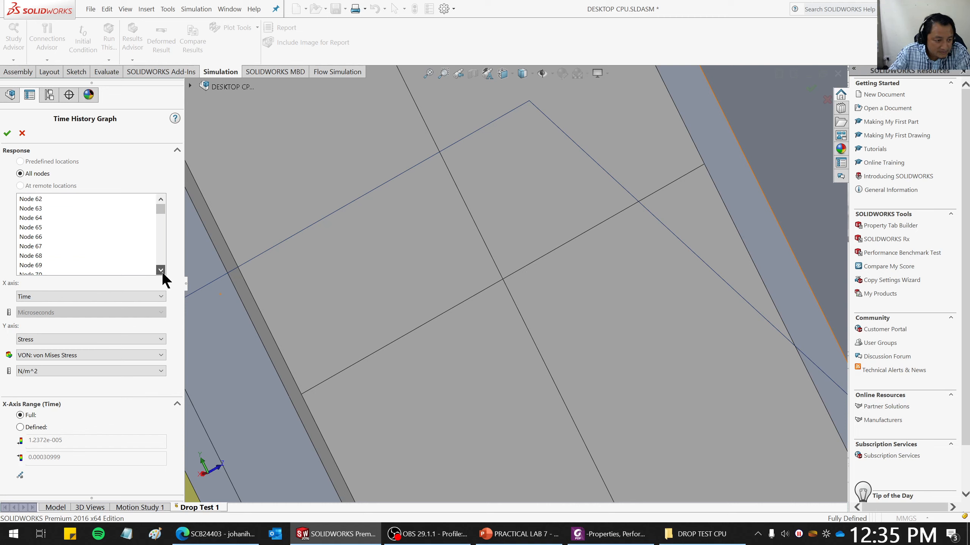
pyautogui.scroll(-1, 162, 271)
pyautogui.click(28, 255)
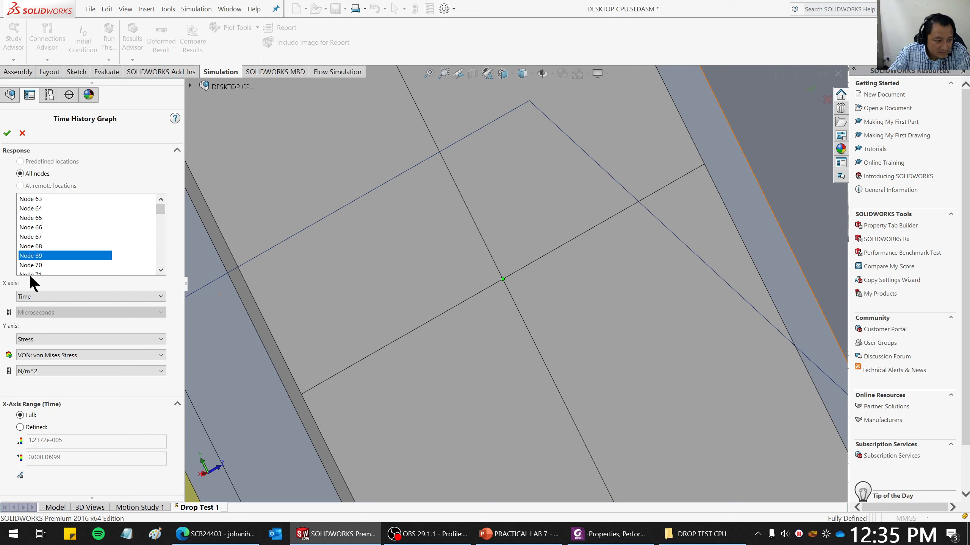
# Plot Node 69's resultant translational acceleration (ARES) in mm/s^2 on the Y axis against Time on the X axis.
pyautogui.click(41, 297)
pyautogui.click(44, 330)
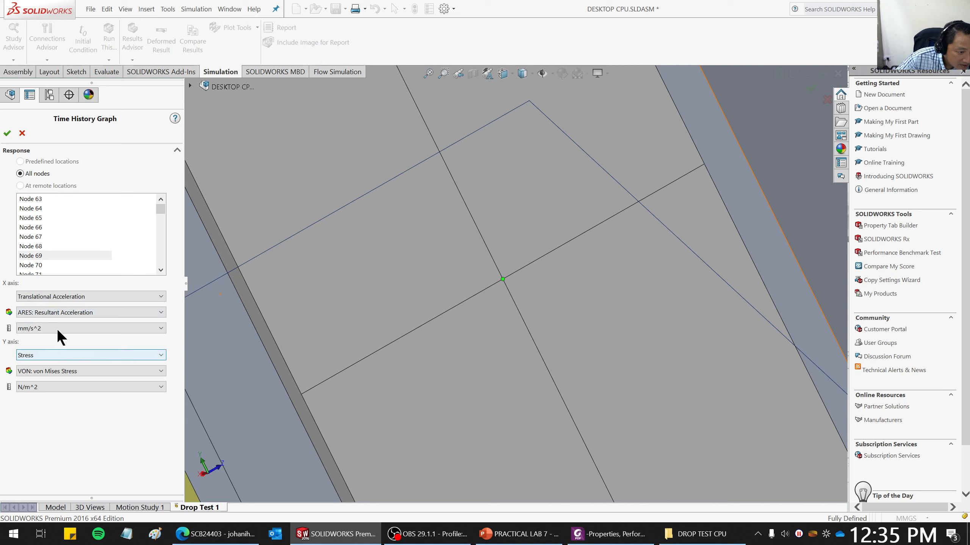
pyautogui.click(65, 295)
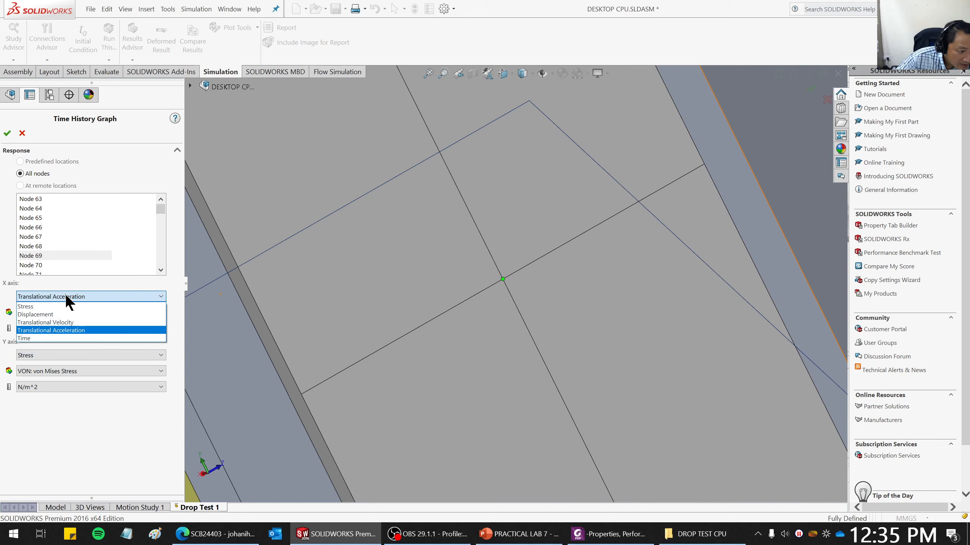
pyautogui.click(29, 339)
pyautogui.click(57, 339)
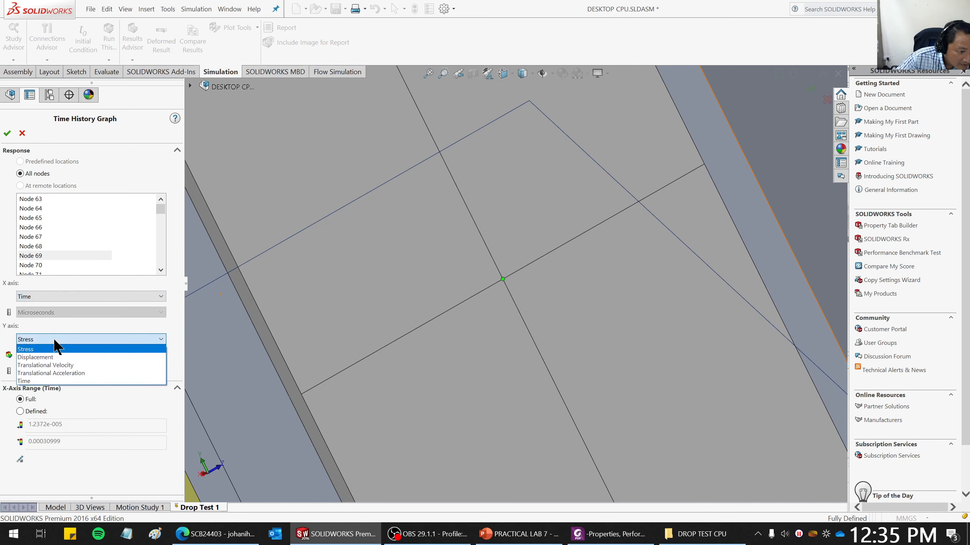
pyautogui.click(53, 373)
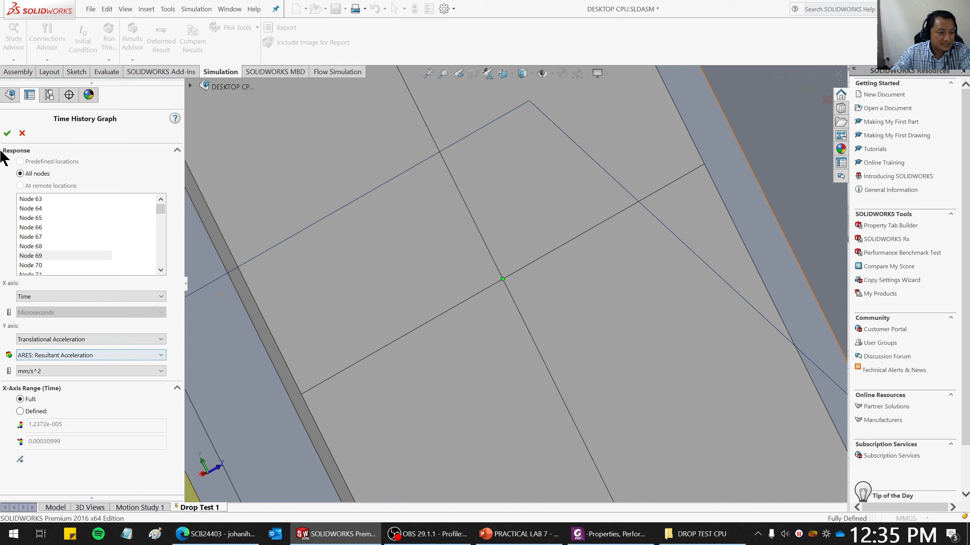
pyautogui.click(7, 133)
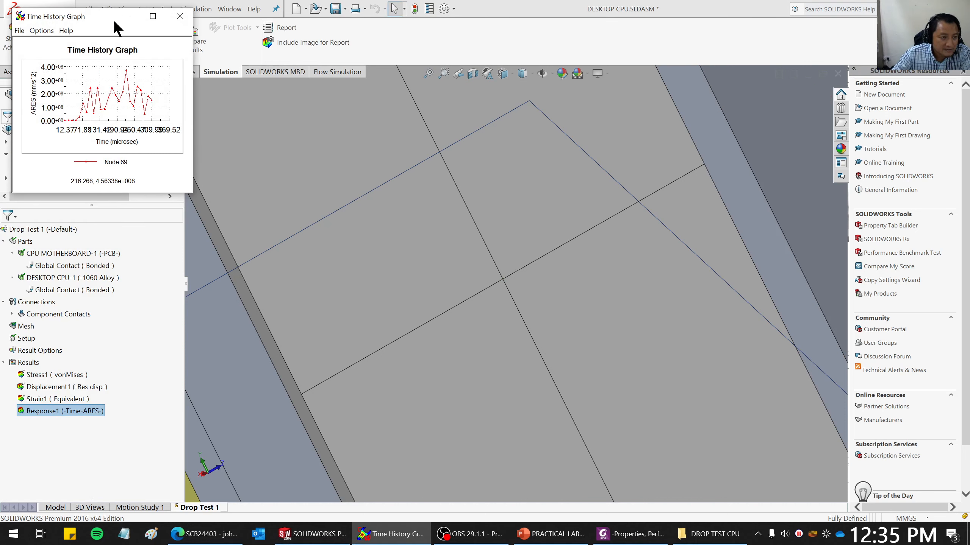
# Move and enlarge the Node 69 time history graph, and capture a screen snip of its window.
pyautogui.moveTo(104, 17); pyautogui.dragTo(405, 145)
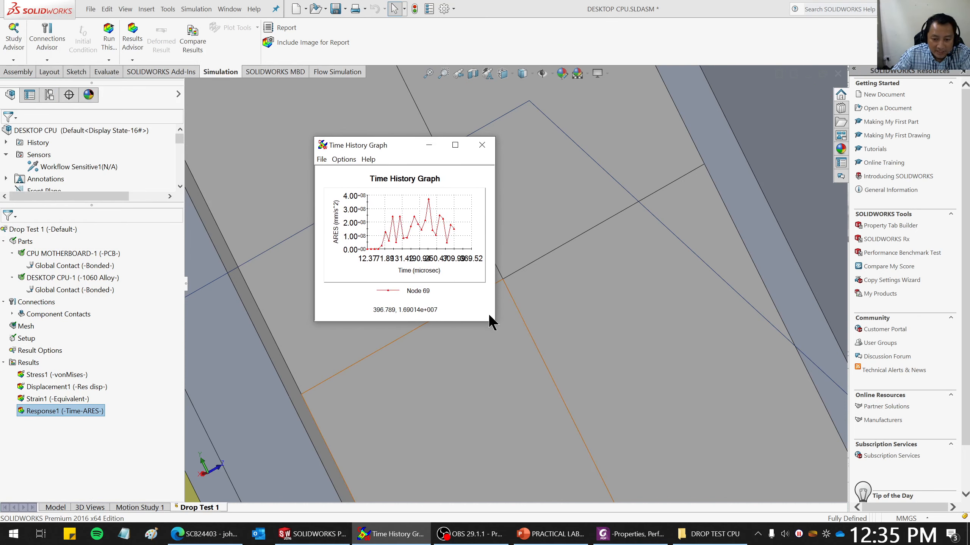
pyautogui.moveTo(493, 323); pyautogui.dragTo(719, 373)
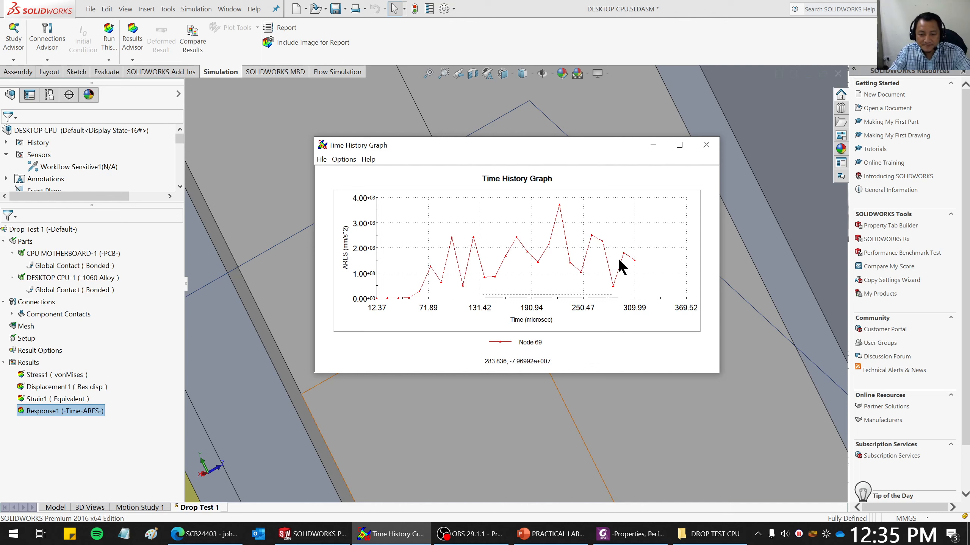
pyautogui.moveTo(616, 142); pyautogui.dragTo(576, 165)
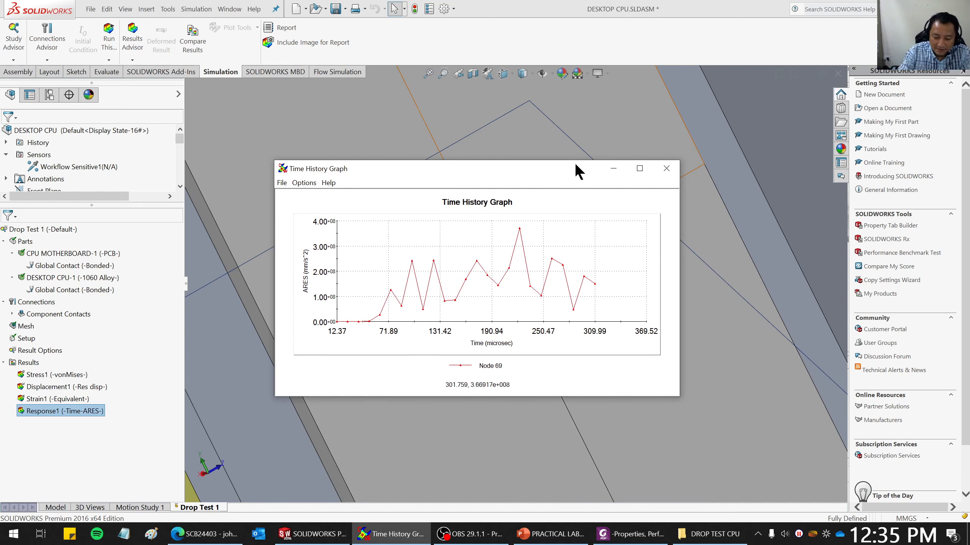
pyautogui.press('super+shift+s')
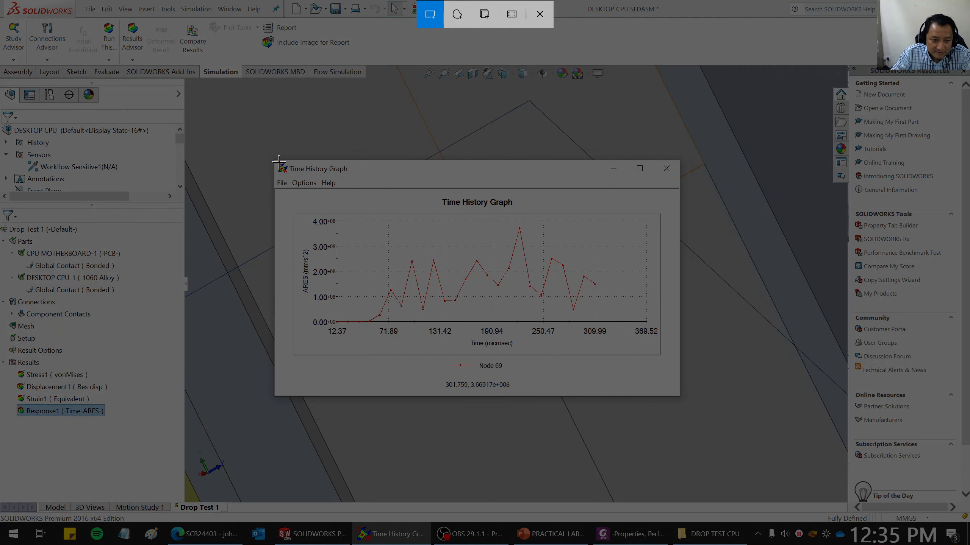
pyautogui.moveTo(278, 163)
pyautogui.mouseDown()
pyautogui.moveTo(454, 309)
pyautogui.moveTo(674, 395)
pyautogui.mouseUp()
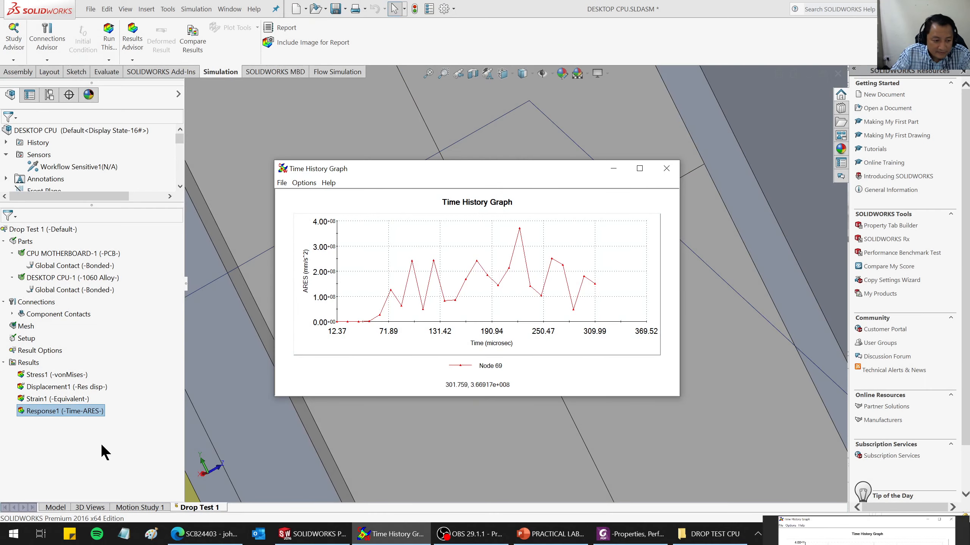
# Reopen the acceleration response plot's definition to review its node and axis settings, and regenerate the graph.
pyautogui.rightClick(65, 410)
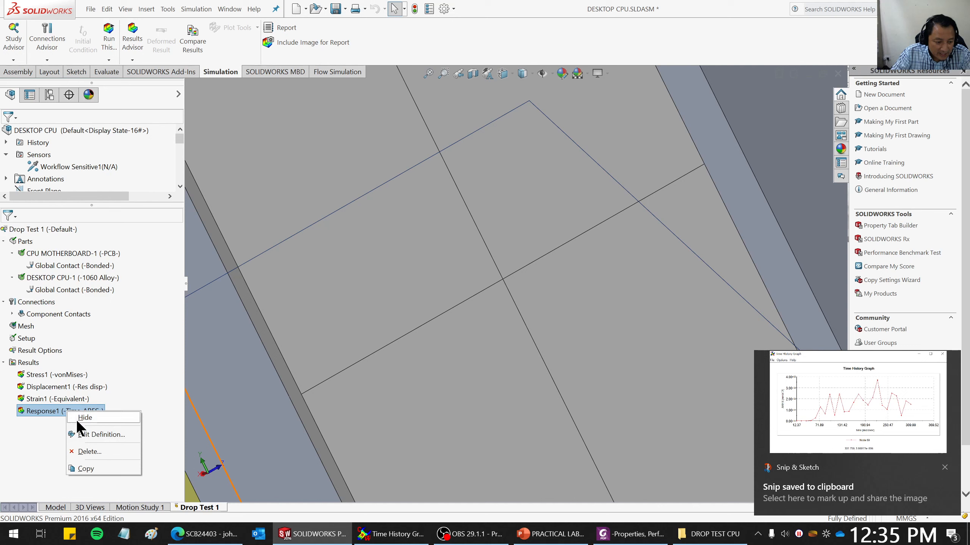
pyautogui.click(84, 435)
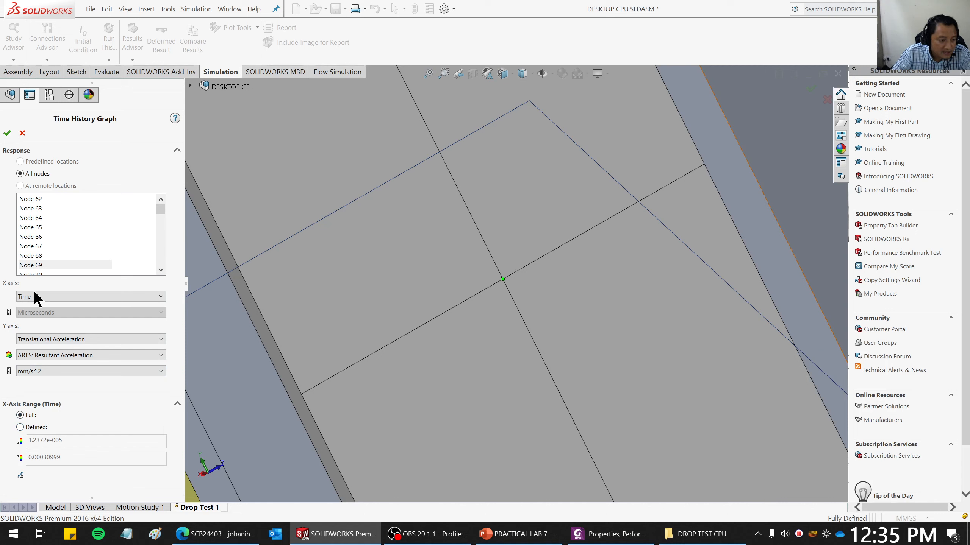
pyautogui.click(7, 133)
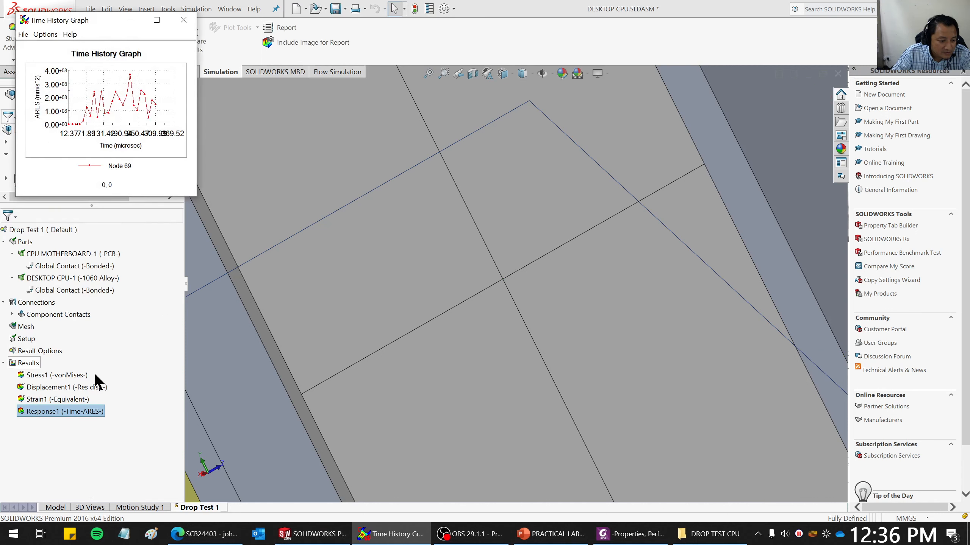
# Enlarge the regenerated graph, save its data to the Desktop as Time History Graph-1.csv, and close the graph.
pyautogui.moveTo(108, 24); pyautogui.dragTo(428, 142)
pyautogui.moveTo(532, 321); pyautogui.dragTo(645, 416)
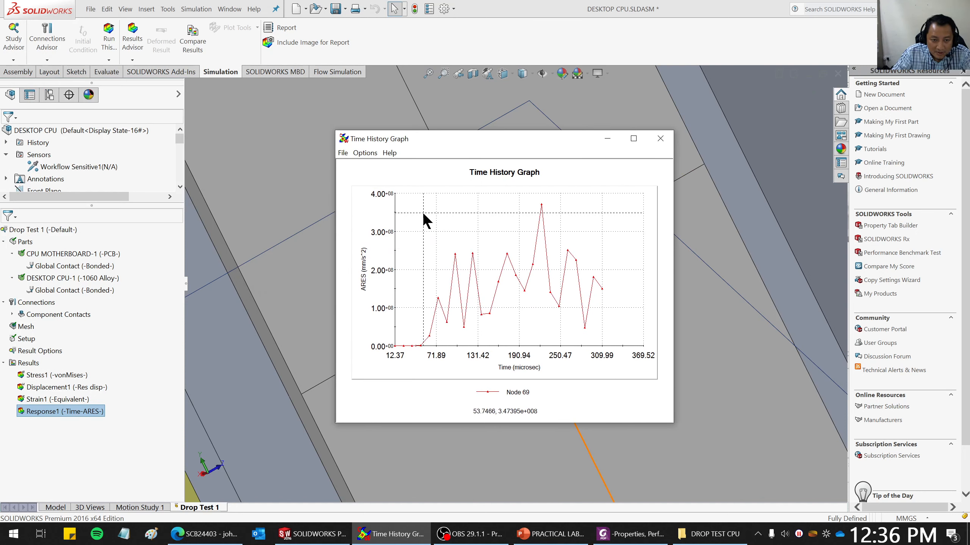
pyautogui.click(342, 152)
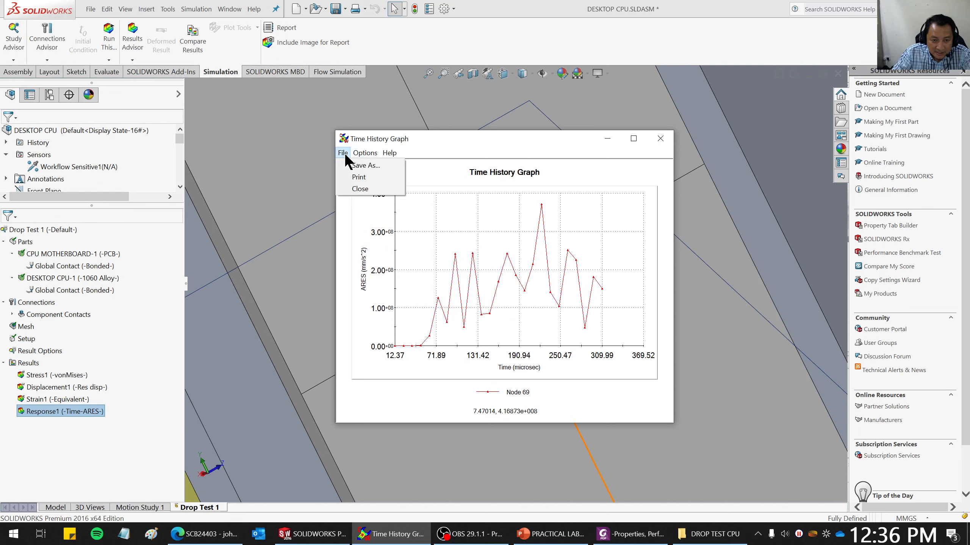
pyautogui.click(346, 164)
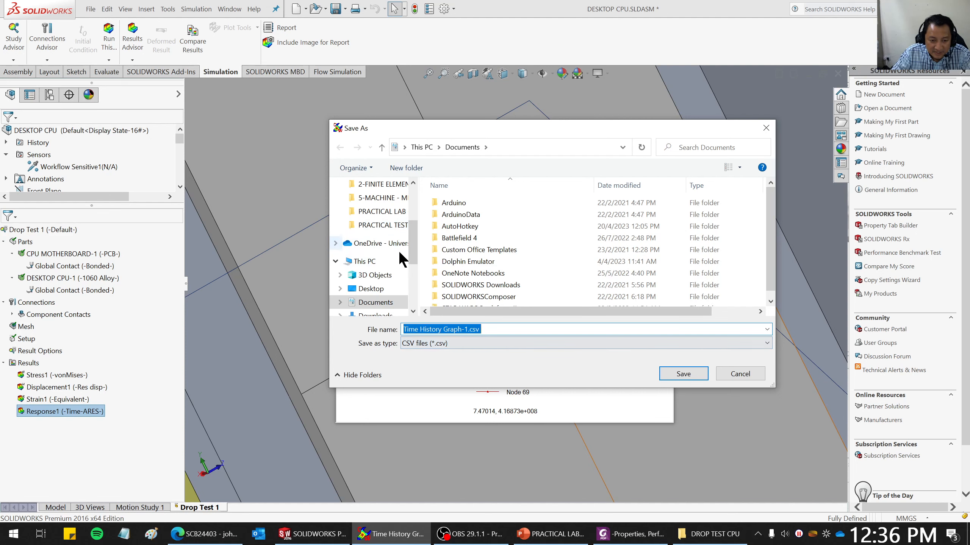
pyautogui.click(370, 288)
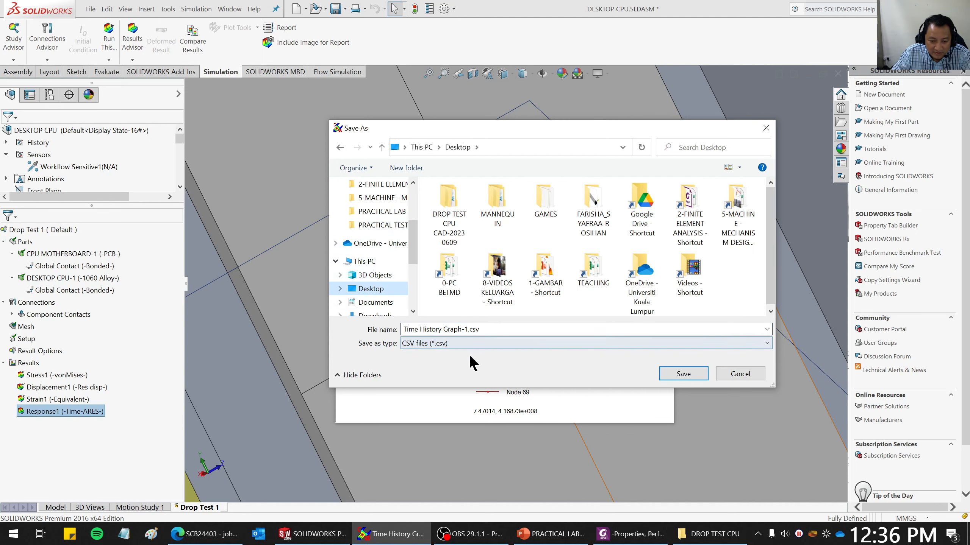
pyautogui.click(687, 375)
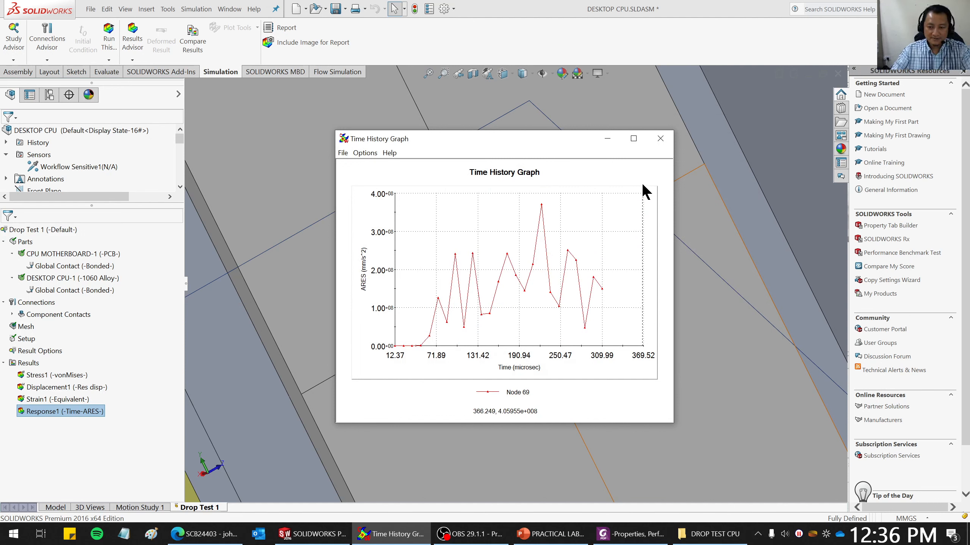
pyautogui.click(660, 138)
# Examine the whole desktop CPU assembly from several sides, including the front cover, open side and motherboard.
pyautogui.scroll(10, 492, 357)
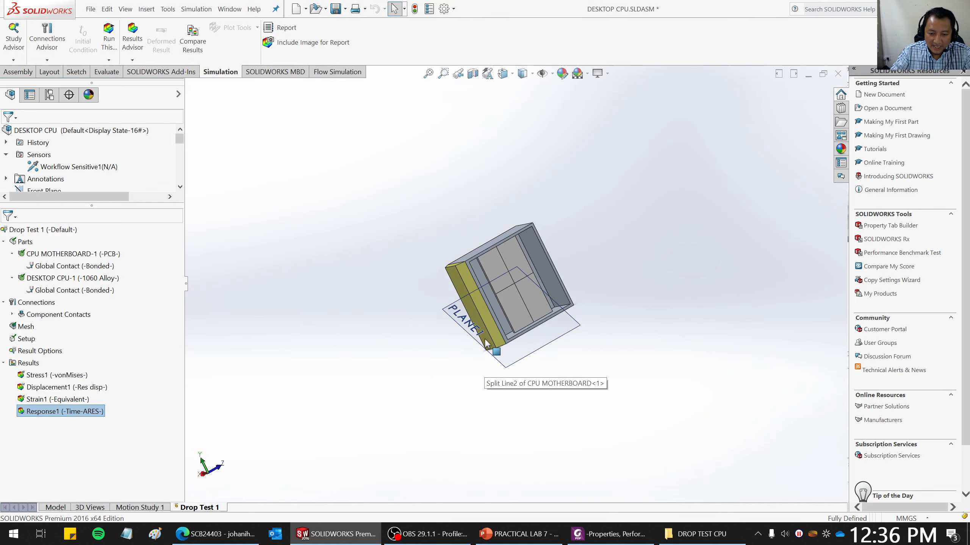
pyautogui.moveTo(482, 356); pyautogui.dragTo(550, 270, button='middle')
pyautogui.scroll(-2, 549, 309)
pyautogui.scroll(-1, 539, 281)
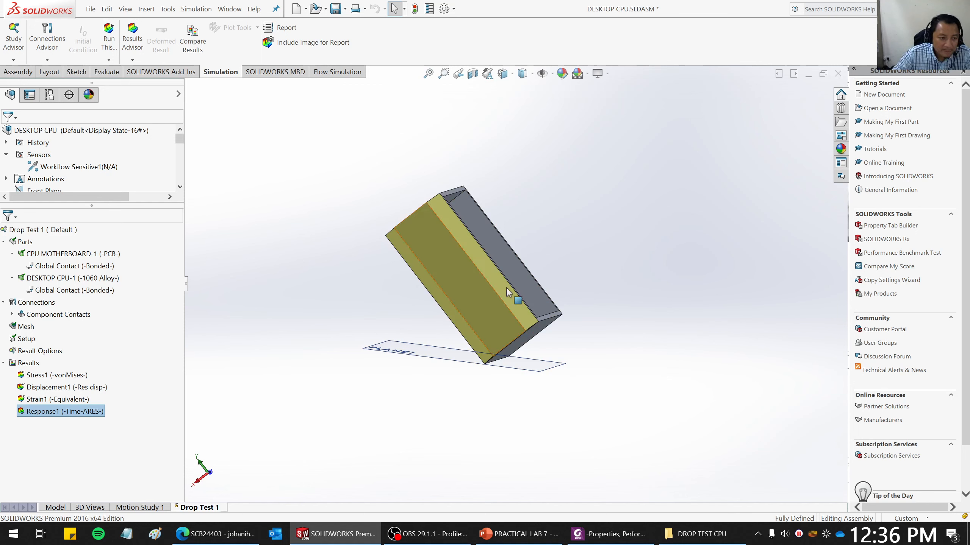
pyautogui.moveTo(506, 287); pyautogui.dragTo(540, 268, button='middle')
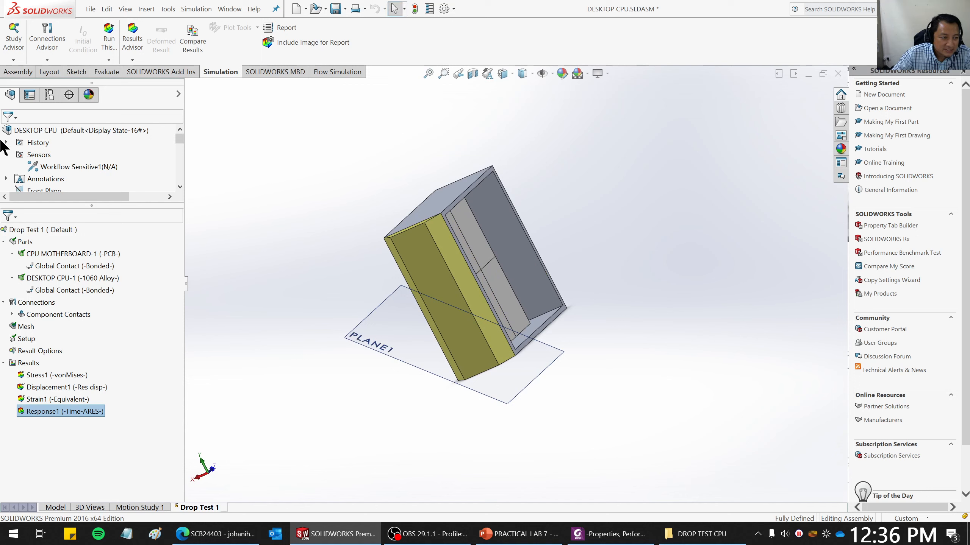
pyautogui.click(17, 73)
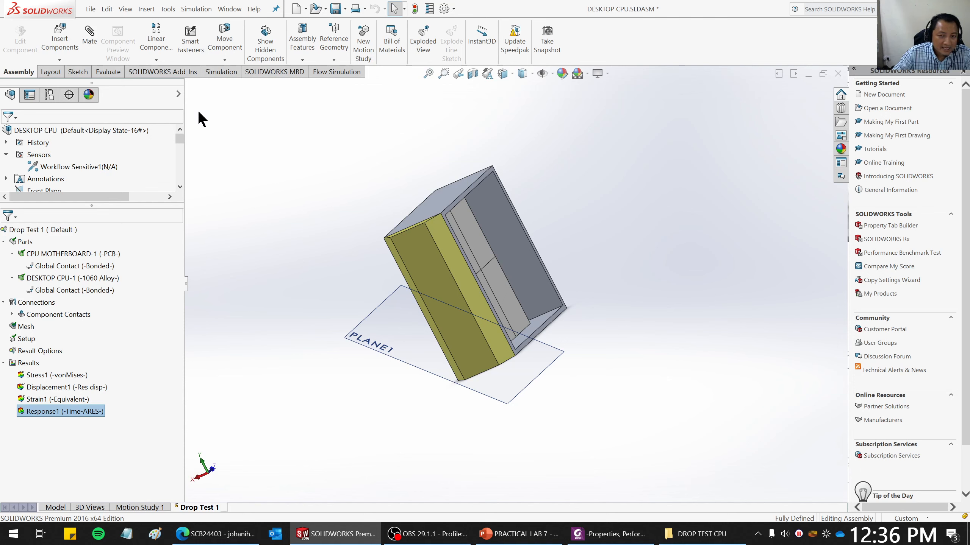
pyautogui.moveTo(553, 250); pyautogui.dragTo(498, 275, button='middle')
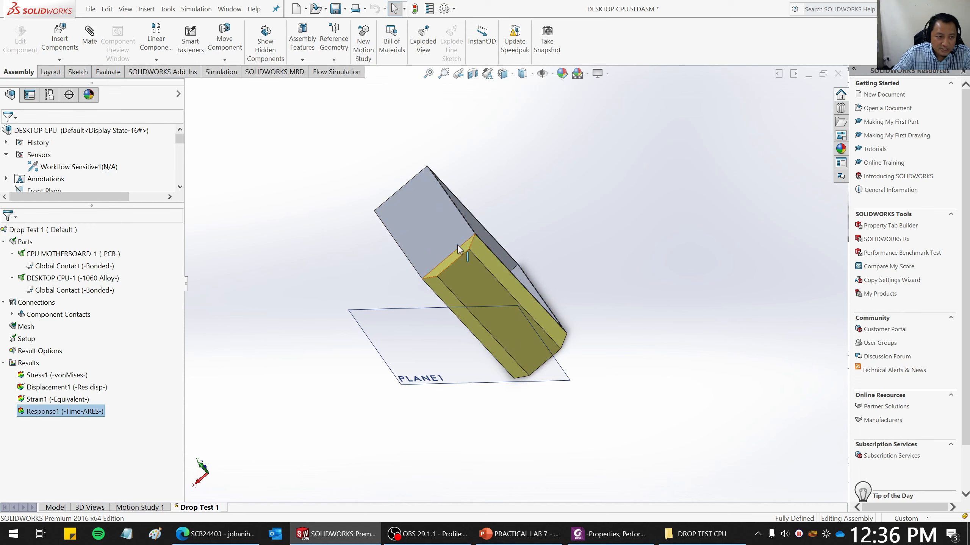
pyautogui.moveTo(588, 278); pyautogui.dragTo(418, 188, button='middle')
pyautogui.click(347, 176)
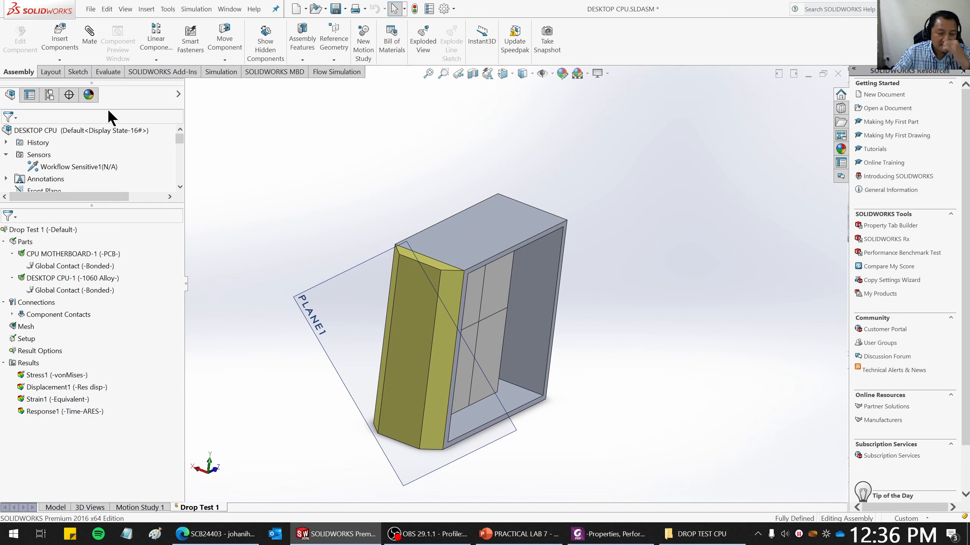
# Measure the short rear edge of the casing's top face together with the adjoining long edge.
pyautogui.click(108, 75)
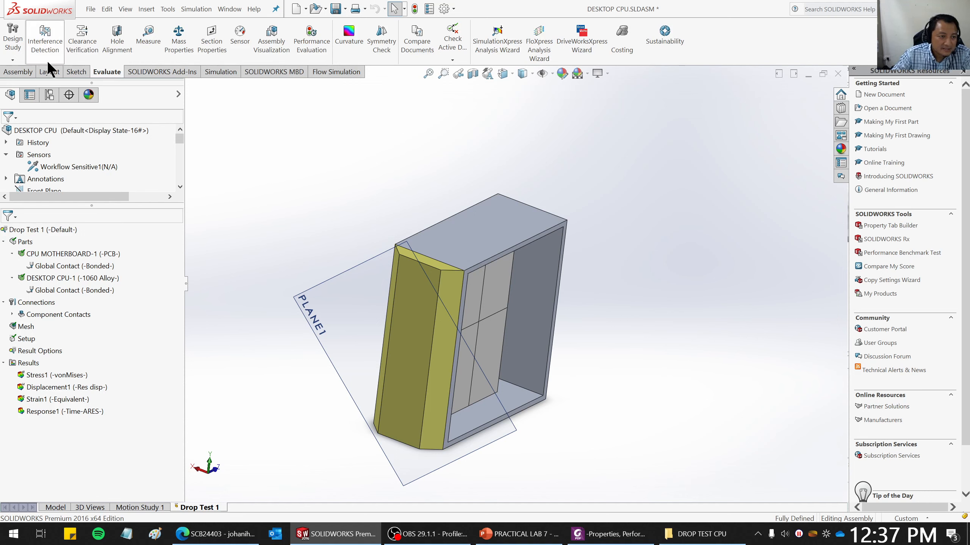
pyautogui.click(147, 46)
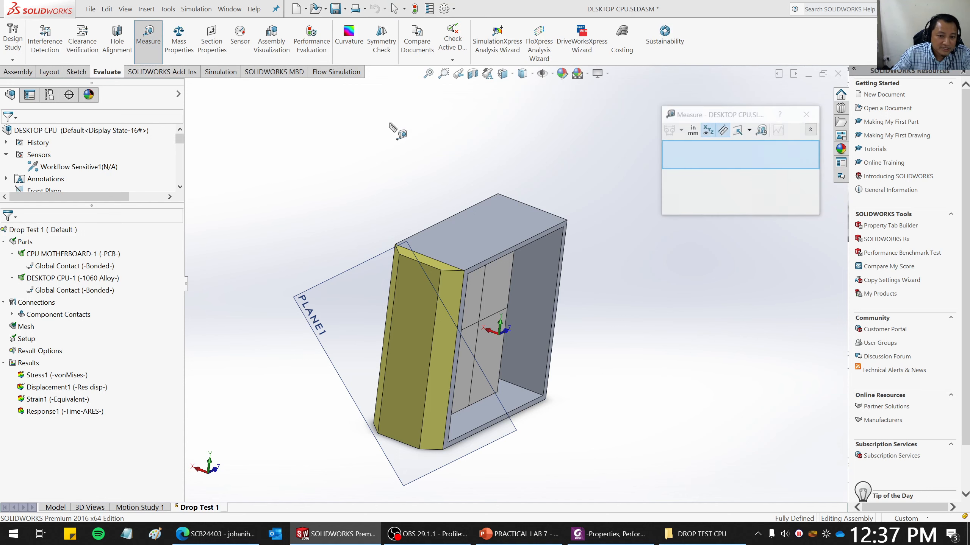
pyautogui.click(530, 205)
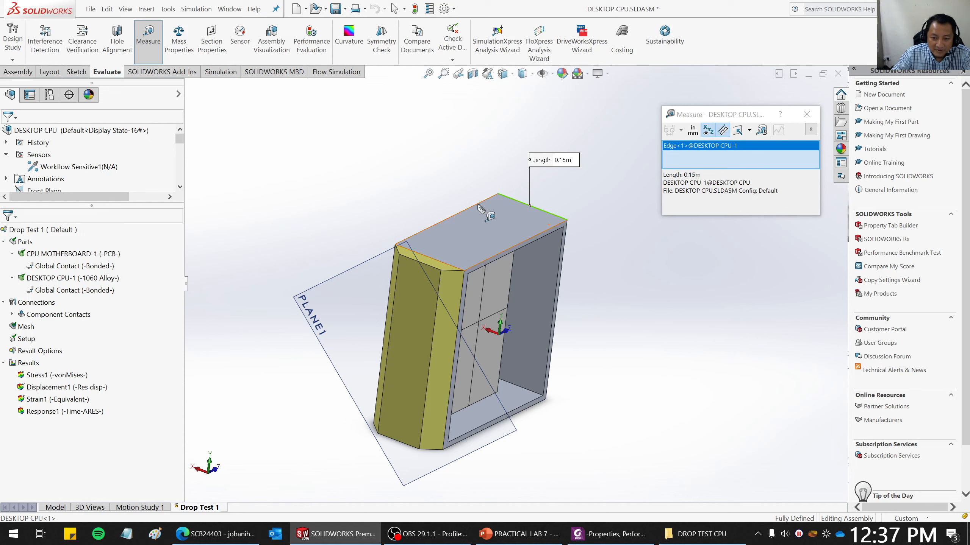
pyautogui.click(456, 214)
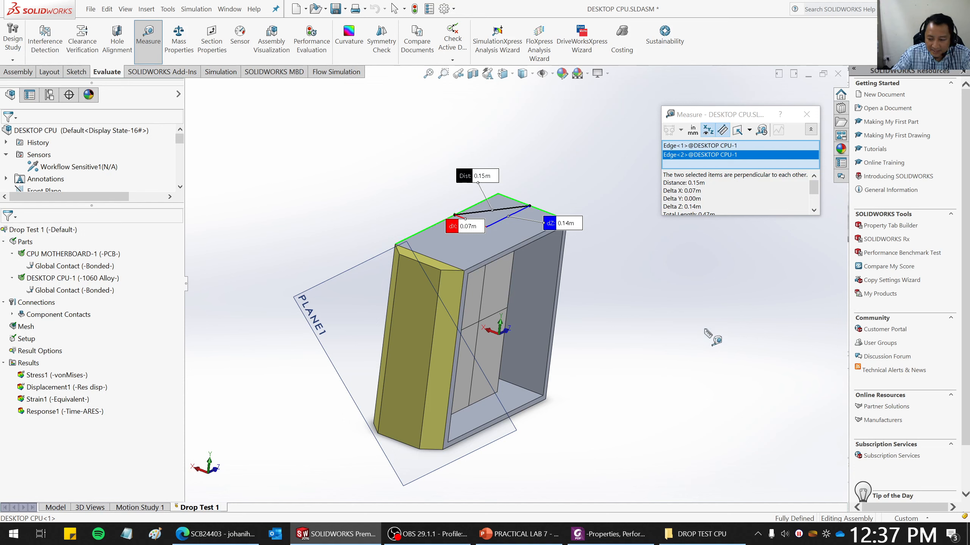
pyautogui.press('Escape')
pyautogui.press('Escape')
# Switch the document units to MMGS and re-measure the casing top's short rear edge together with the adjoining long edge.
pyautogui.click(898, 517)
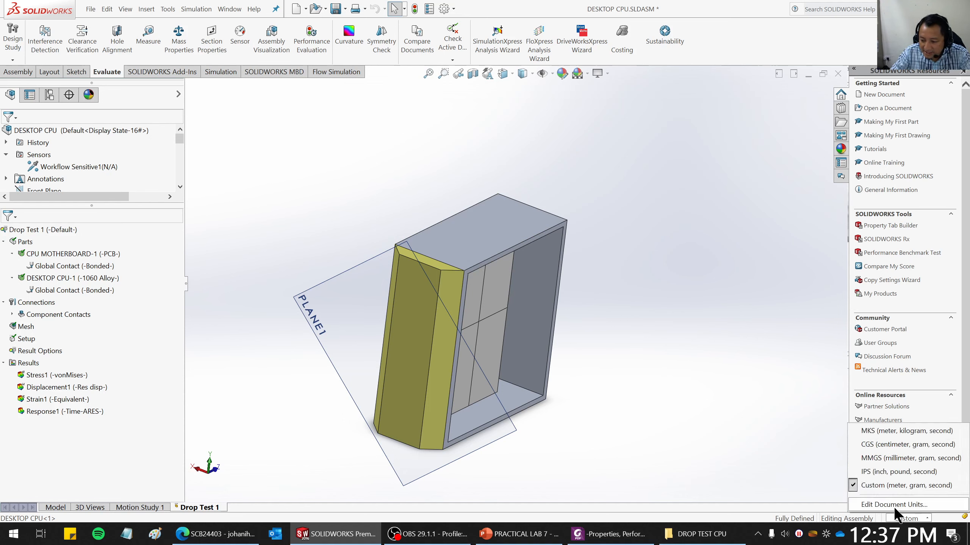
pyautogui.click(892, 459)
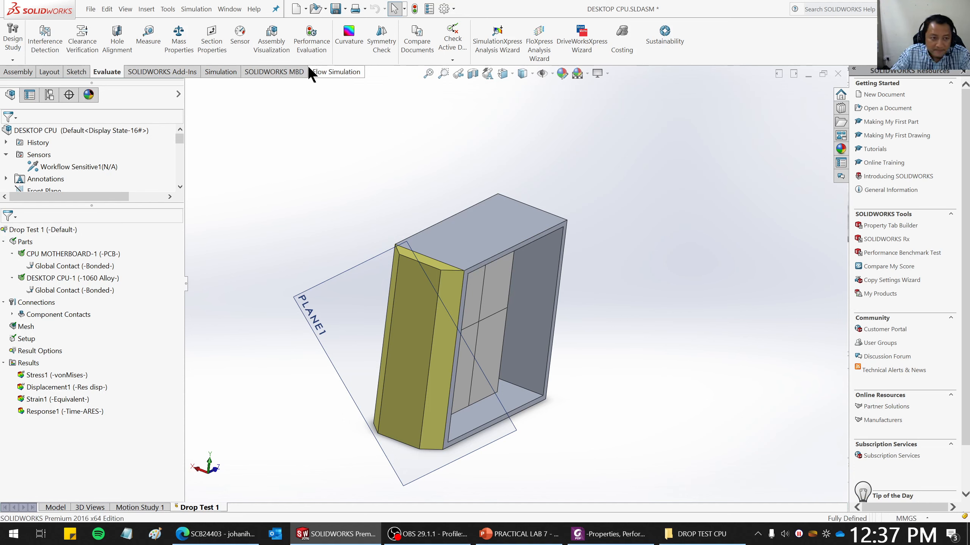
pyautogui.click(139, 38)
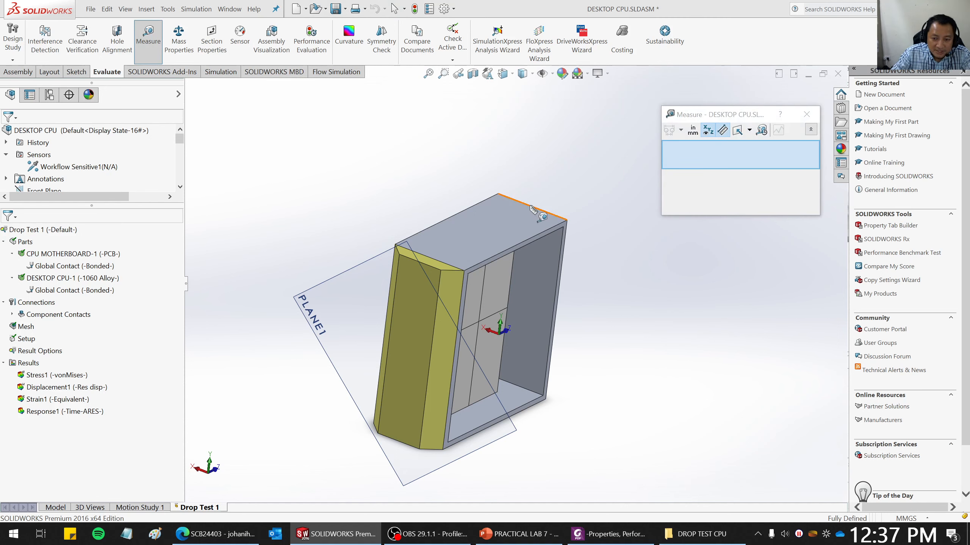
pyautogui.click(529, 204)
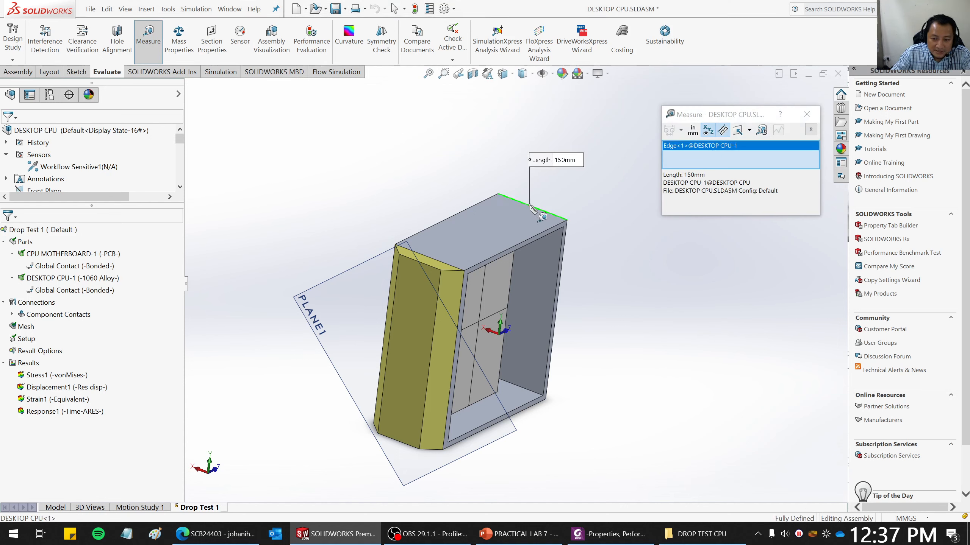
pyautogui.click(470, 210)
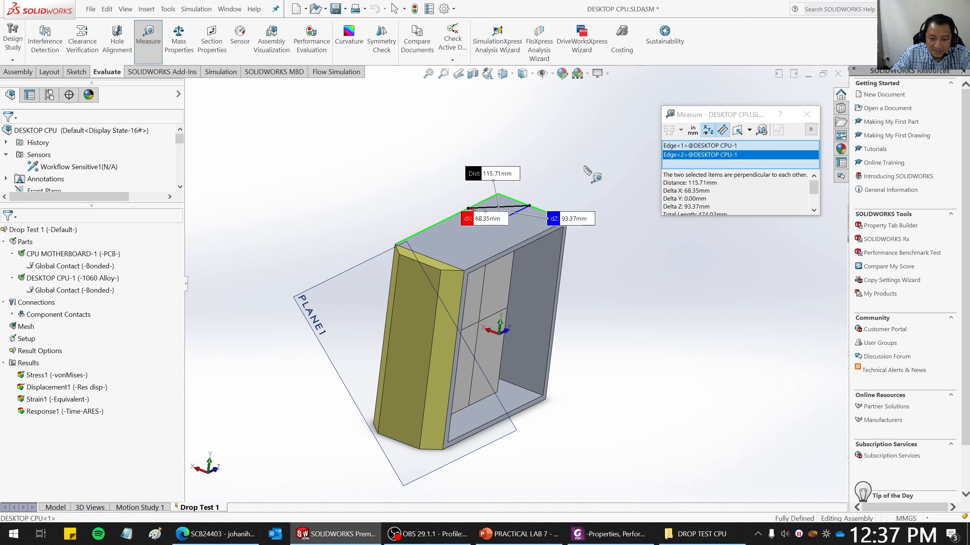
pyautogui.press('Escape')
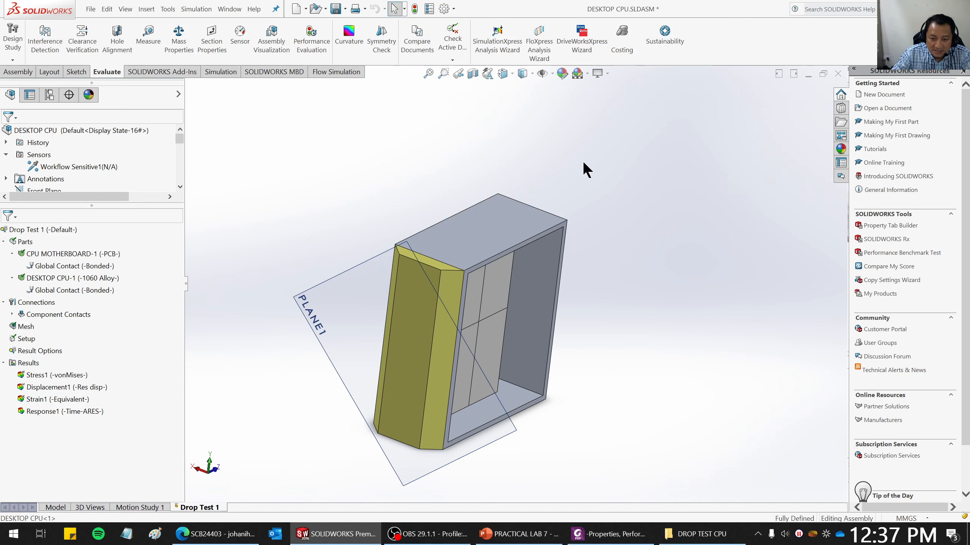
# Measure the length of the long edge of the casing's top face on its own.
pyautogui.click(145, 42)
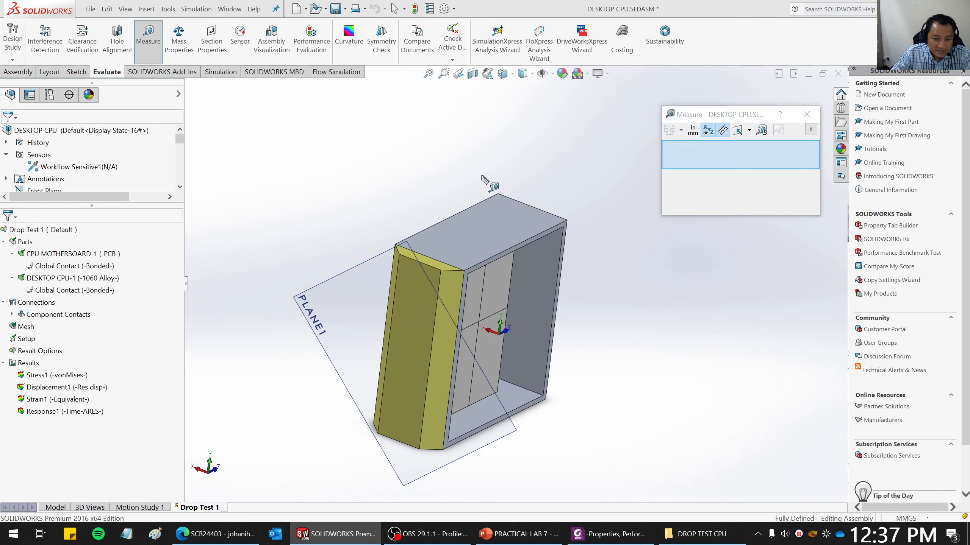
pyautogui.click(438, 226)
pyautogui.click(156, 41)
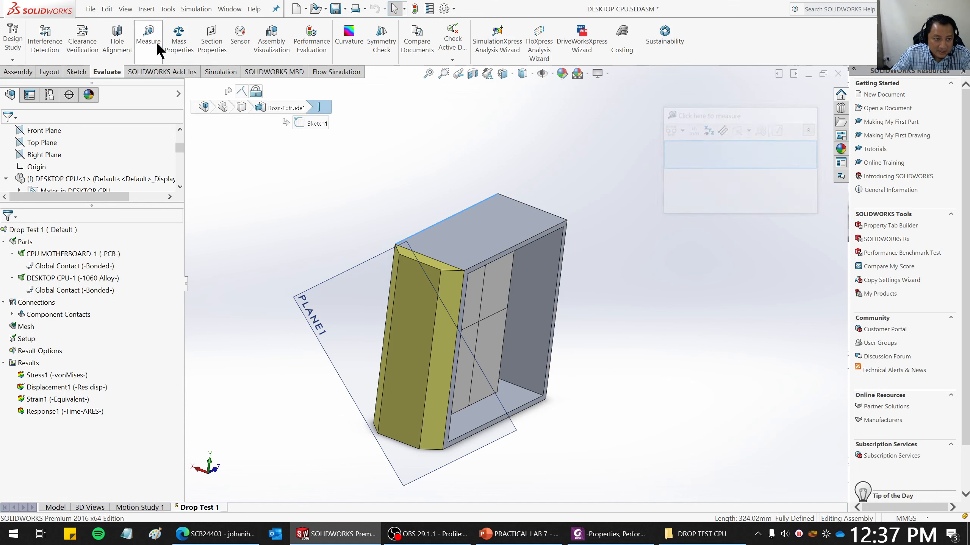
pyautogui.click(150, 41)
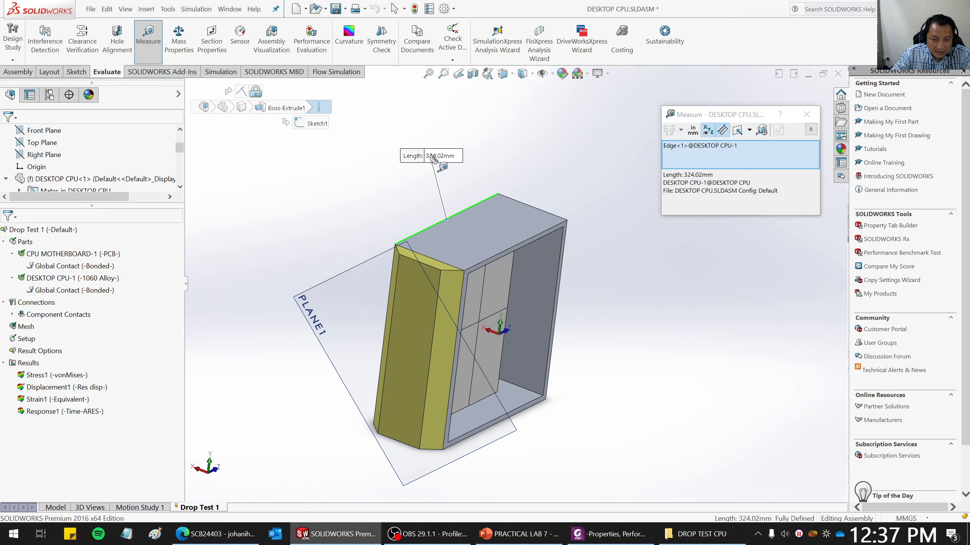
pyautogui.moveTo(431, 157); pyautogui.dragTo(393, 154)
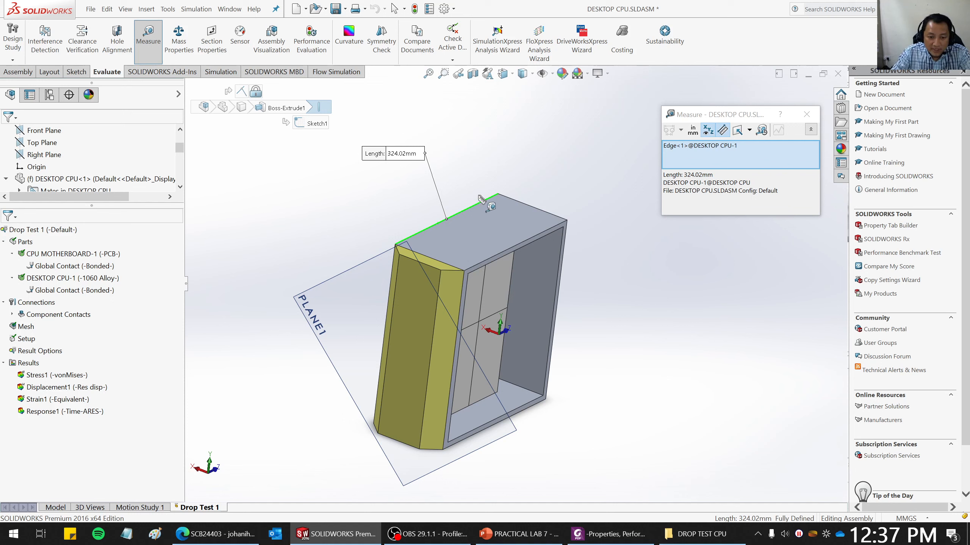
pyautogui.click(510, 148)
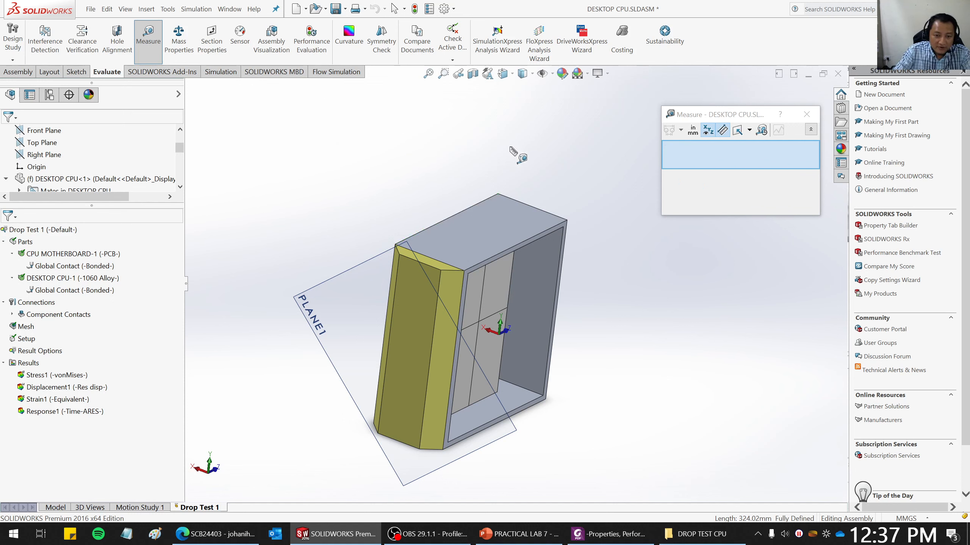
# Measure the distance between the front cover's top front edge and the casing's parallel short rear edge.
pyautogui.click(148, 40)
pyautogui.click(149, 42)
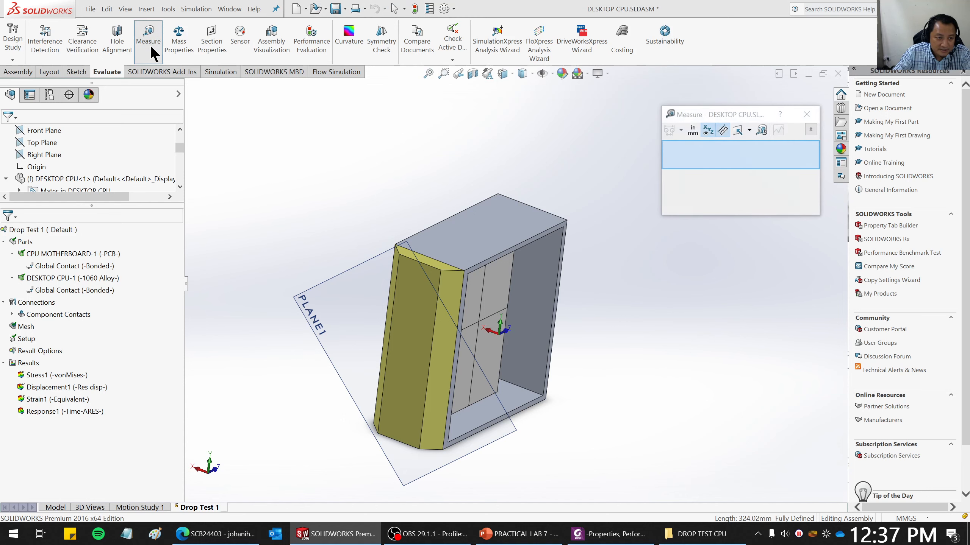
pyautogui.click(424, 262)
pyautogui.click(531, 207)
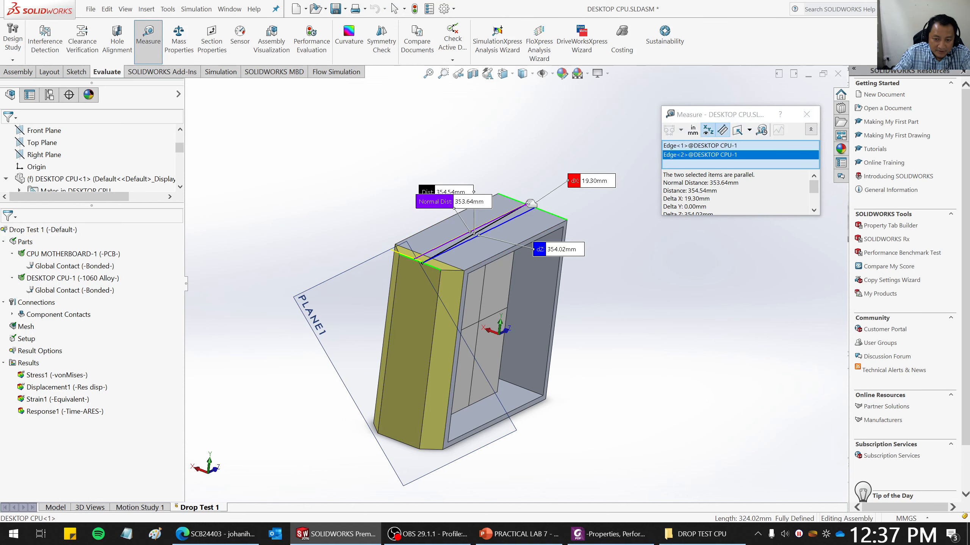
pyautogui.moveTo(556, 255); pyautogui.dragTo(702, 351)
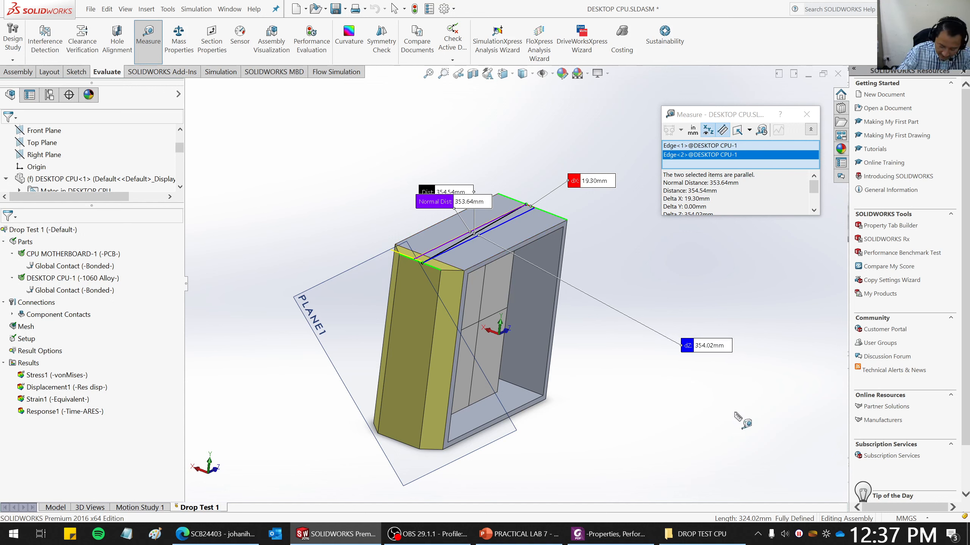
pyautogui.press('Escape')
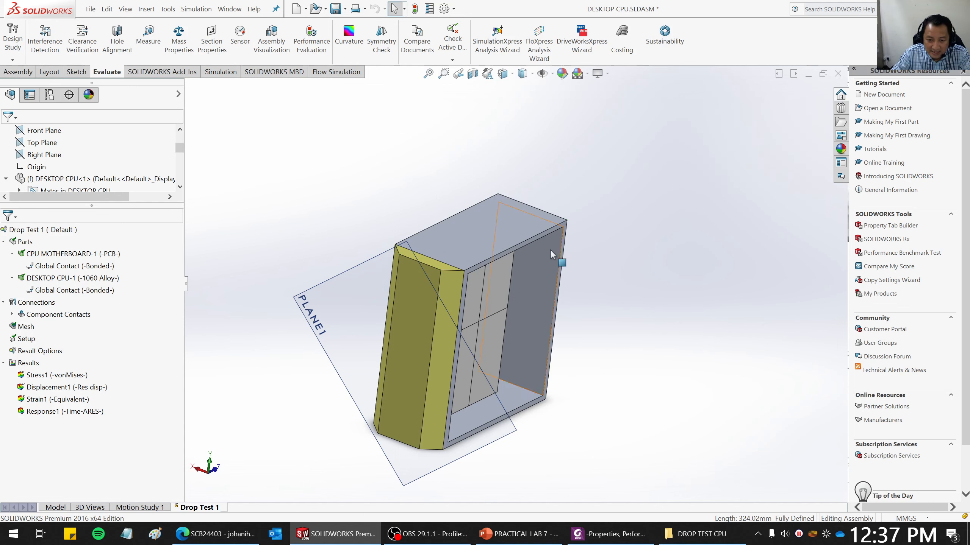
# Measure the casing's height between its bottom and top outer faces, spreading the distance callouts clear of the model.
pyautogui.click(518, 233)
pyautogui.moveTo(630, 381); pyautogui.dragTo(477, 404, button='middle')
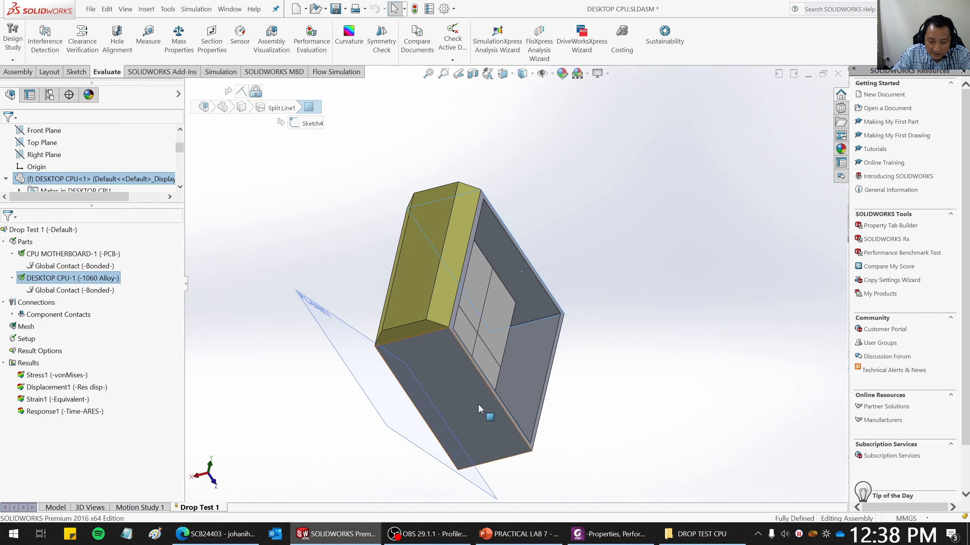
pyautogui.click(145, 56)
pyautogui.moveTo(577, 203); pyautogui.dragTo(508, 237, button='middle')
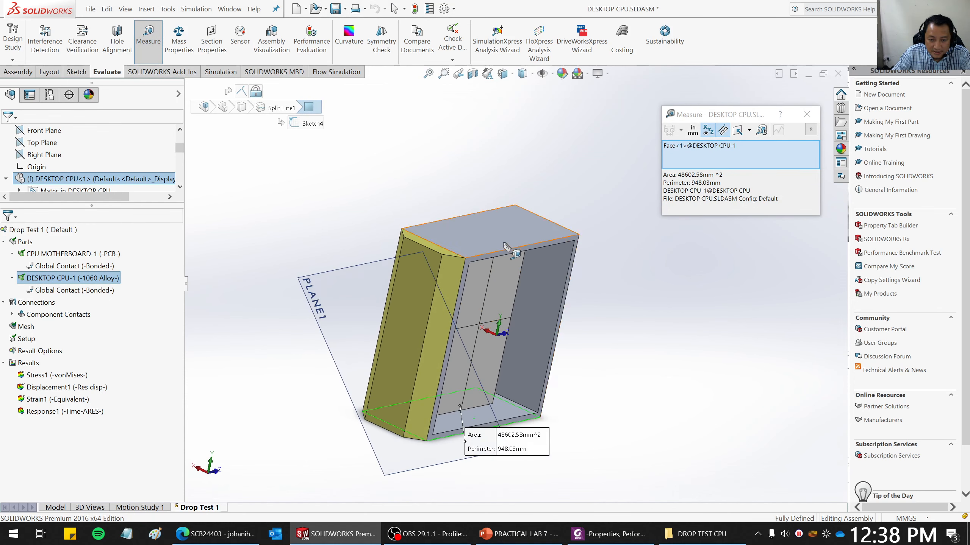
pyautogui.click(503, 237)
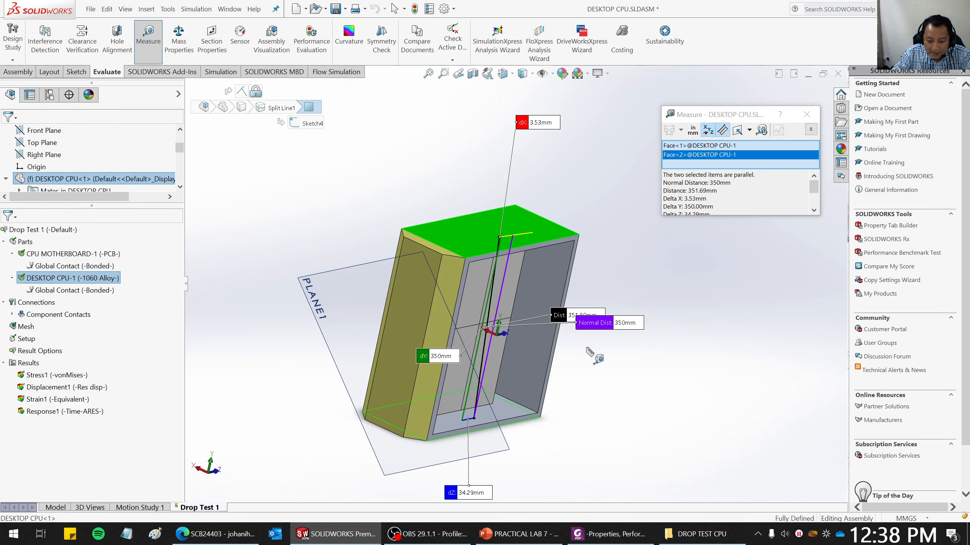
pyautogui.moveTo(593, 320); pyautogui.dragTo(663, 397)
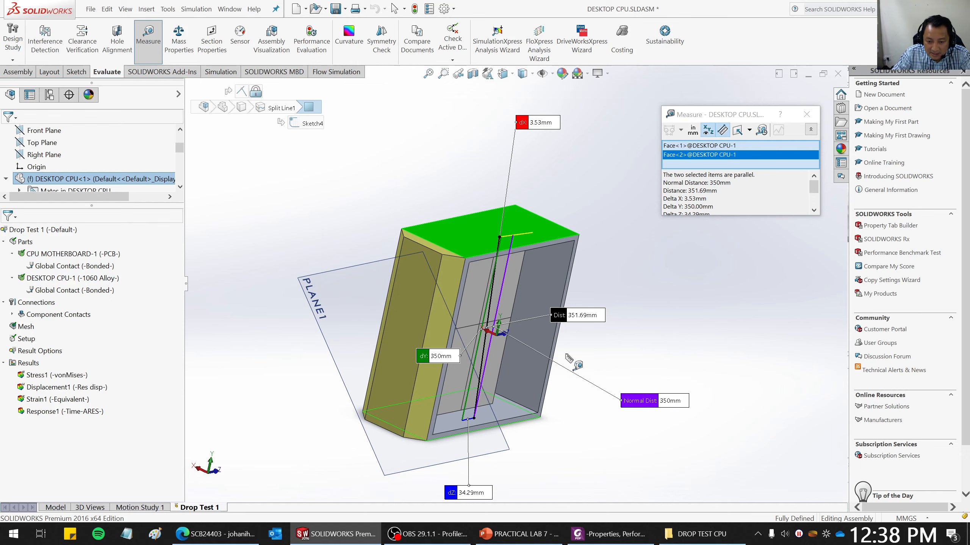
pyautogui.moveTo(605, 374); pyautogui.dragTo(553, 338, button='middle')
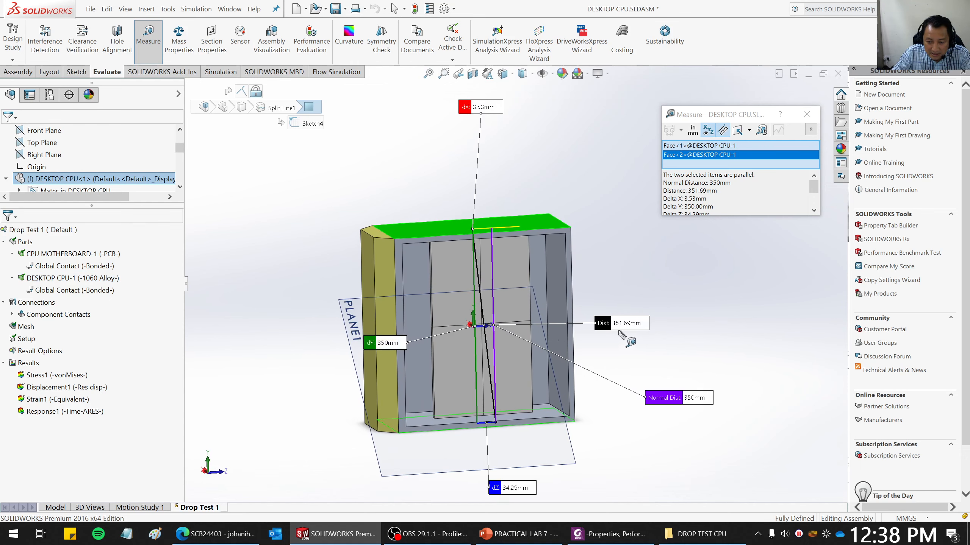
pyautogui.moveTo(624, 318); pyautogui.dragTo(684, 308)
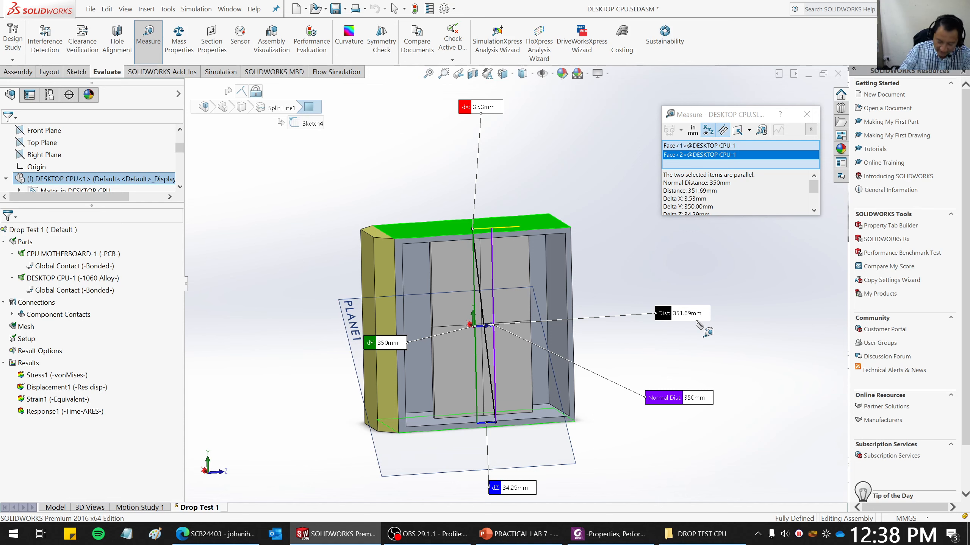
pyautogui.press('Escape')
pyautogui.press('Escape')
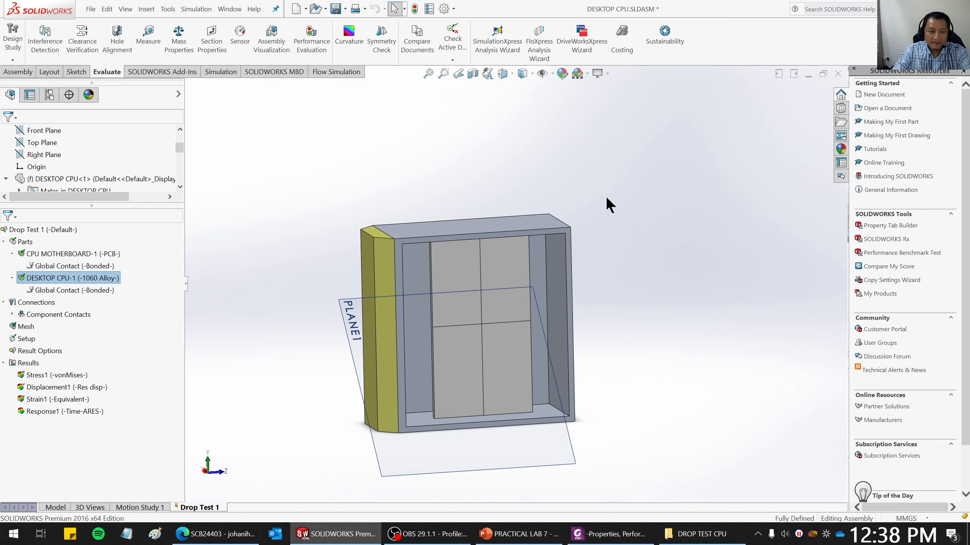
# Create a new part document and start a sketch on its Front Plane.
pyautogui.click(93, 13)
pyautogui.click(98, 24)
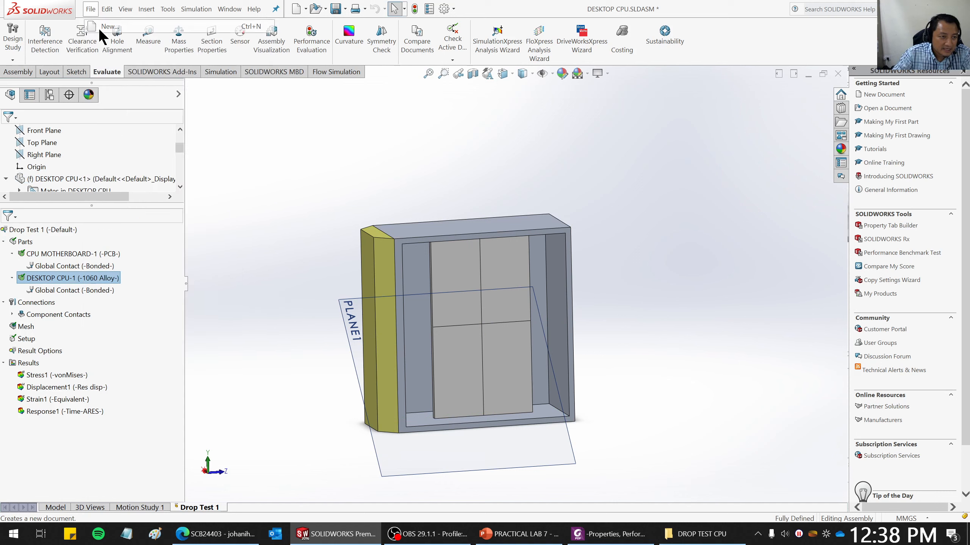
pyautogui.click(303, 259)
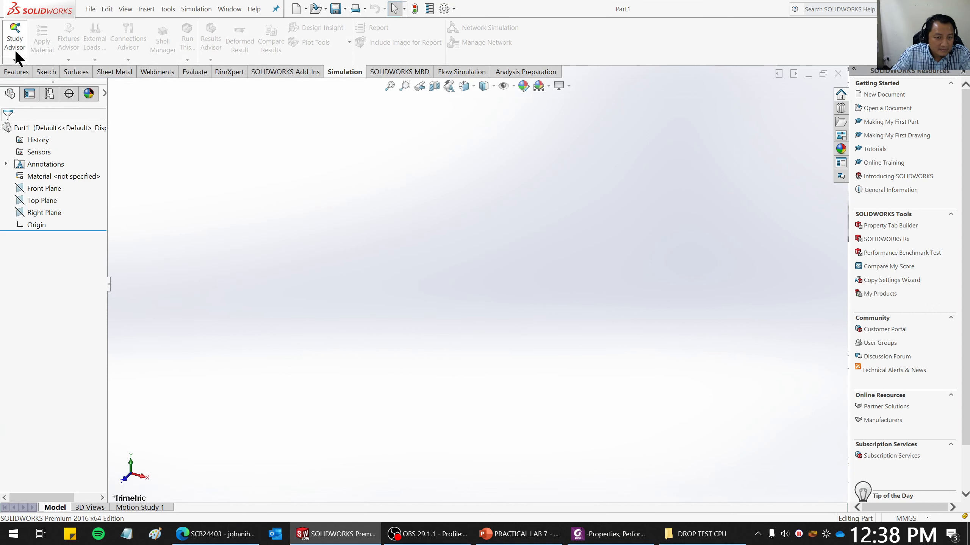
pyautogui.rightClick(40, 188)
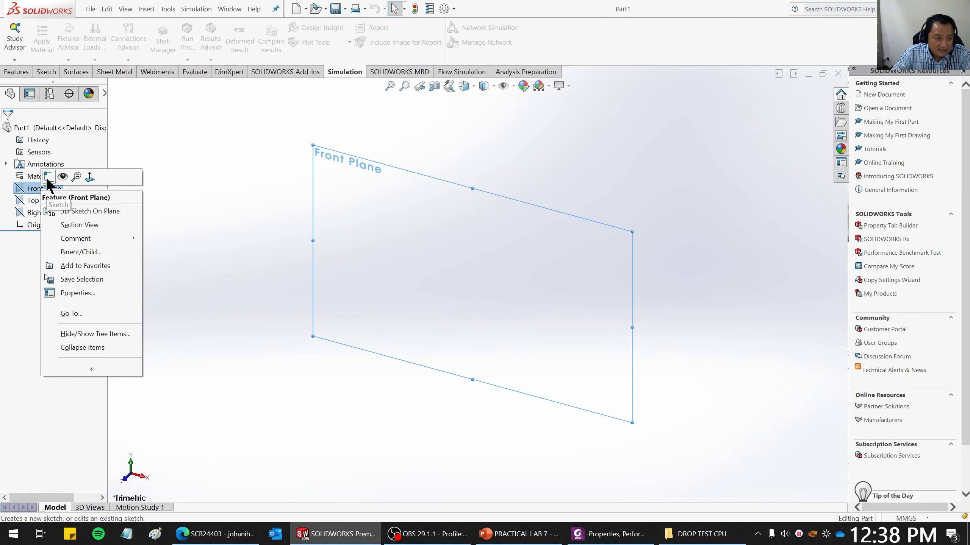
pyautogui.click(57, 172)
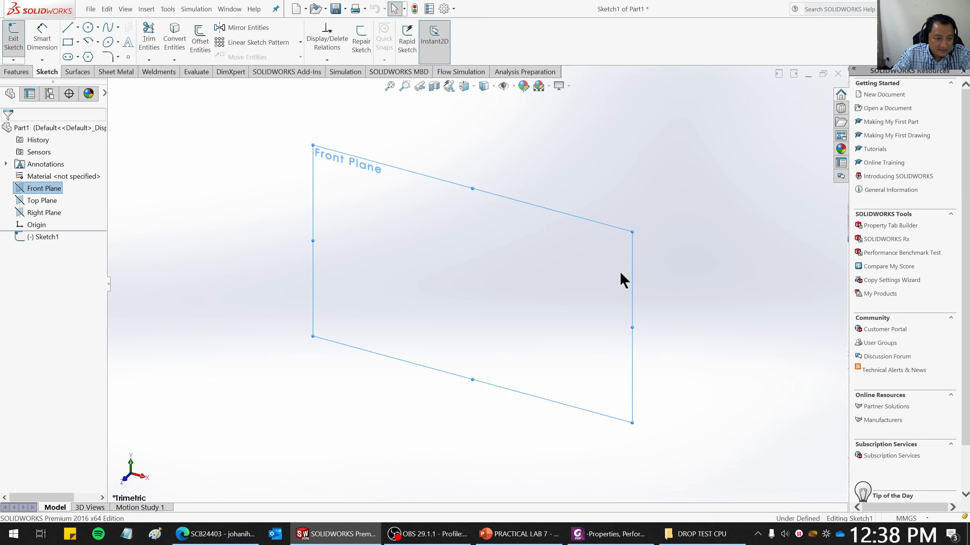
# Sketch a corner rectangle around the origin, about 103 mm wide and 108 mm high.
pyautogui.click(69, 43)
pyautogui.click(399, 199)
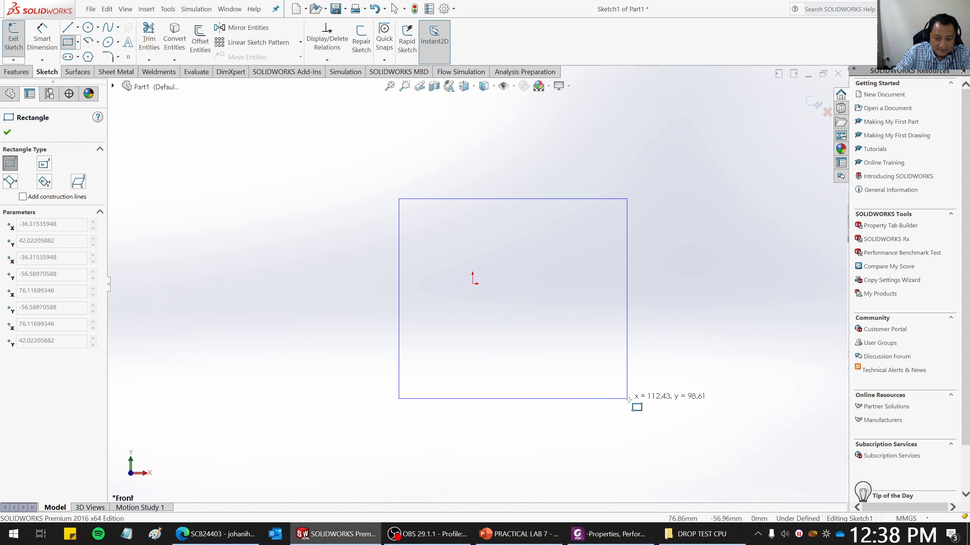
pyautogui.click(608, 418)
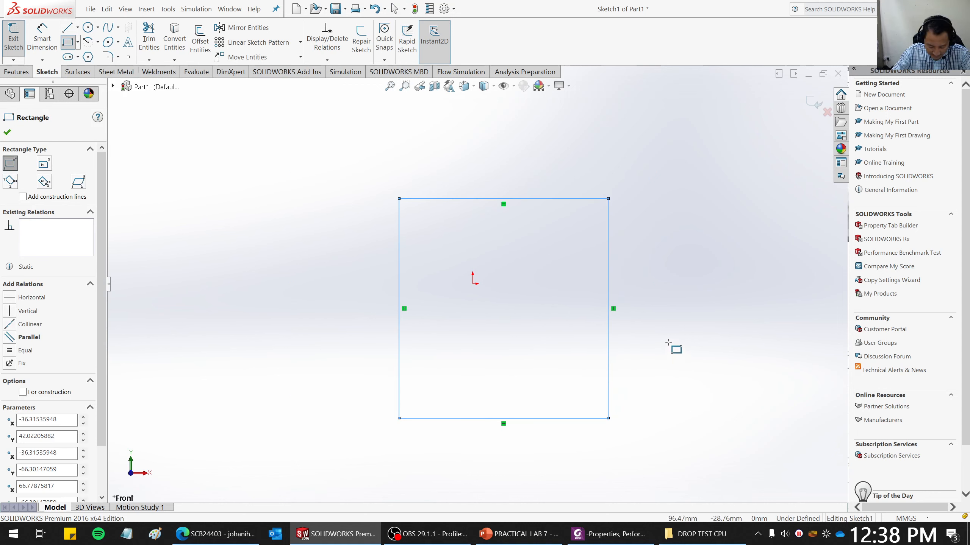
# Dimension the rectangle's vertical side and set its height to 350+100 mm.
pyautogui.press('z')
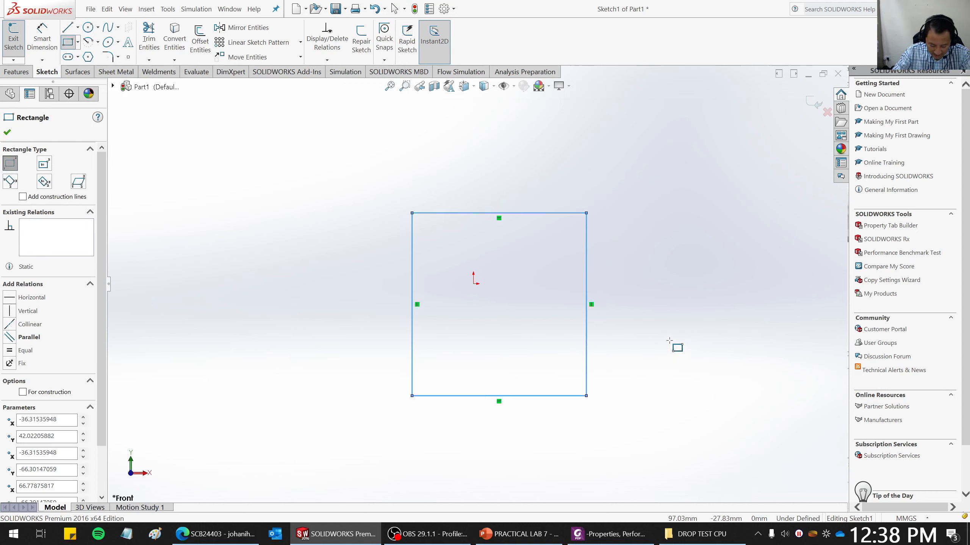
pyautogui.click(42, 38)
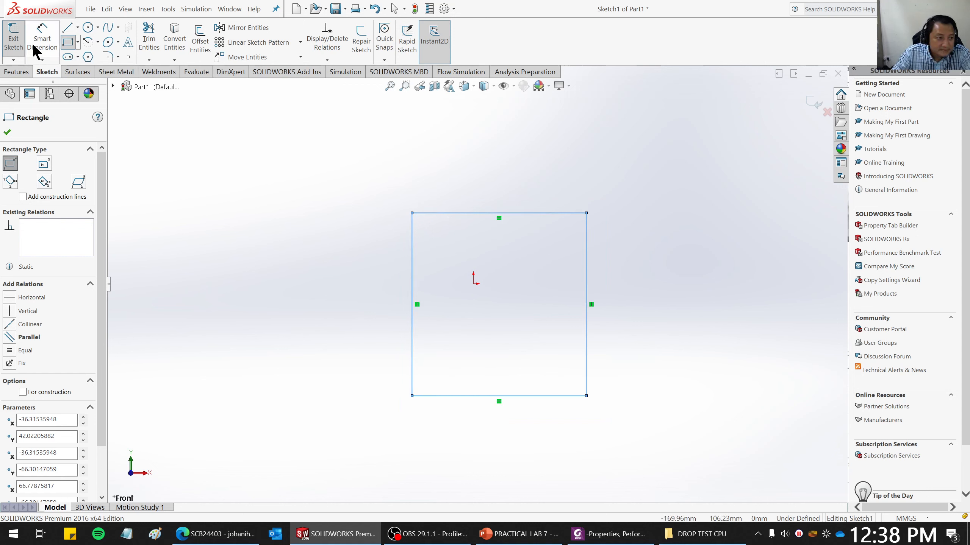
pyautogui.click(589, 262)
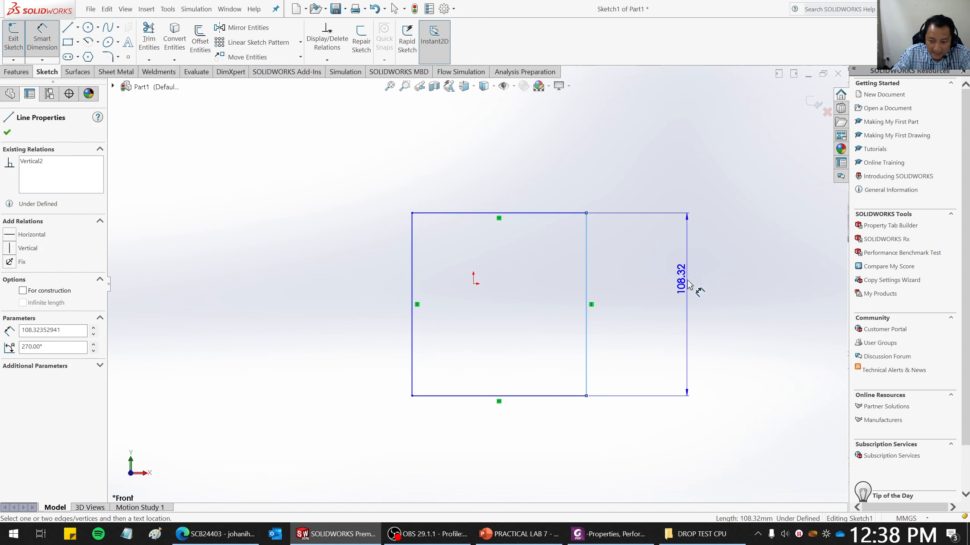
pyautogui.click(693, 285)
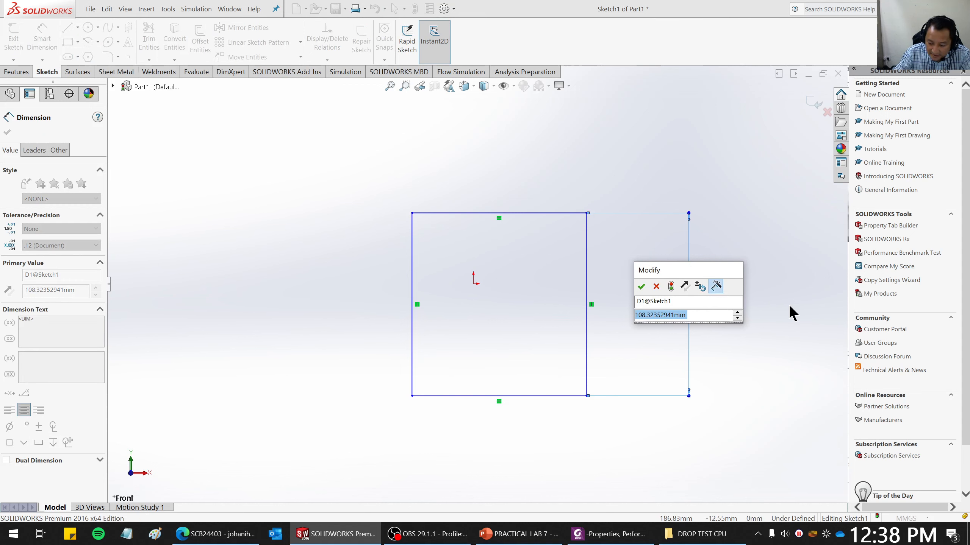
pyautogui.write('350')
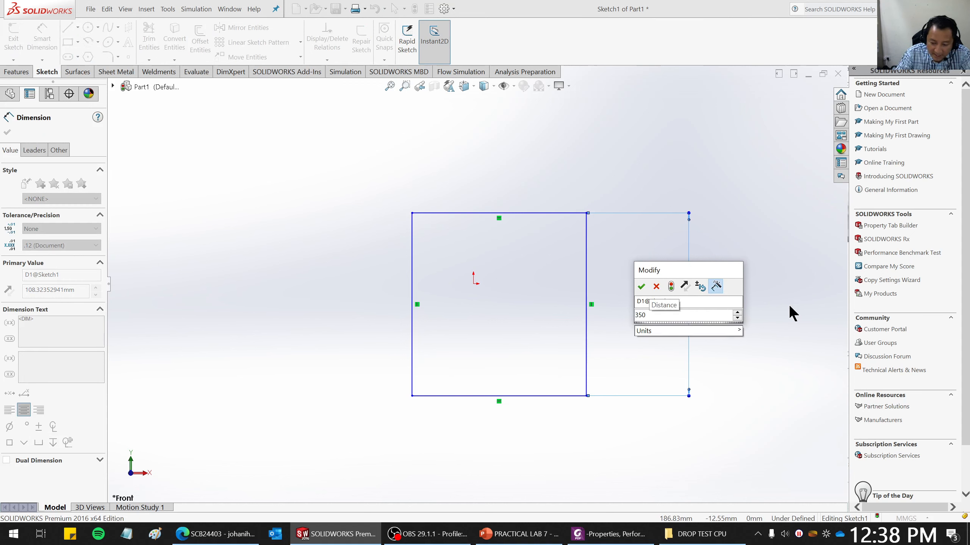
pyautogui.write('+')
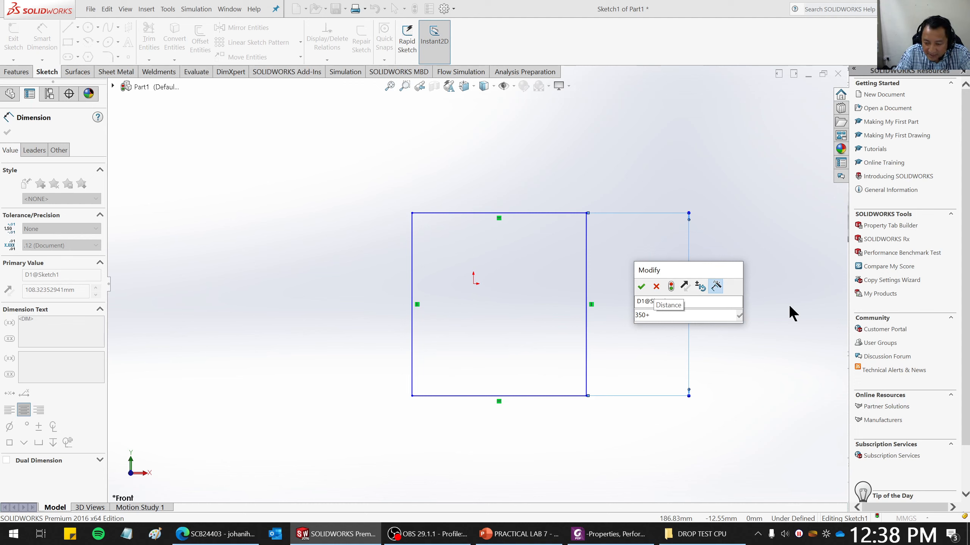
pyautogui.write('100')
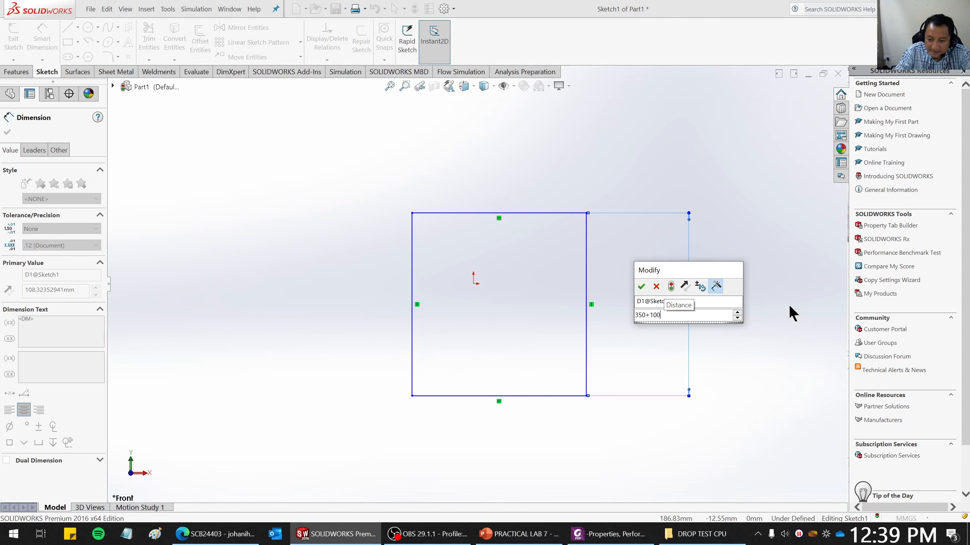
pyautogui.press('Return')
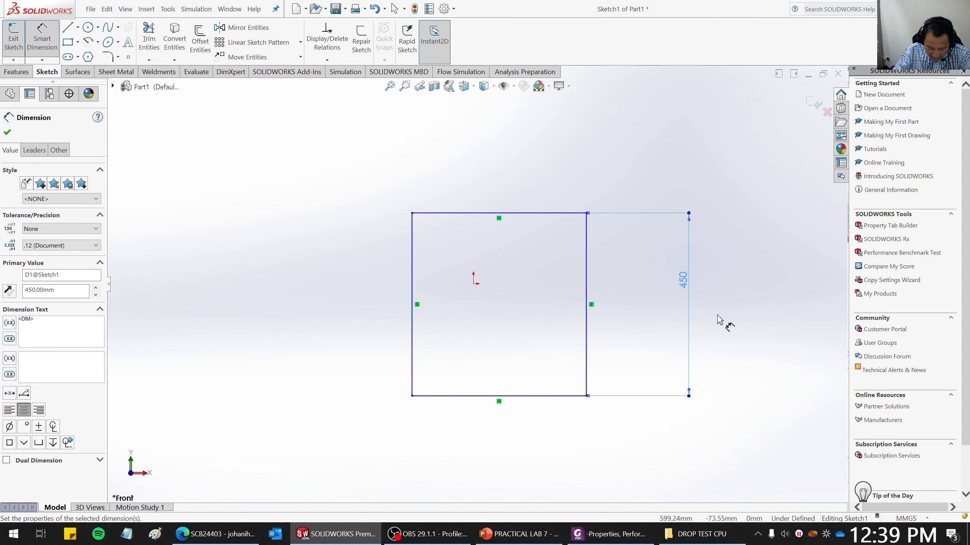
# Dimension the rectangle's top edge, set its width to 450 mm, and exit the sketch.
pyautogui.click(505, 213)
pyautogui.click(503, 167)
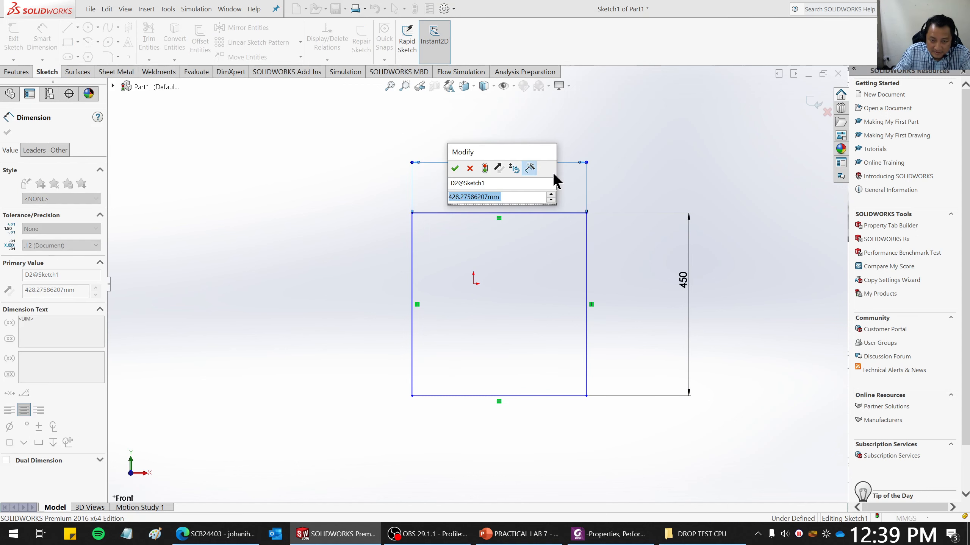
pyautogui.write('450')
pyautogui.press('Return')
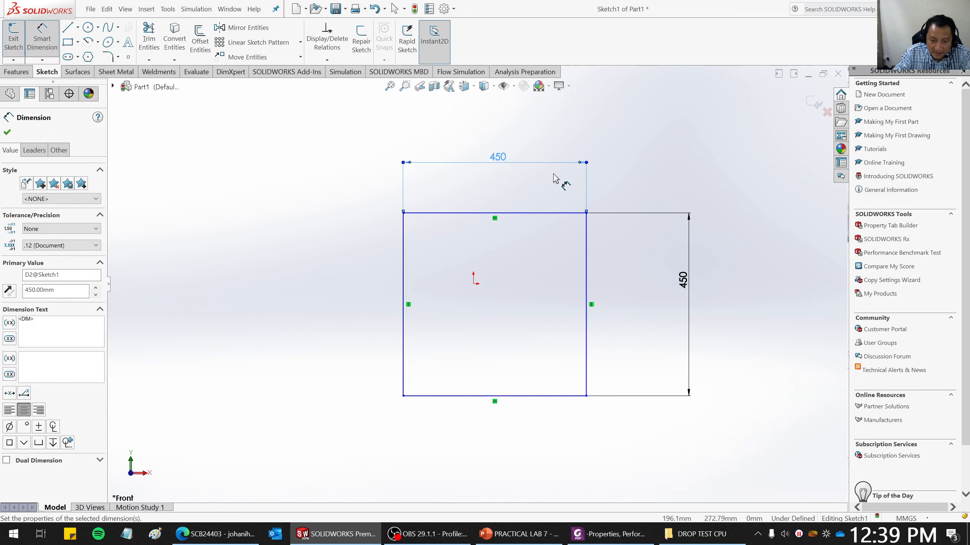
pyautogui.click(7, 133)
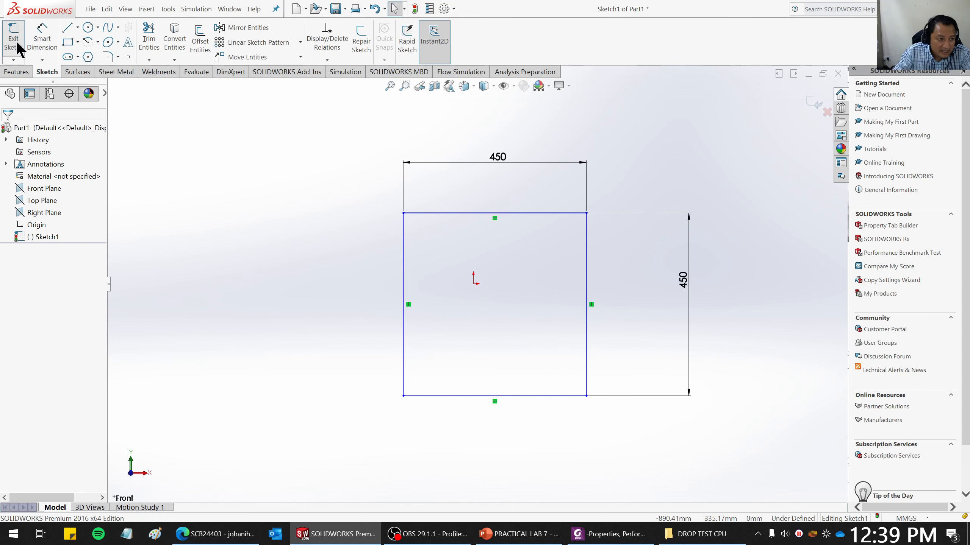
pyautogui.click(15, 43)
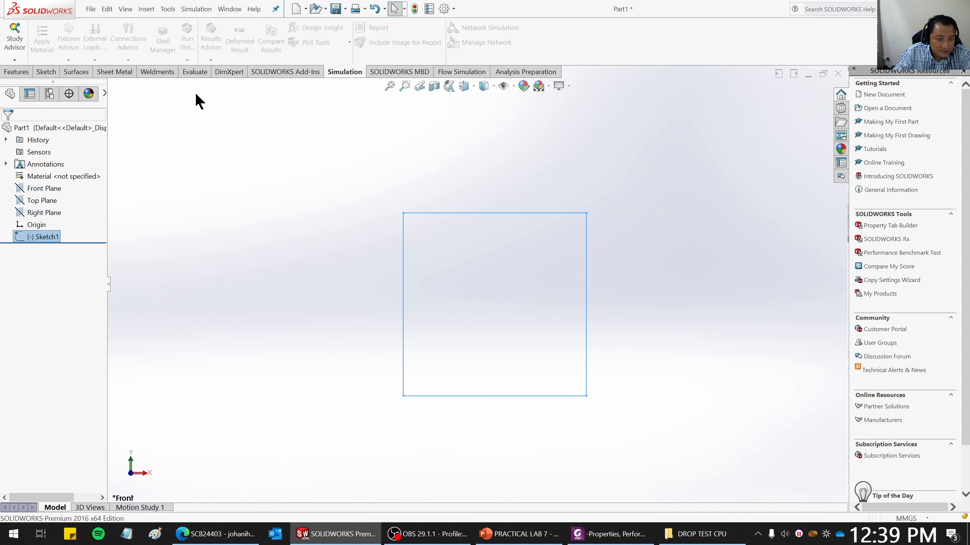
# Extrude the rectangle sketch as a blind boss with a depth of 150+100 mm.
pyautogui.click(16, 72)
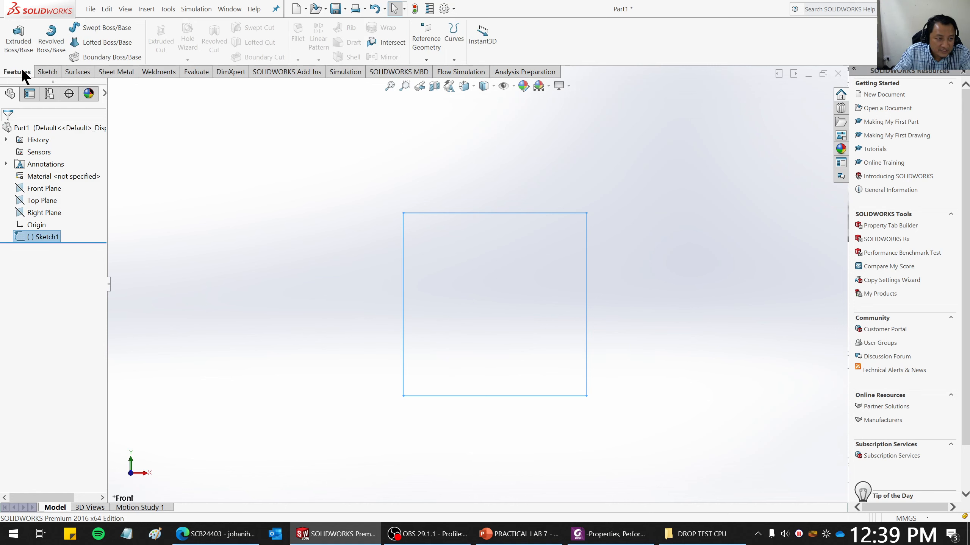
pyautogui.click(18, 38)
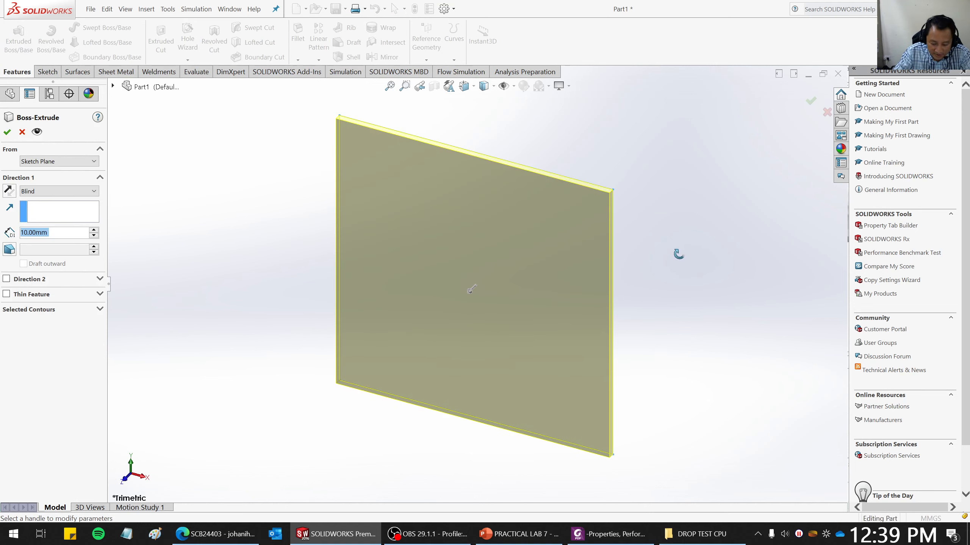
pyautogui.moveTo(678, 253); pyautogui.dragTo(674, 276, button='middle')
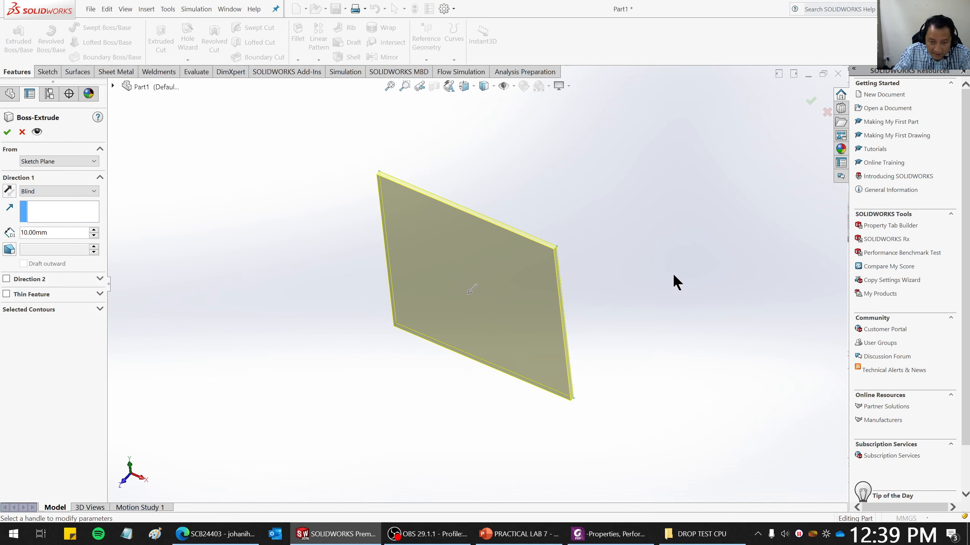
pyautogui.doubleClick(52, 234)
pyautogui.write('15')
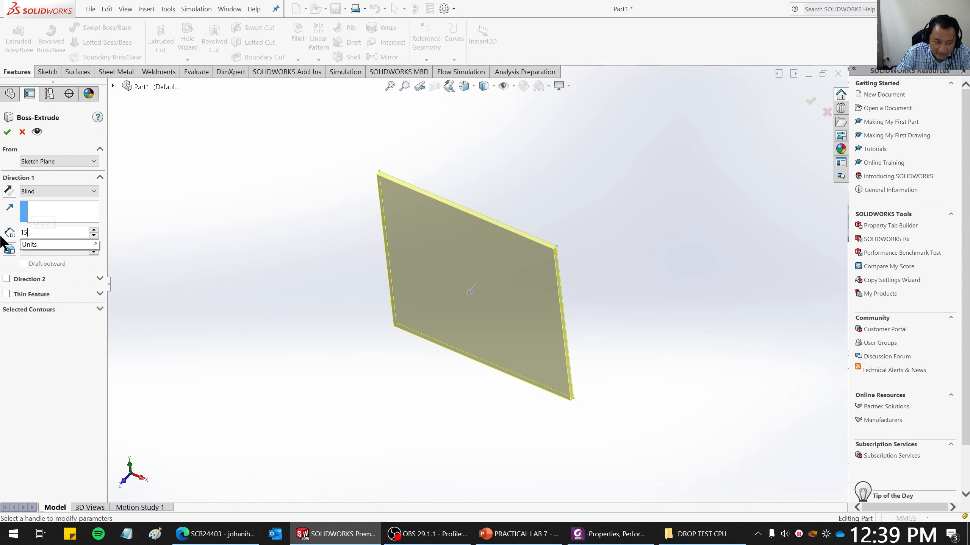
pyautogui.write('0+')
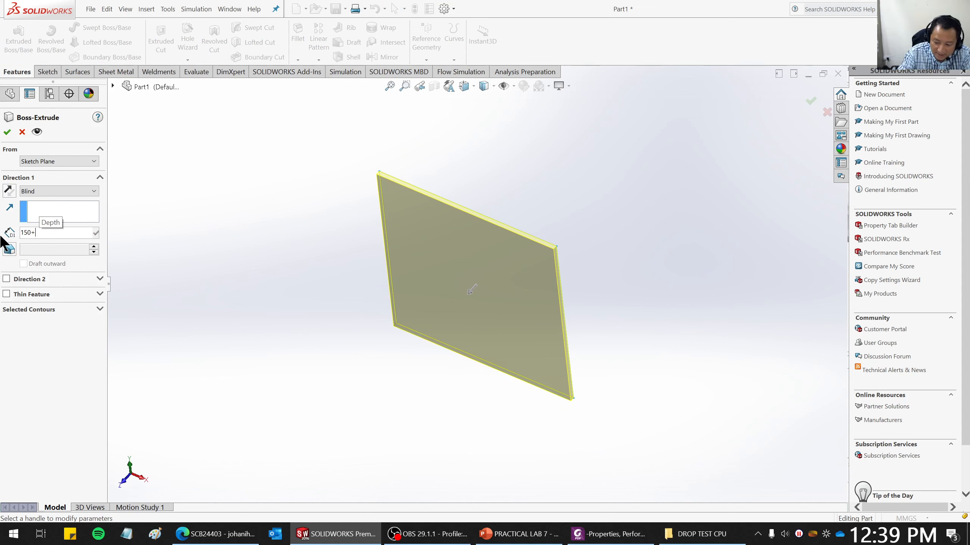
pyautogui.write('100')
pyautogui.press('Return')
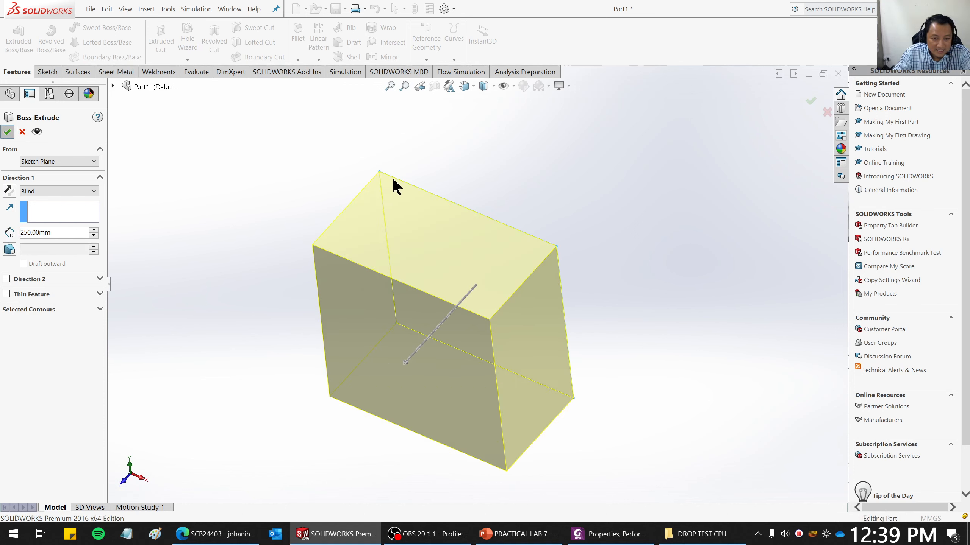
pyautogui.press('Return')
pyautogui.moveTo(548, 296); pyautogui.dragTo(557, 275, button='middle')
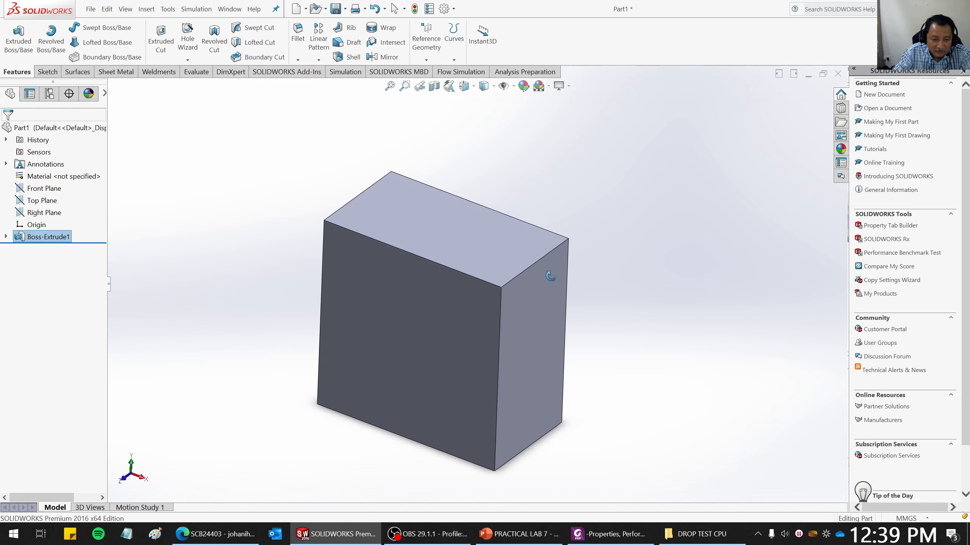
# Save the new block part to the Desktop folder under the name FOAM.
pyautogui.click(90, 10)
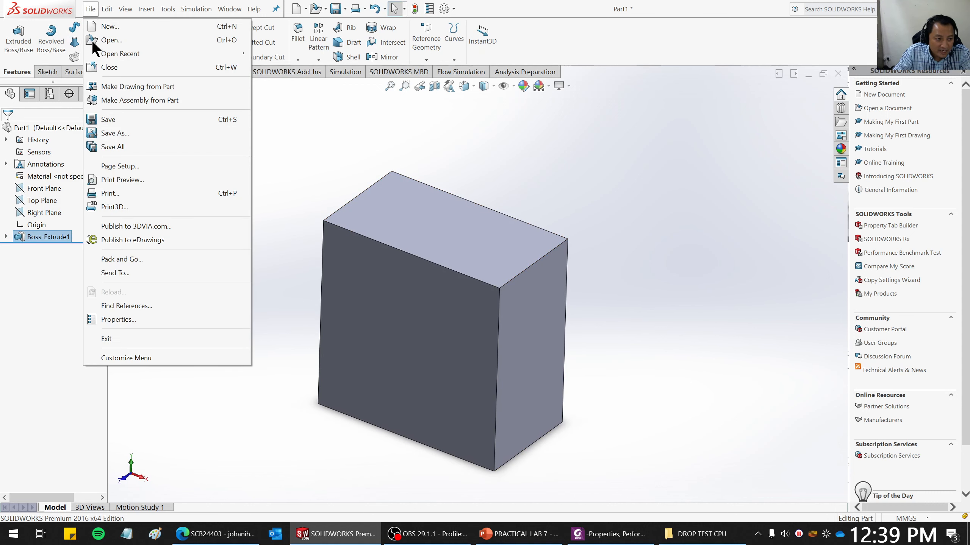
pyautogui.click(115, 132)
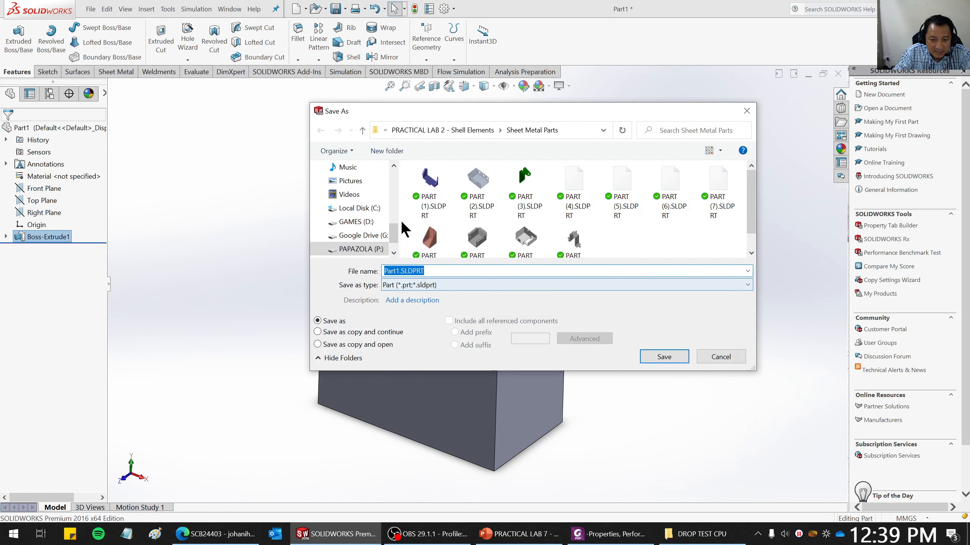
pyautogui.scroll(5, 341, 180)
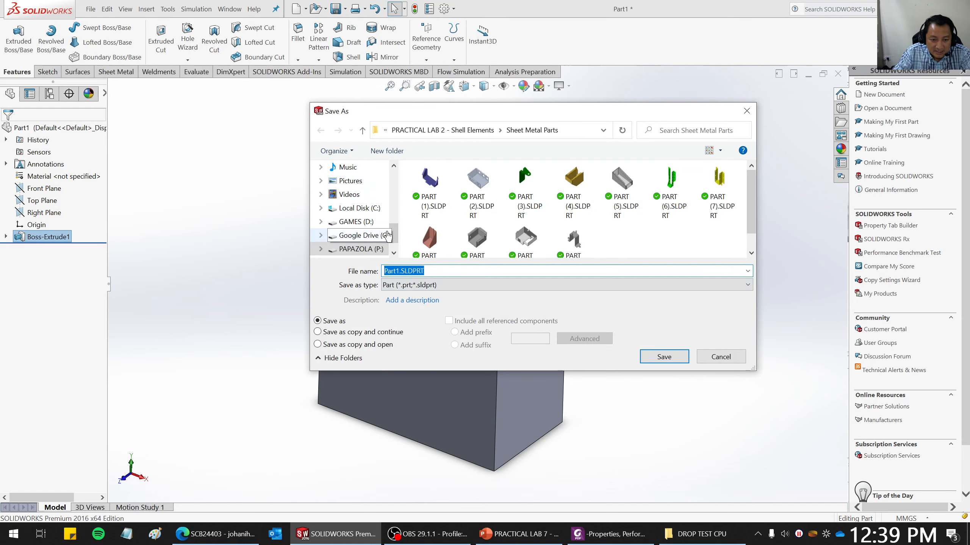
pyautogui.click(351, 190)
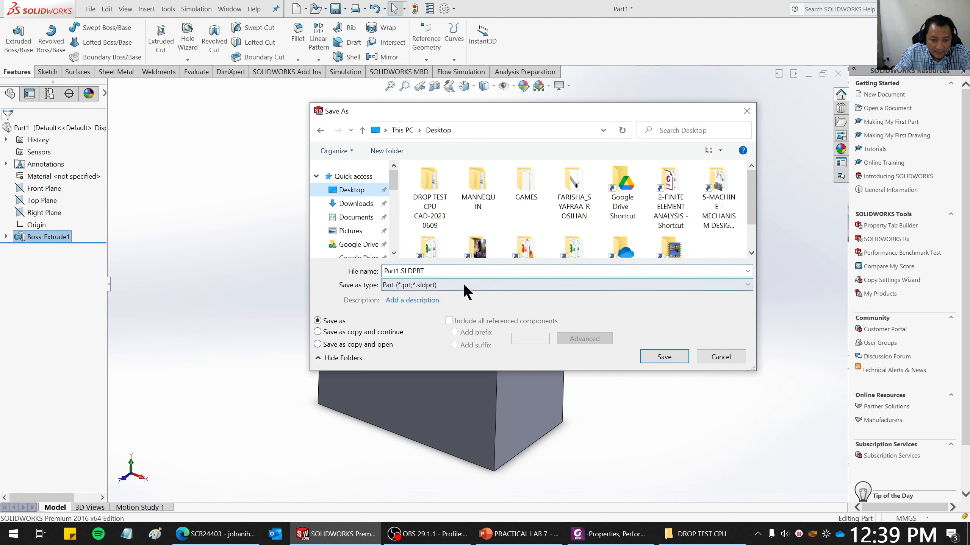
pyautogui.write('FOAM')
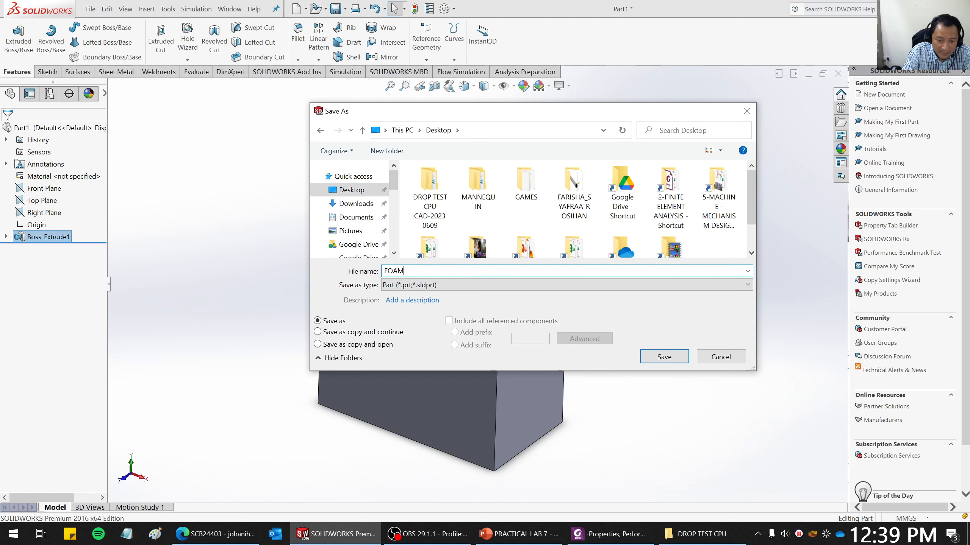
pyautogui.click(660, 357)
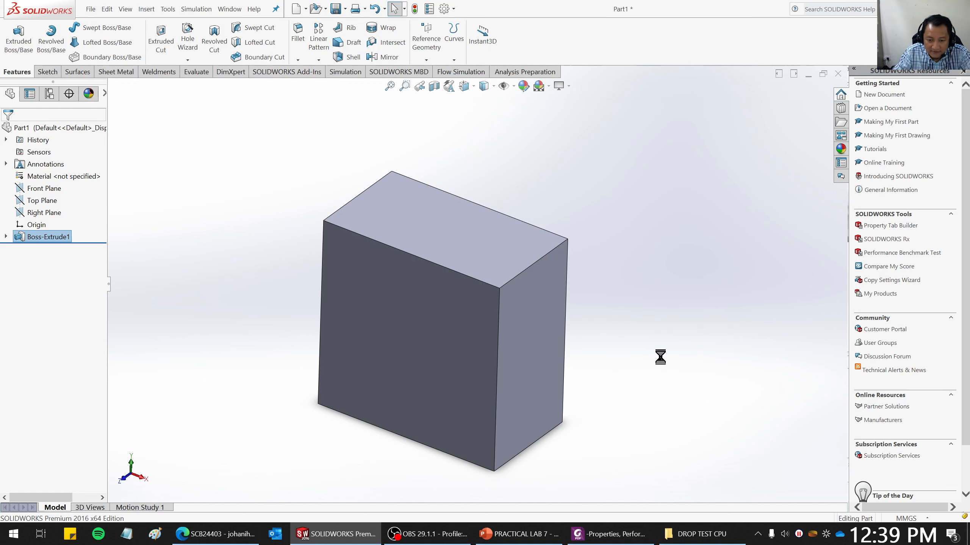
pyautogui.scroll(3, 616, 285)
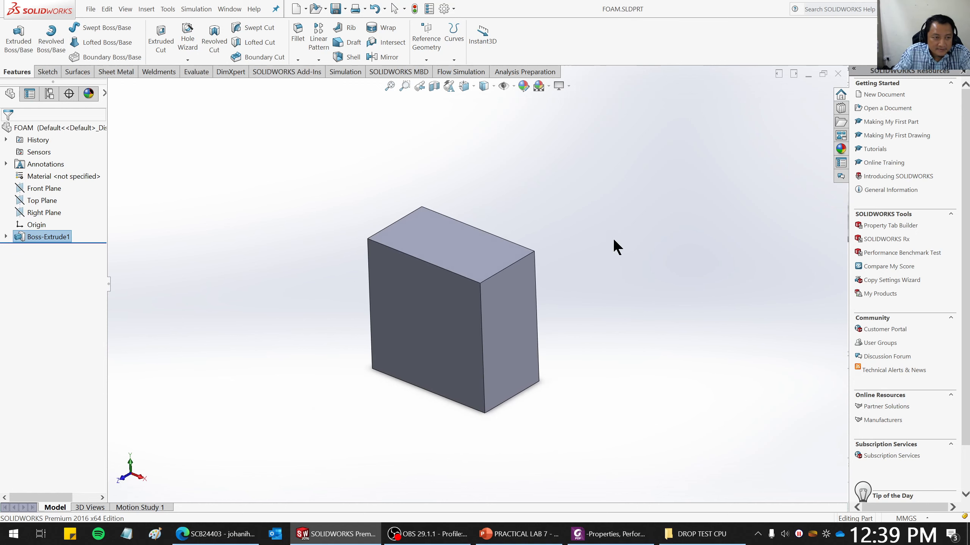
# Insert the FOAM part into the DESKTOP CPU assembly, rotated 90 degrees about Y, and place it beside the casing.
pyautogui.click(228, 10)
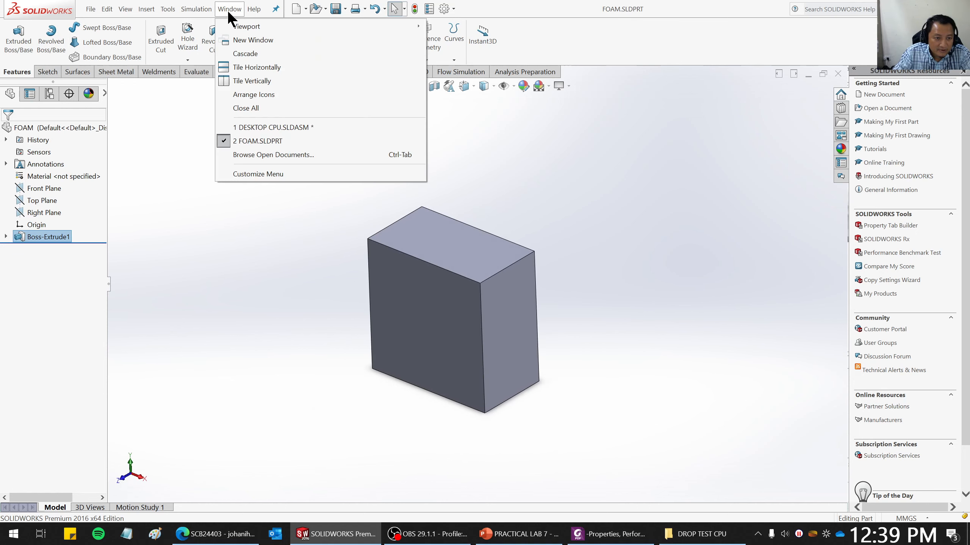
pyautogui.click(264, 122)
pyautogui.scroll(2, 605, 291)
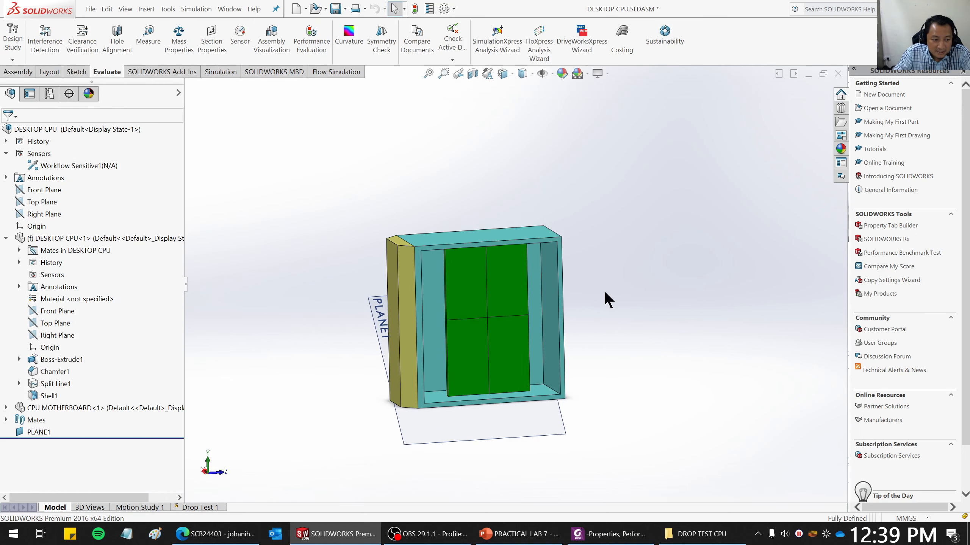
pyautogui.moveTo(548, 253); pyautogui.dragTo(598, 302, button='middle')
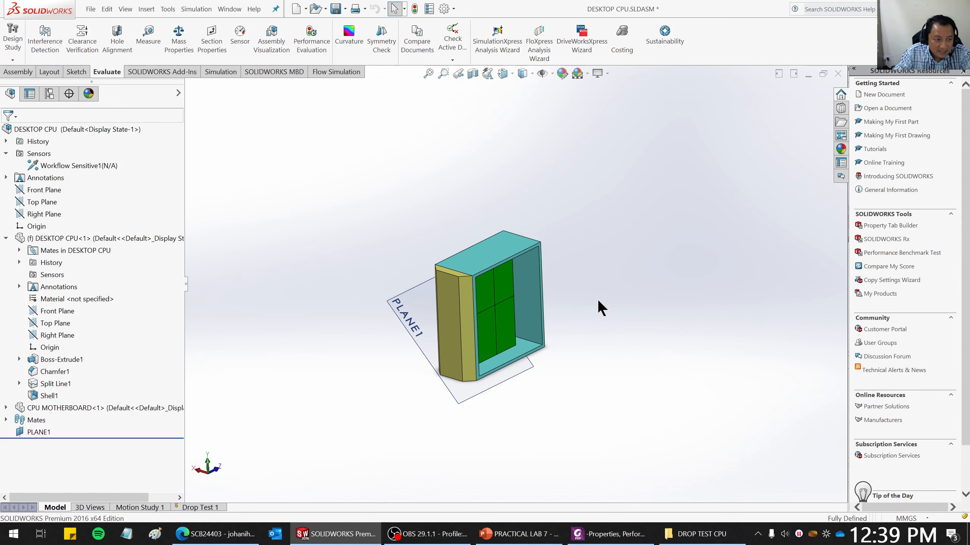
pyautogui.click(15, 72)
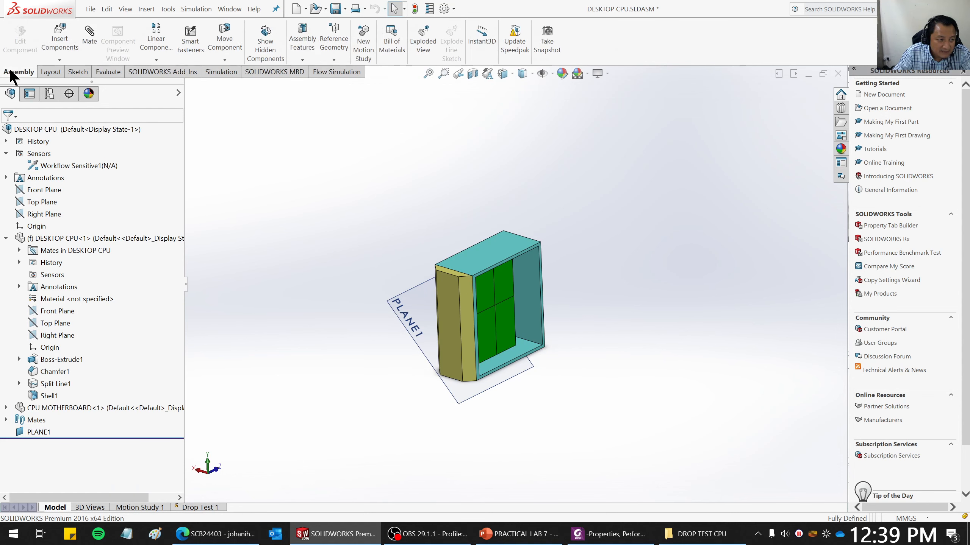
pyautogui.click(58, 40)
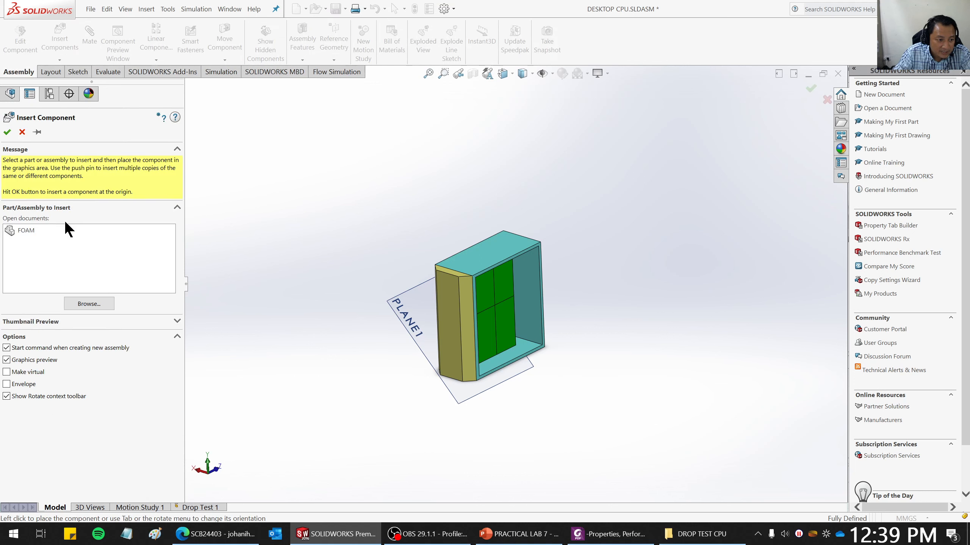
pyautogui.click(27, 229)
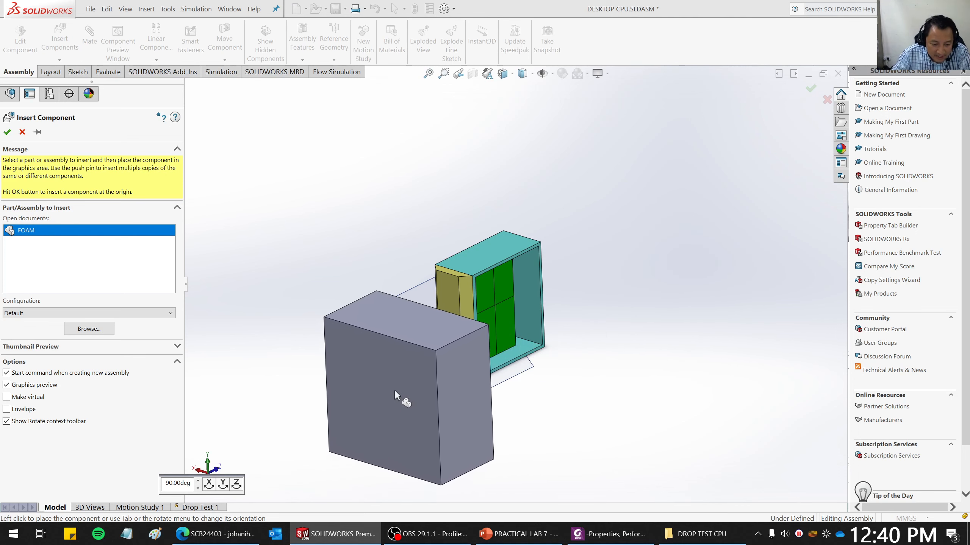
pyautogui.click(227, 484)
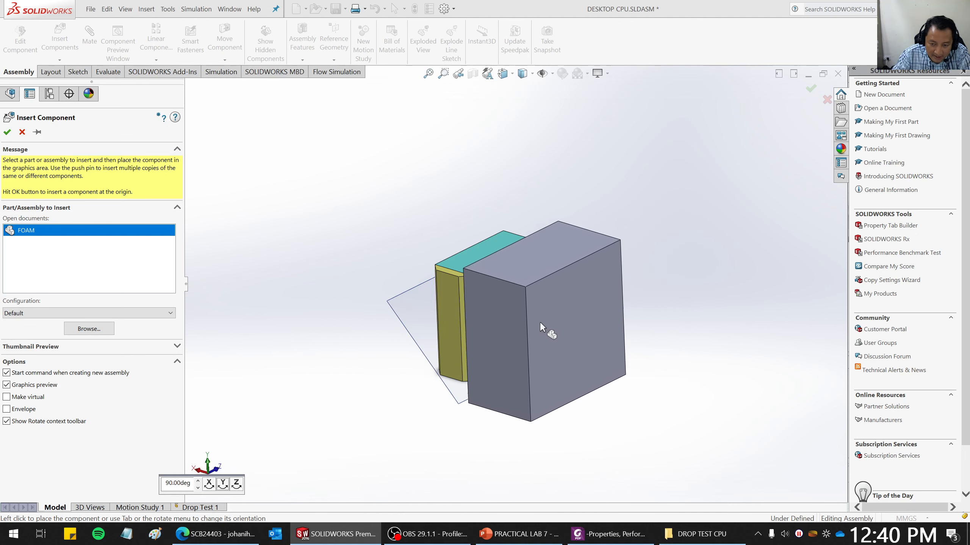
pyautogui.click(616, 326)
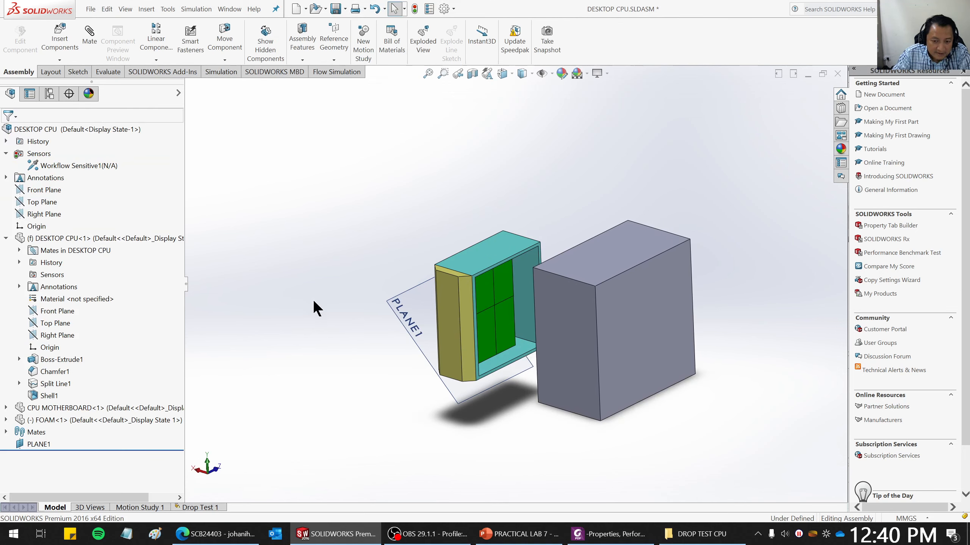
pyautogui.moveTo(313, 300); pyautogui.dragTo(546, 352, button='middle')
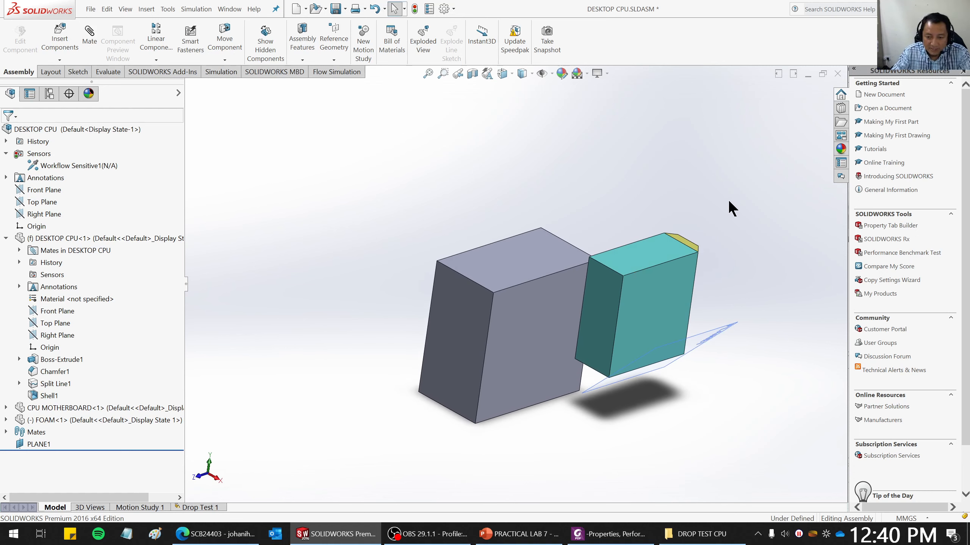
# Start a centered Width mate and select the foam block's two opposite large side faces as the width references.
pyautogui.moveTo(679, 263); pyautogui.dragTo(710, 376, button='middle')
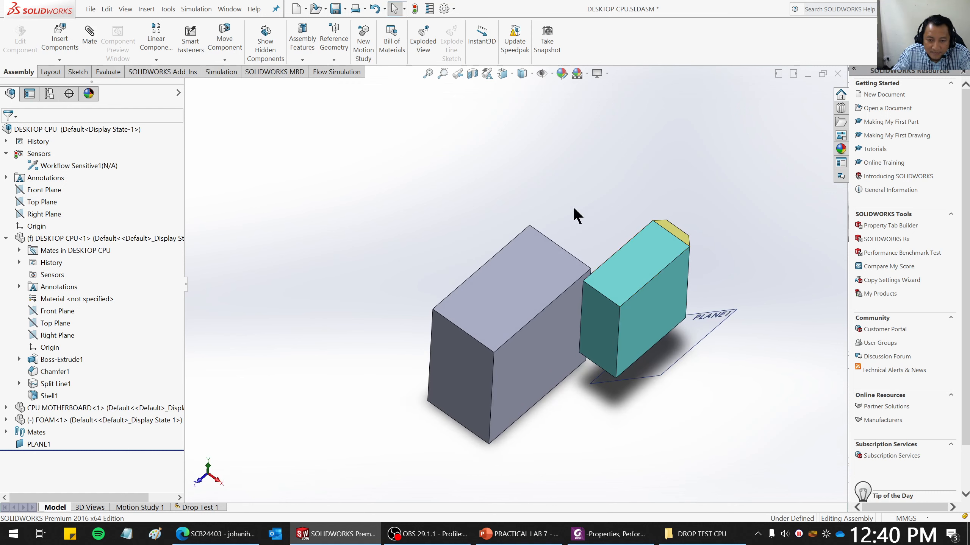
pyautogui.click(86, 33)
pyautogui.click(111, 399)
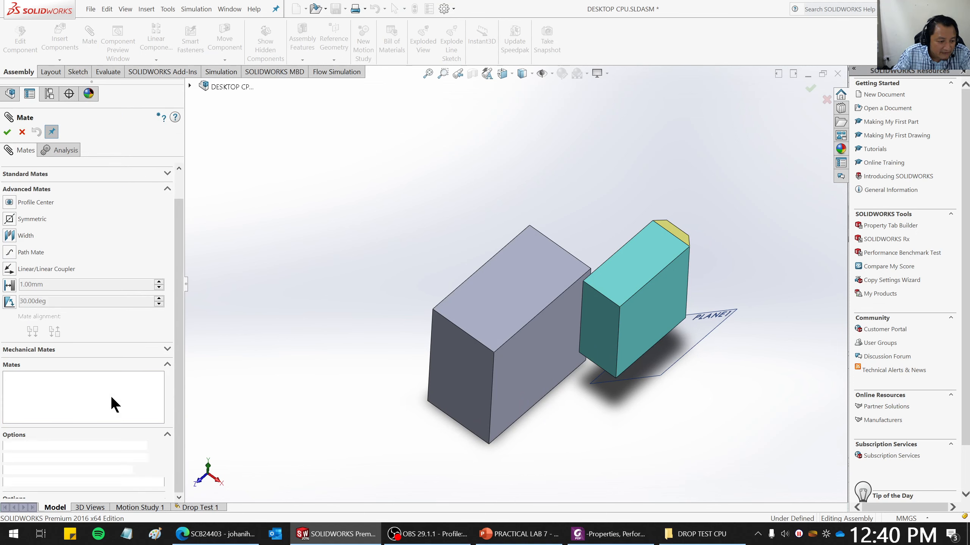
pyautogui.click(9, 235)
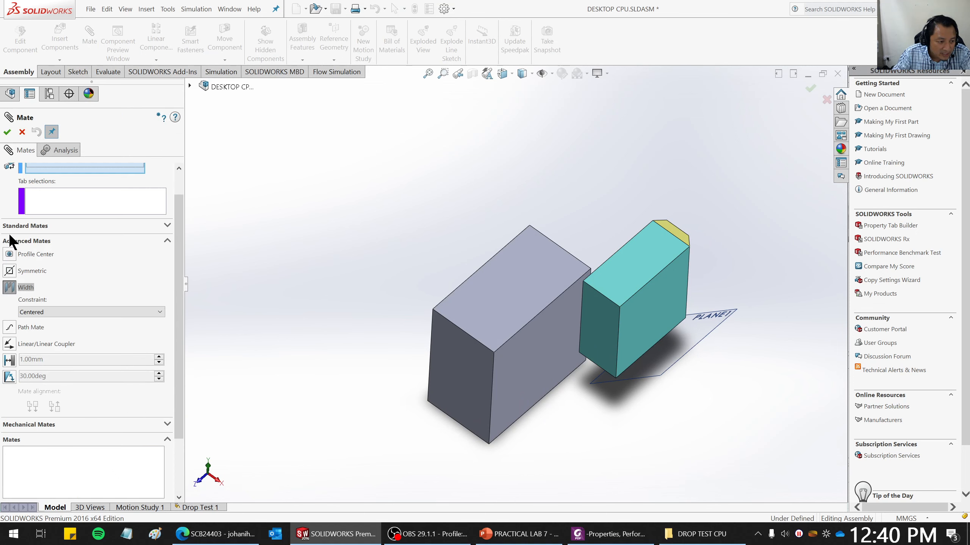
pyautogui.moveTo(669, 472); pyautogui.dragTo(587, 370, button='middle')
pyautogui.click(502, 315)
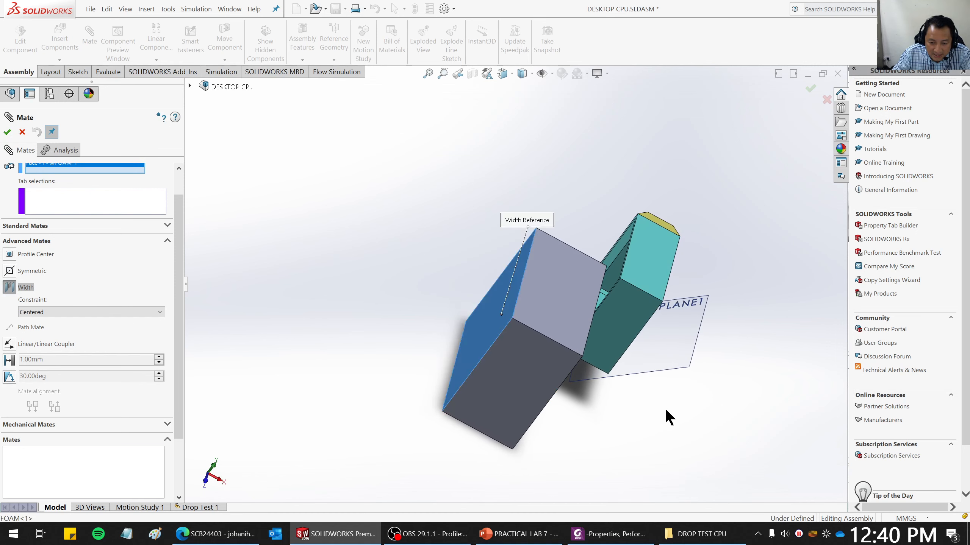
pyautogui.moveTo(665, 409); pyautogui.dragTo(599, 329, button='middle')
pyautogui.click(515, 320)
pyautogui.click(539, 362)
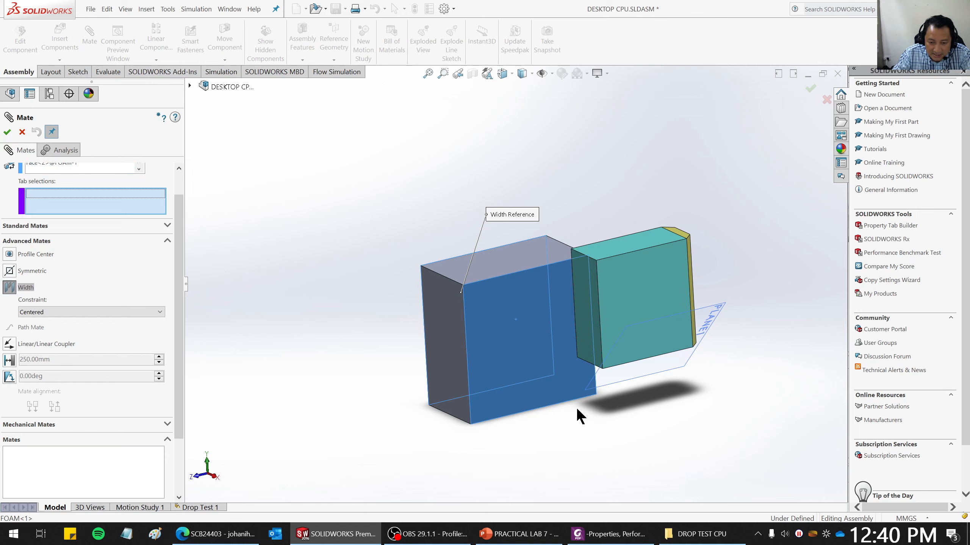
# Select the casing's open-side rim and opposite side face as tab references and accept the mate to centre the foam sideways.
pyautogui.moveTo(578, 412); pyautogui.dragTo(672, 475, button='middle')
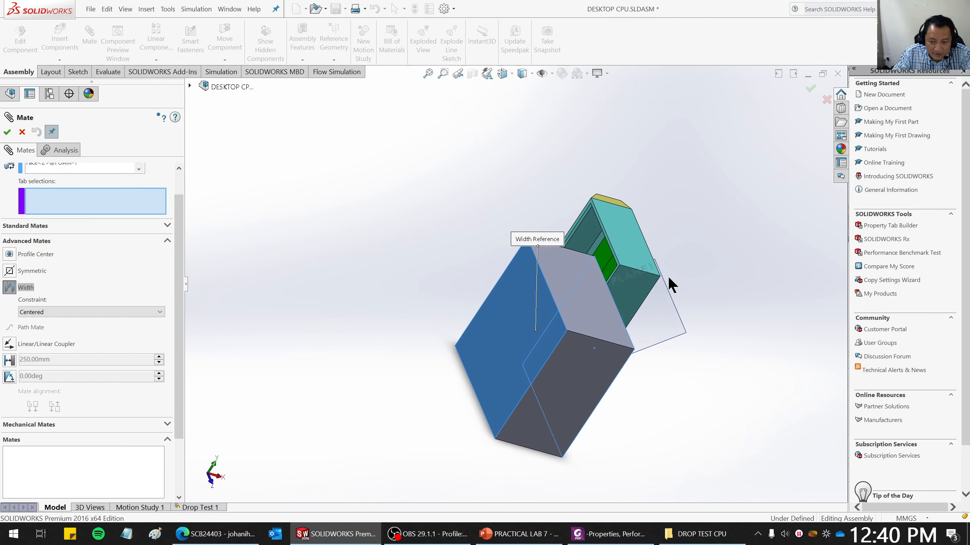
pyautogui.scroll(-5, 617, 200)
pyautogui.click(520, 226)
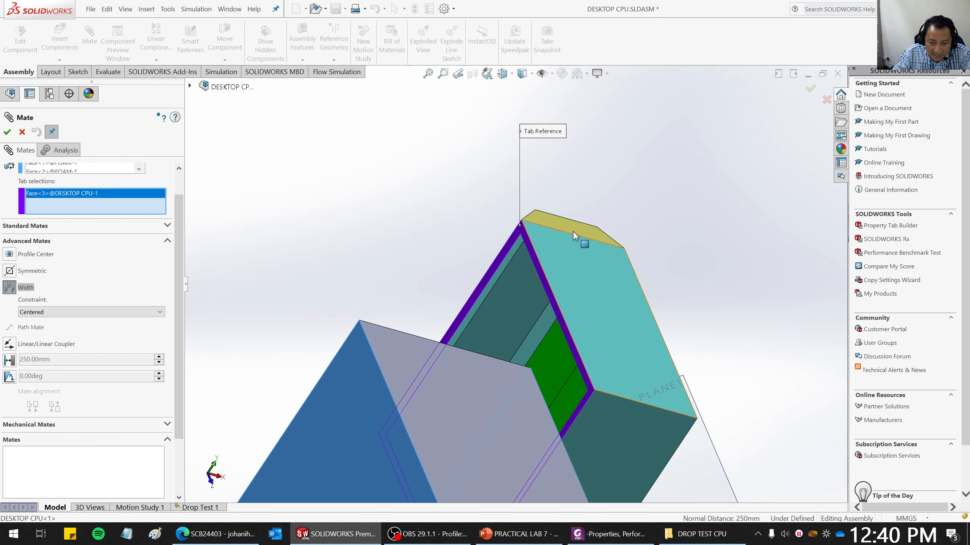
pyautogui.moveTo(573, 231); pyautogui.dragTo(668, 282, button='middle')
pyautogui.scroll(4, 781, 365)
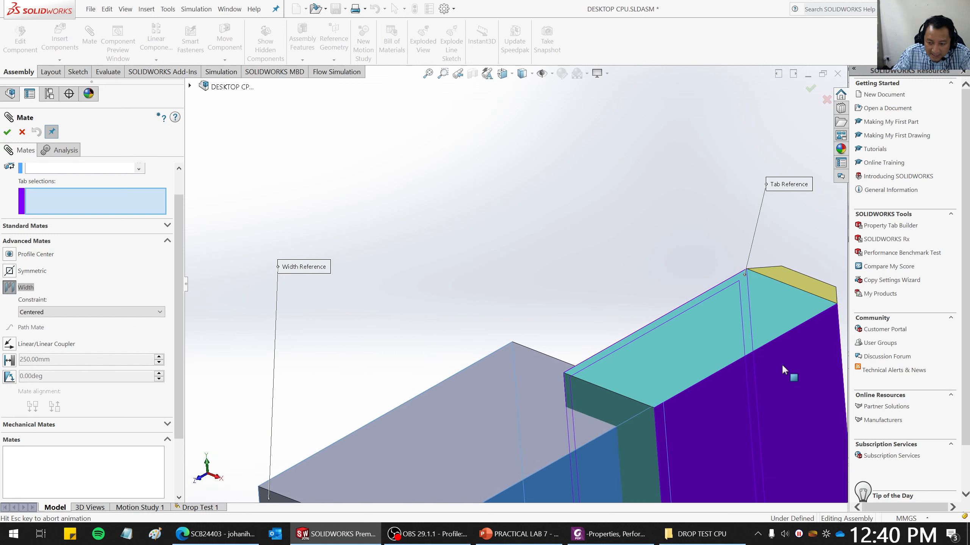
pyautogui.click(581, 260)
pyautogui.moveTo(580, 260); pyautogui.dragTo(571, 363, button='middle')
pyautogui.click(8, 132)
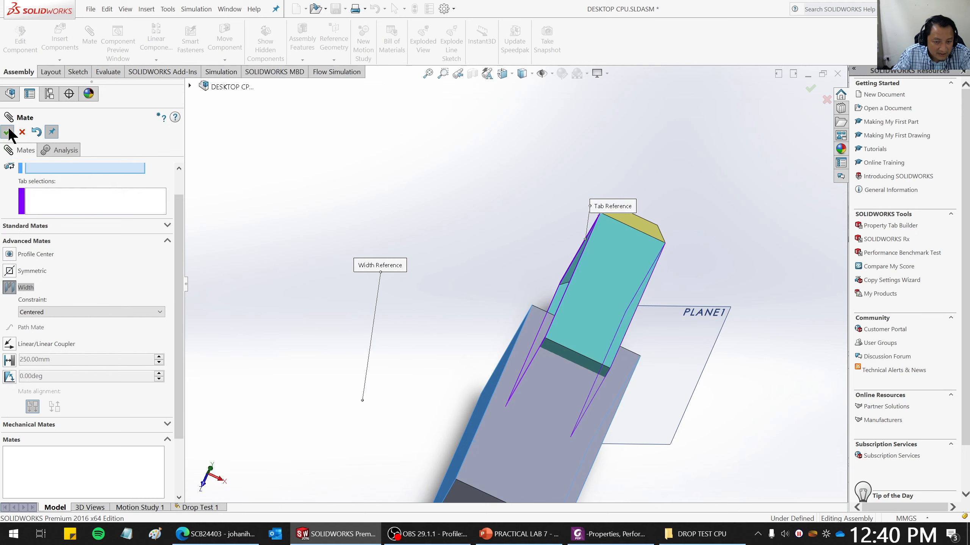
# Start a second centered Width mate with the casing's top and bottom faces as the width references.
pyautogui.moveTo(444, 212); pyautogui.dragTo(487, 266, button='middle')
pyautogui.scroll(3, 474, 250)
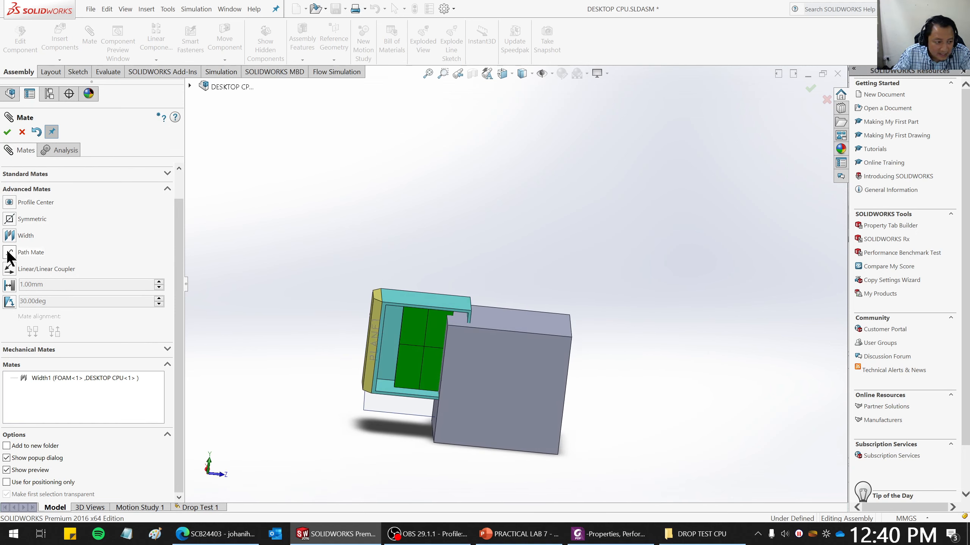
pyautogui.click(9, 235)
pyautogui.scroll(-3, 519, 268)
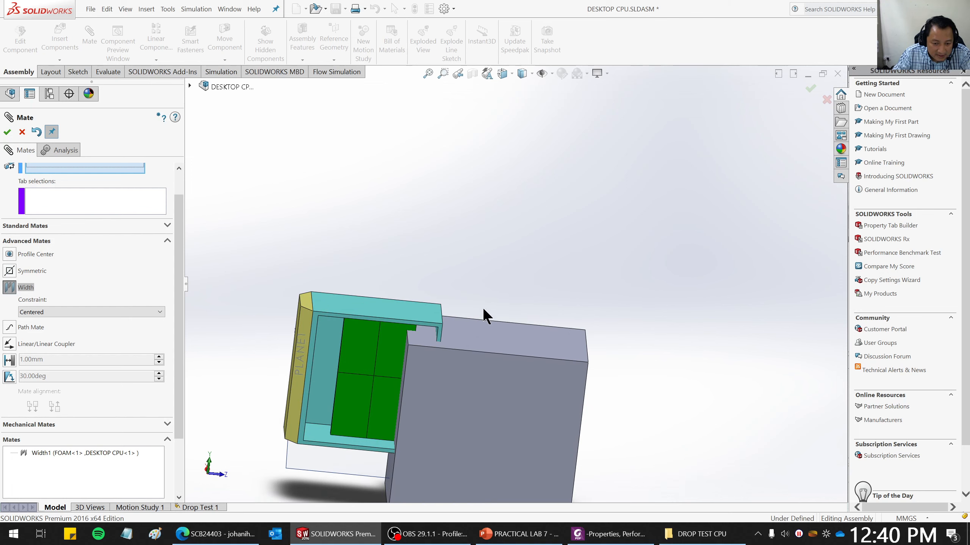
pyautogui.click(384, 315)
pyautogui.moveTo(499, 302); pyautogui.dragTo(367, 395, button='middle')
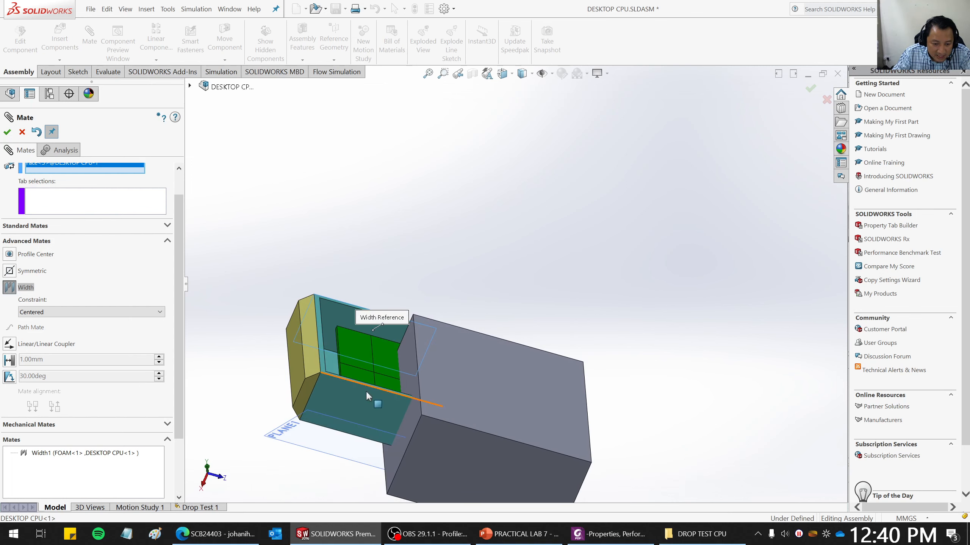
pyautogui.click(359, 402)
# Select the foam block's top and bottom faces as tab references and accept the mate to centre it vertically.
pyautogui.moveTo(553, 248); pyautogui.dragTo(499, 373, button='middle')
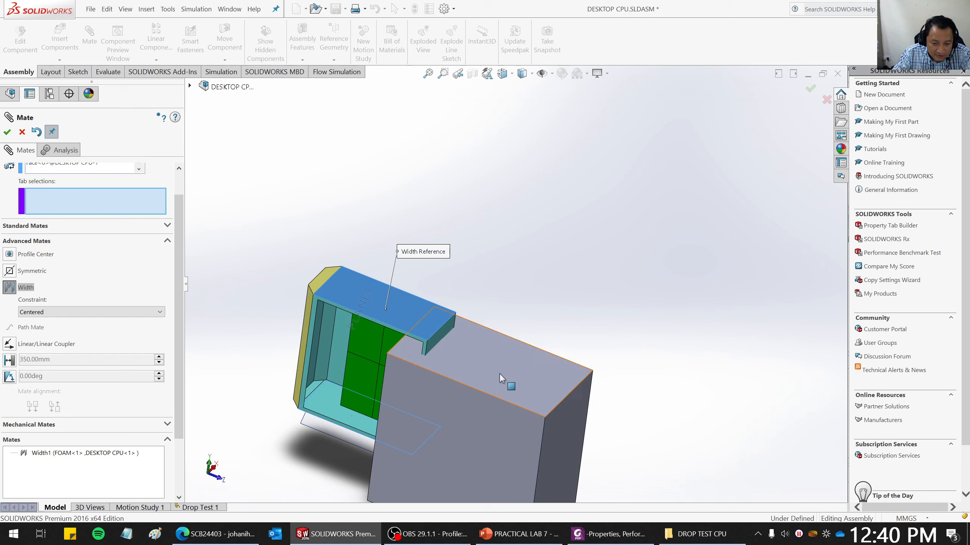
pyautogui.click(499, 373)
pyautogui.scroll(3, 505, 351)
pyautogui.moveTo(518, 258); pyautogui.dragTo(498, 380, button='middle')
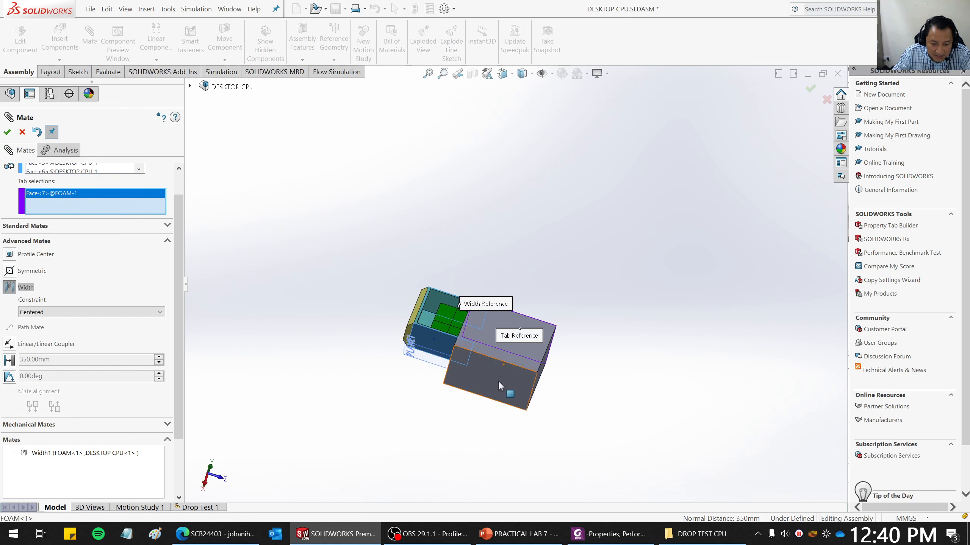
pyautogui.click(496, 383)
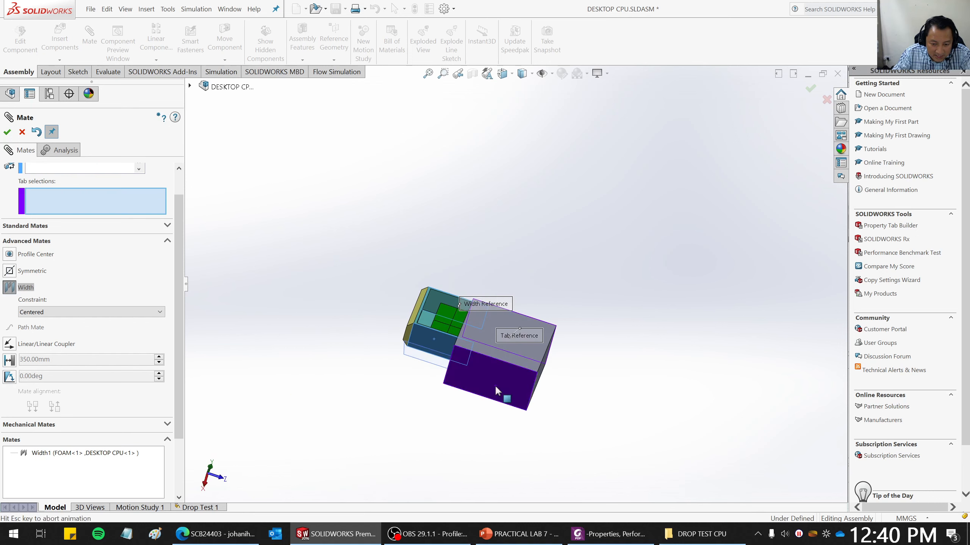
pyautogui.click(7, 132)
pyautogui.moveTo(466, 310); pyautogui.dragTo(451, 434, button='middle')
pyautogui.click(9, 235)
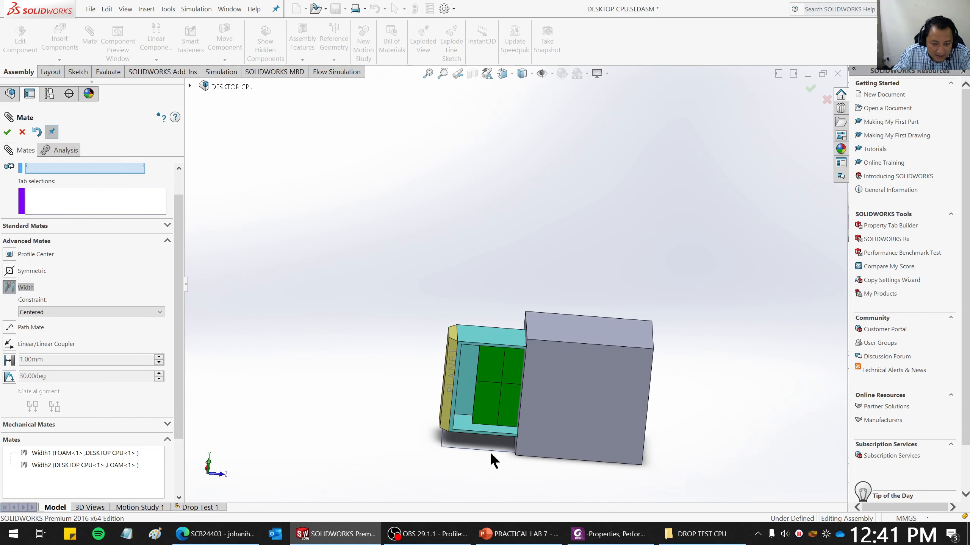
pyautogui.moveTo(490, 452); pyautogui.dragTo(513, 368, button='middle')
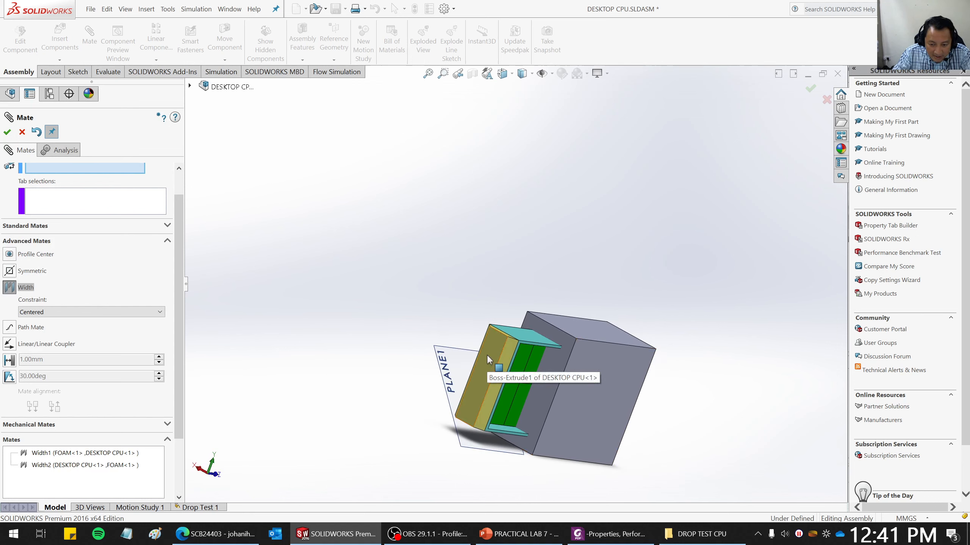
pyautogui.press('Return')
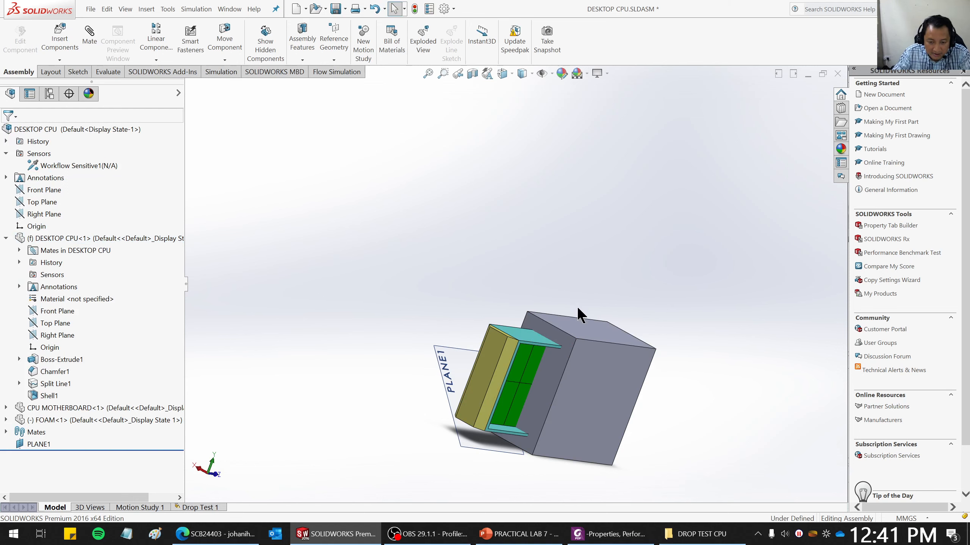
# Move the foam block along its free direction until it clears the casing, exposing the casing's back face.
pyautogui.moveTo(581, 361); pyautogui.dragTo(657, 376)
pyautogui.moveTo(649, 344); pyautogui.dragTo(650, 382, button='middle')
pyautogui.moveTo(650, 381); pyautogui.dragTo(553, 371)
pyautogui.press('Escape')
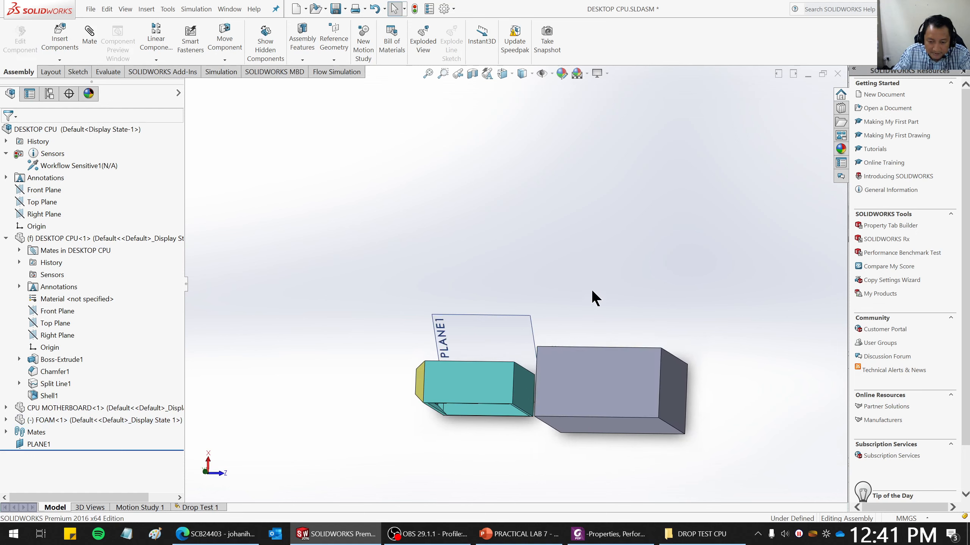
pyautogui.moveTo(591, 290); pyautogui.dragTo(585, 101, button='middle')
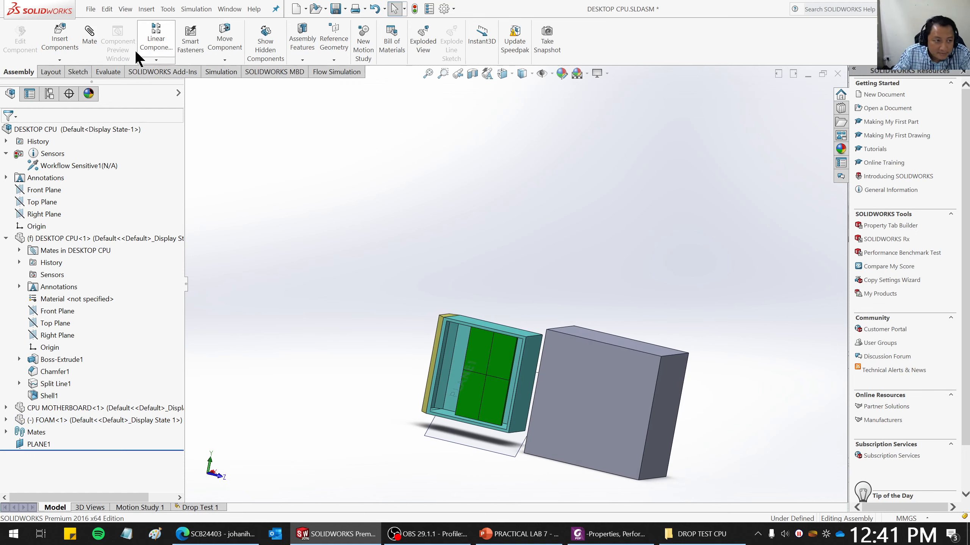
# Start another centered Width mate with the casing's back face and flat front face as the width references.
pyautogui.click(94, 34)
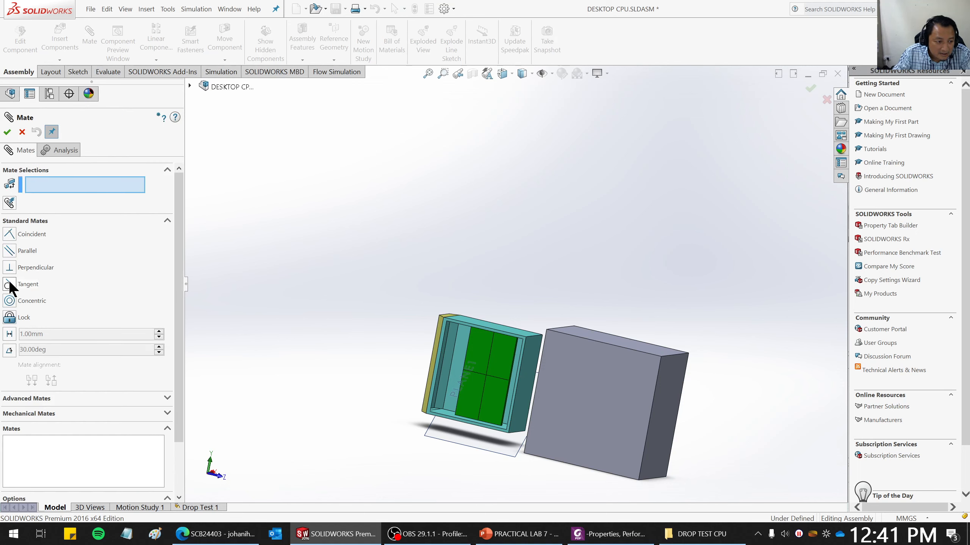
pyautogui.click(72, 398)
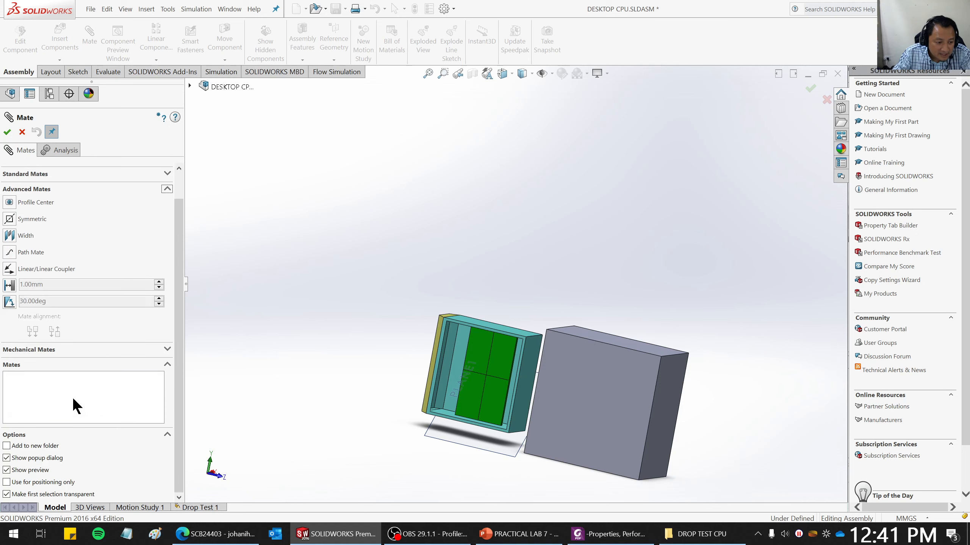
pyautogui.click(10, 254)
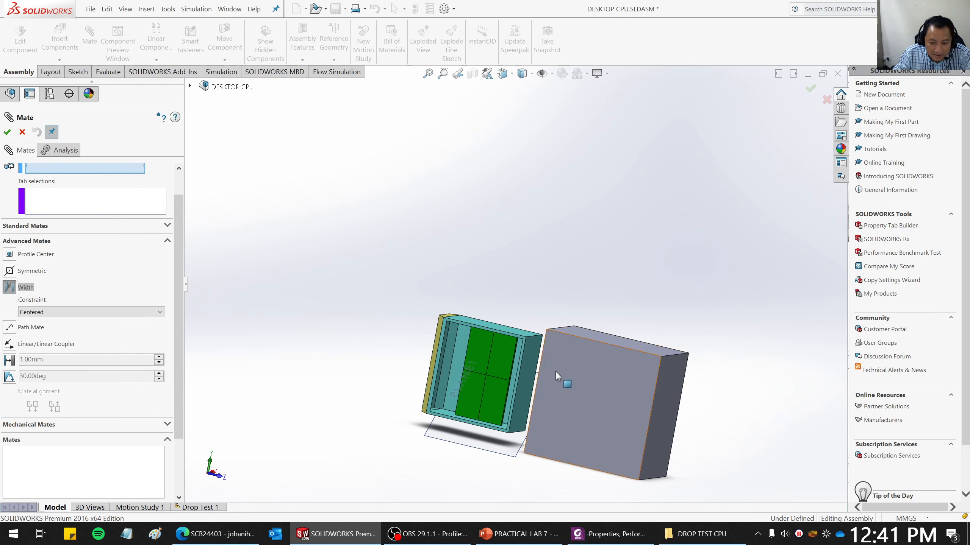
pyautogui.scroll(-3, 558, 381)
pyautogui.click(509, 344)
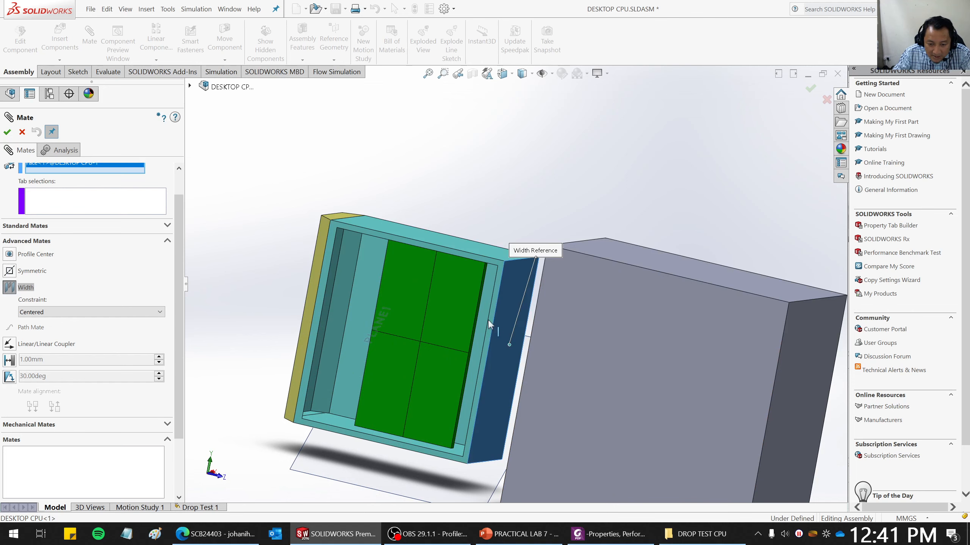
pyautogui.moveTo(487, 320); pyautogui.dragTo(406, 293, button='middle')
pyautogui.click(380, 277)
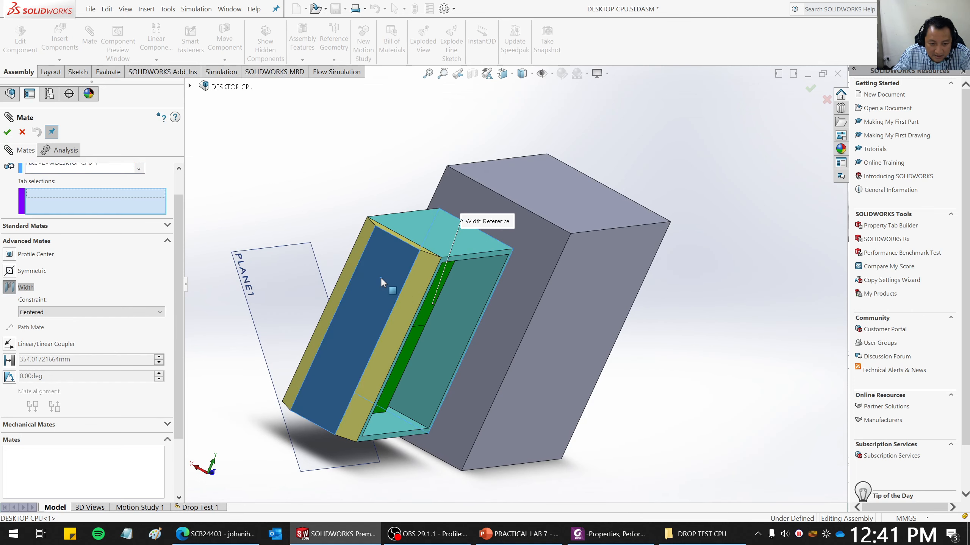
# Select the foam block's two end faces as tab references, accept the front-to-back centering mate, and close the Mate command.
pyautogui.click(541, 246)
pyautogui.moveTo(739, 326); pyautogui.dragTo(619, 336, button='middle')
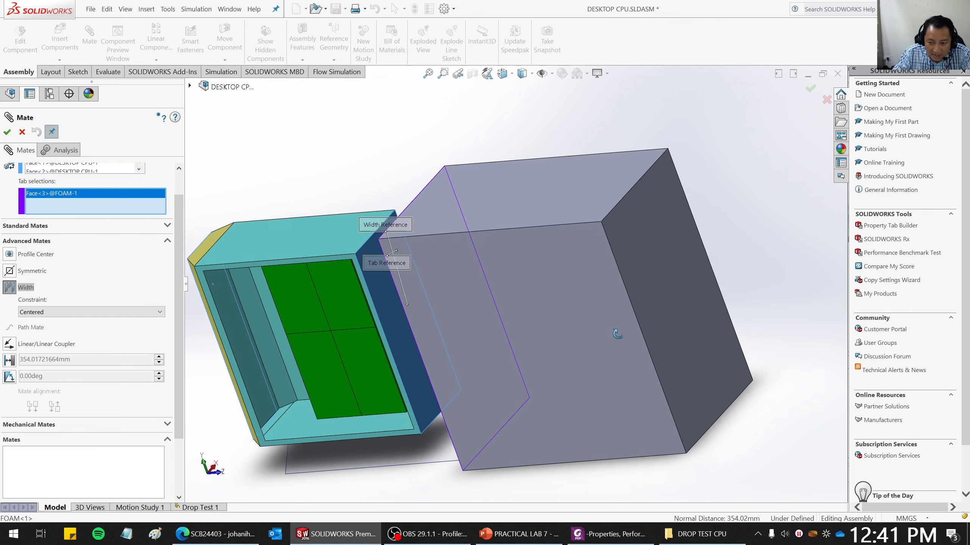
pyautogui.click(645, 283)
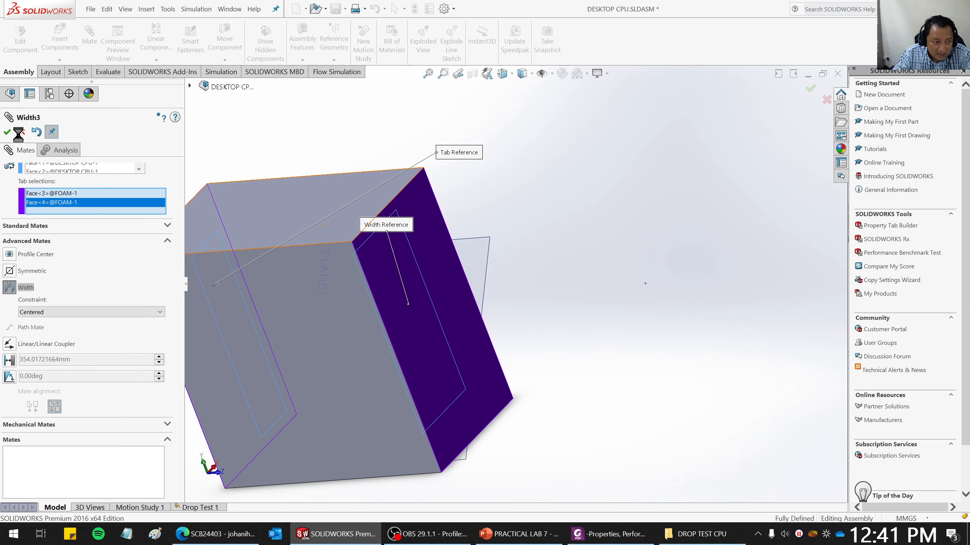
pyautogui.rightClick(645, 283)
pyautogui.scroll(3, 565, 296)
pyautogui.moveTo(565, 296); pyautogui.dragTo(485, 315, button='middle')
pyautogui.click(20, 133)
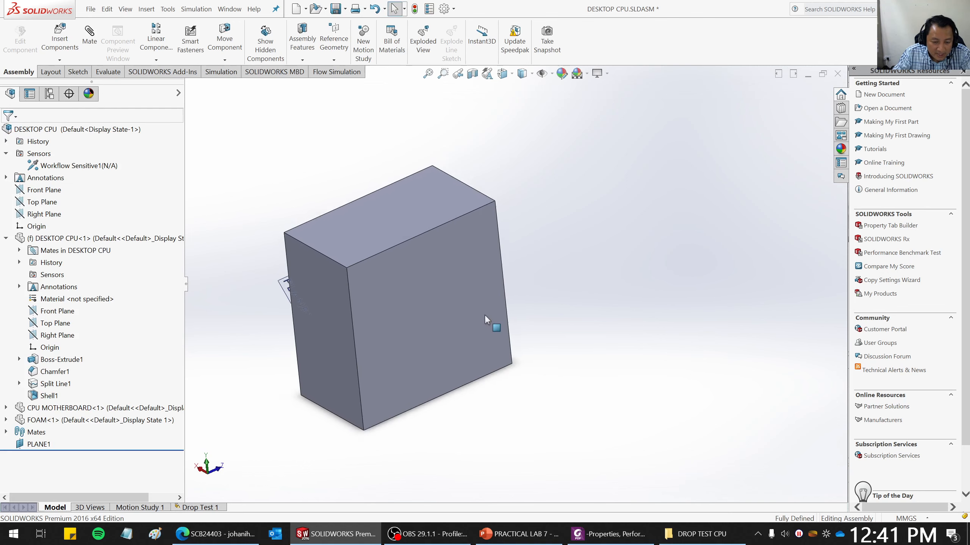
# Make the foam block transparent so the casing and motherboard can be seen inside it.
pyautogui.scroll(3, 384, 203)
pyautogui.rightClick(380, 195)
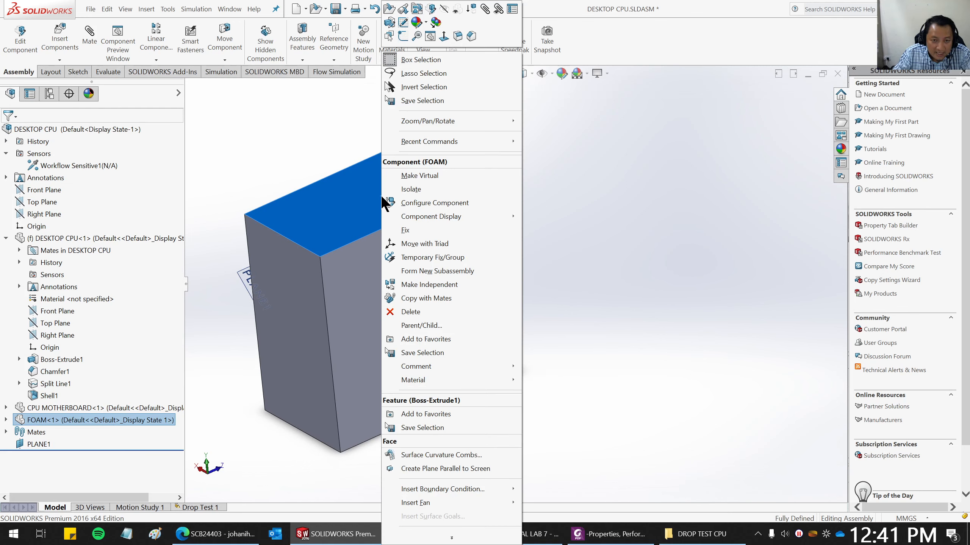
pyautogui.click(457, 11)
pyautogui.click(573, 166)
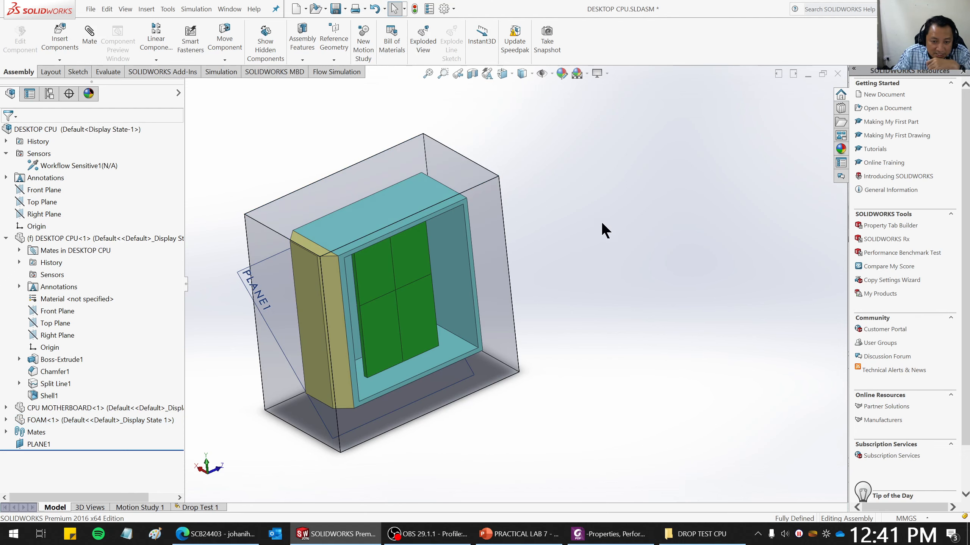
pyautogui.moveTo(601, 221); pyautogui.dragTo(585, 261, button='middle')
pyautogui.scroll(2, 577, 248)
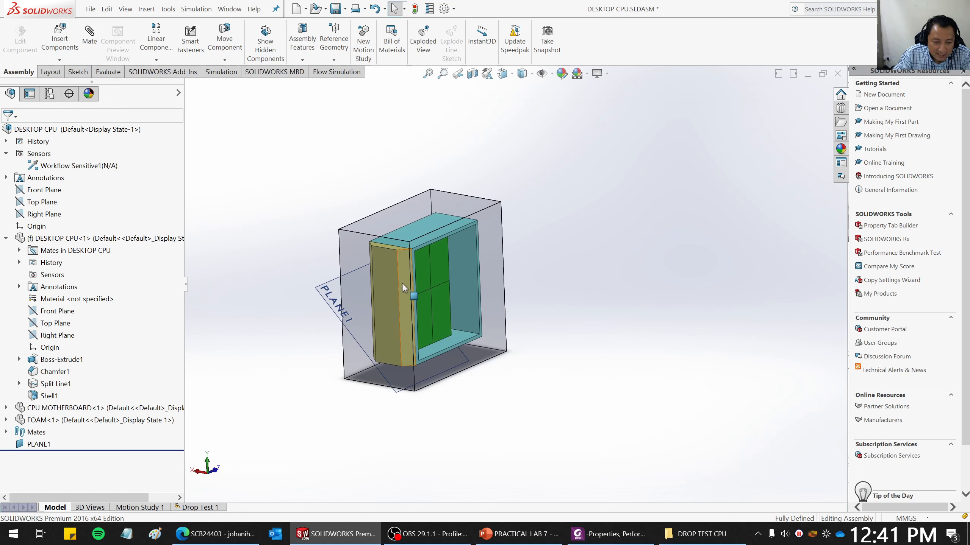
pyautogui.scroll(-2, 529, 287)
pyautogui.moveTo(687, 290); pyautogui.dragTo(663, 293, button='middle')
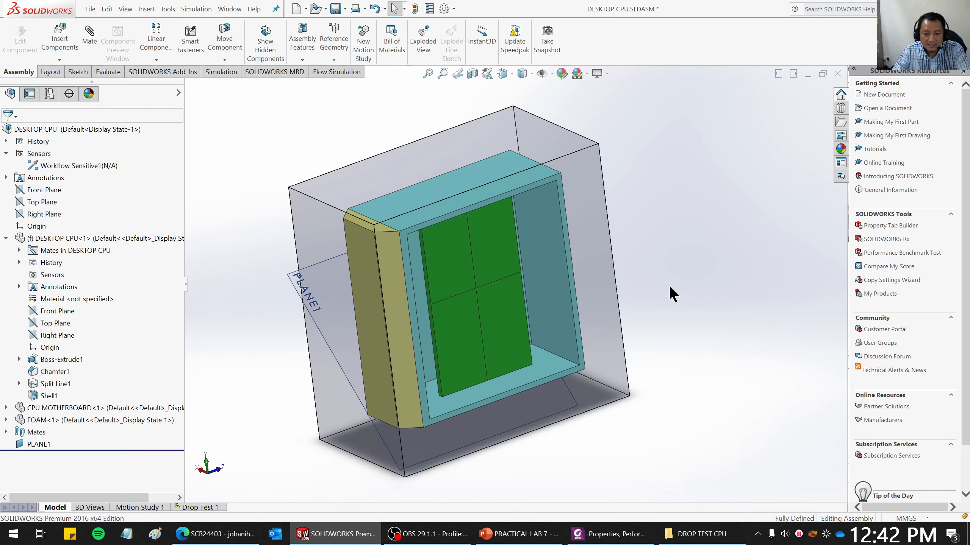
pyautogui.scroll(2, 649, 290)
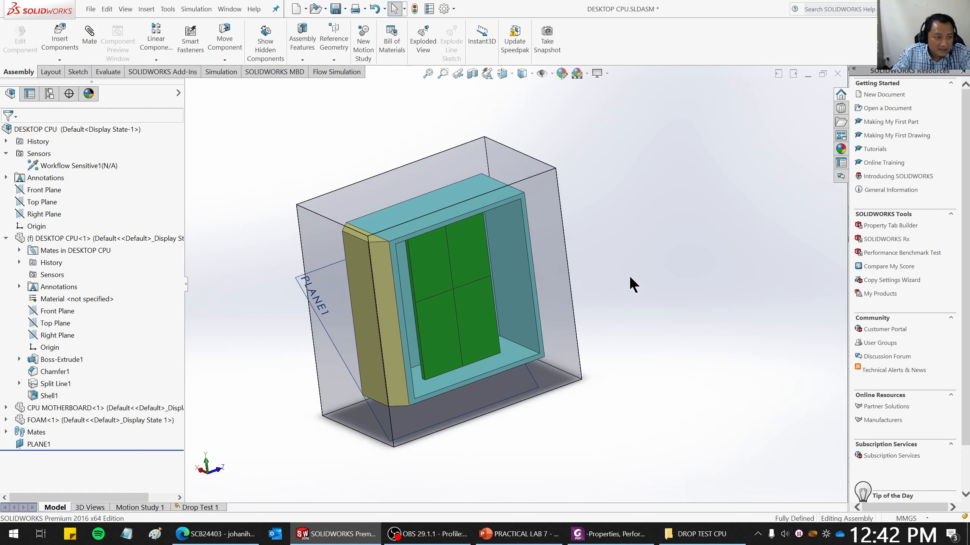
pyautogui.moveTo(580, 253); pyautogui.dragTo(625, 223, button='middle')
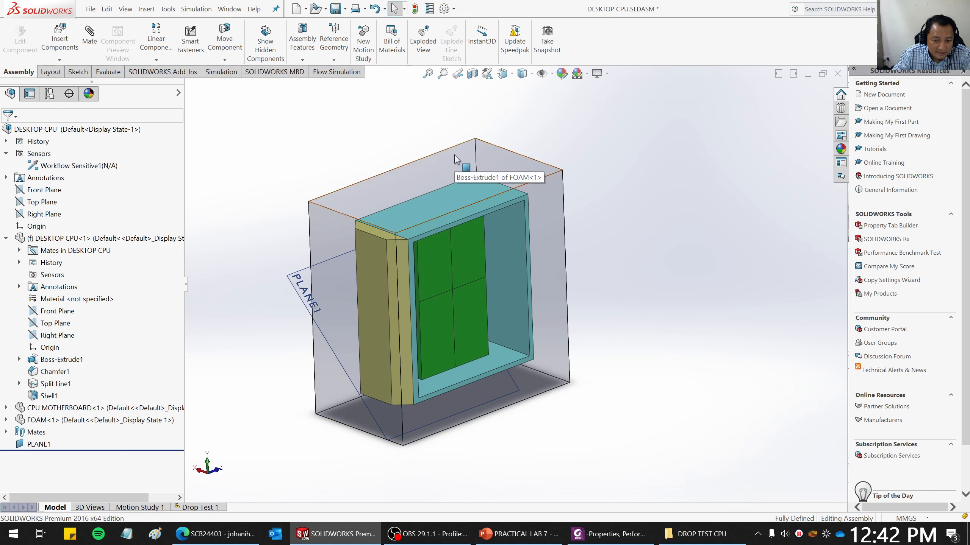
# Switch from the DESKTOP CPU assembly to the open FOAM part document.
pyautogui.click(229, 9)
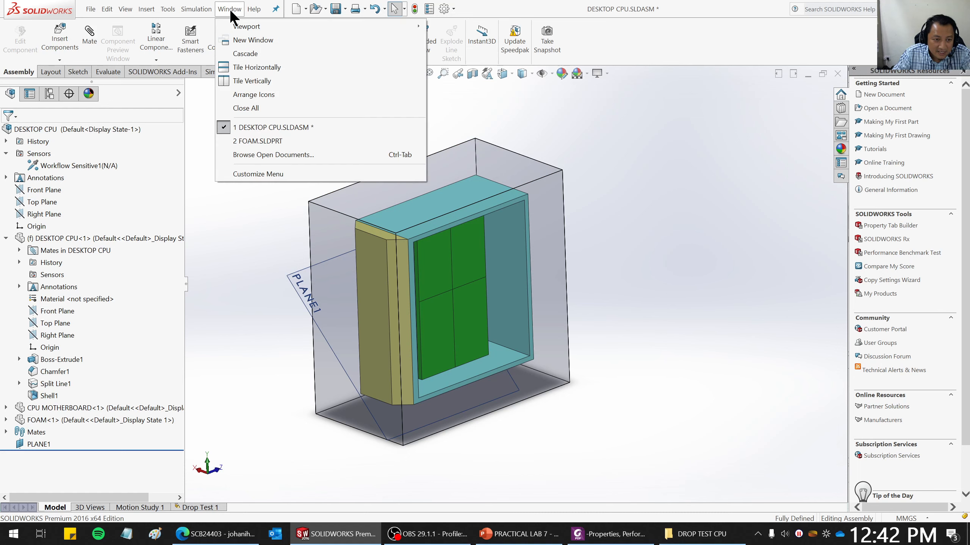
pyautogui.click(258, 141)
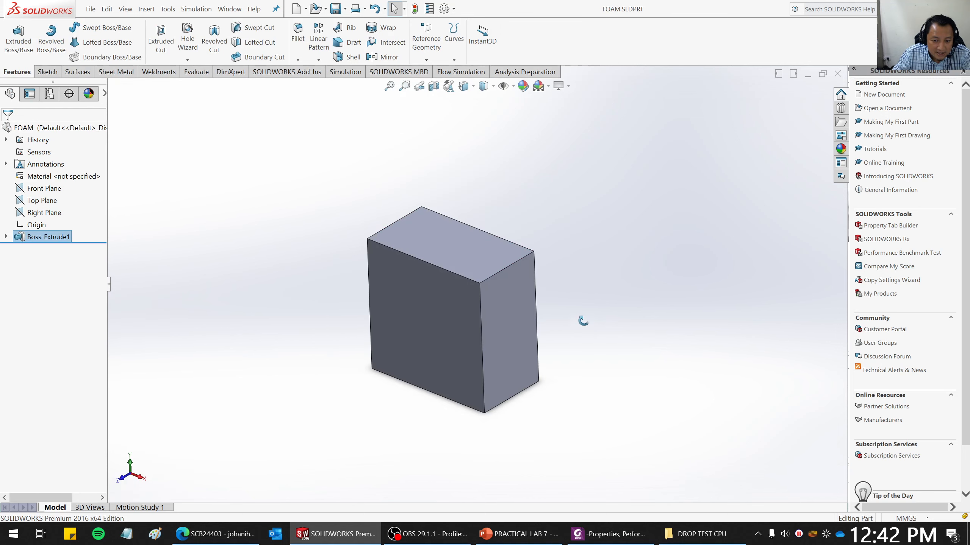
# Switch from the foam part to the open DESKTOP CPU.SLDASM assembly window.
pyautogui.moveTo(583, 321); pyautogui.dragTo(420, 325, button='middle')
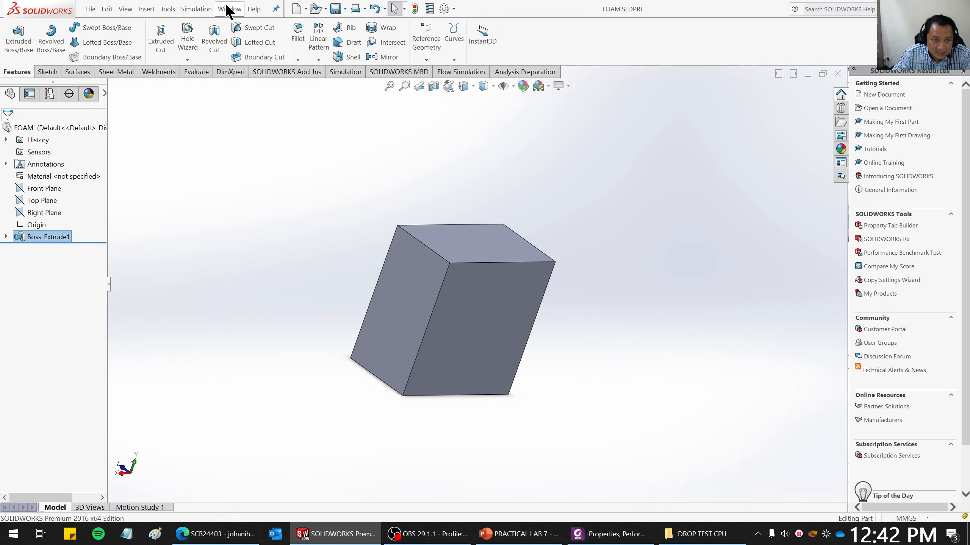
pyautogui.moveTo(517, 290); pyautogui.dragTo(415, 285, button='middle')
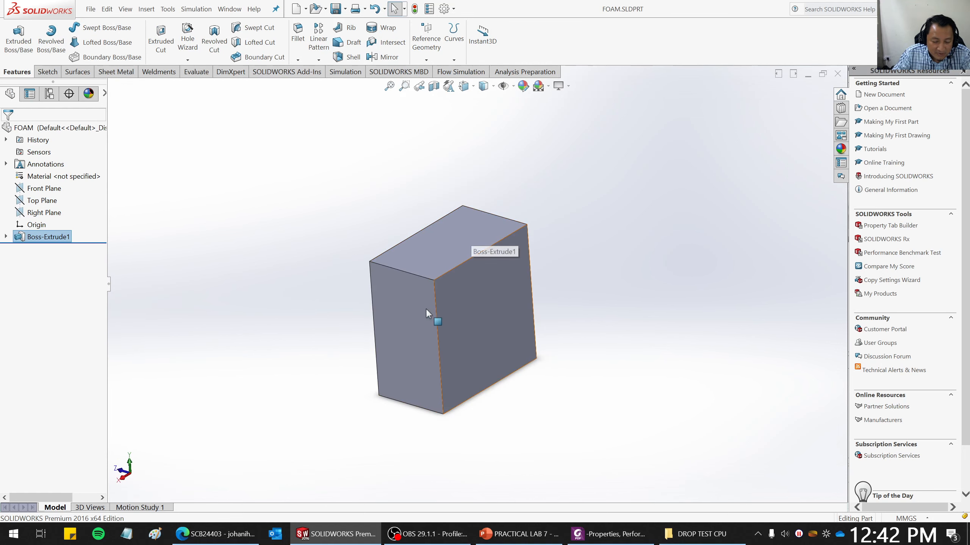
pyautogui.click(229, 9)
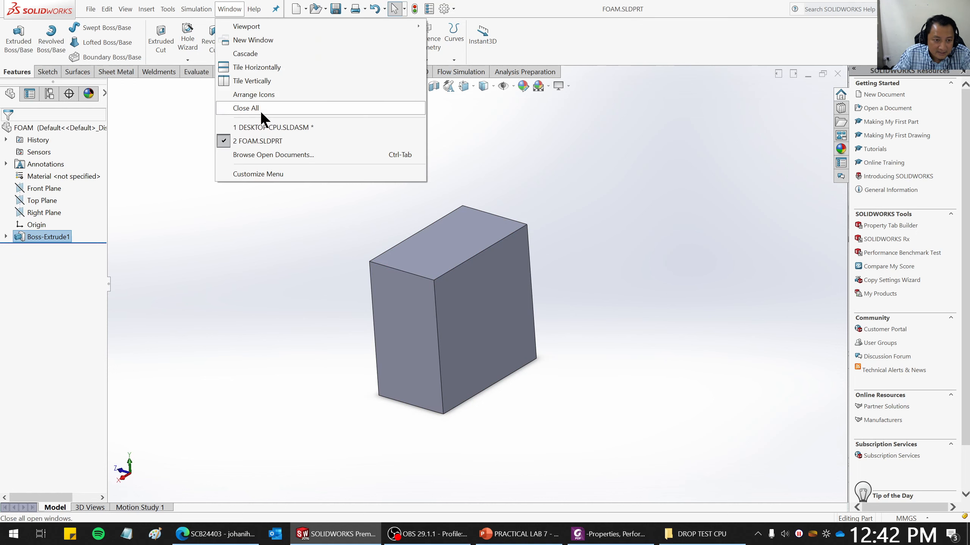
pyautogui.click(261, 127)
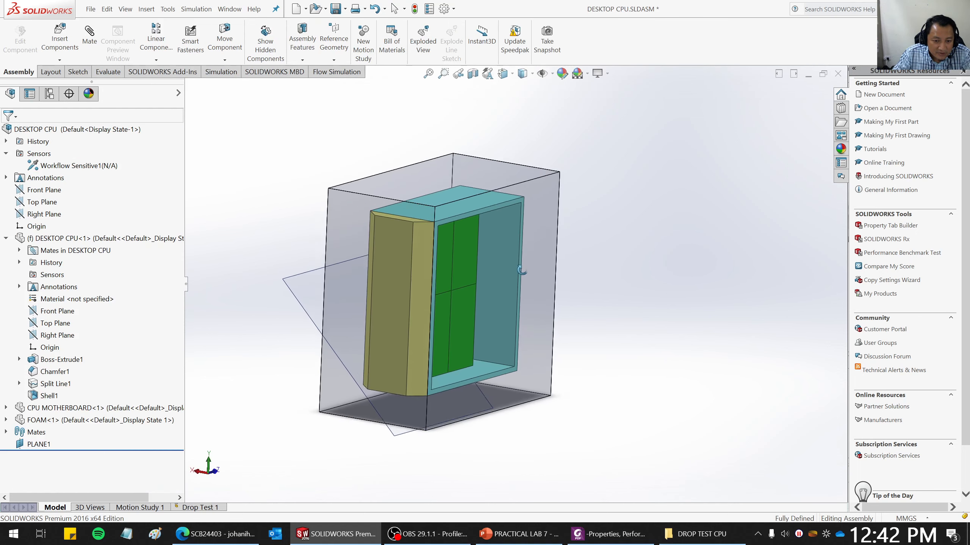
pyautogui.moveTo(522, 270); pyautogui.dragTo(600, 263, button='middle')
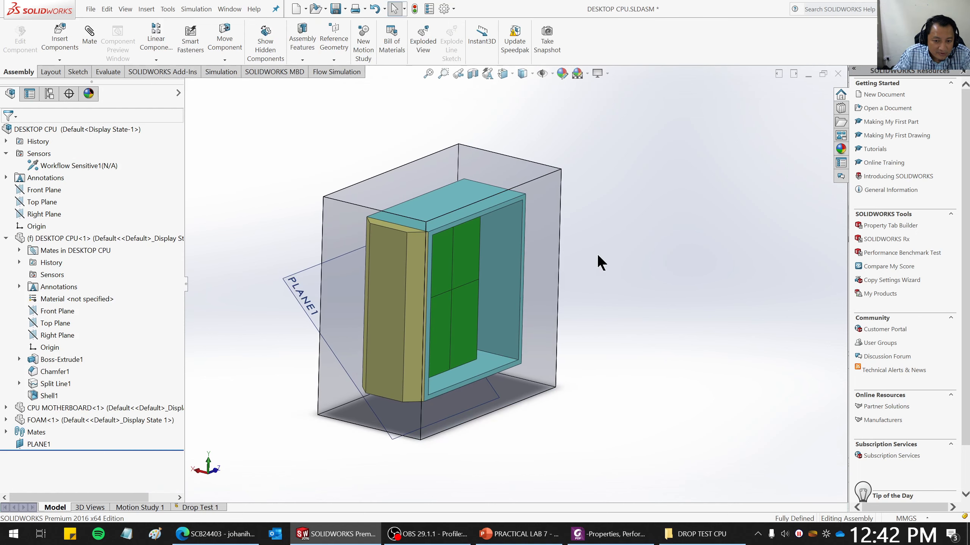
# Open the FOAM component for in-context editing within the DESKTOP CPU assembly.
pyautogui.click(388, 181)
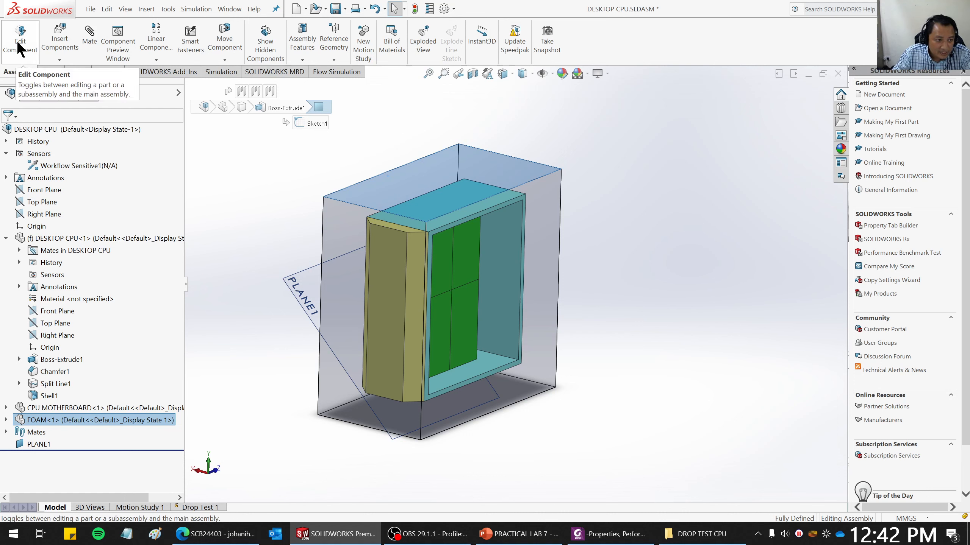
pyautogui.press('Escape')
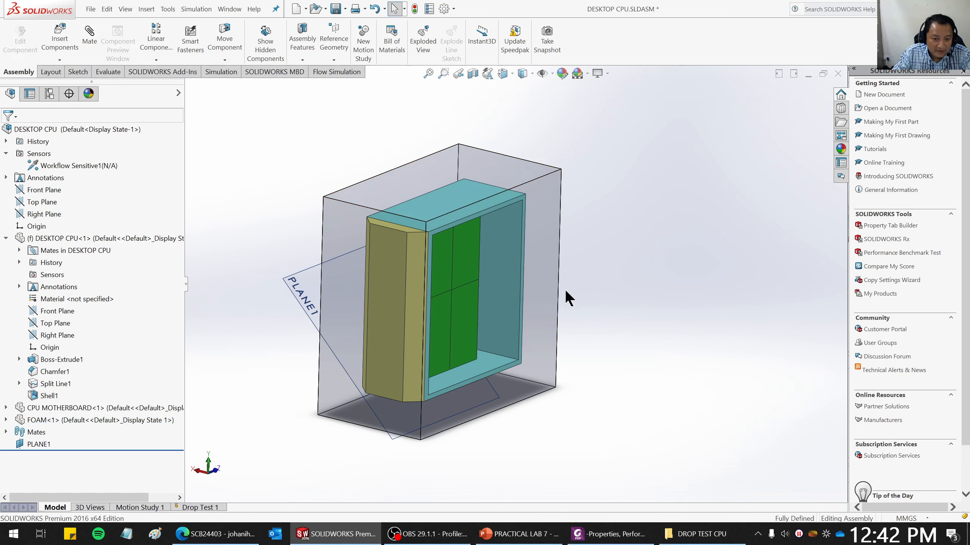
pyautogui.moveTo(666, 238); pyautogui.dragTo(643, 268, button='middle')
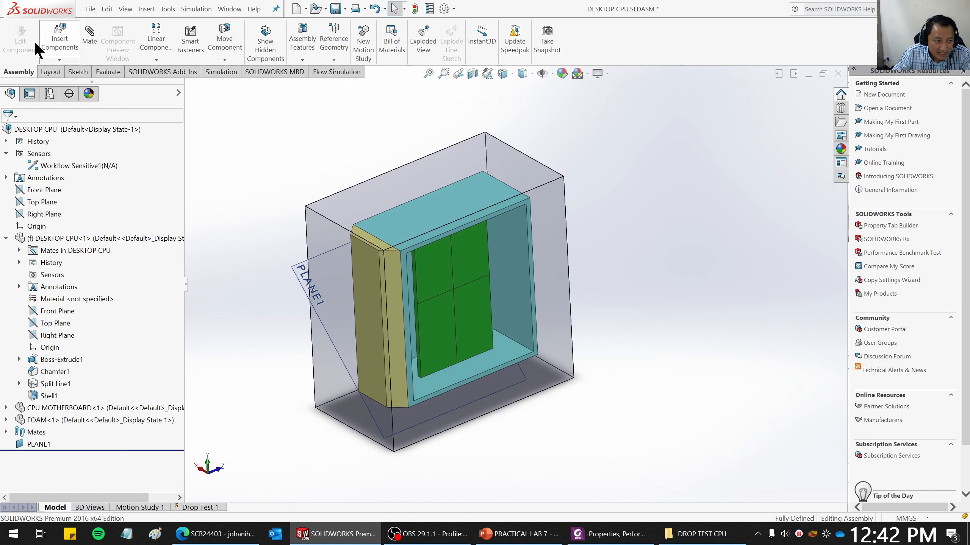
pyautogui.click(468, 154)
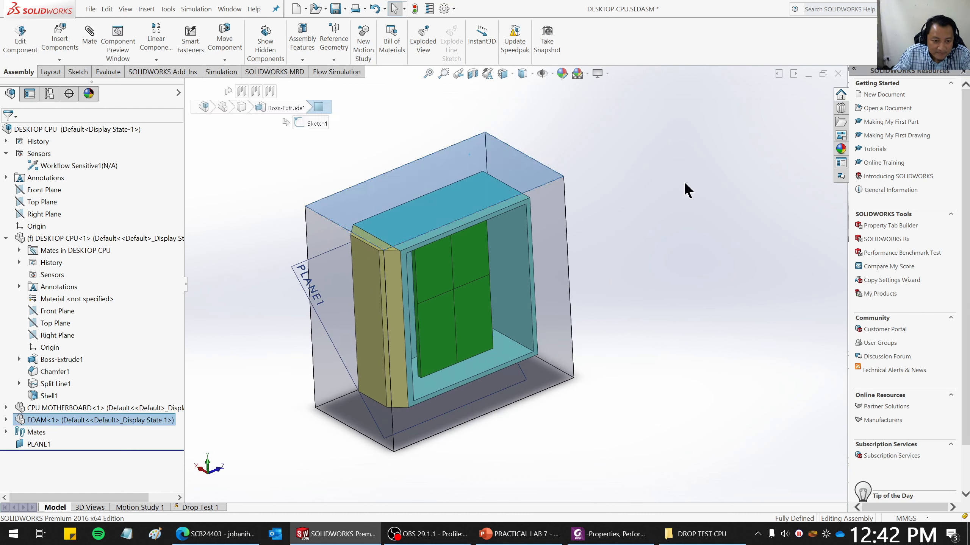
pyautogui.click(20, 44)
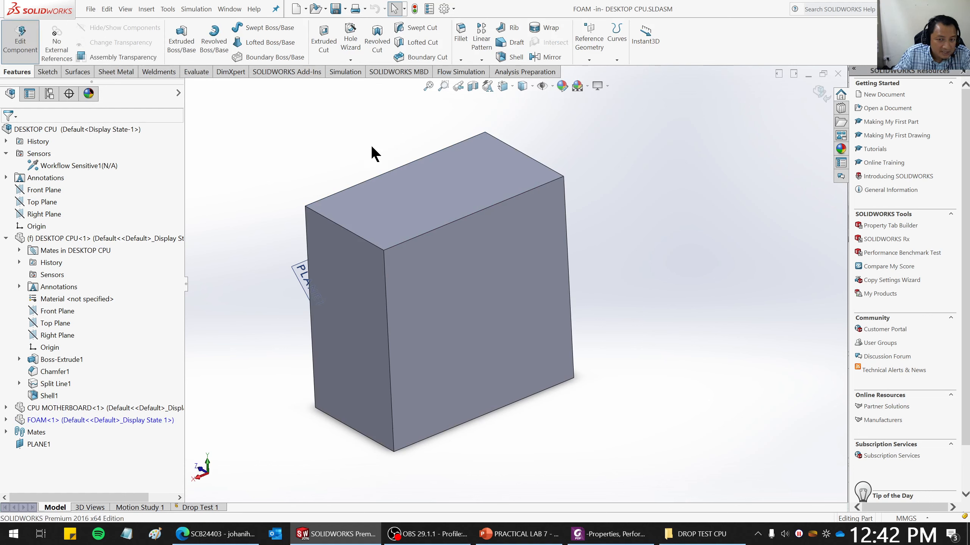
pyautogui.moveTo(686, 235)
pyautogui.mouseDown(button='middle')
pyautogui.moveTo(696, 238)
pyautogui.moveTo(675, 224)
pyautogui.moveTo(684, 226)
pyautogui.mouseUp(button='middle')
pyautogui.press('Escape')
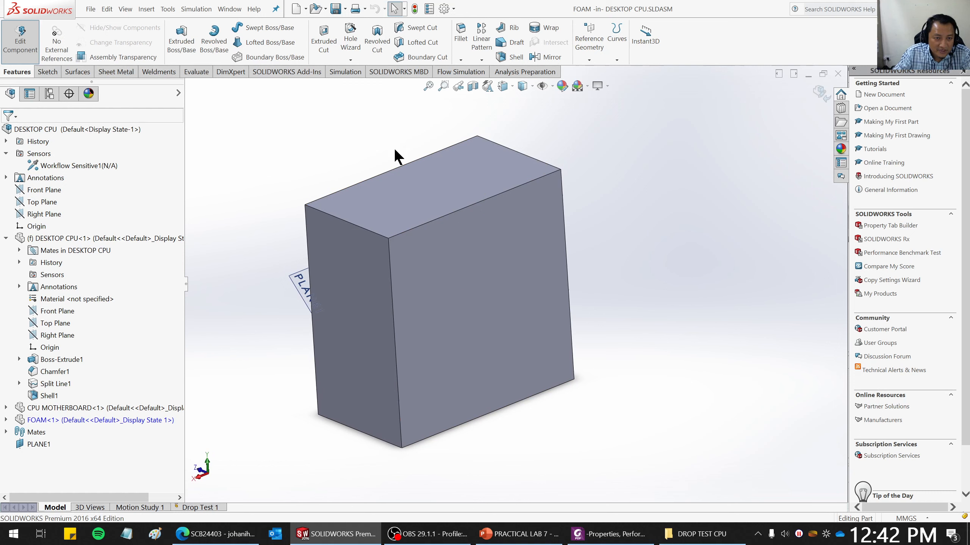
# Start a Cavity feature in the FOAM component.
pyautogui.moveTo(329, 220); pyautogui.dragTo(466, 236, button='middle')
pyautogui.scroll(1, 451, 222)
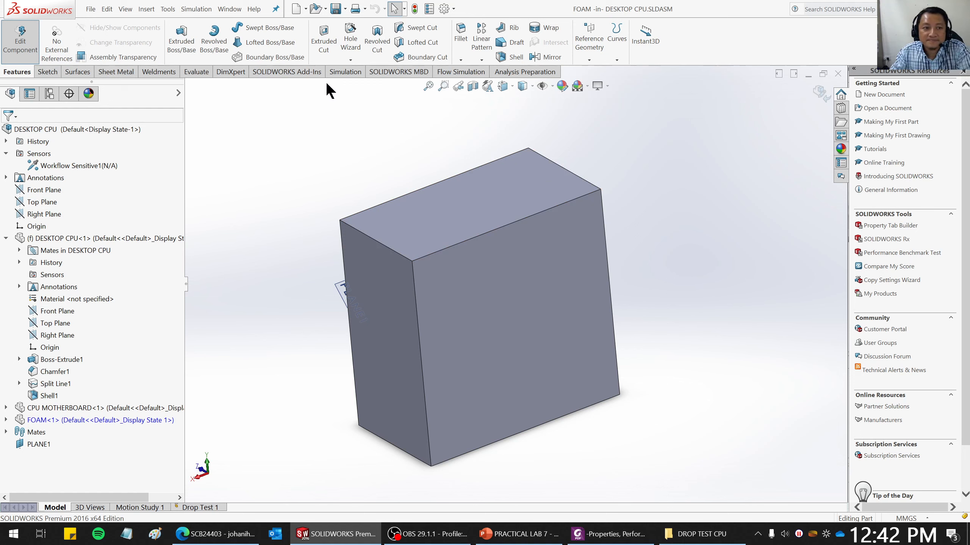
pyautogui.click(151, 9)
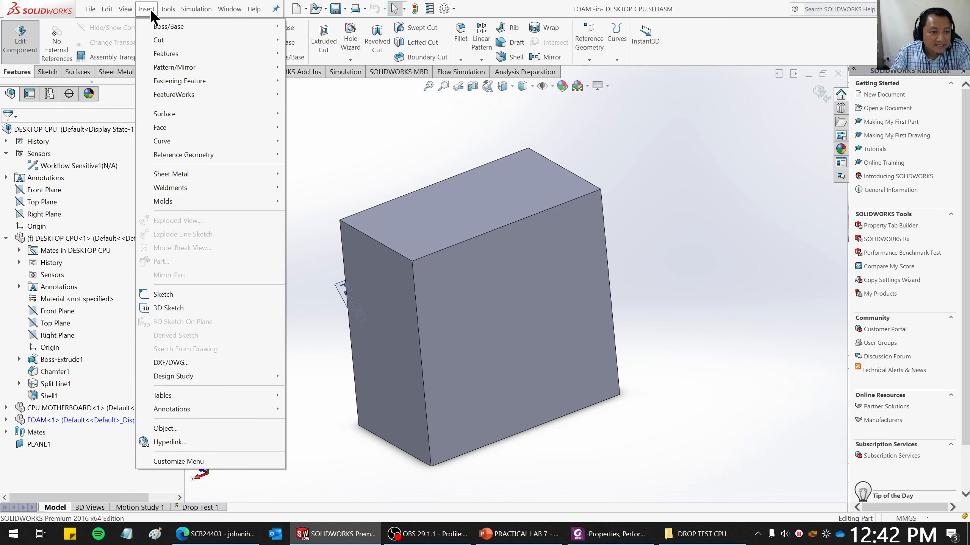
pyautogui.moveTo(169, 55)
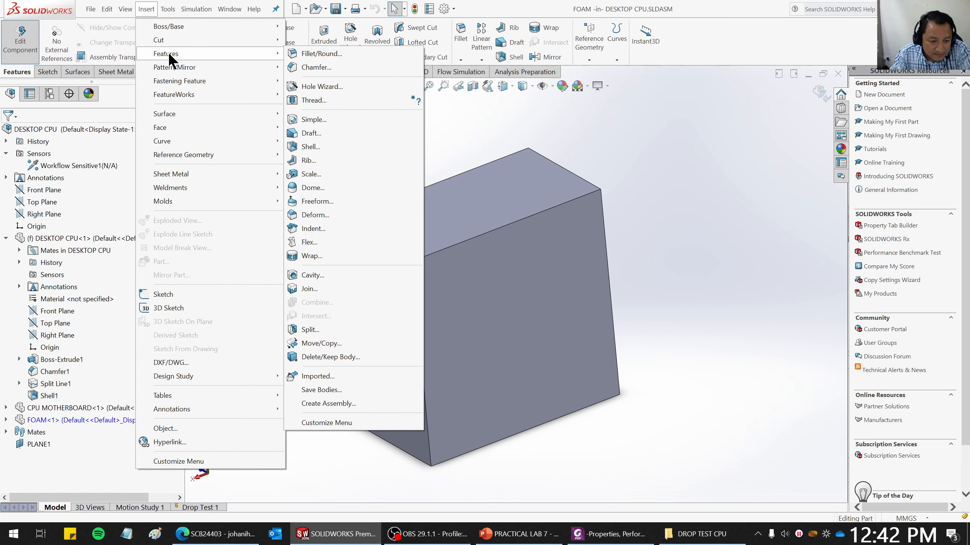
pyautogui.click(314, 275)
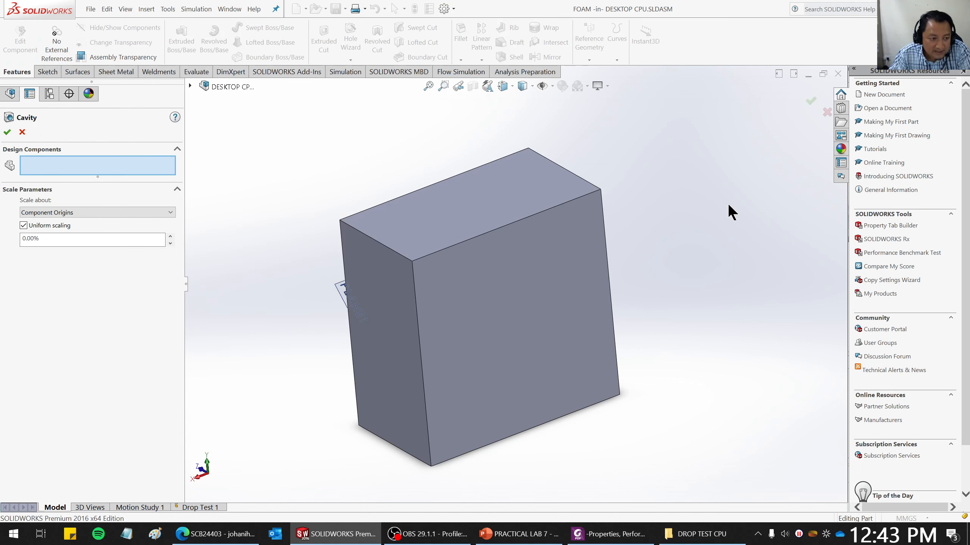
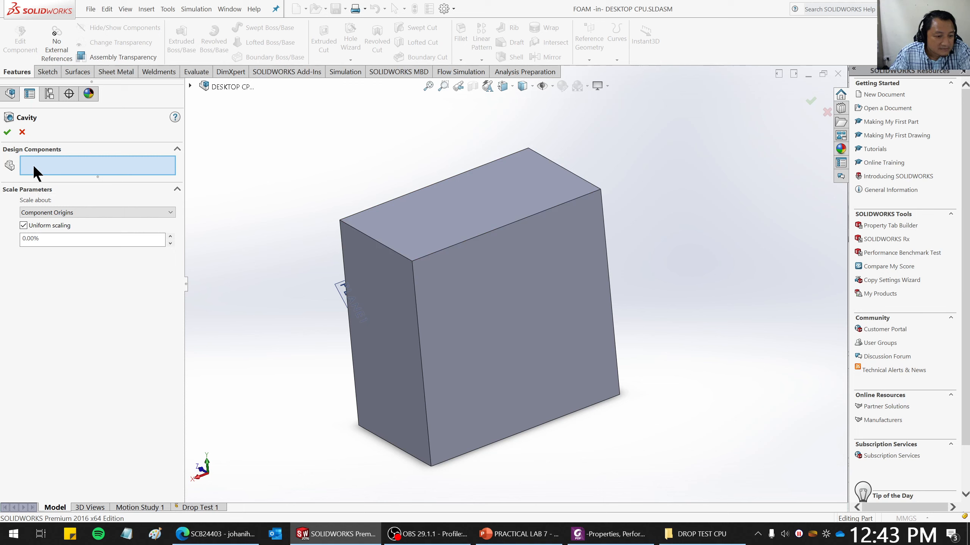
# Switch to PowerPoint, consult the slide on creating packaging with the Cavity feature, and return to SOLIDWORKS.
pyautogui.click(518, 533)
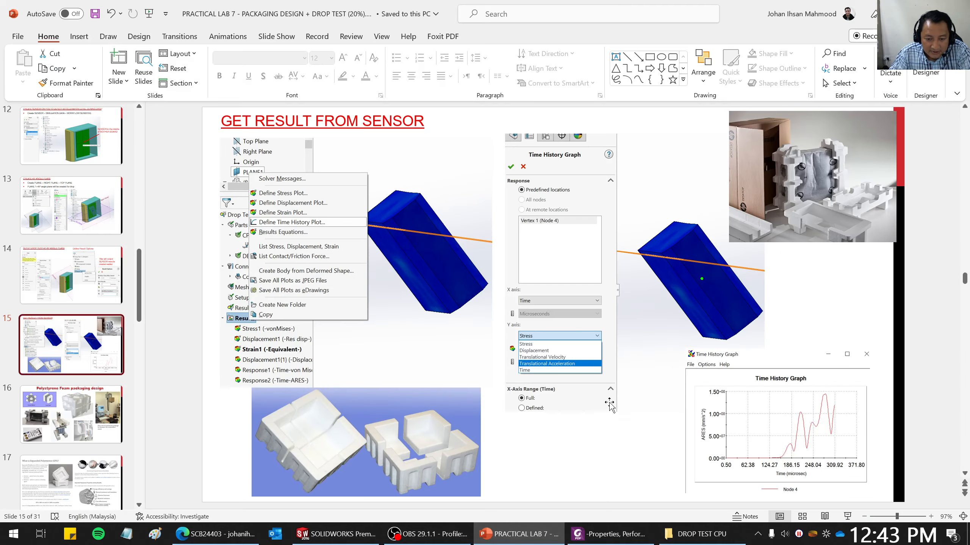
pyautogui.scroll(-1, 610, 399)
pyautogui.scroll(-4, 610, 399)
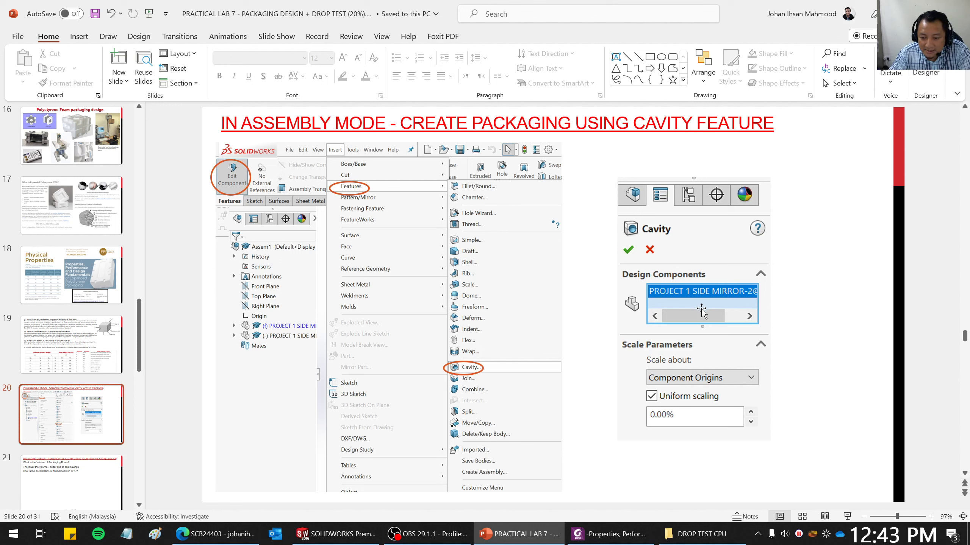
pyautogui.scroll(-1, 586, 354)
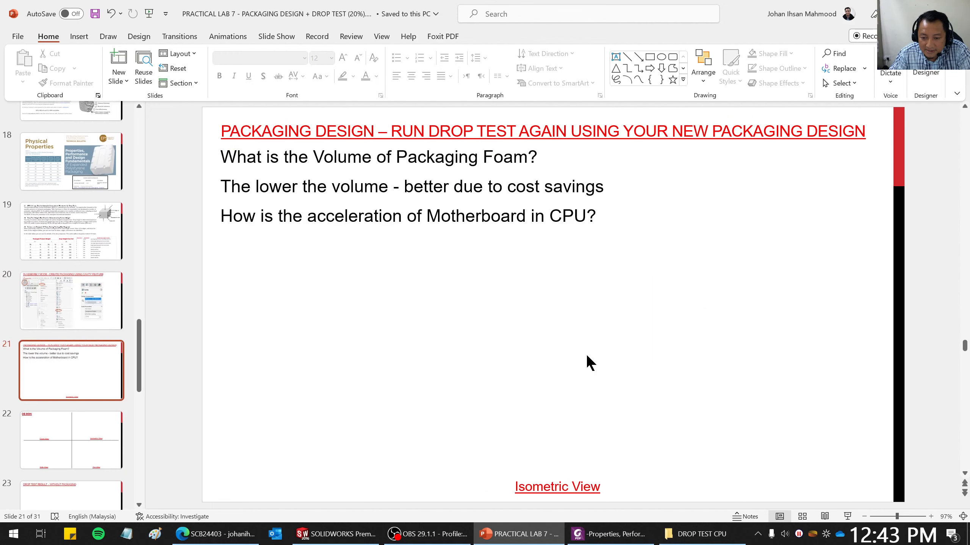
pyautogui.scroll(1, 587, 355)
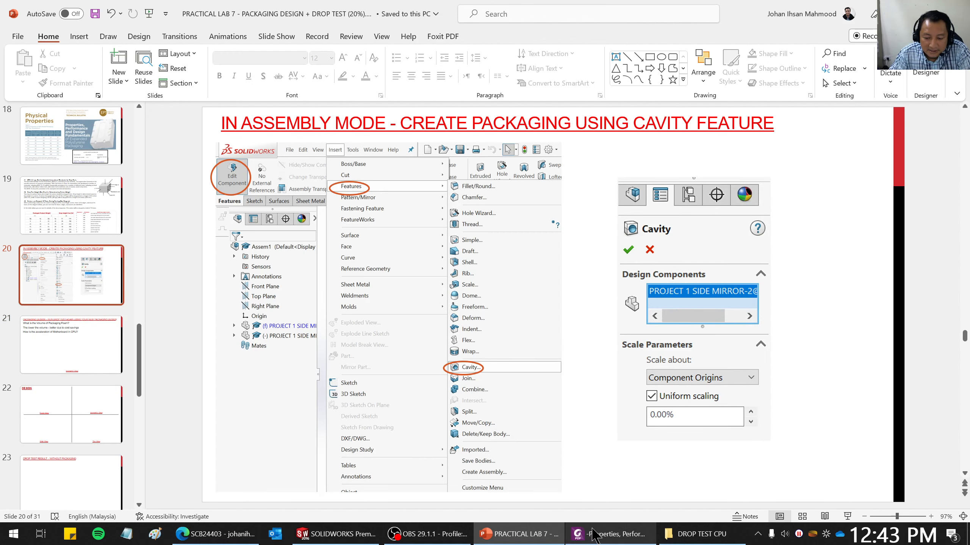
pyautogui.click(335, 534)
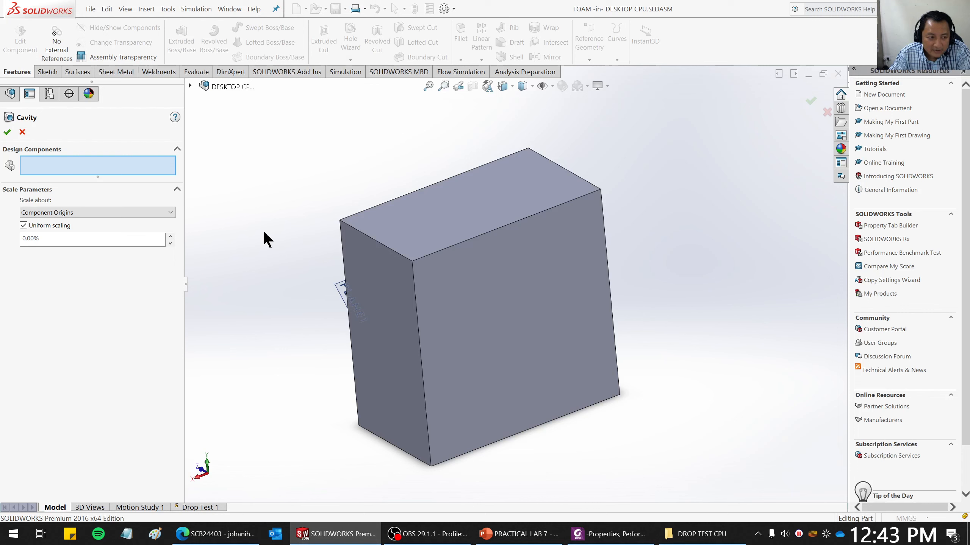
# Create the foam cavity using DESKTOP CPU and CPU MOTHERBOARD as design components, with 0.00% uniform scaling about the component origins.
pyautogui.click(190, 86)
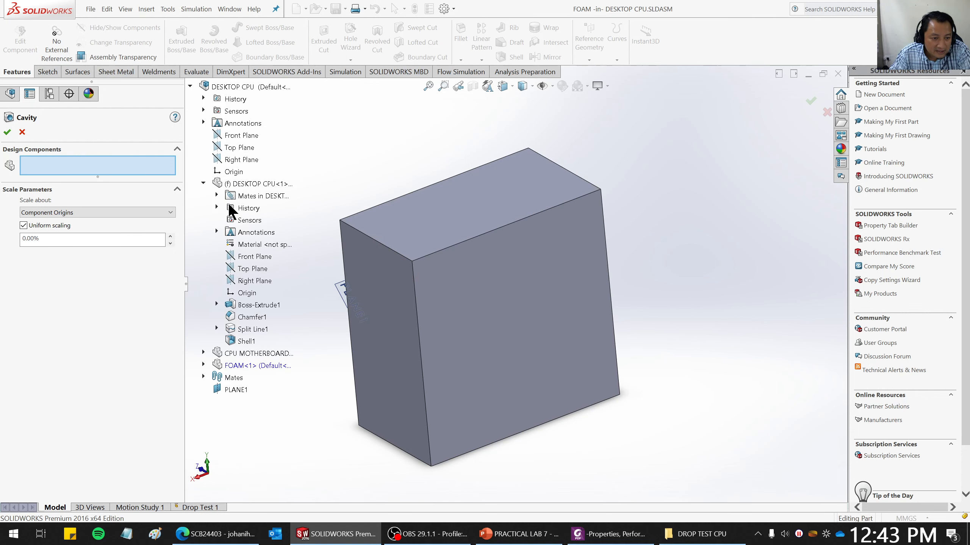
pyautogui.click(245, 185)
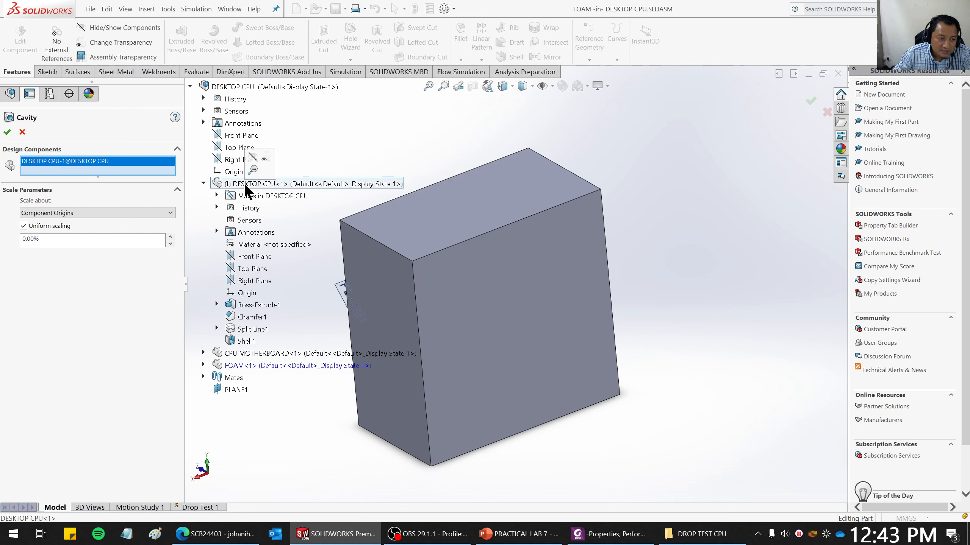
pyautogui.click(237, 354)
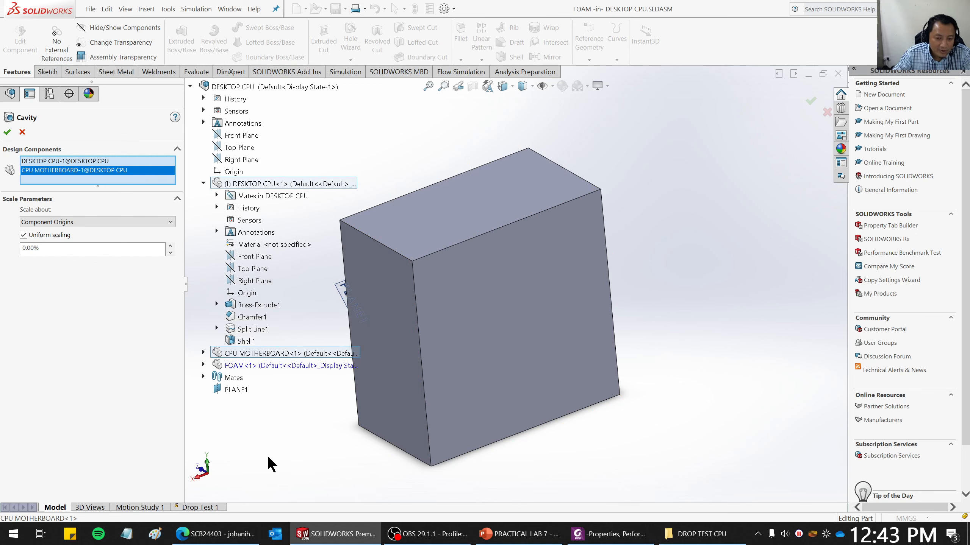
pyautogui.click(6, 133)
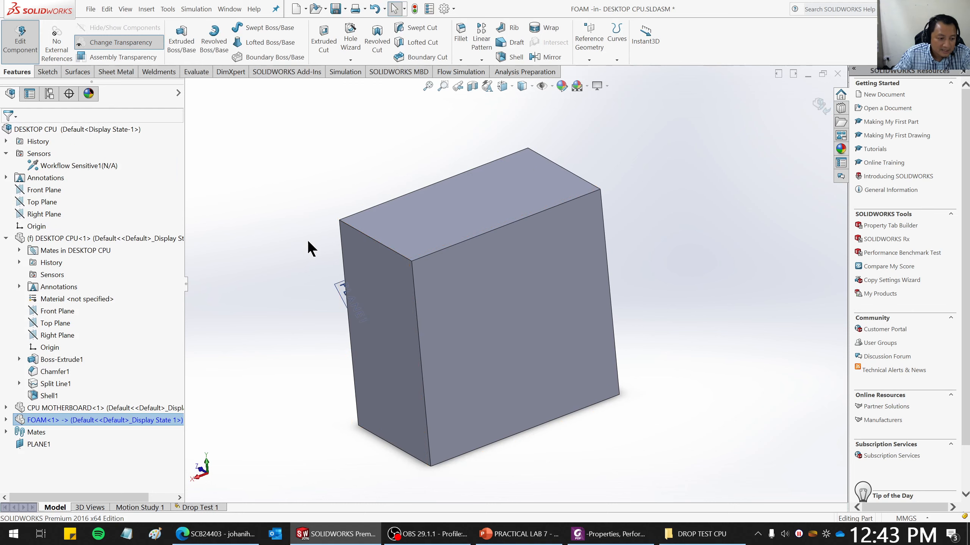
# Finish editing the FOAM component and return to the DESKTOP CPU assembly.
pyautogui.moveTo(621, 385); pyautogui.dragTo(444, 289, button='middle')
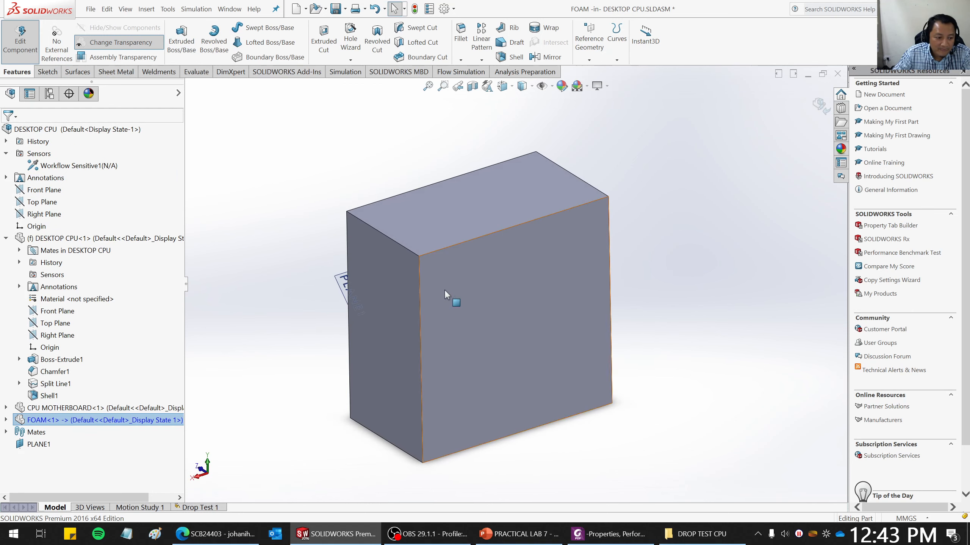
pyautogui.click(314, 147)
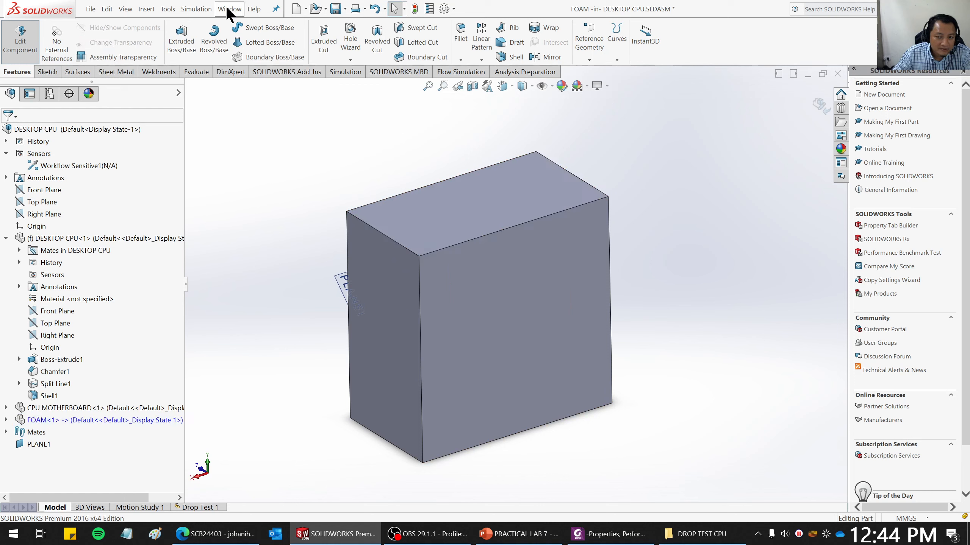
pyautogui.click(820, 104)
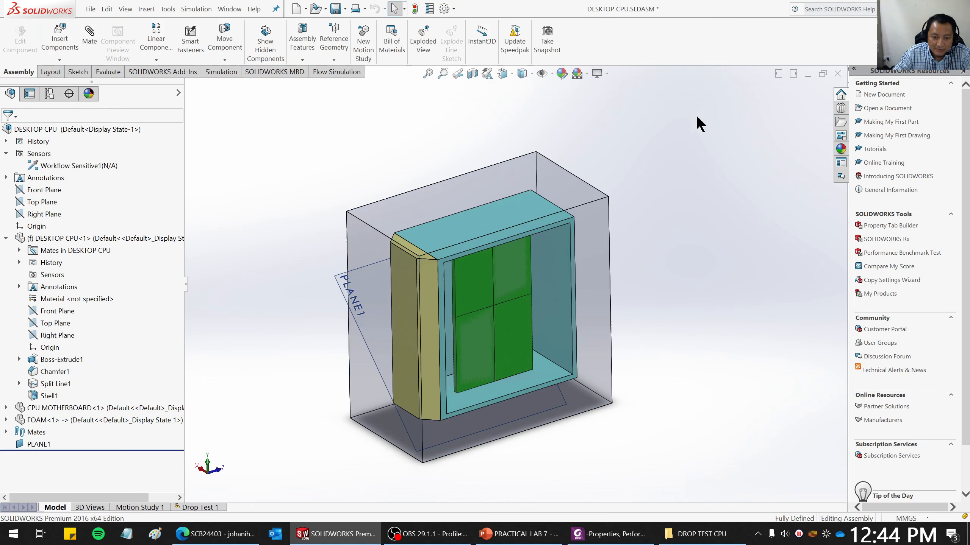
# Switch to the FOAM.SLDPRT window to work on the foam block by itself.
pyautogui.moveTo(645, 202)
pyautogui.mouseDown(button='middle')
pyautogui.moveTo(659, 184)
pyautogui.moveTo(665, 214)
pyautogui.moveTo(648, 205)
pyautogui.mouseUp(button='middle')
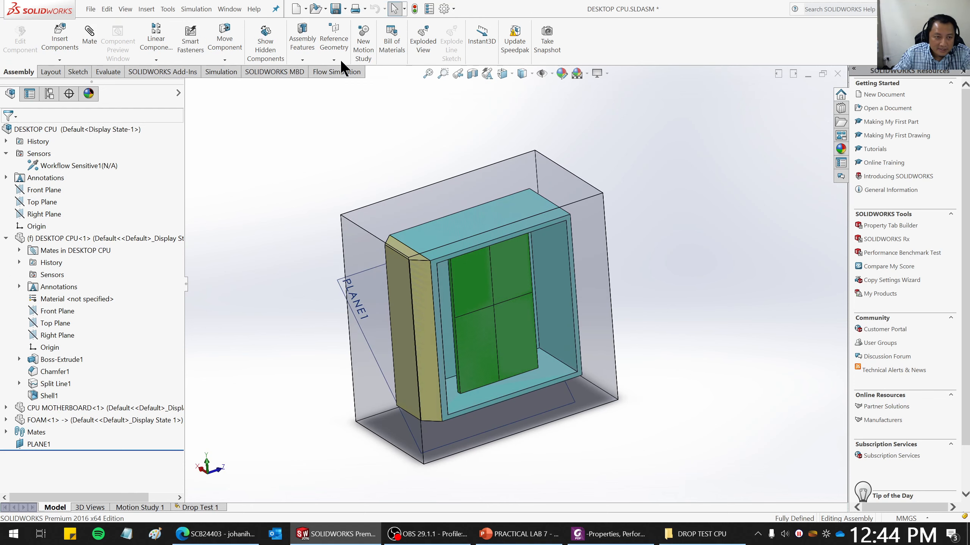
pyautogui.click(231, 10)
pyautogui.click(250, 140)
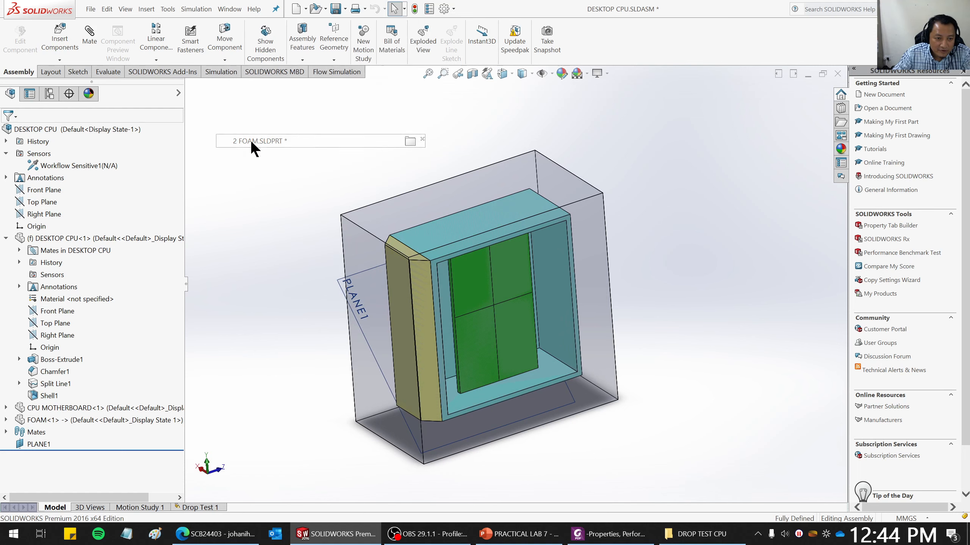
pyautogui.moveTo(678, 258); pyautogui.dragTo(662, 234, button='middle')
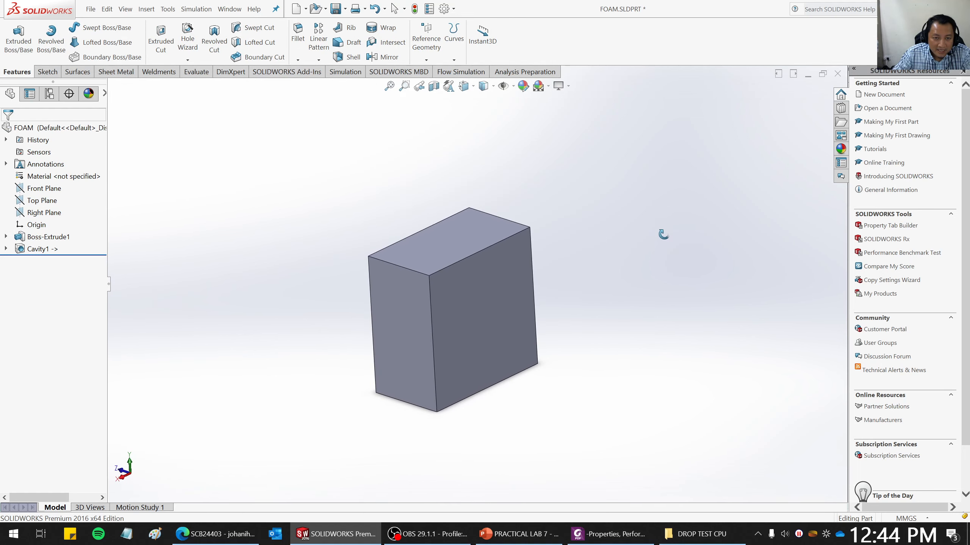
# Show the foam block with Hidden Lines Visible and examine the cavity edges inside it.
pyautogui.click(506, 85)
pyautogui.click(485, 86)
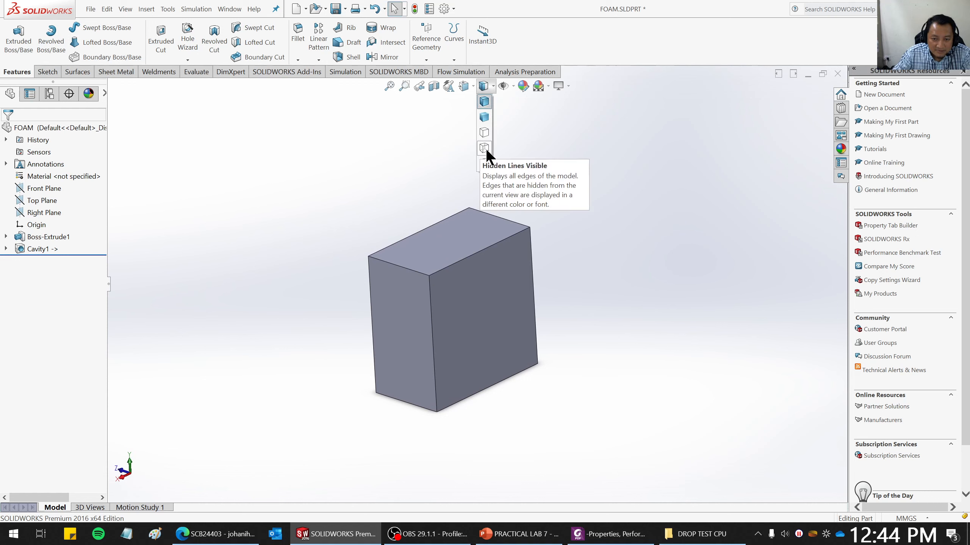
pyautogui.click(485, 148)
pyautogui.moveTo(588, 268); pyautogui.dragTo(603, 237, button='middle')
pyautogui.scroll(-3, 530, 293)
pyautogui.moveTo(531, 294); pyautogui.dragTo(441, 298, button='middle')
# Return the foam block's display style to shaded with edges.
pyautogui.click(507, 91)
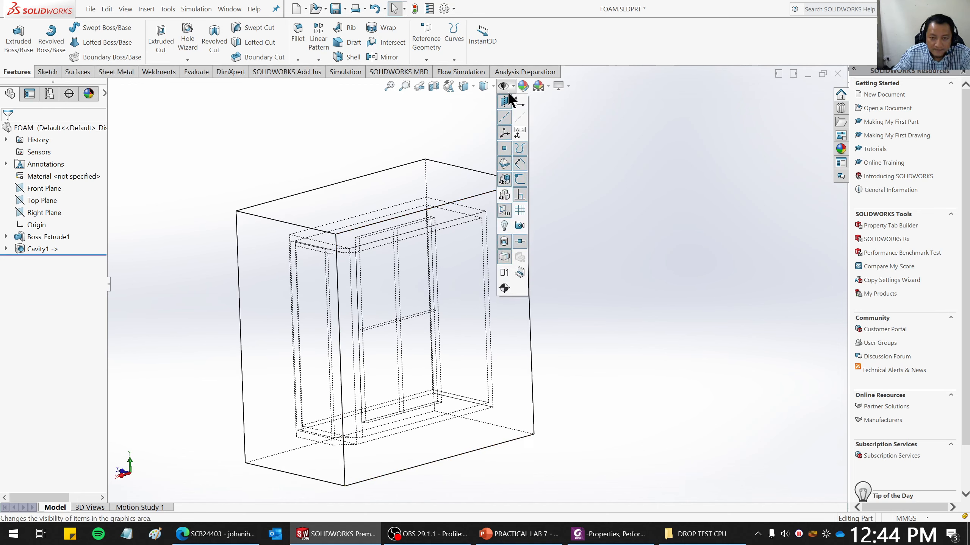
pyautogui.click(491, 88)
pyautogui.click(486, 102)
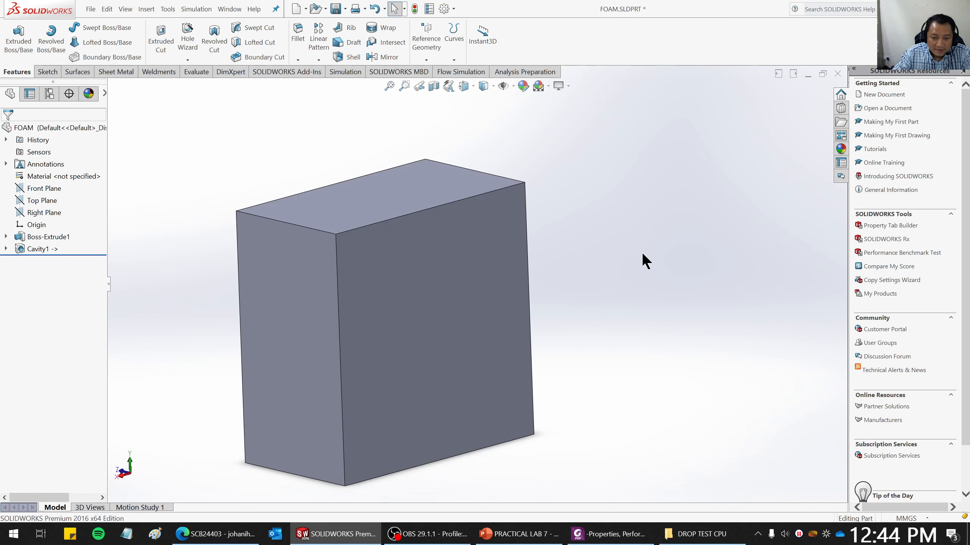
pyautogui.scroll(3, 642, 252)
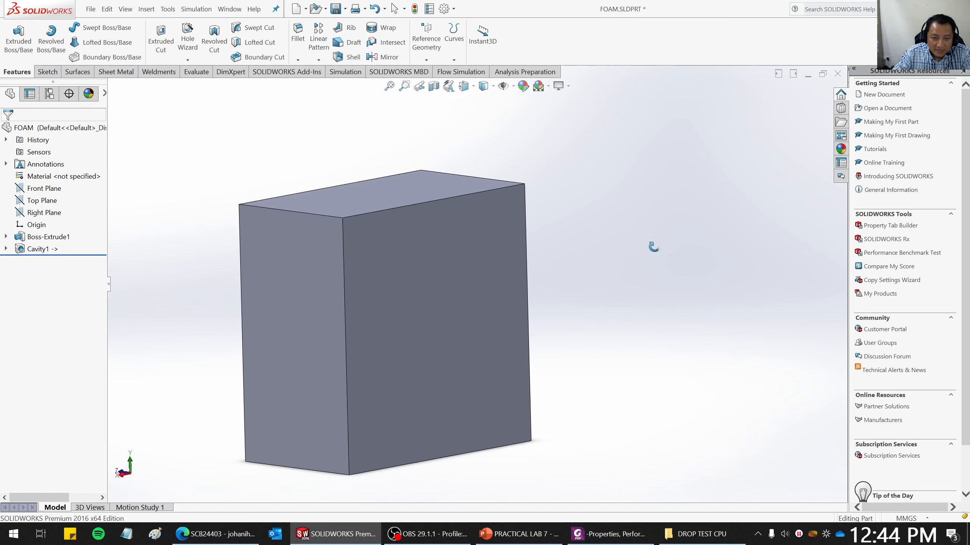
# Section the foam block at the Front Plane with a 157 mm offset, then switch the section to the Top Plane and apply it.
pyautogui.click(433, 87)
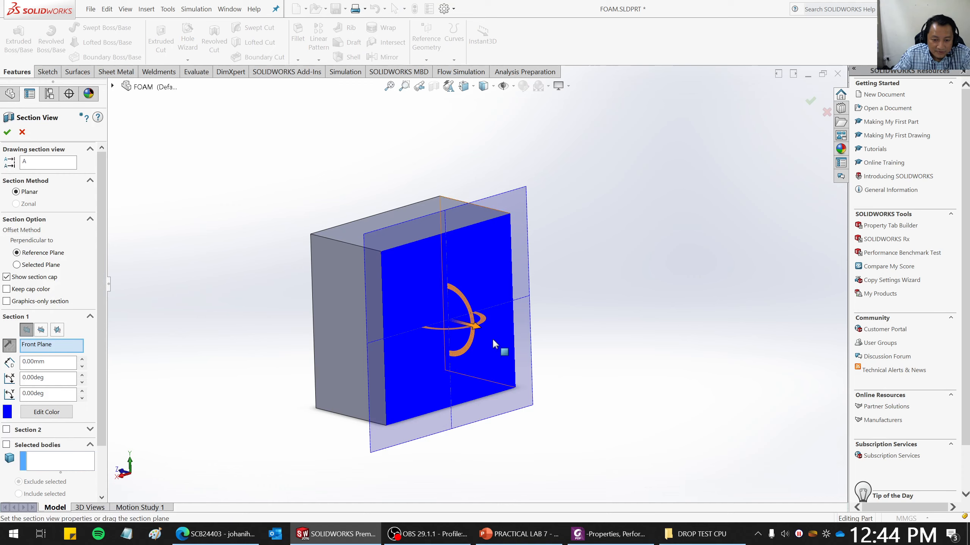
pyautogui.moveTo(477, 327); pyautogui.dragTo(433, 320)
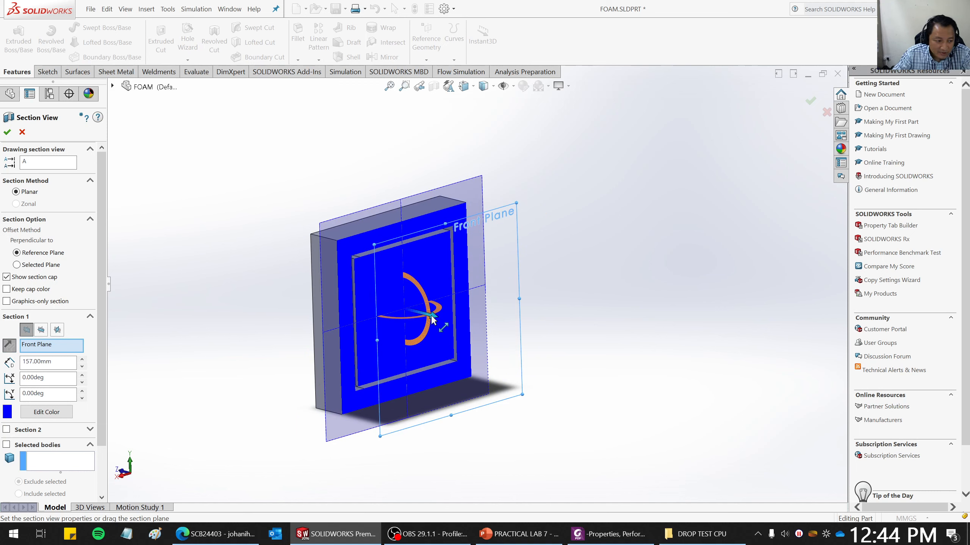
pyautogui.click(43, 327)
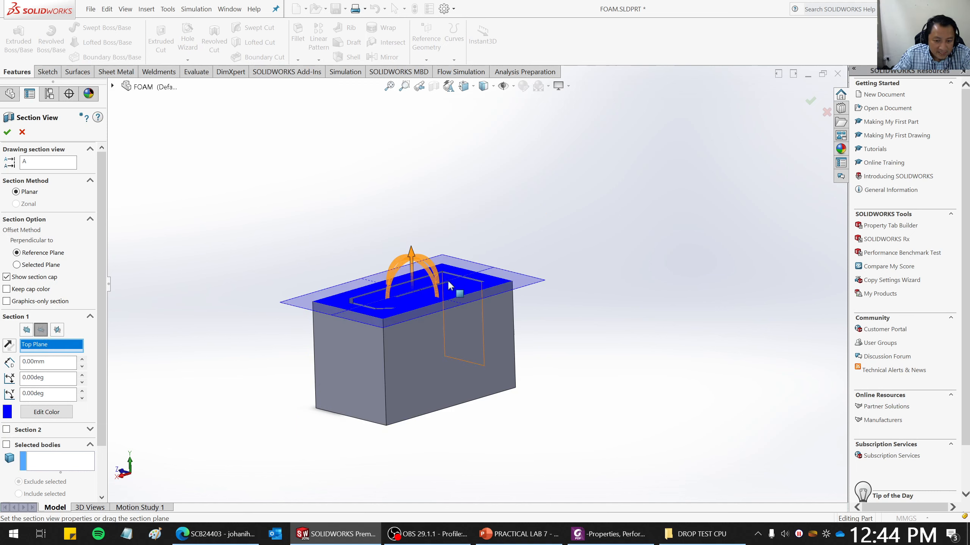
pyautogui.moveTo(450, 285); pyautogui.dragTo(312, 343, button='middle')
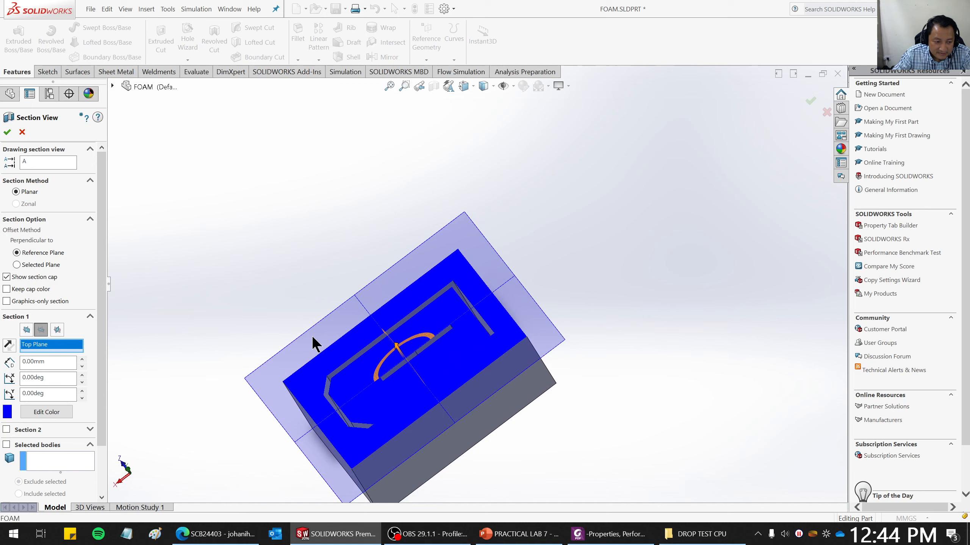
pyautogui.click(7, 132)
# Examine the cavity slots inside the sectioned foam block, then turn the section view off.
pyautogui.moveTo(358, 372); pyautogui.dragTo(435, 396, button='middle')
pyautogui.scroll(-5, 427, 300)
pyautogui.moveTo(427, 300); pyautogui.dragTo(400, 325, button='middle')
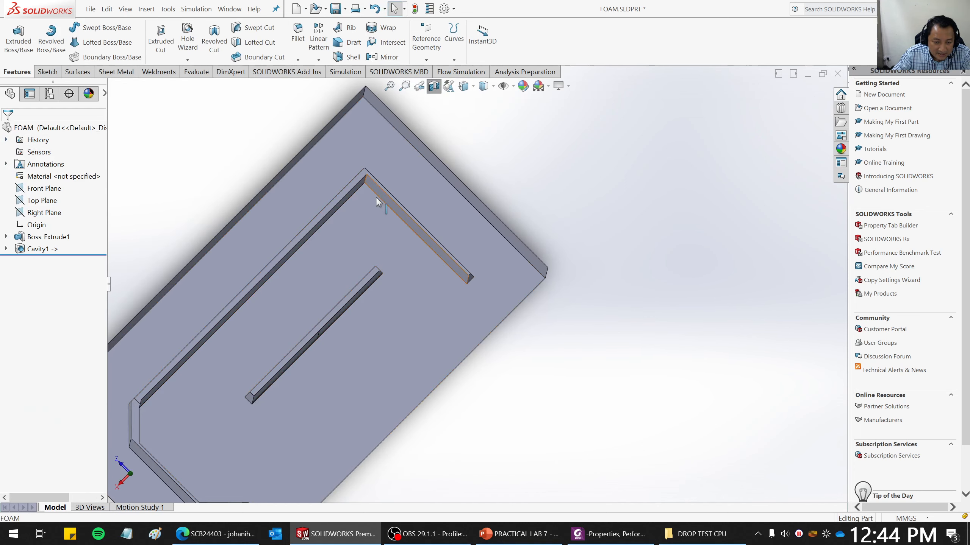
pyautogui.moveTo(394, 238); pyautogui.dragTo(392, 208, button='middle')
pyautogui.moveTo(380, 241); pyautogui.dragTo(479, 263, button='middle')
pyautogui.scroll(4, 530, 300)
pyautogui.moveTo(530, 301); pyautogui.dragTo(404, 218, button='middle')
pyautogui.click(434, 86)
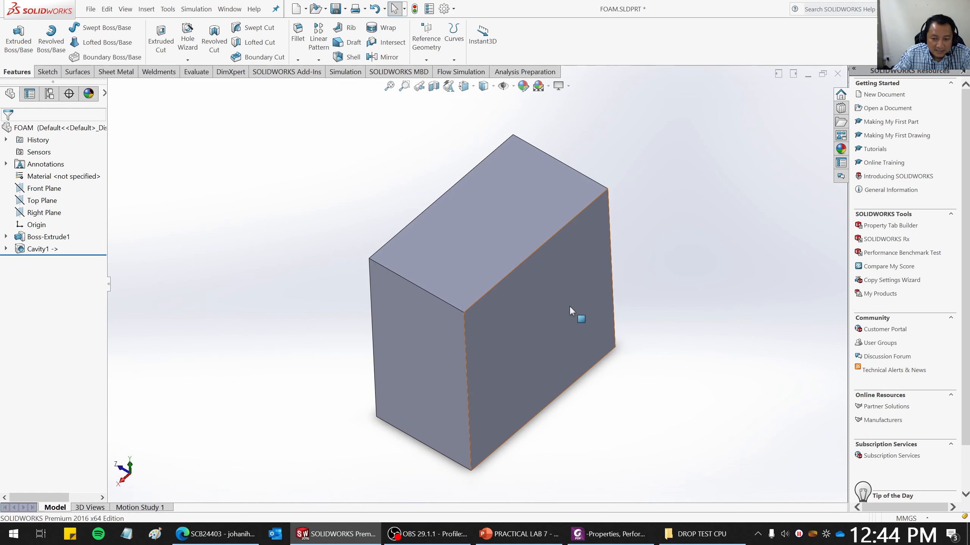
# Show the foam block's internal cavity edges with the Hidden Lines Visible display style.
pyautogui.moveTo(576, 310); pyautogui.dragTo(520, 183, button='middle')
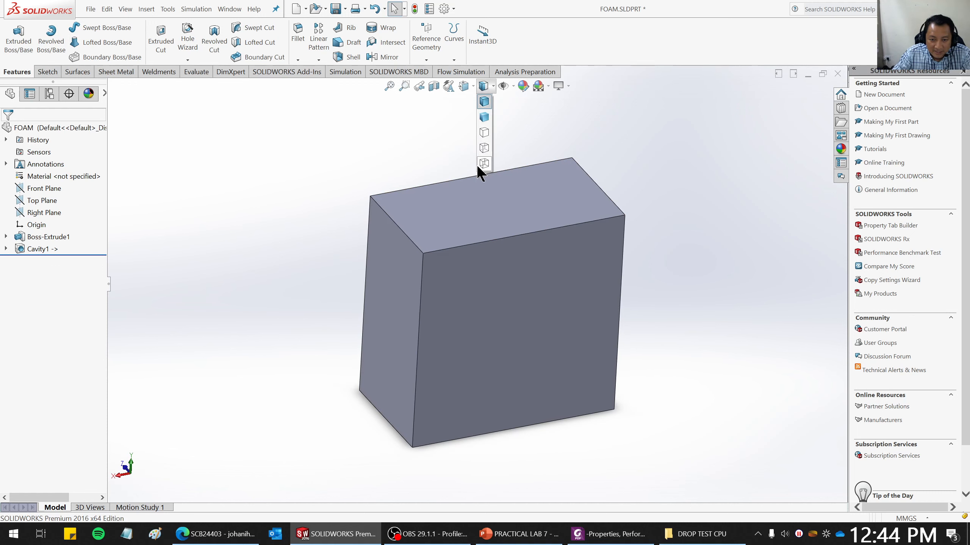
pyautogui.click(484, 164)
pyautogui.moveTo(484, 151); pyautogui.dragTo(595, 336, button='middle')
# Switch to the browser and review the common cushioning types and end cap examples in the Package cushioning Wikipedia article.
pyautogui.click(215, 534)
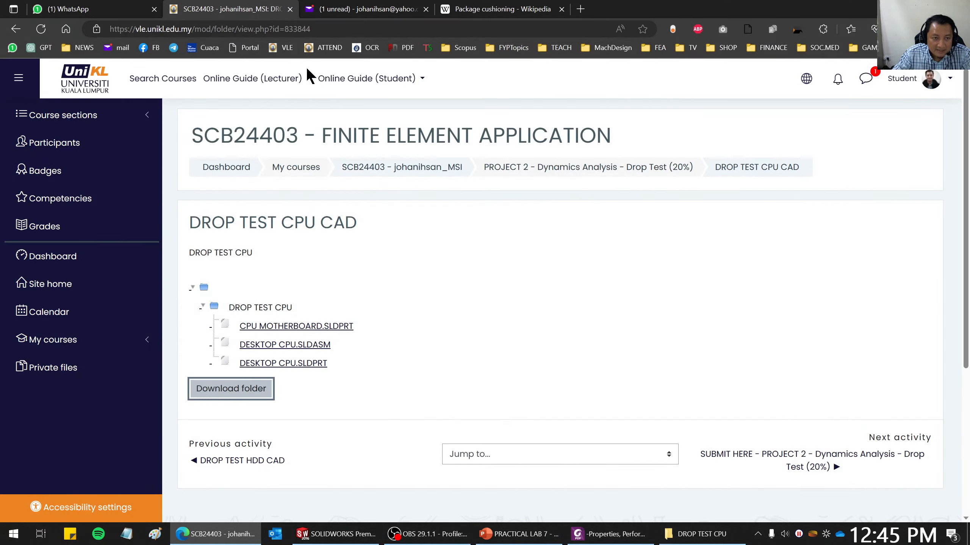
pyautogui.click(481, 9)
pyautogui.scroll(5, 779, 272)
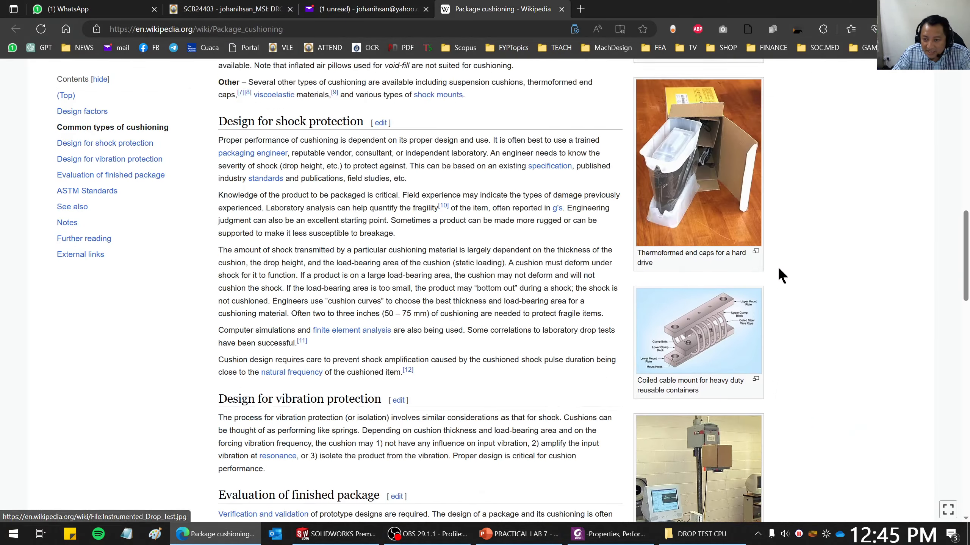
pyautogui.scroll(10, 826, 286)
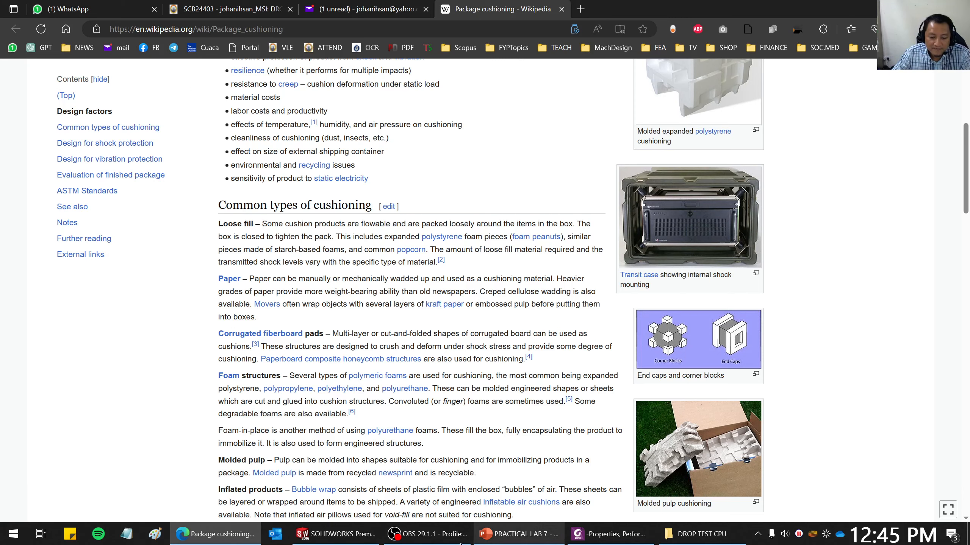
# Return to SOLIDWORKS, switch to the DESKTOP CPU.SLDASM window and rebuild the assembly with the changed foam.
pyautogui.click(336, 534)
pyautogui.moveTo(532, 382); pyautogui.dragTo(643, 283, button='middle')
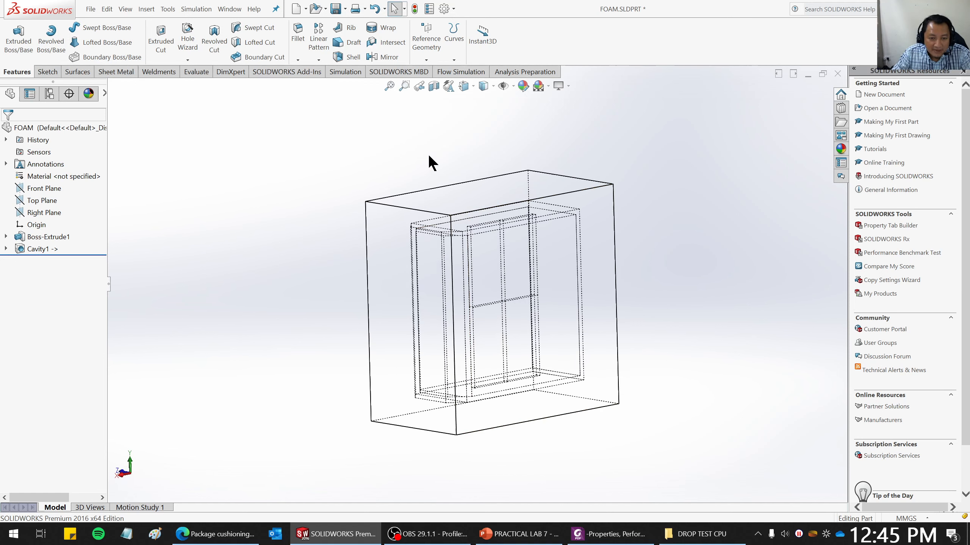
pyautogui.click(230, 8)
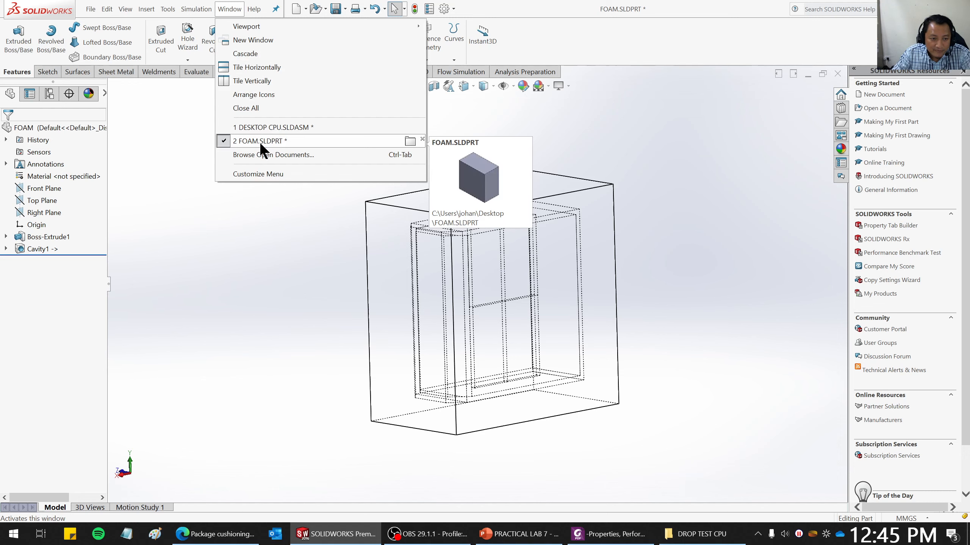
pyautogui.click(261, 126)
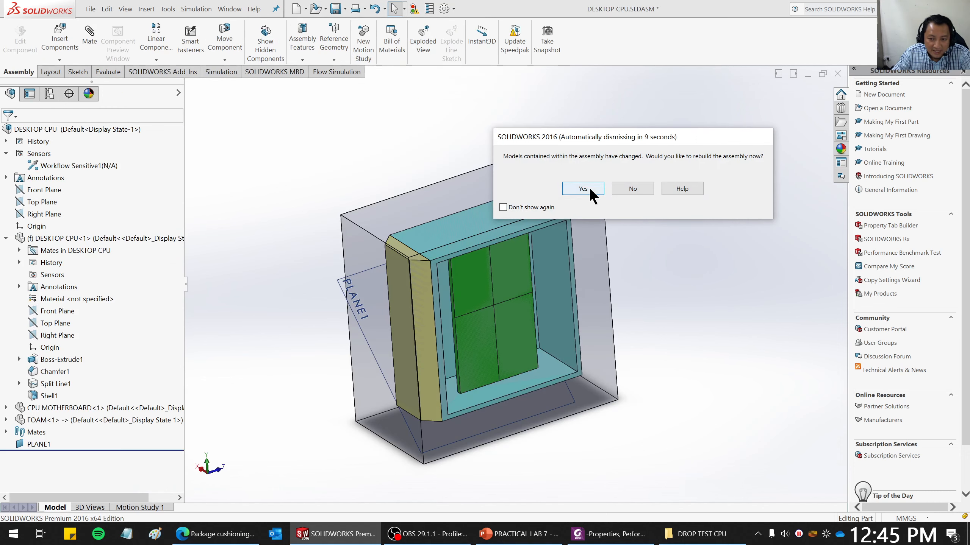
pyautogui.click(583, 188)
pyautogui.moveTo(677, 302); pyautogui.dragTo(576, 384, button='middle')
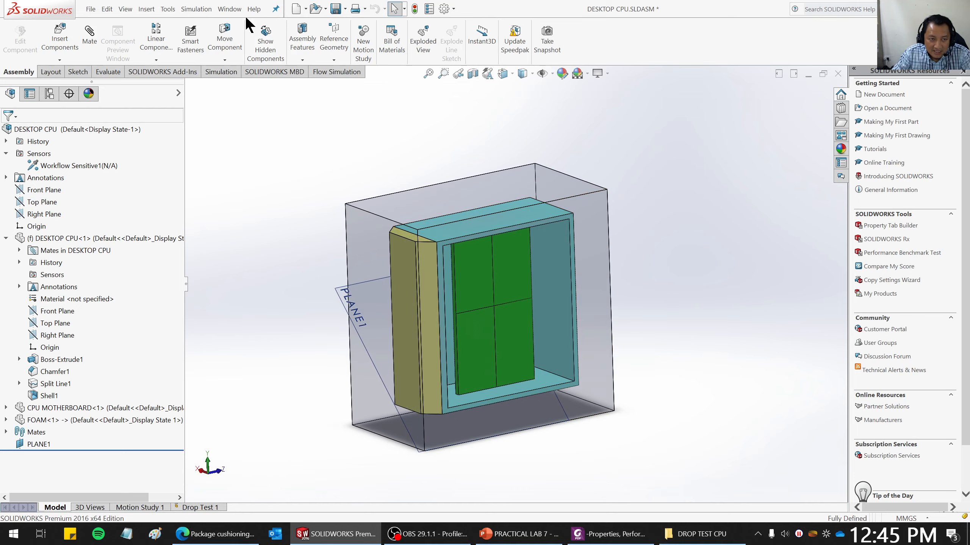
# Switch back to the FOAM.SLDPRT window and set the block's display style to Shaded With Edges.
pyautogui.click(232, 11)
pyautogui.click(233, 140)
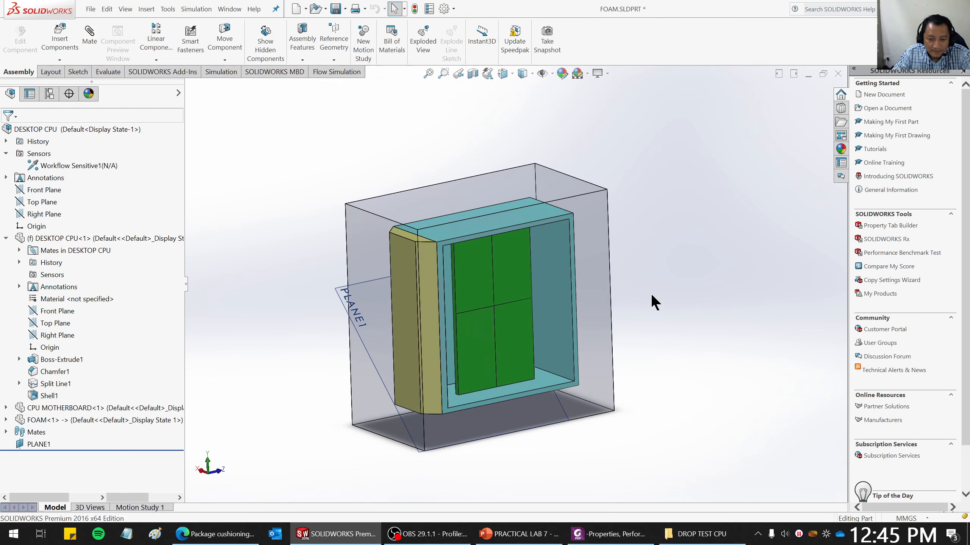
pyautogui.moveTo(647, 296)
pyautogui.mouseDown(button='middle')
pyautogui.moveTo(645, 308)
pyautogui.moveTo(665, 288)
pyautogui.moveTo(626, 307)
pyautogui.moveTo(647, 290)
pyautogui.moveTo(634, 272)
pyautogui.moveTo(643, 284)
pyautogui.mouseUp(button='middle')
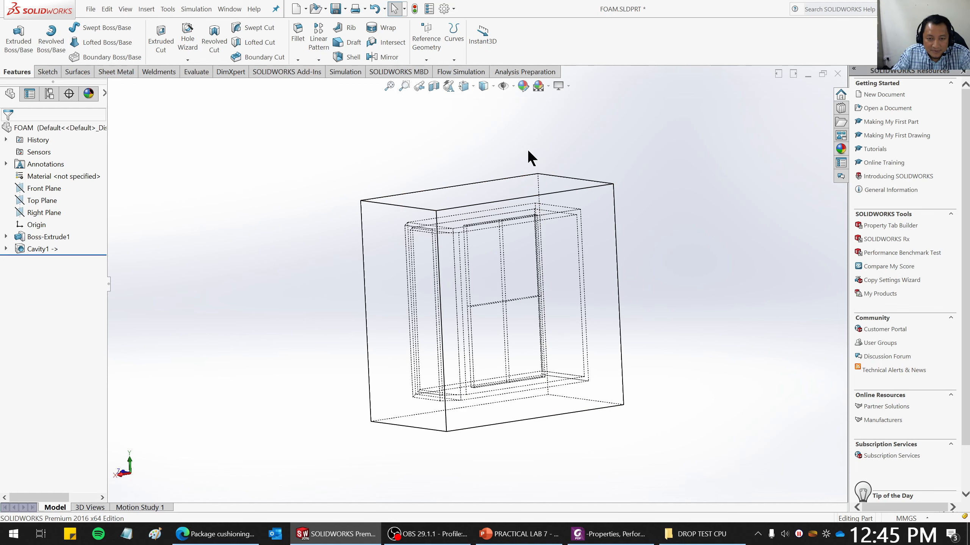
pyautogui.click(485, 87)
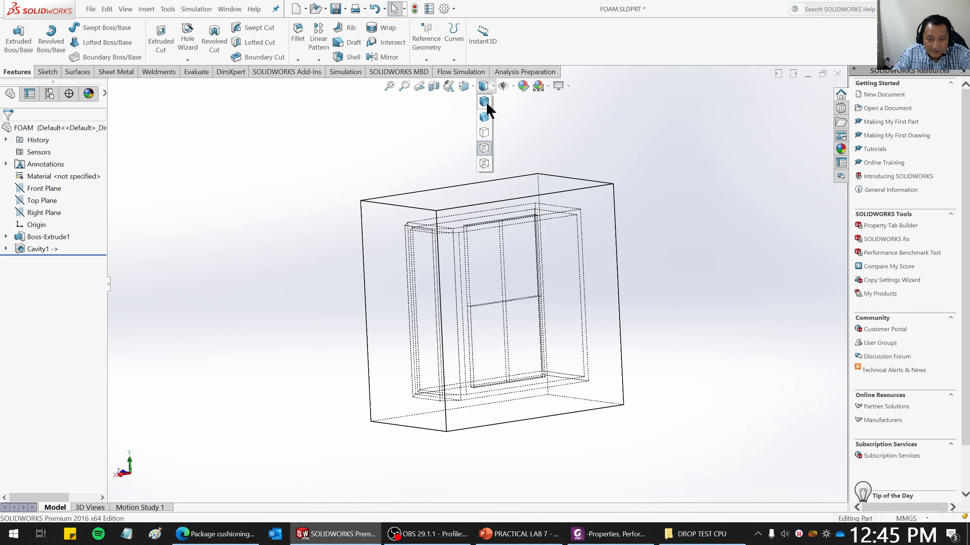
pyautogui.click(486, 102)
pyautogui.moveTo(634, 245); pyautogui.dragTo(613, 273, button='middle')
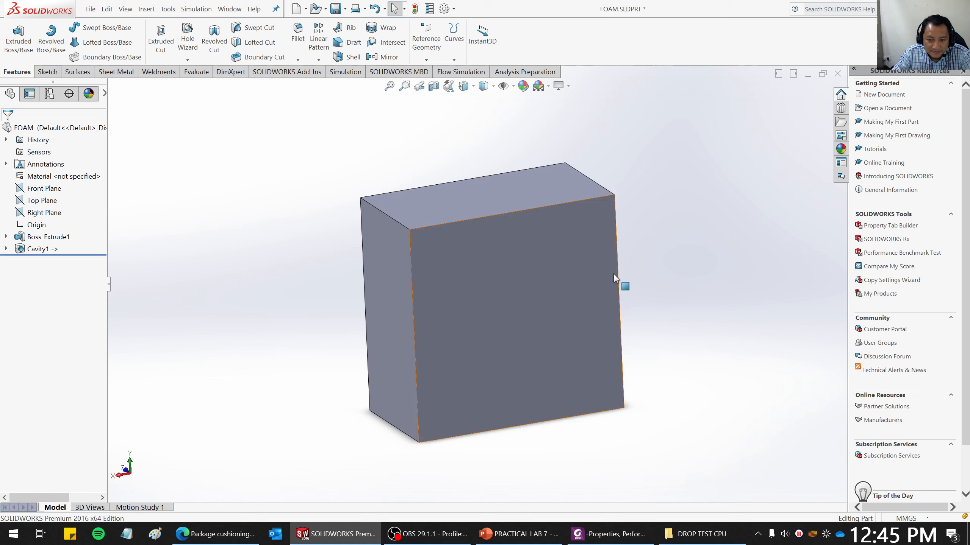
# Start a sketch on the foam block's large front face and view it normal to the screen.
pyautogui.click(595, 235)
pyautogui.rightClick(595, 233)
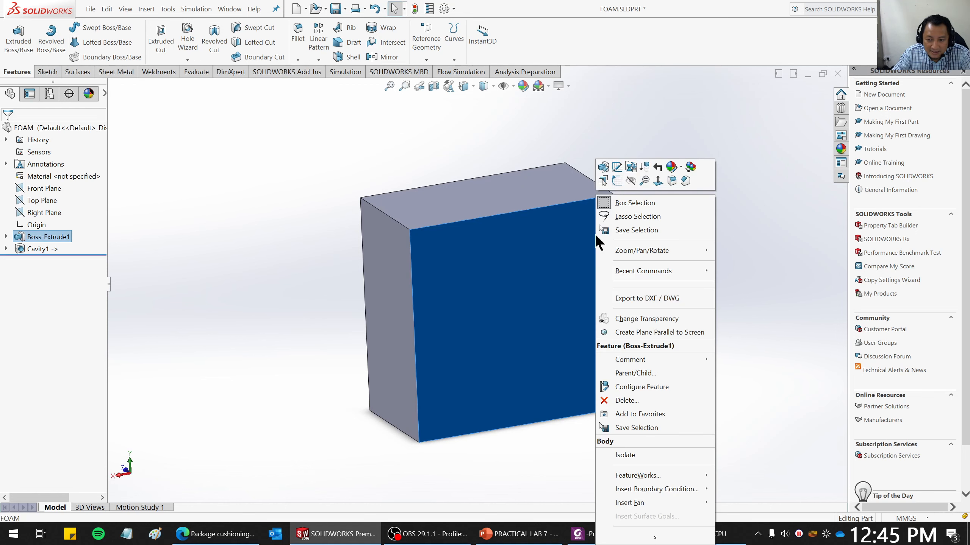
pyautogui.click(617, 181)
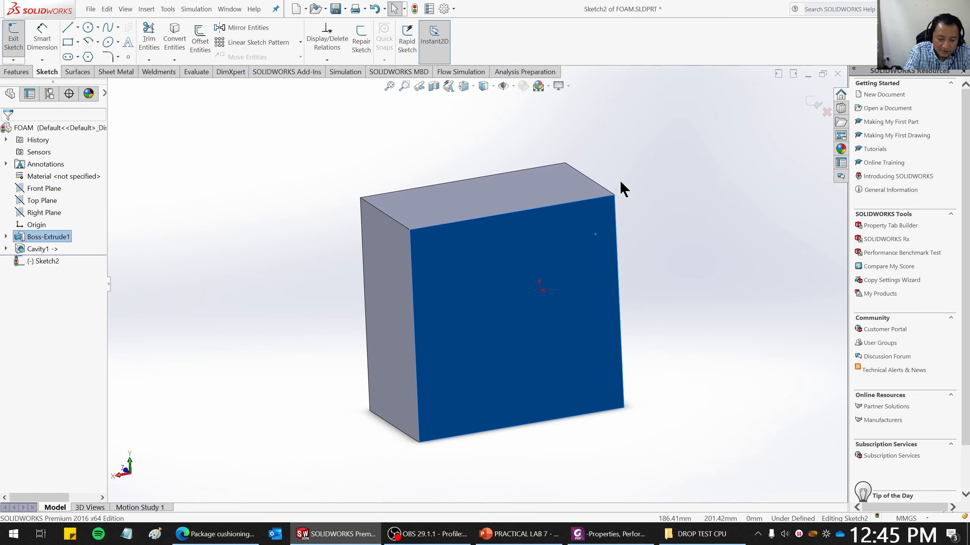
pyautogui.hotkey('ctrl', '8')
pyautogui.scroll(2, 429, 325)
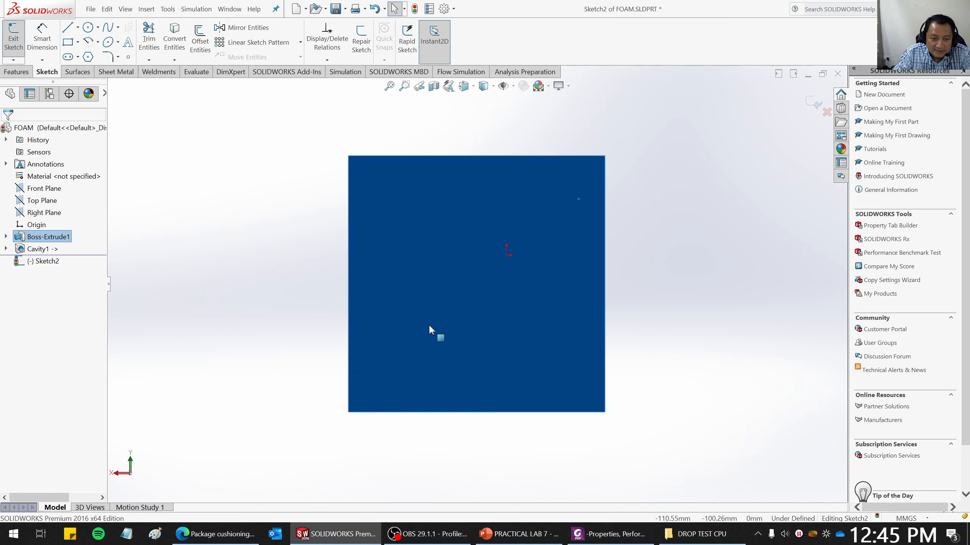
# Draw a corner rectangle about 693 by 229 mm across the middle of the face, extending past both vertical sides.
pyautogui.click(304, 227)
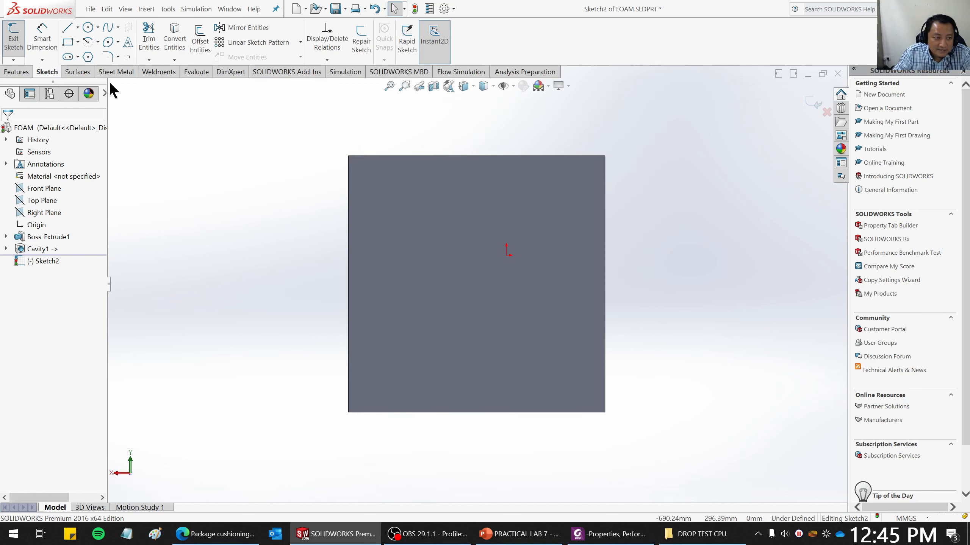
pyautogui.click(295, 203)
pyautogui.click(691, 334)
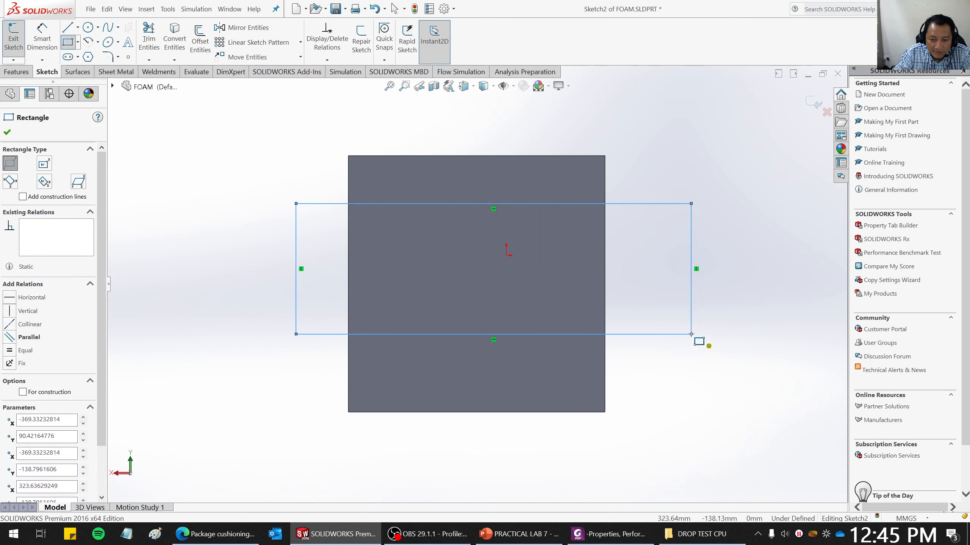
# Dimension the rectangle's upper edge 150 mm below the foam block's top edge.
pyautogui.click(46, 31)
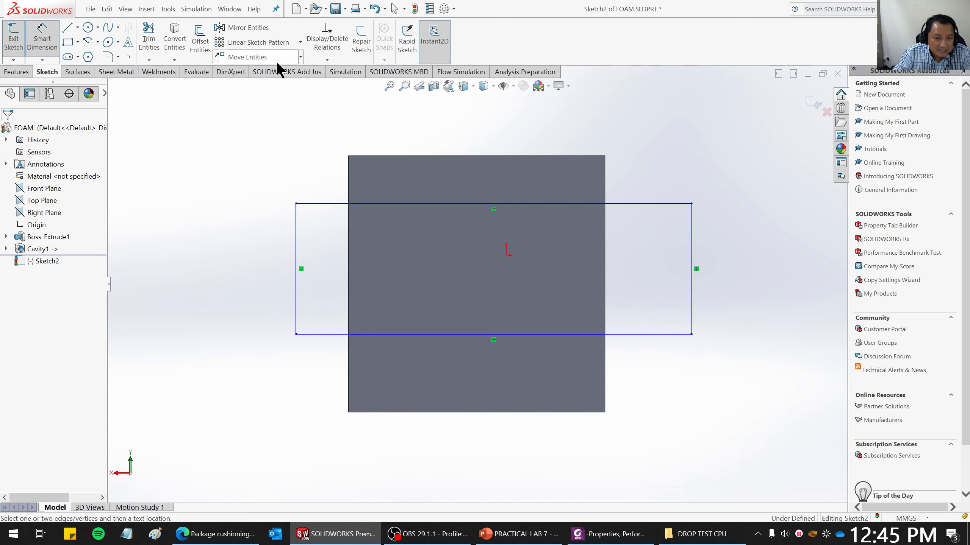
pyautogui.click(405, 156)
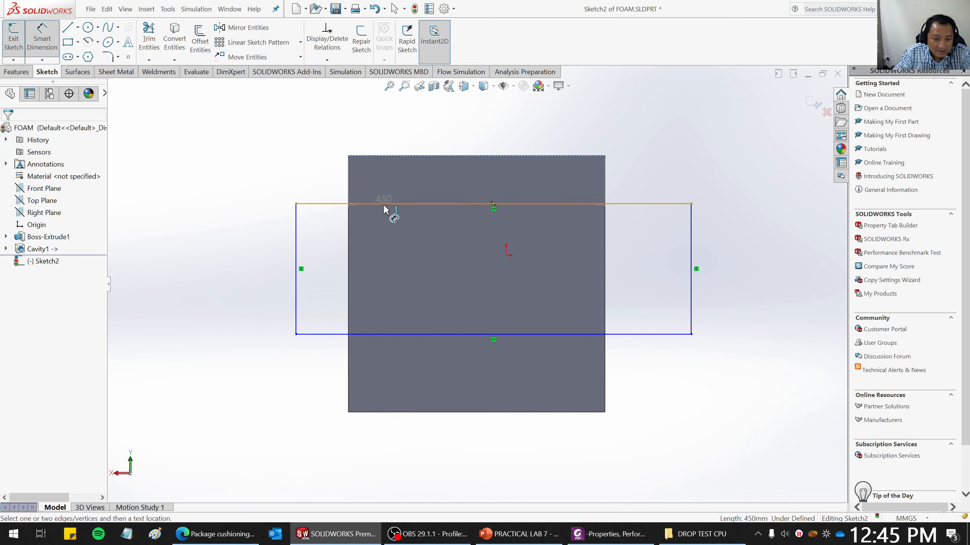
pyautogui.click(369, 204)
pyautogui.click(229, 197)
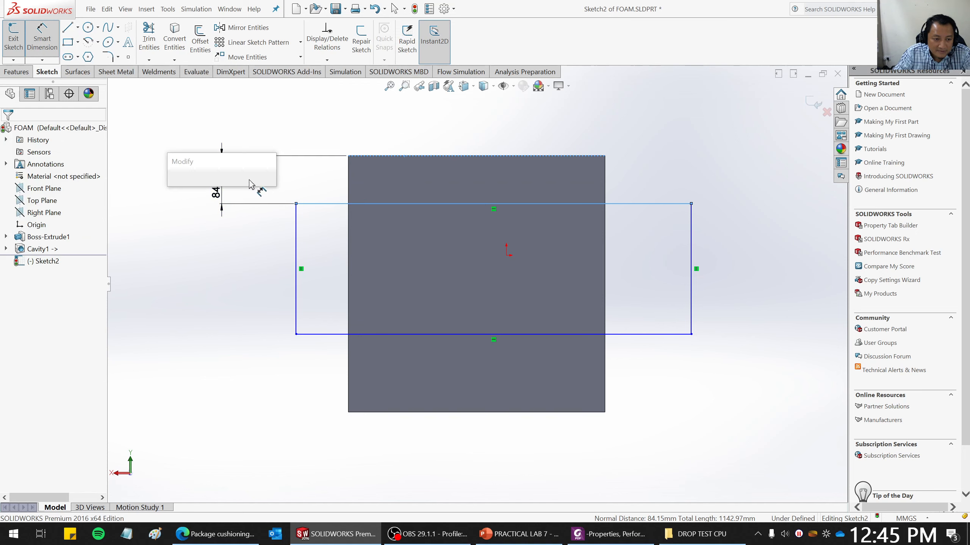
pyautogui.write('150')
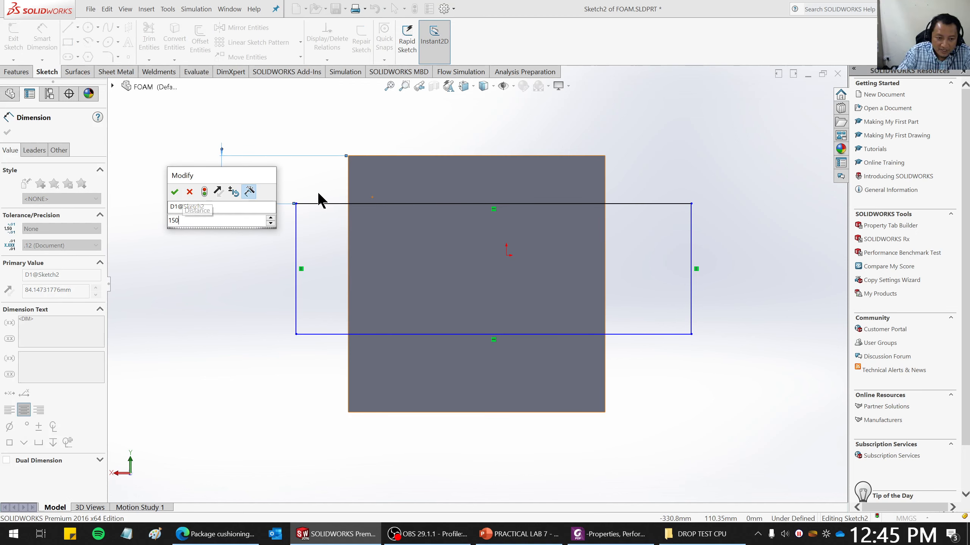
pyautogui.press('Return')
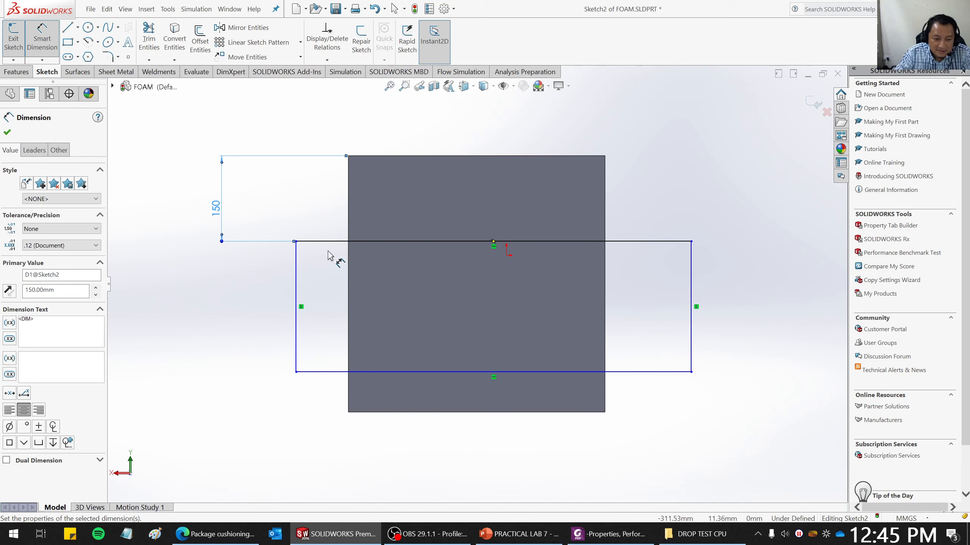
# Dimension the rectangle's lower edge 150 mm above the foam block's bottom edge.
pyautogui.click(319, 372)
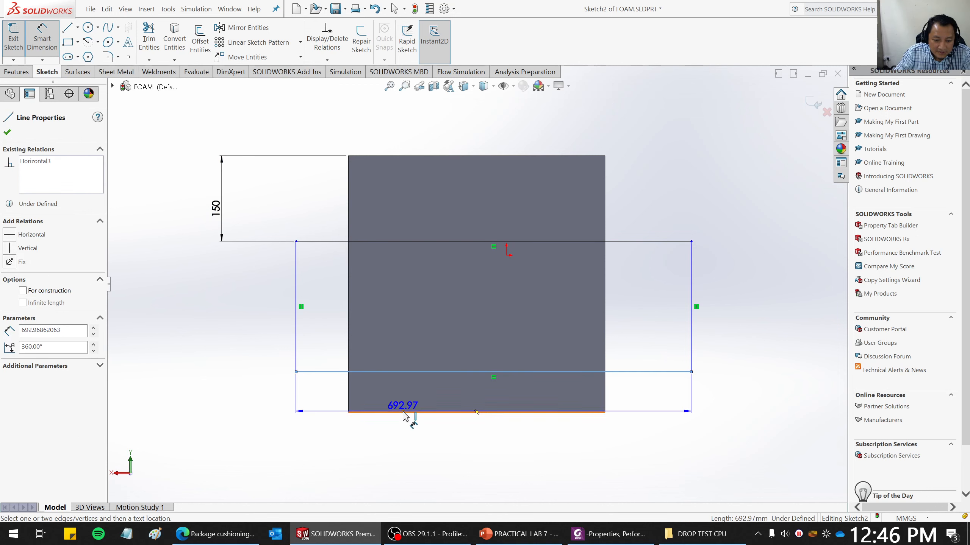
pyautogui.click(403, 412)
pyautogui.click(187, 397)
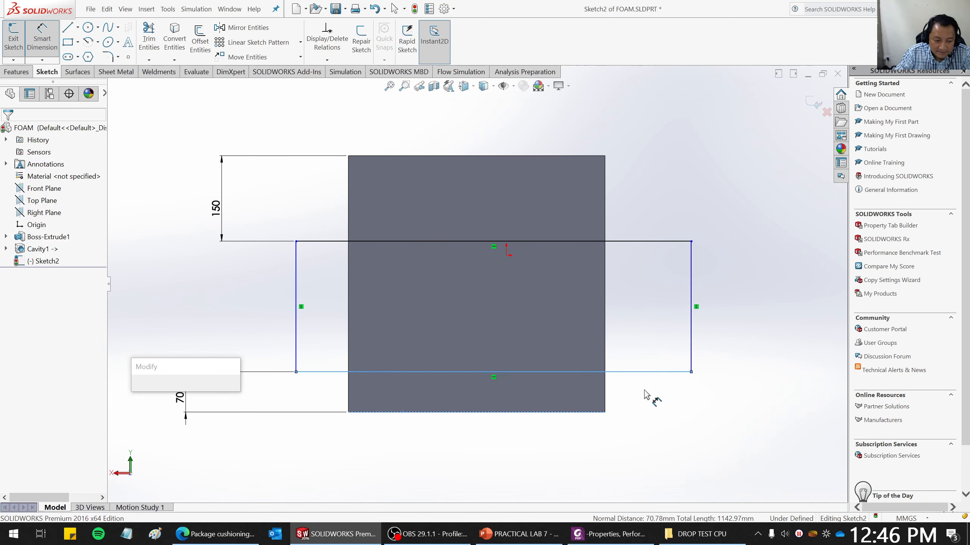
pyautogui.write('150')
pyautogui.press('Return')
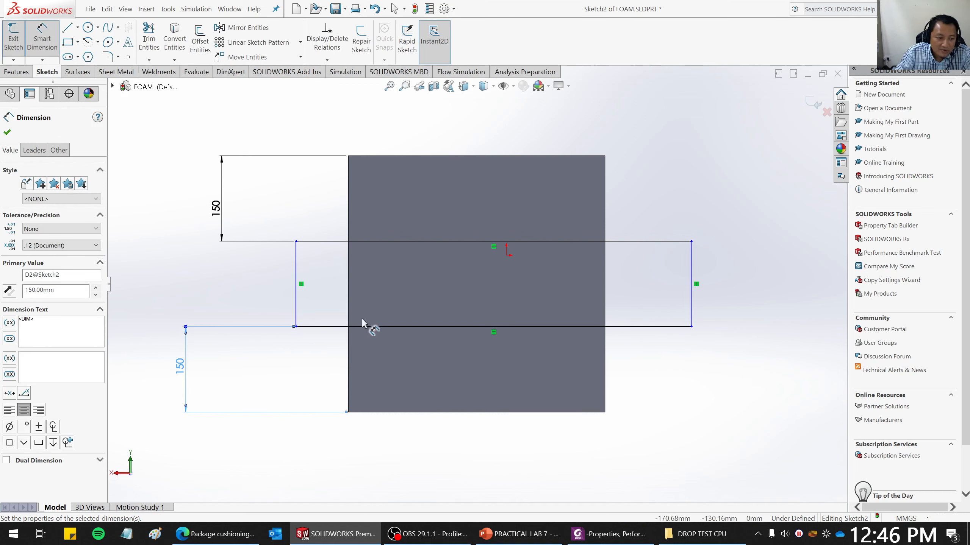
# Set both the upper and lower edge distances of the rectangle to 120 mm.
pyautogui.click(212, 211)
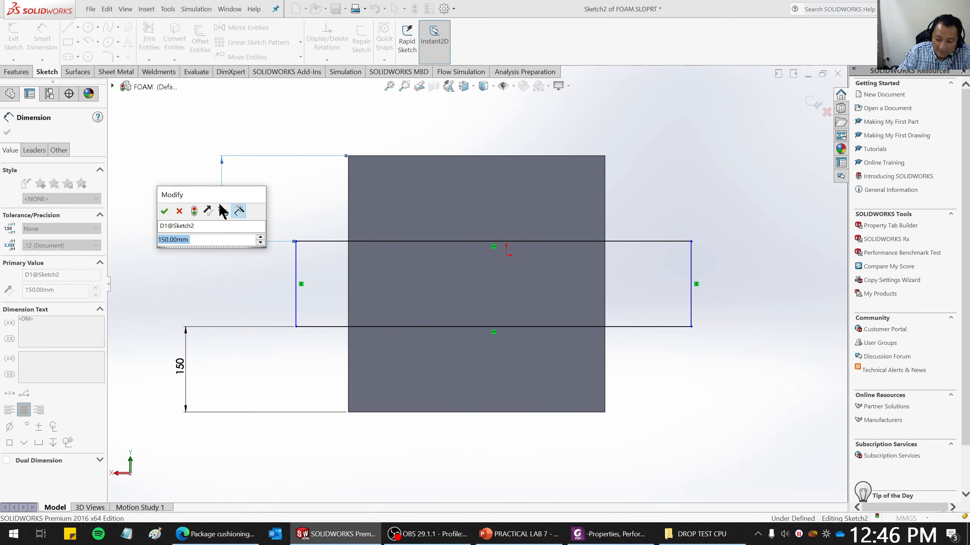
pyautogui.write('120')
pyautogui.press('Return')
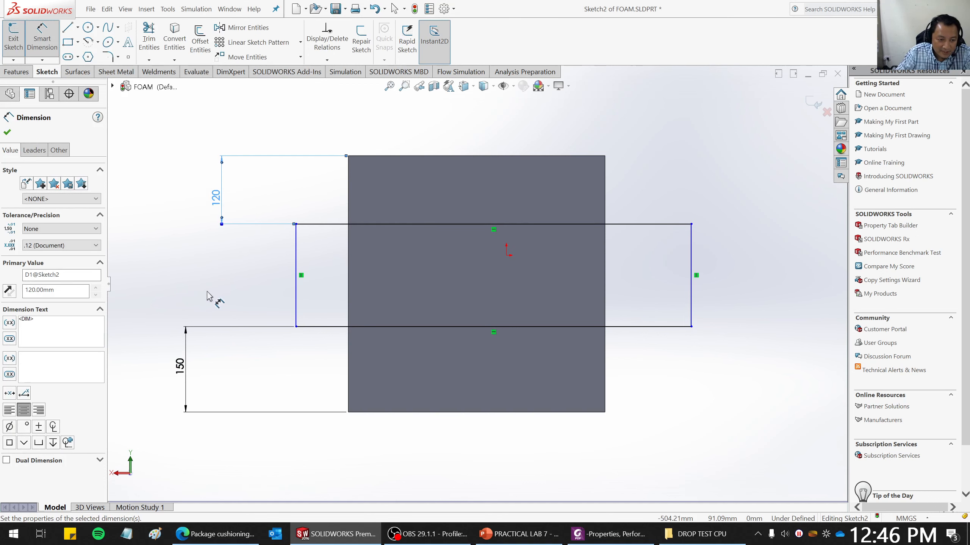
pyautogui.click(181, 370)
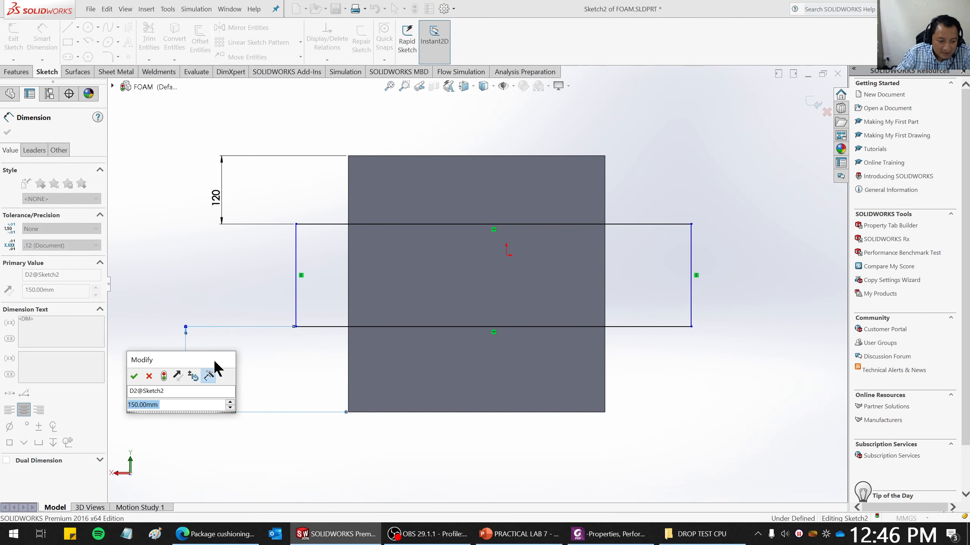
pyautogui.write('120')
pyautogui.press('Return')
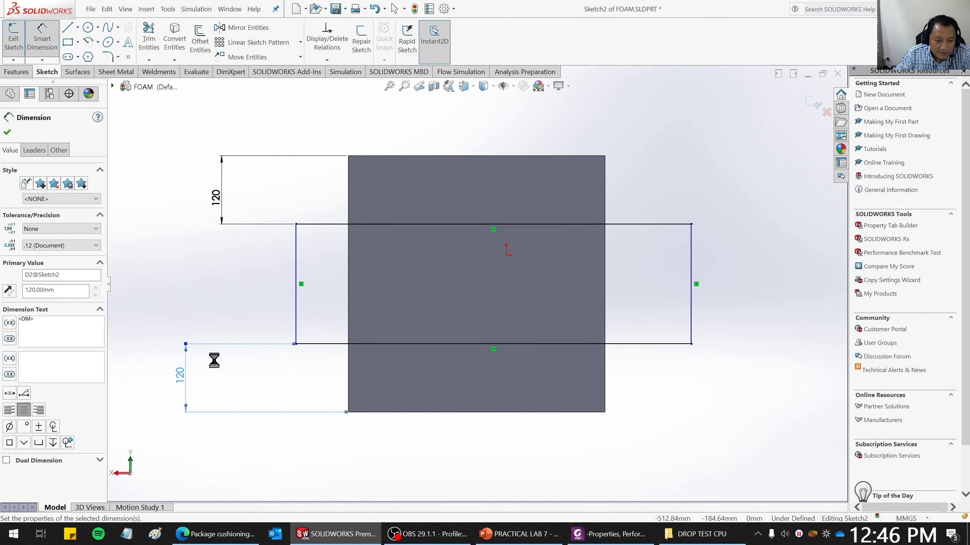
# Cut the rectangle sketch Through All across the middle of the foam block, keeping all bodies.
pyautogui.click(7, 133)
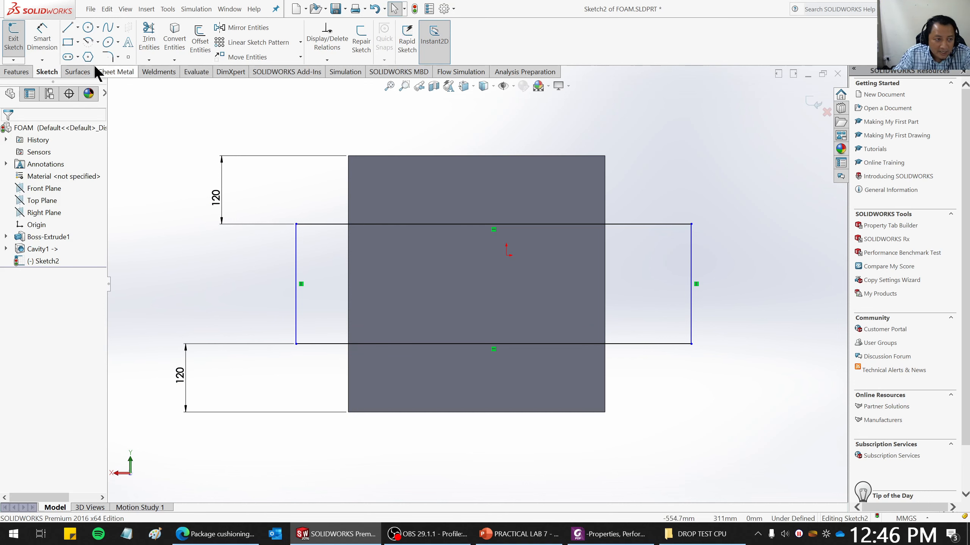
pyautogui.moveTo(405, 136); pyautogui.dragTo(442, 181, button='middle')
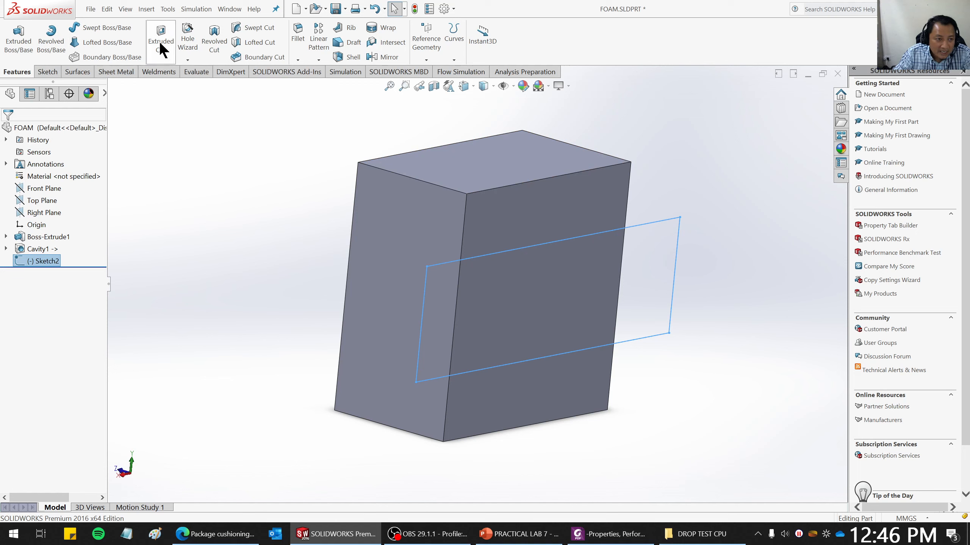
pyautogui.click(160, 43)
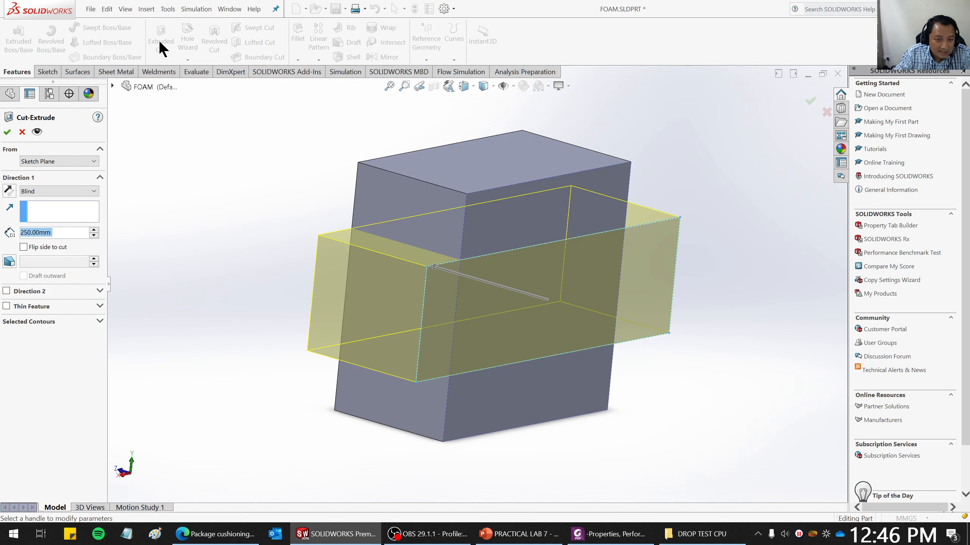
pyautogui.click(32, 188)
pyautogui.click(34, 206)
pyautogui.click(7, 133)
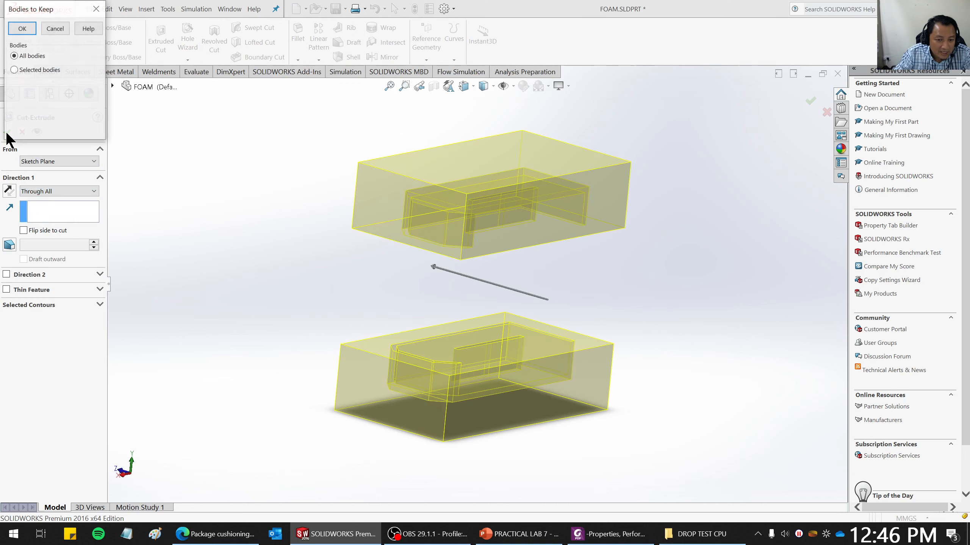
pyautogui.click(21, 28)
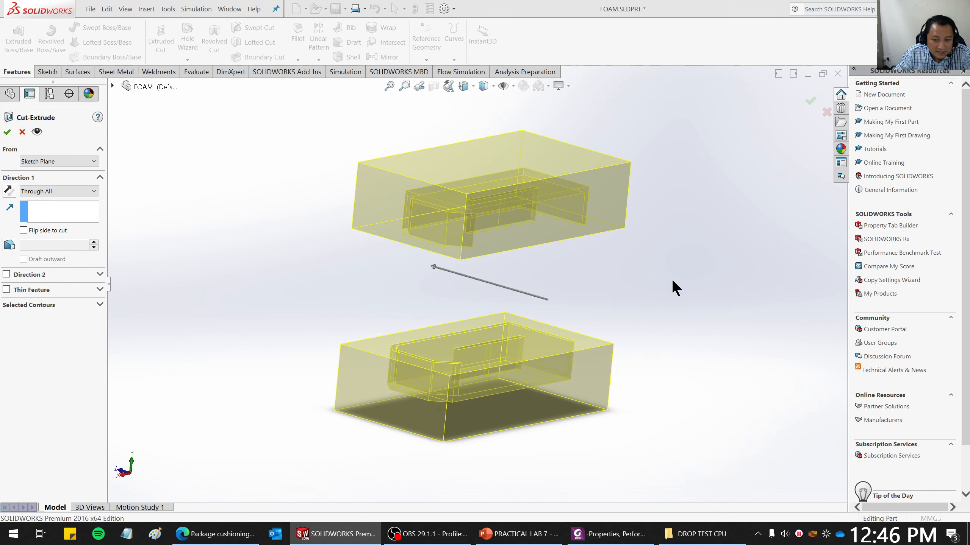
# Examine the cavity slots exposed on the inner faces of the two separated foam caps.
pyautogui.moveTo(645, 305)
pyautogui.mouseDown(button='middle')
pyautogui.moveTo(606, 238)
pyautogui.moveTo(618, 176)
pyautogui.moveTo(645, 267)
pyautogui.moveTo(654, 358)
pyautogui.moveTo(688, 279)
pyautogui.moveTo(568, 337)
pyautogui.moveTo(522, 407)
pyautogui.moveTo(534, 336)
pyautogui.moveTo(439, 363)
pyautogui.moveTo(470, 416)
pyautogui.moveTo(455, 366)
pyautogui.moveTo(465, 191)
pyautogui.moveTo(445, 230)
pyautogui.moveTo(526, 449)
pyautogui.moveTo(506, 399)
pyautogui.moveTo(579, 376)
pyautogui.mouseUp(button='middle')
pyautogui.scroll(-3, 513, 340)
pyautogui.moveTo(500, 367); pyautogui.dragTo(434, 431, button='middle')
pyautogui.scroll(2, 422, 388)
pyautogui.scroll(-9, 430, 320)
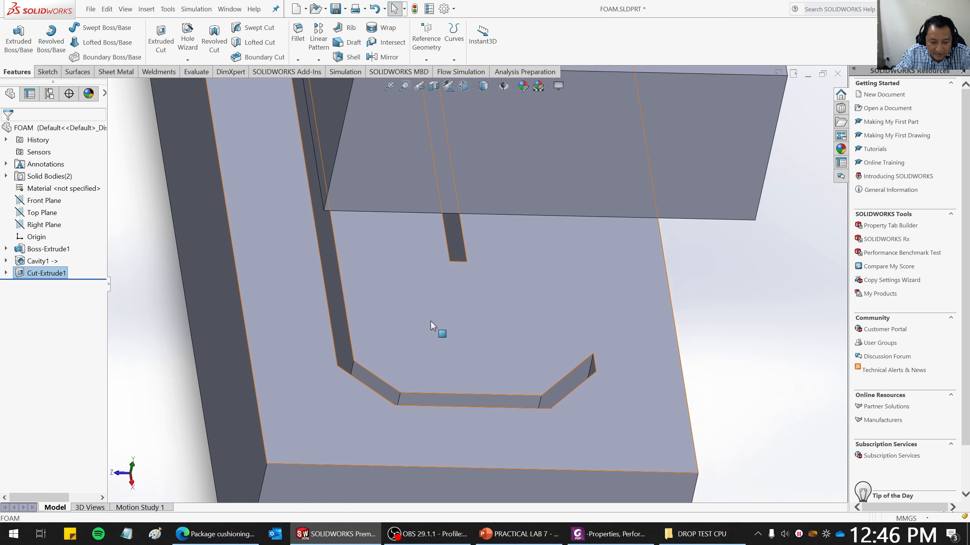
pyautogui.moveTo(398, 361); pyautogui.dragTo(433, 297, button='middle')
pyautogui.scroll(6, 390, 385)
pyautogui.scroll(-5, 475, 293)
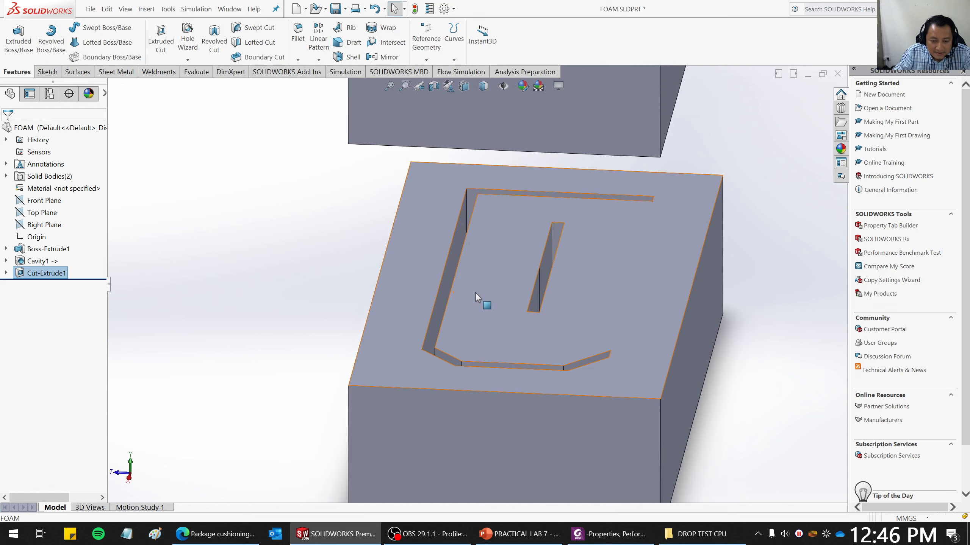
pyautogui.moveTo(501, 304); pyautogui.dragTo(504, 314, button='middle')
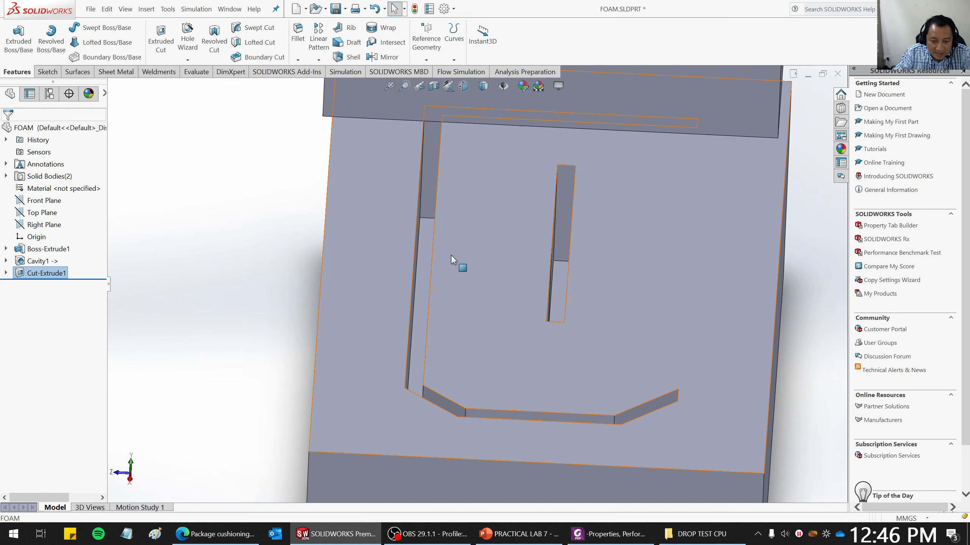
# Start a sketch on the cavity slot's floor face and convert the five outer edges of the opposite cap's C-shaped slot into it.
pyautogui.rightClick(422, 235)
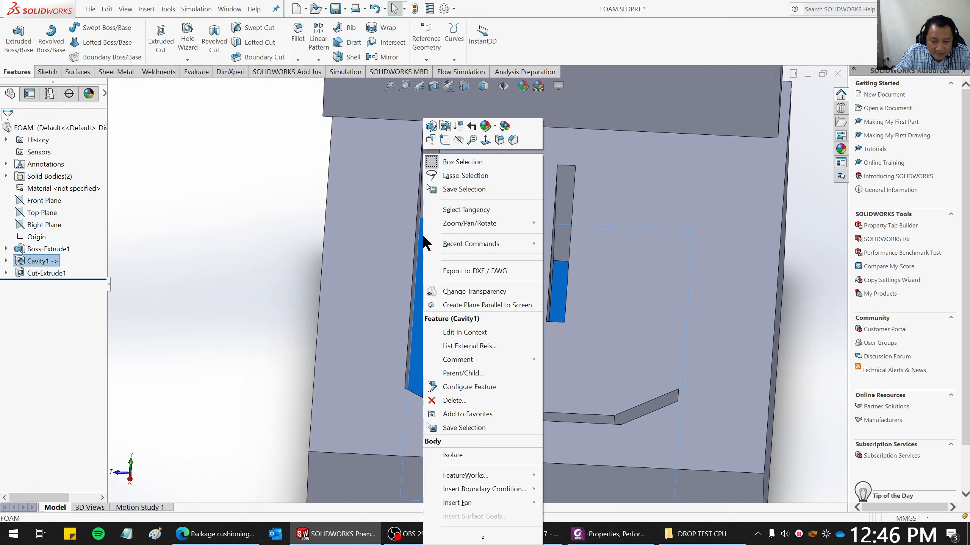
pyautogui.click(449, 140)
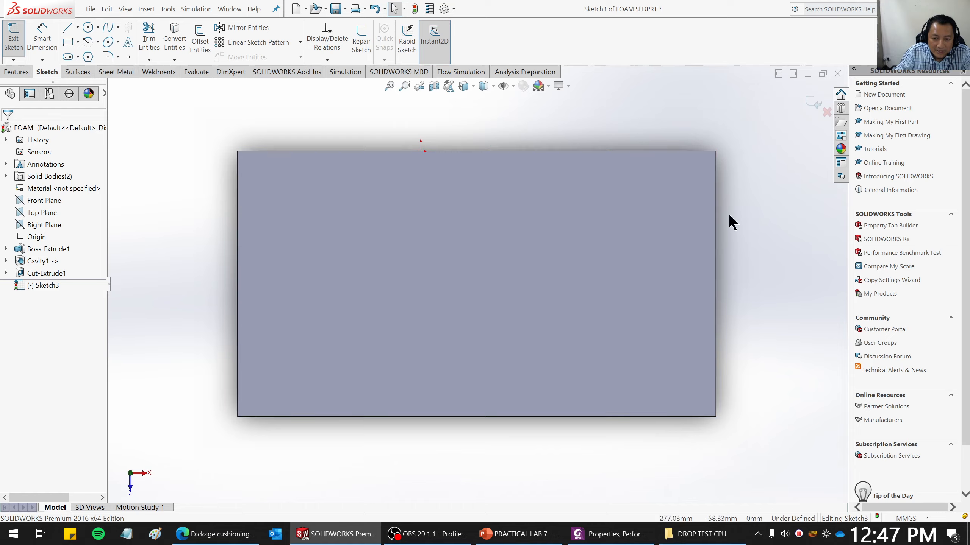
pyautogui.moveTo(729, 214)
pyautogui.mouseDown(button='middle')
pyautogui.moveTo(591, 272)
pyautogui.moveTo(573, 126)
pyautogui.moveTo(590, 151)
pyautogui.moveTo(511, 216)
pyautogui.moveTo(515, 249)
pyautogui.moveTo(520, 190)
pyautogui.moveTo(526, 236)
pyautogui.moveTo(556, 216)
pyautogui.moveTo(530, 198)
pyautogui.mouseUp(button='middle')
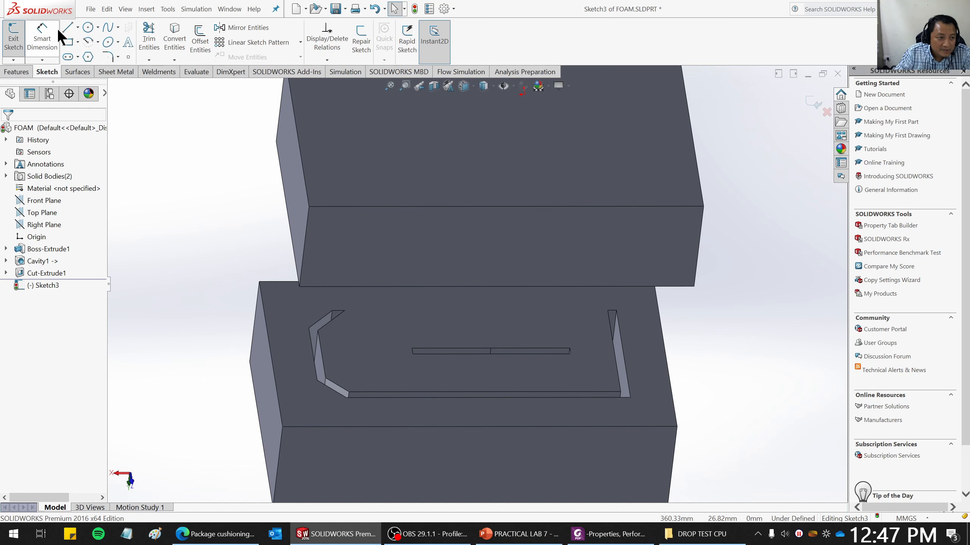
pyautogui.click(178, 44)
pyautogui.scroll(-2, 421, 393)
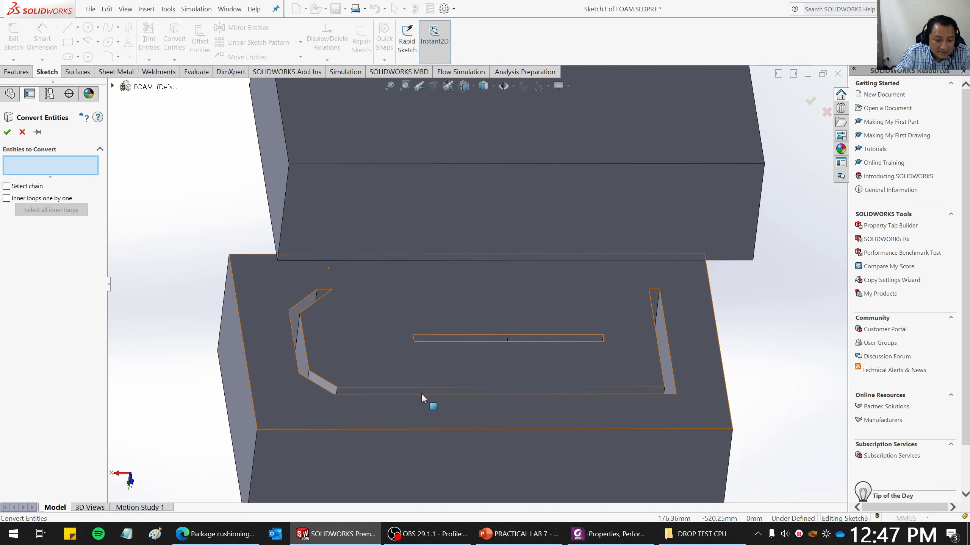
pyautogui.click(347, 398)
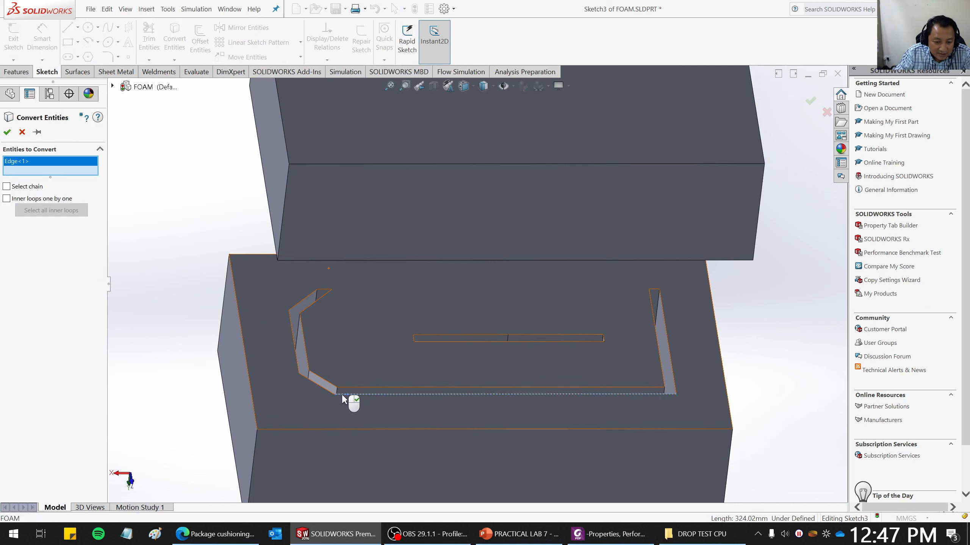
pyautogui.click(321, 388)
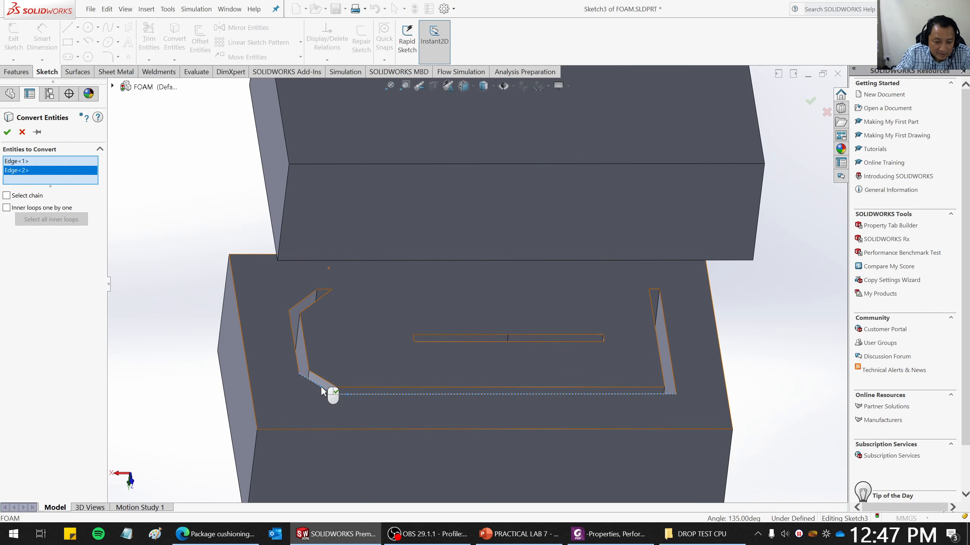
pyautogui.click(296, 352)
pyautogui.click(302, 304)
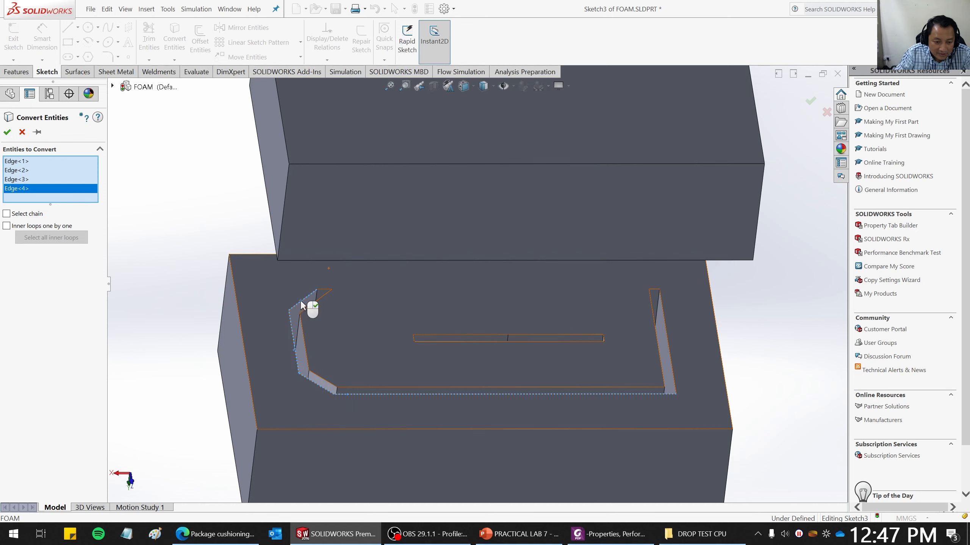
pyautogui.click(666, 334)
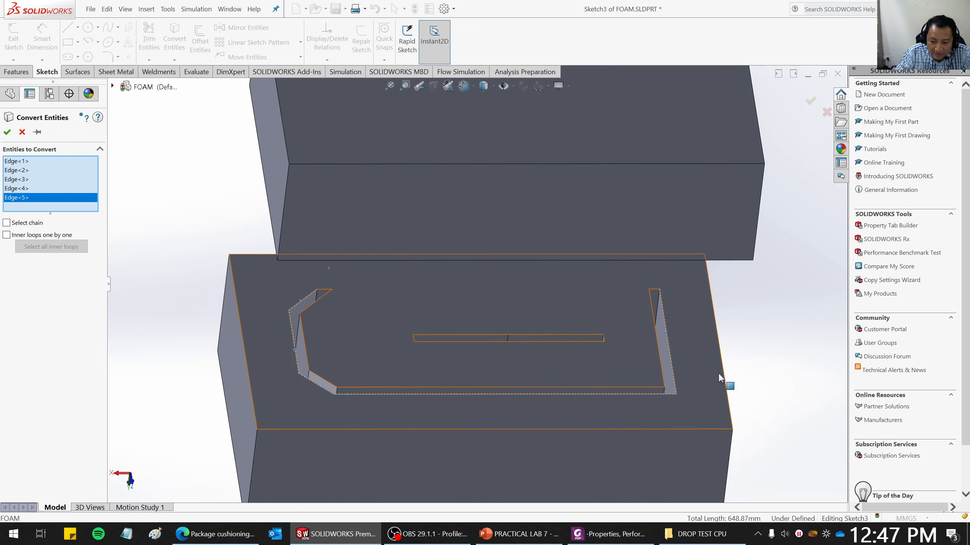
pyautogui.click(7, 133)
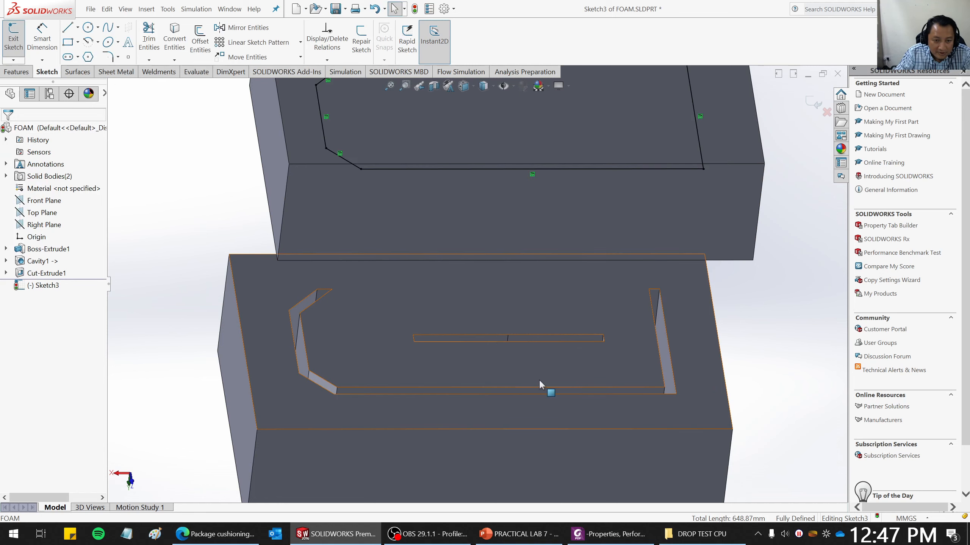
pyautogui.hotkey('ctrl', '8')
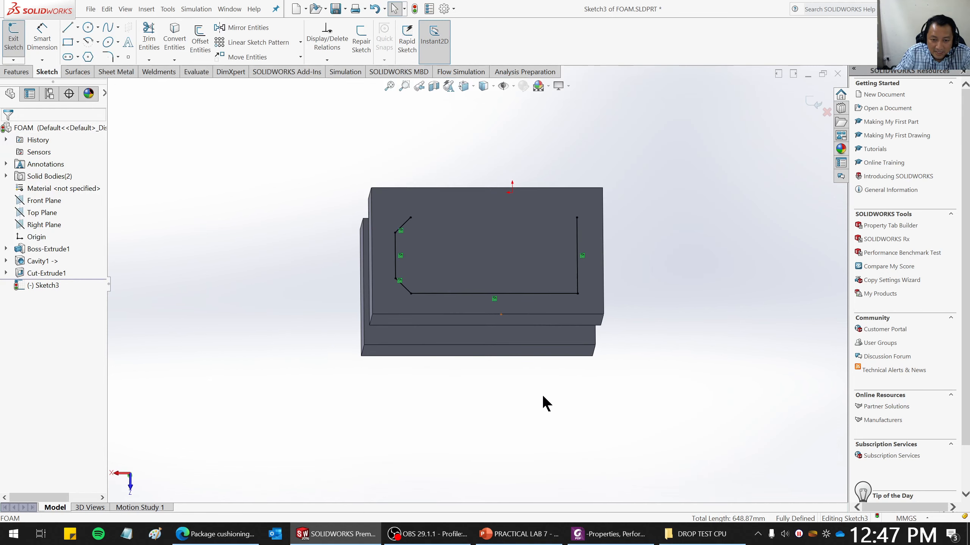
pyautogui.moveTo(499, 257); pyautogui.dragTo(479, 237, button='middle')
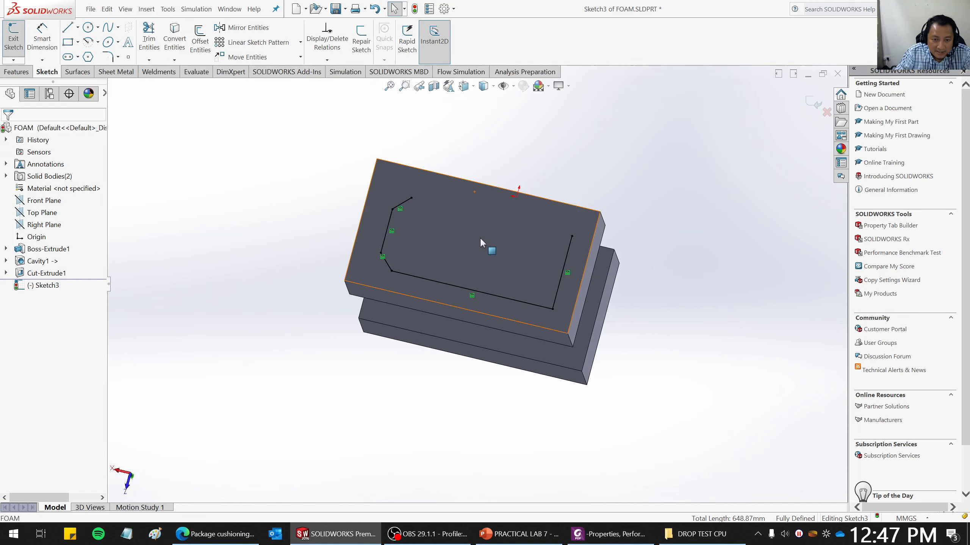
pyautogui.scroll(-3, 480, 236)
pyautogui.click(71, 30)
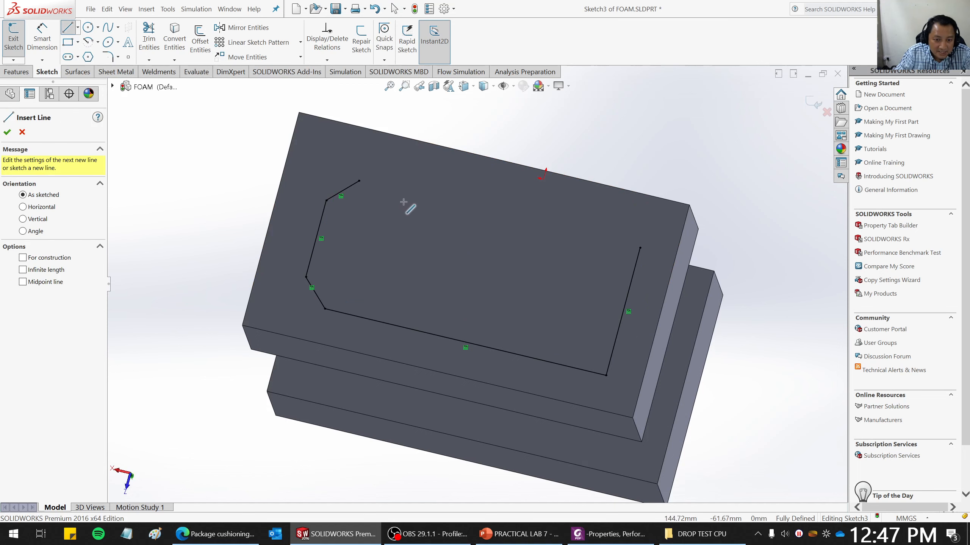
pyautogui.click(359, 181)
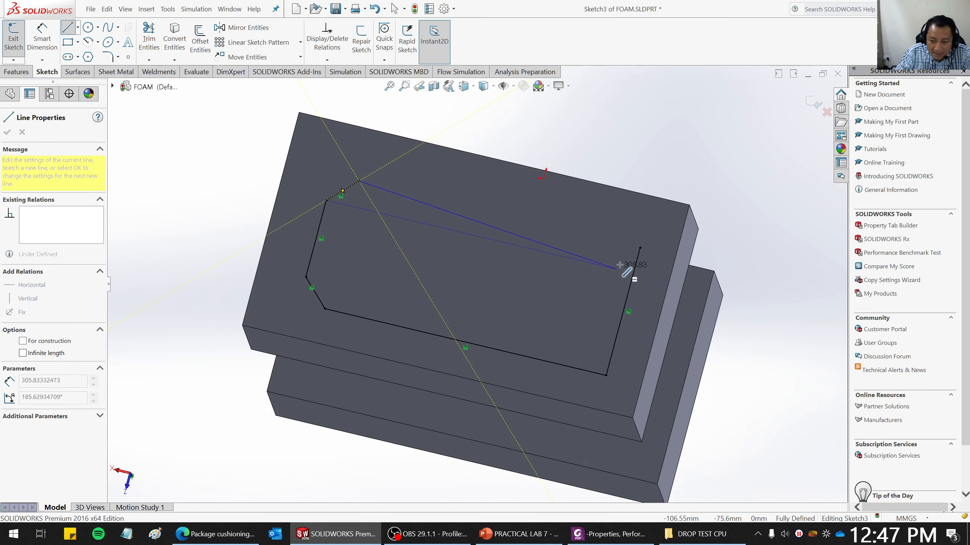
pyautogui.click(637, 248)
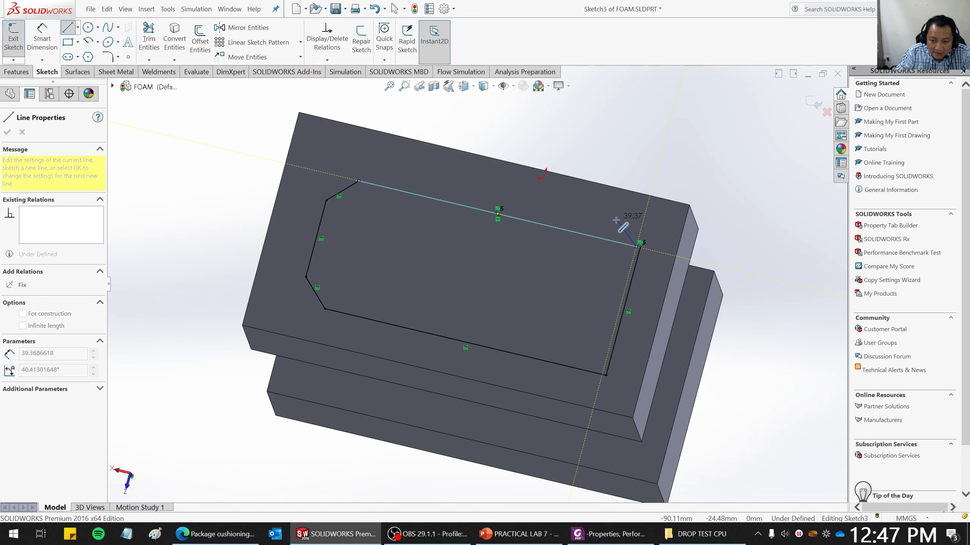
pyautogui.scroll(-5, 645, 233)
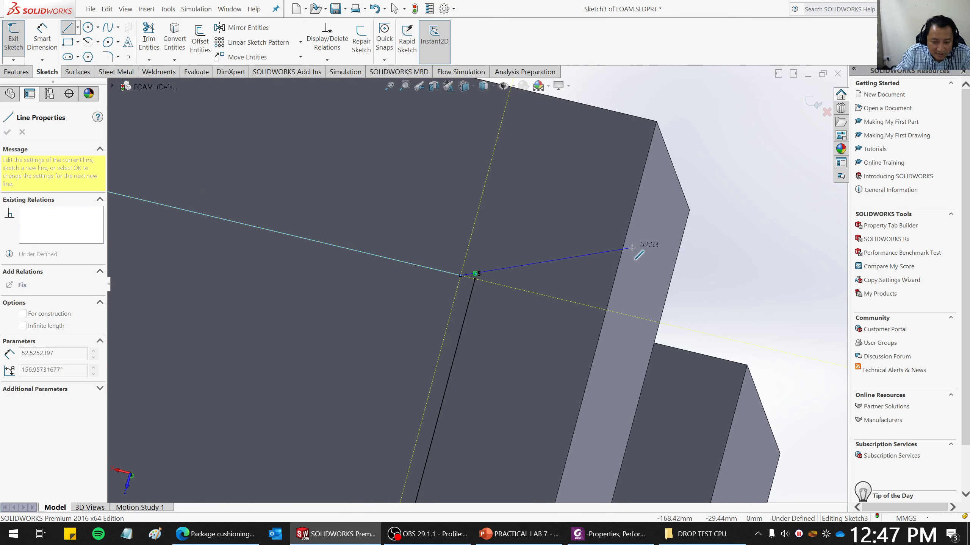
pyautogui.press('Escape')
pyautogui.scroll(5, 622, 252)
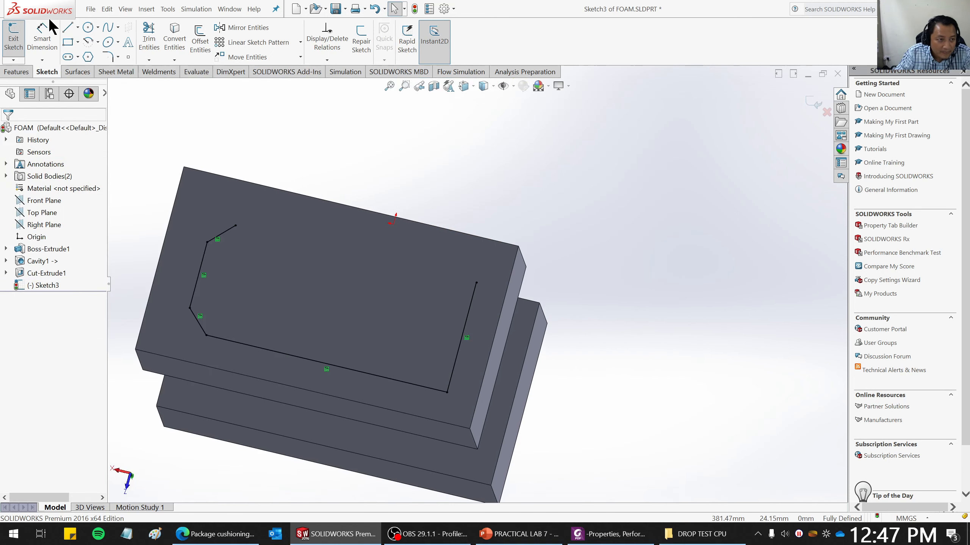
# Close the converted outline with a straight line between its two open endpoints, and finish the sketch.
pyautogui.click(67, 28)
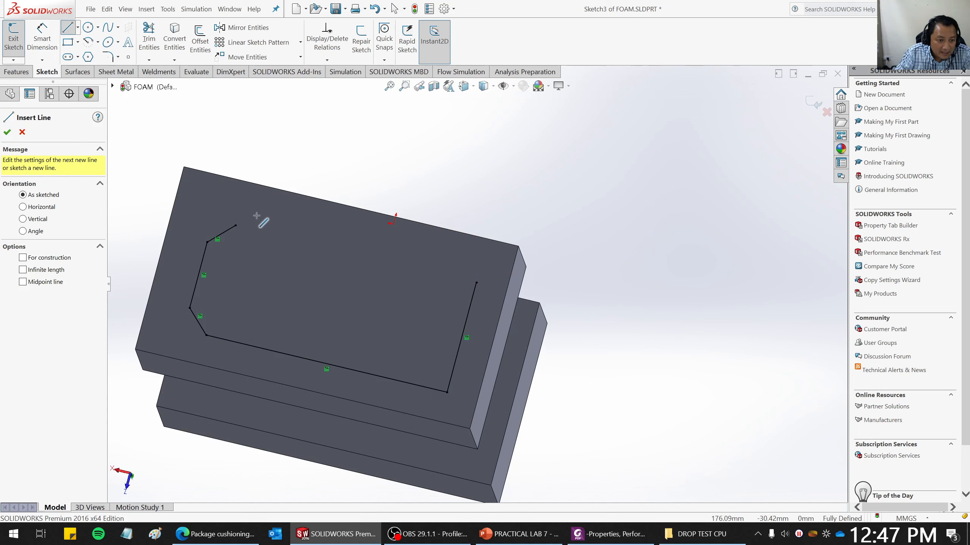
pyautogui.click(236, 226)
pyautogui.scroll(-3, 477, 286)
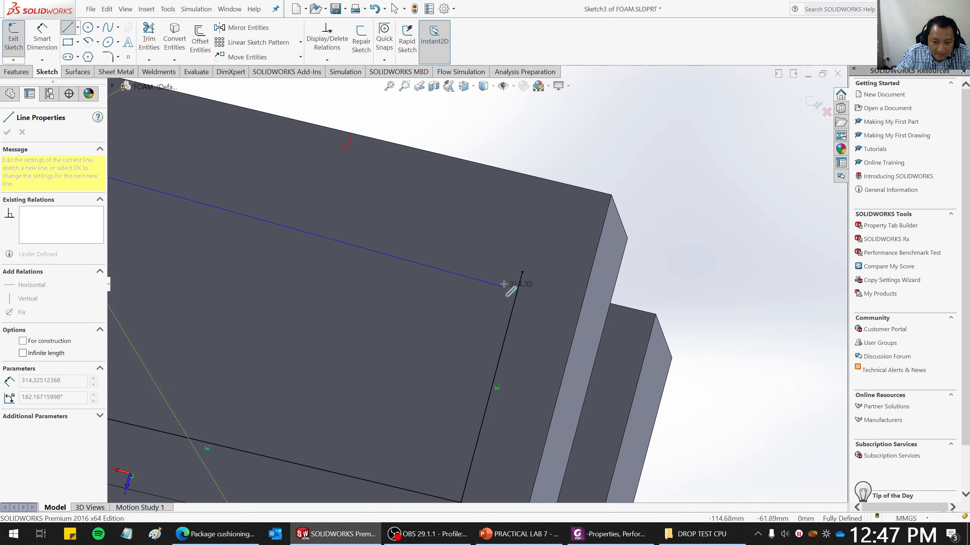
pyautogui.doubleClick(521, 272)
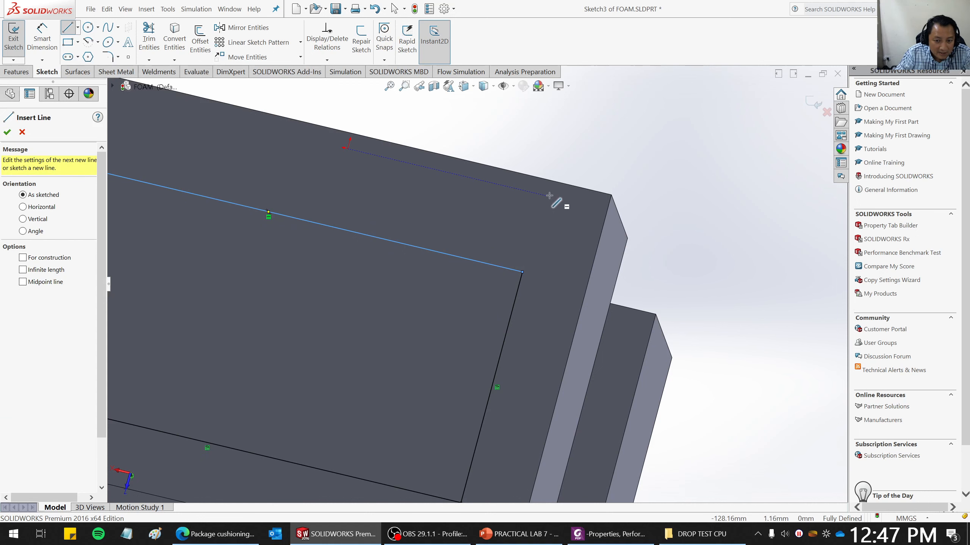
pyautogui.scroll(4, 551, 201)
pyautogui.click(7, 132)
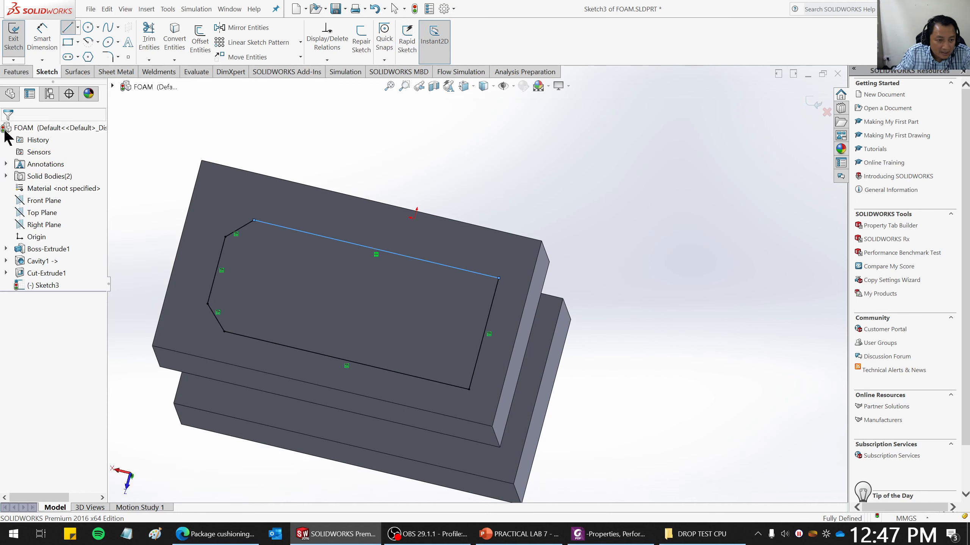
pyautogui.click(14, 38)
# Start an extruded cut from the closed CPU-outline sketch and reverse its direction toward the opposite foam cap.
pyautogui.moveTo(588, 239); pyautogui.dragTo(707, 110, button='middle')
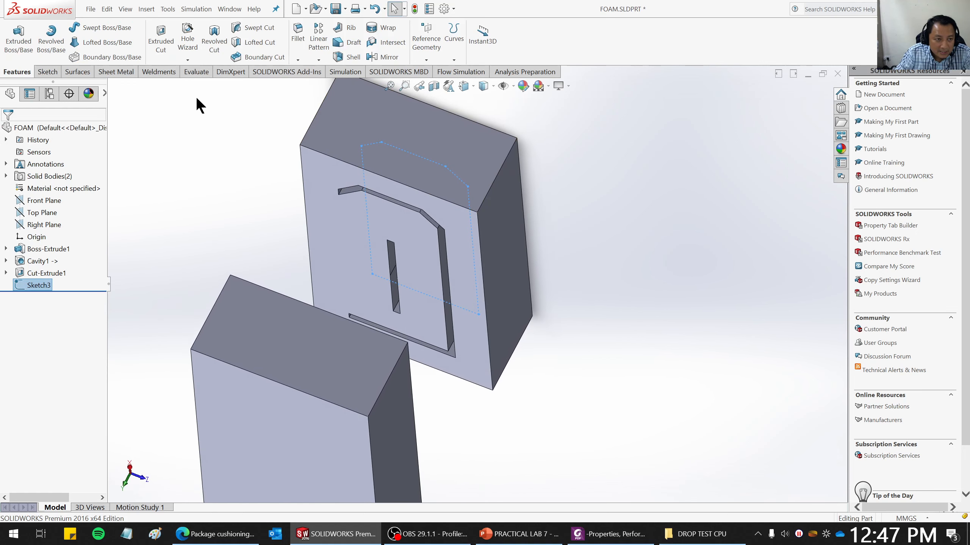
pyautogui.click(161, 43)
pyautogui.scroll(3, 499, 304)
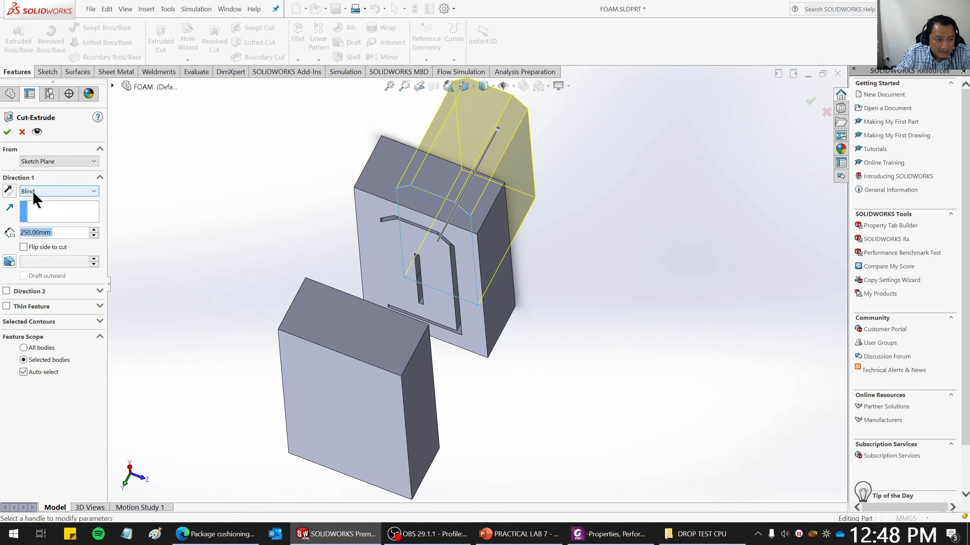
pyautogui.click(8, 191)
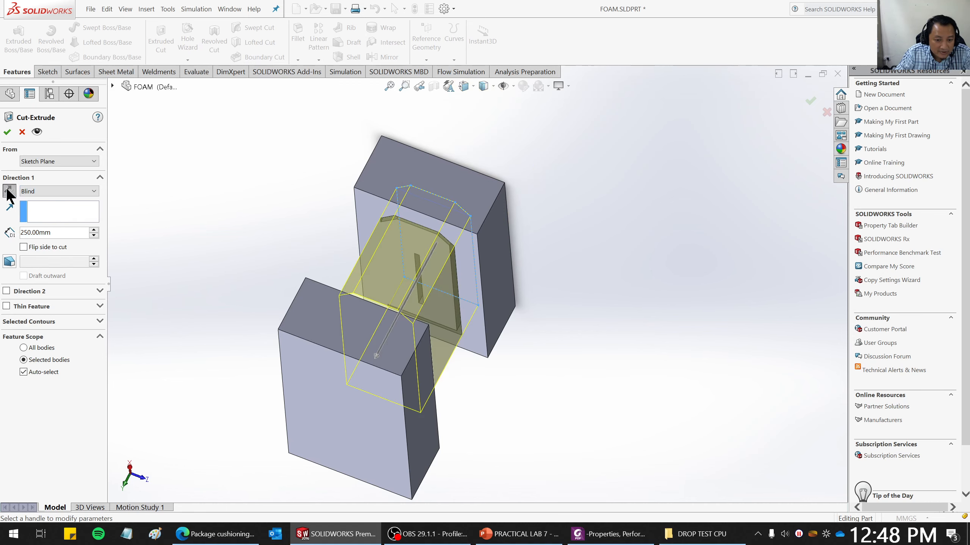
pyautogui.moveTo(666, 350); pyautogui.dragTo(593, 323, button='middle')
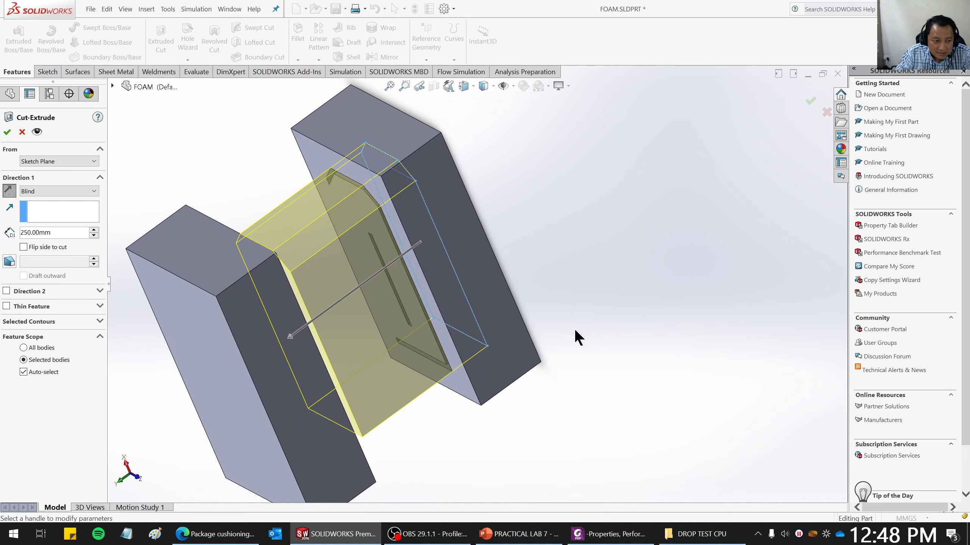
pyautogui.moveTo(576, 332); pyautogui.dragTo(181, 250, button='middle')
# End the cut Up To Surface at the floor face of the opposite cap's slot and complete the feature.
pyautogui.click(35, 191)
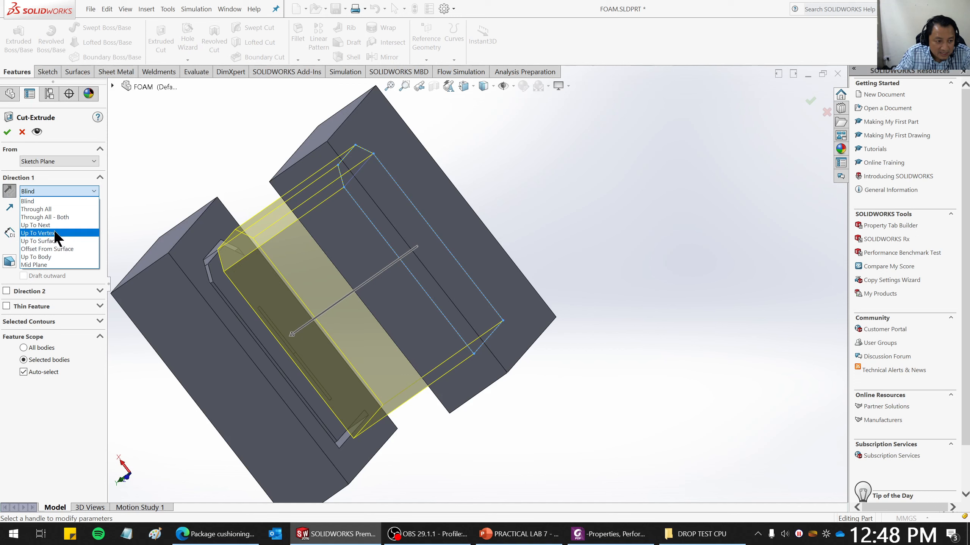
pyautogui.click(53, 226)
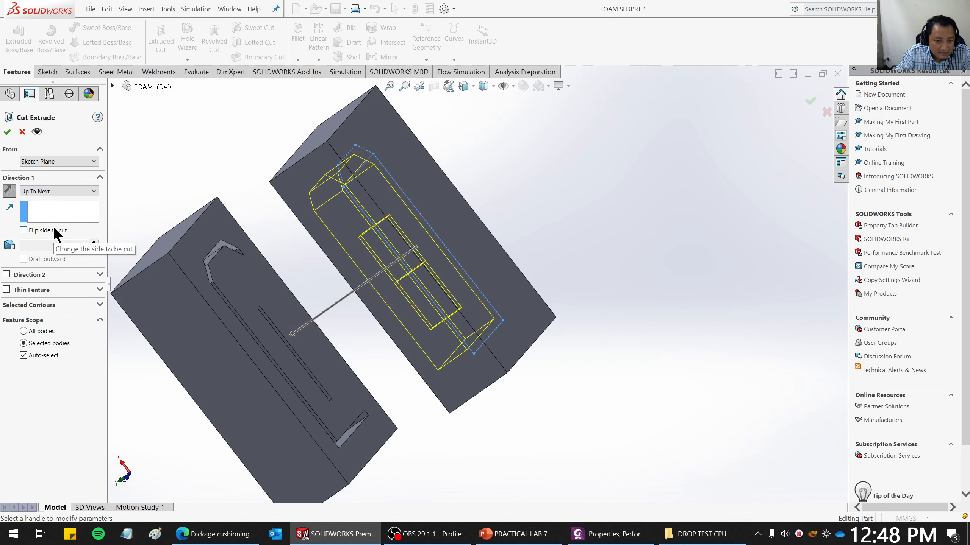
pyautogui.click(56, 190)
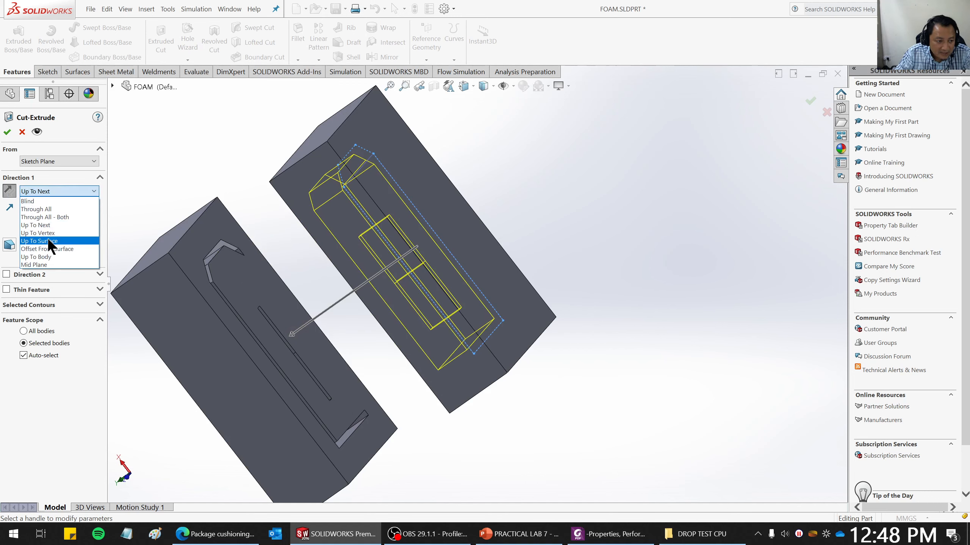
pyautogui.click(47, 240)
pyautogui.scroll(-5, 256, 291)
pyautogui.moveTo(258, 266); pyautogui.dragTo(226, 267, button='middle')
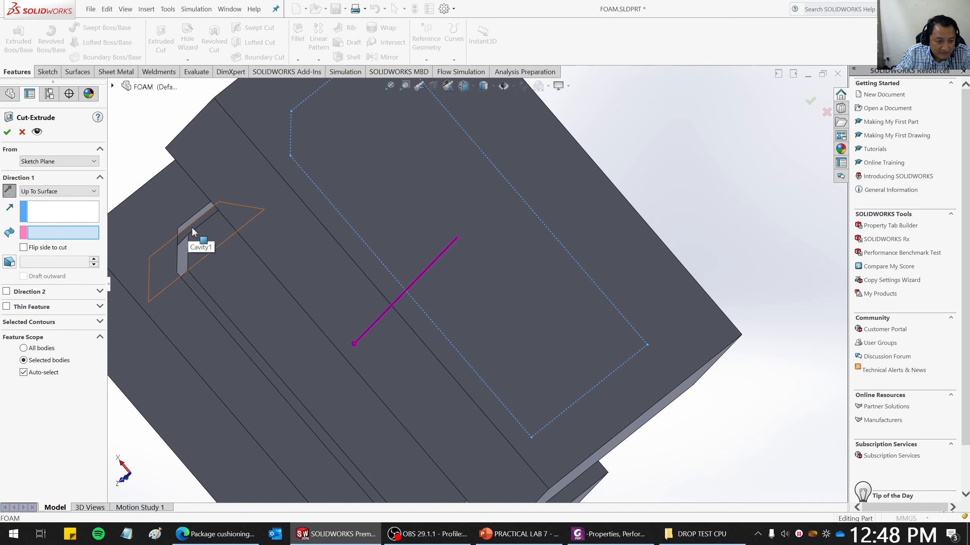
pyautogui.scroll(-5, 191, 228)
pyautogui.click(360, 281)
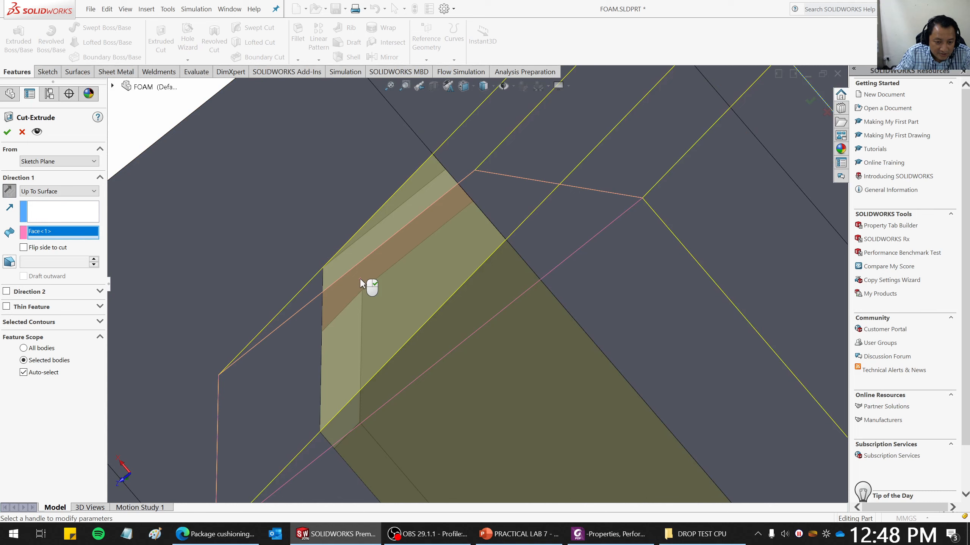
pyautogui.scroll(10, 359, 286)
pyautogui.moveTo(428, 278); pyautogui.dragTo(451, 238, button='middle')
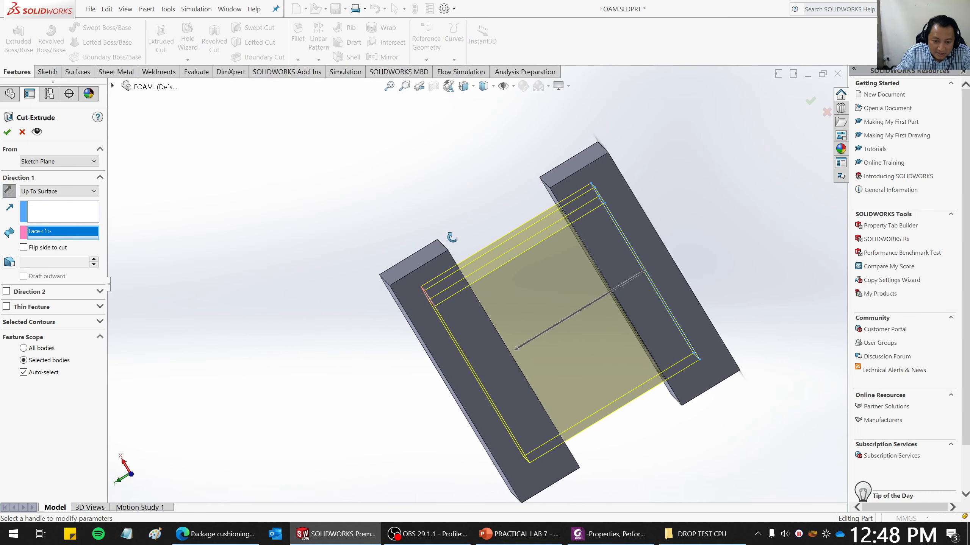
pyautogui.click(8, 132)
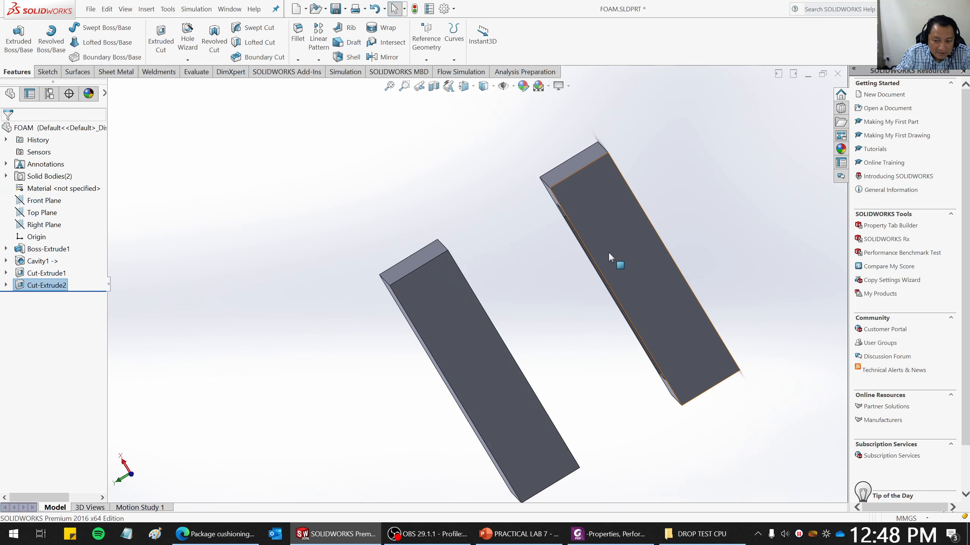
# Inspect the cleared pocket in the foam caps, switch to the DESKTOP CPU assembly, and rebuild it.
pyautogui.moveTo(609, 253); pyautogui.dragTo(673, 207, button='middle')
pyautogui.scroll(-4, 620, 306)
pyautogui.moveTo(575, 348); pyautogui.dragTo(540, 343, button='middle')
pyautogui.scroll(5, 474, 320)
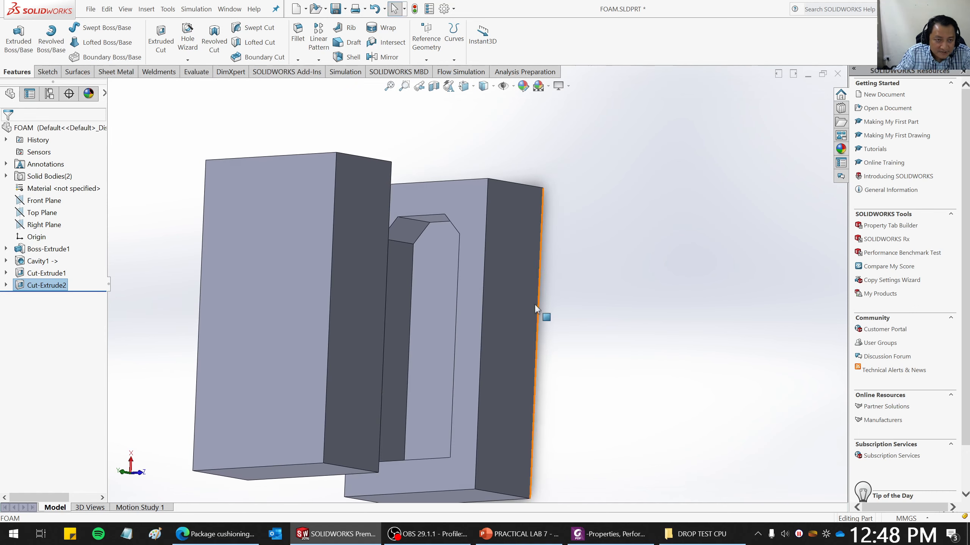
pyautogui.click(231, 9)
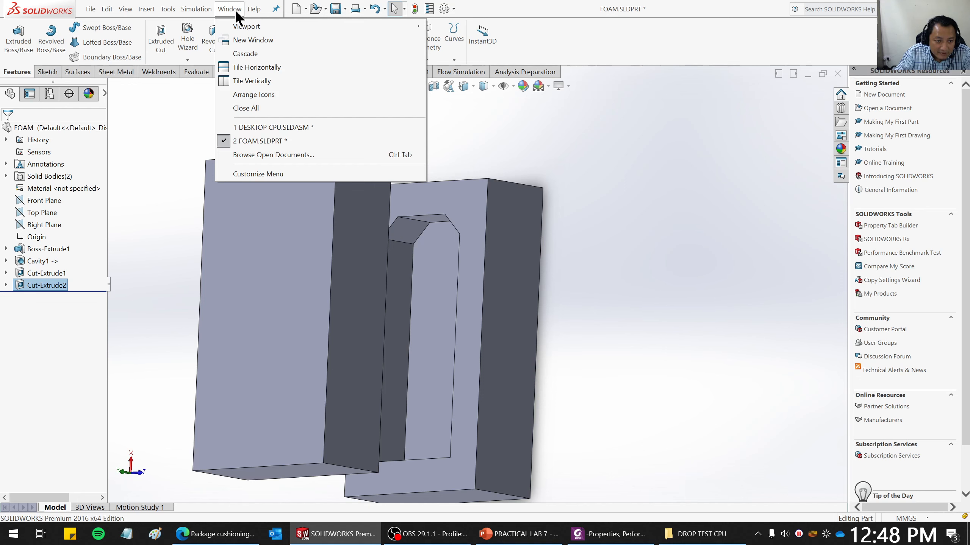
pyautogui.click(256, 128)
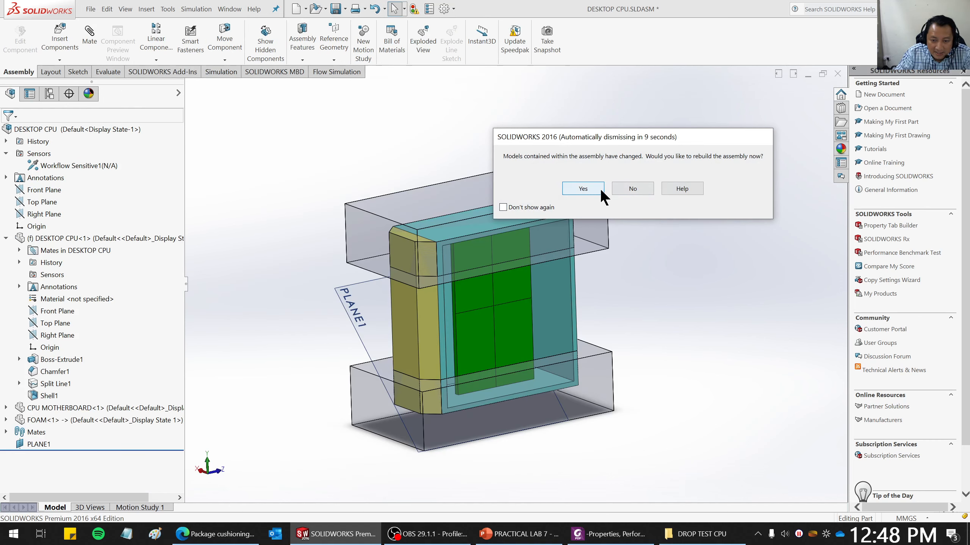
pyautogui.click(600, 188)
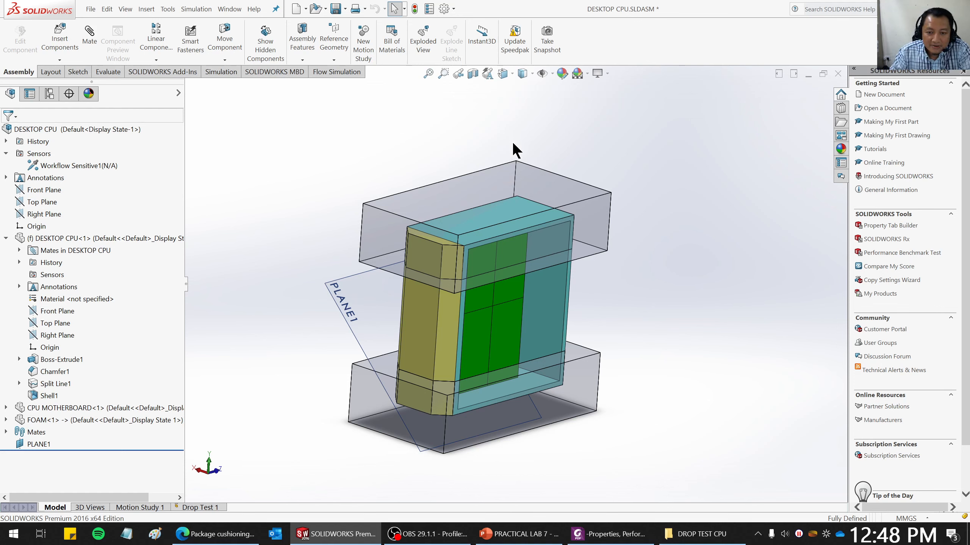
# Turn off the transparency of the FOAM component in the assembly.
pyautogui.rightClick(61, 419)
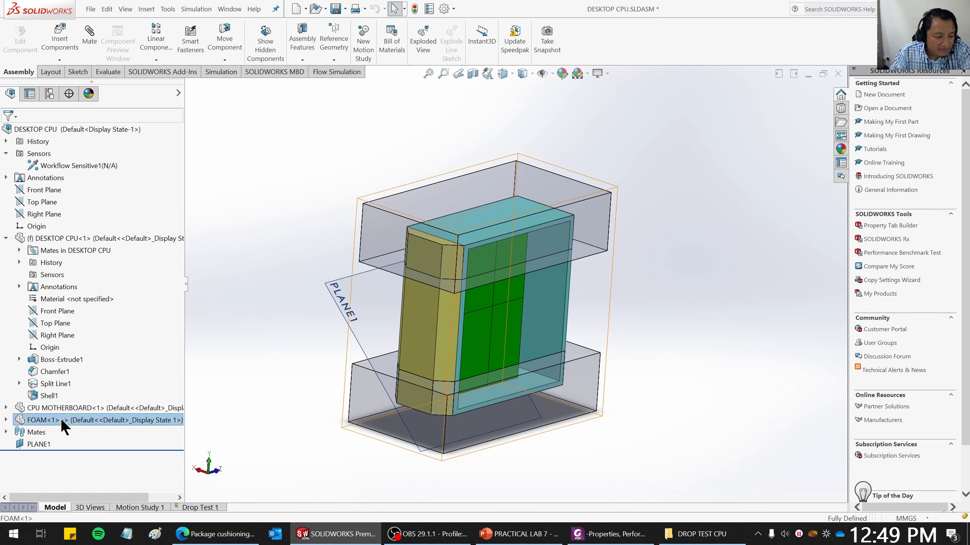
pyautogui.click(137, 153)
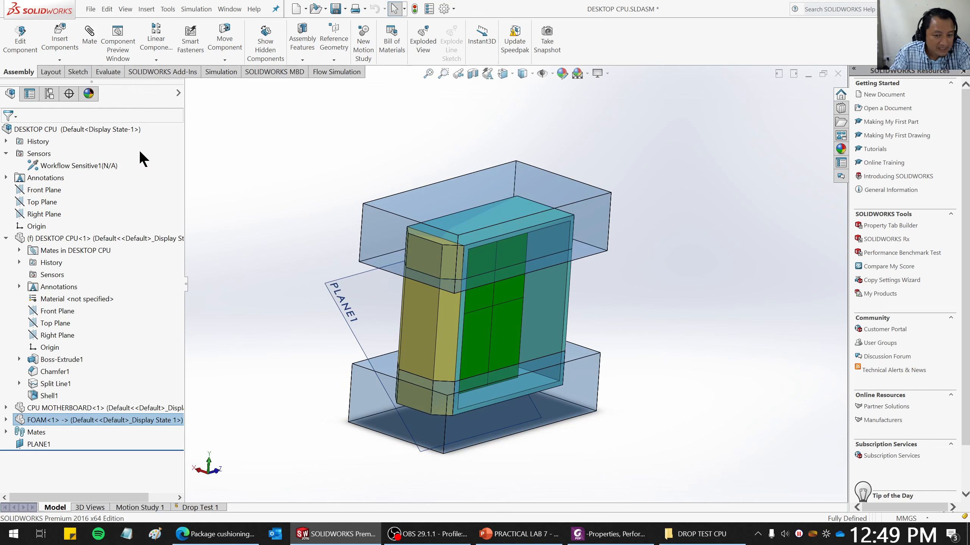
pyautogui.moveTo(531, 285); pyautogui.dragTo(685, 300, button='middle')
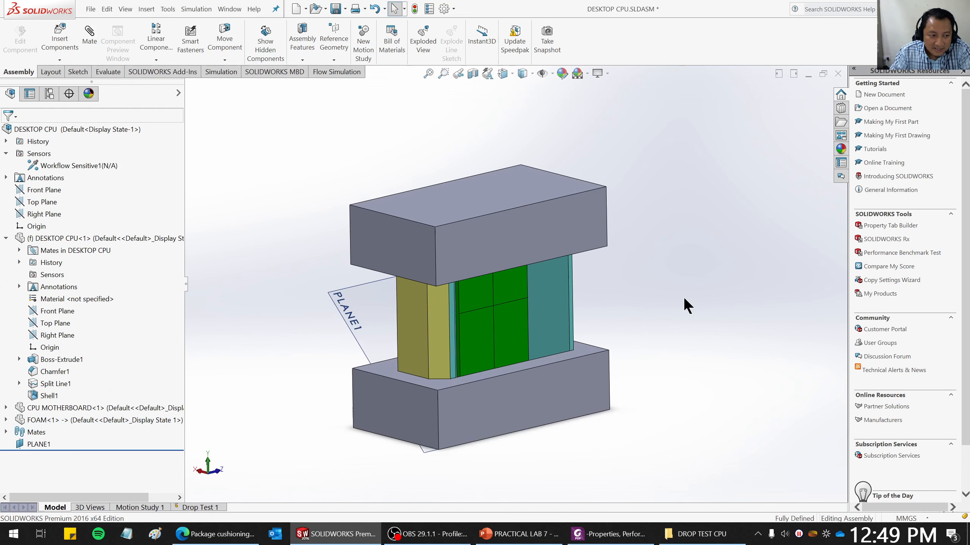
# In the Drop Test 1 study, select both FOAM solid bodies and open the material library for them.
pyautogui.click(197, 508)
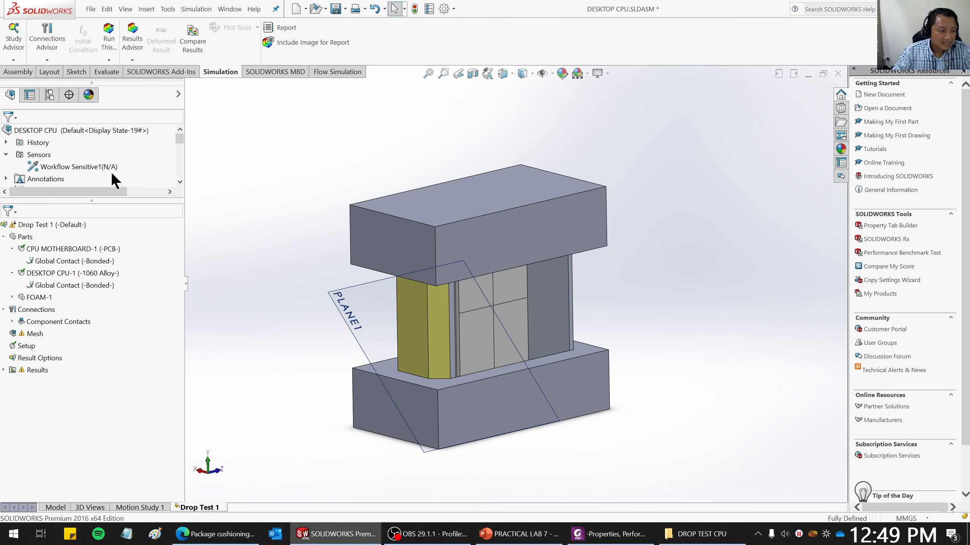
pyautogui.rightClick(38, 298)
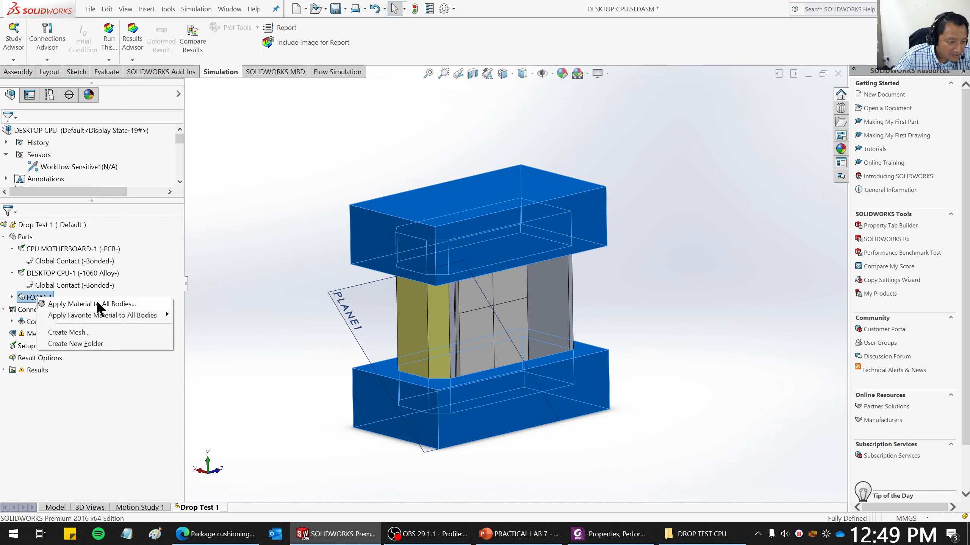
pyautogui.click(12, 298)
pyautogui.click(66, 309)
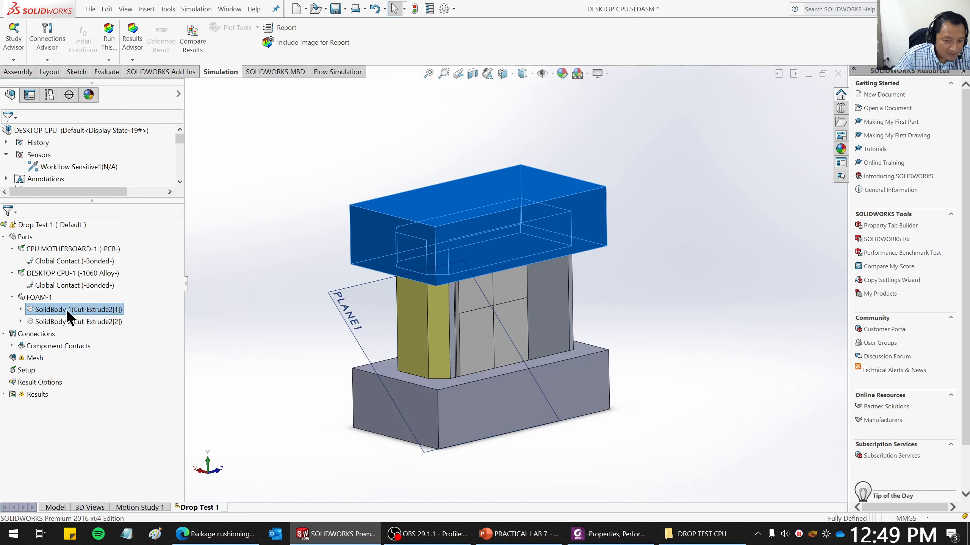
pyautogui.keyDown('ctrl'); pyautogui.click(58, 319); pyautogui.keyUp('ctrl')
pyautogui.rightClick(58, 319)
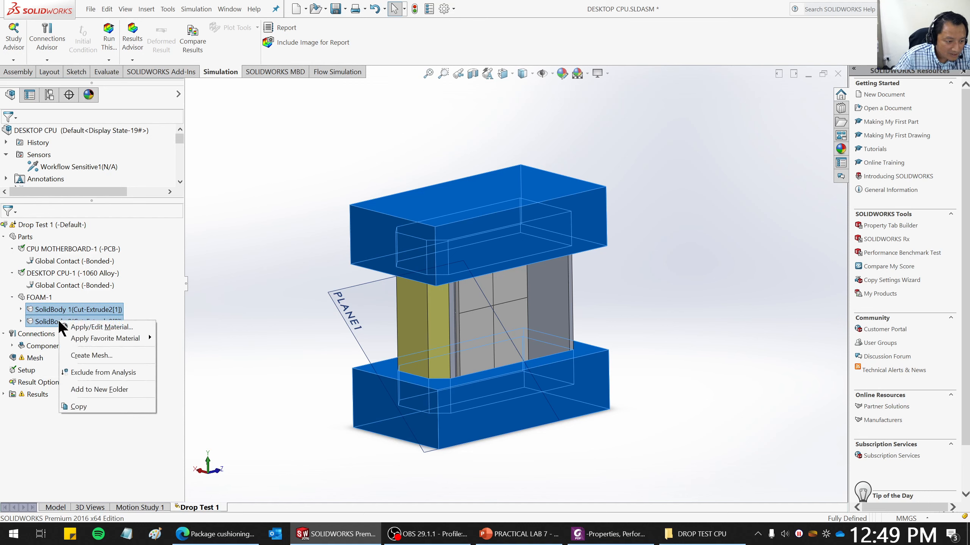
pyautogui.click(95, 327)
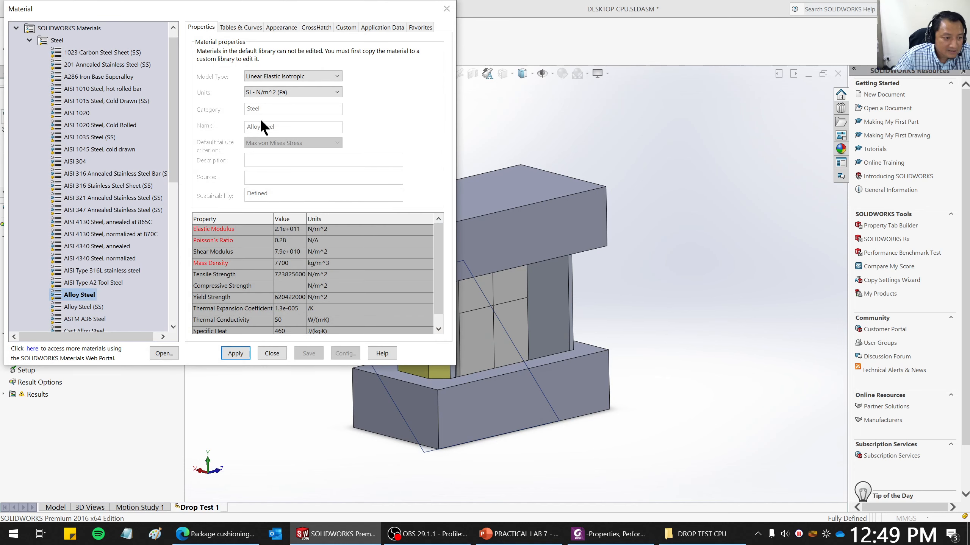
# Look through the Plastics materials for a suitable foam and check the properties of PS HI.
pyautogui.click(28, 40)
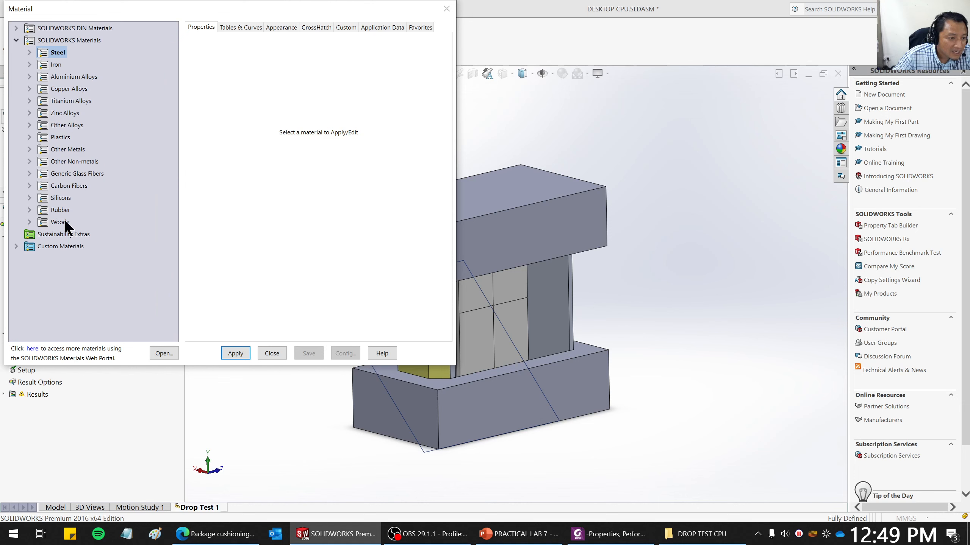
pyautogui.click(30, 137)
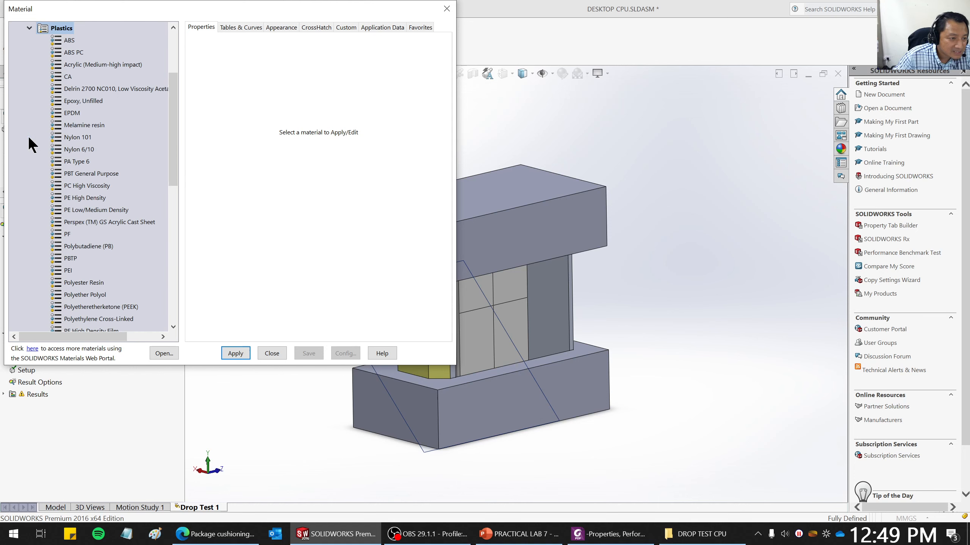
pyautogui.moveTo(172, 101); pyautogui.dragTo(176, 189)
pyautogui.click(72, 235)
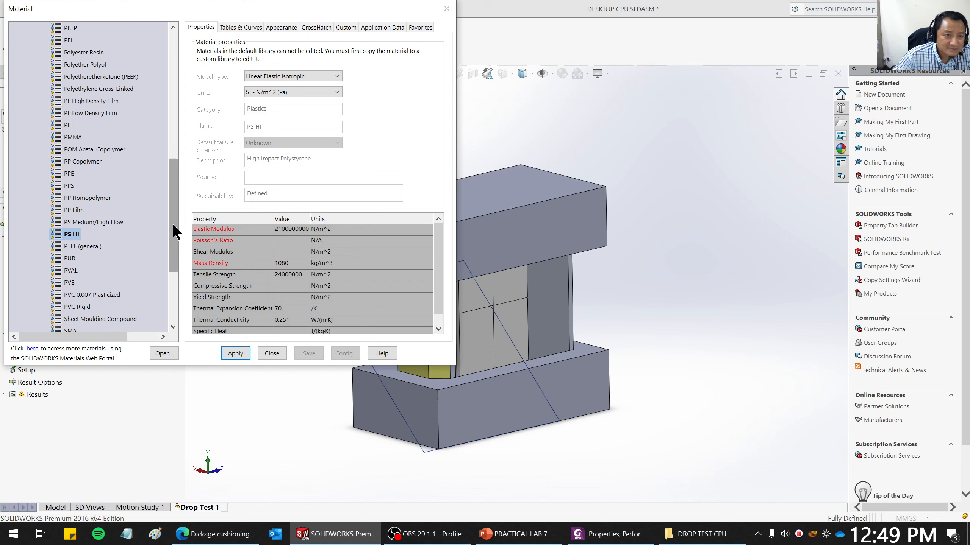
pyautogui.moveTo(173, 225); pyautogui.dragTo(158, 123)
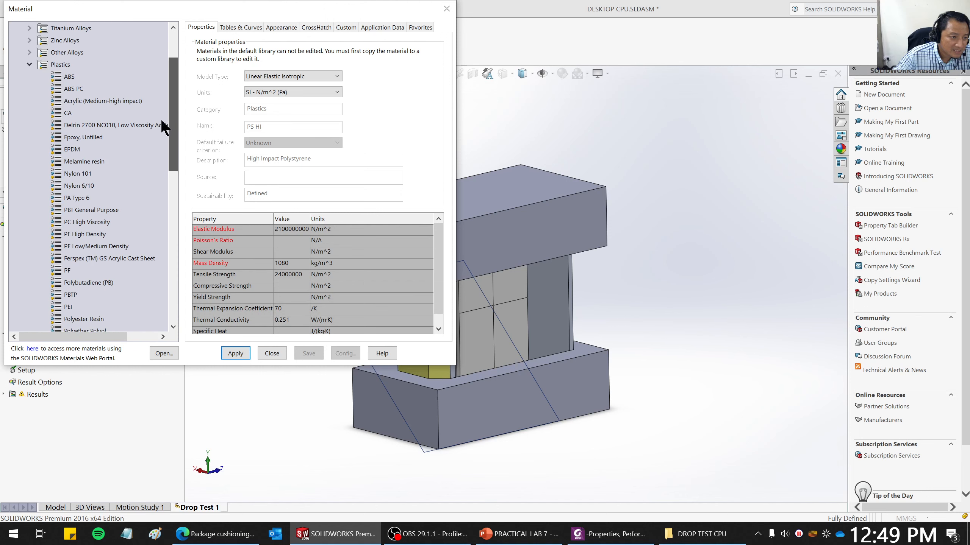
pyautogui.click(28, 63)
# Create a new custom material named EPS in the Board category of Custom Materials.
pyautogui.click(17, 246)
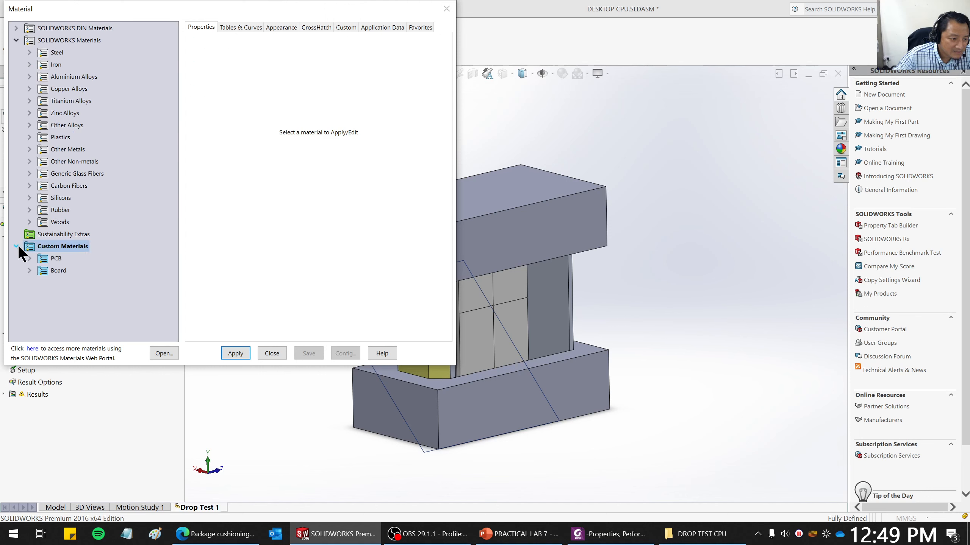
pyautogui.click(30, 271)
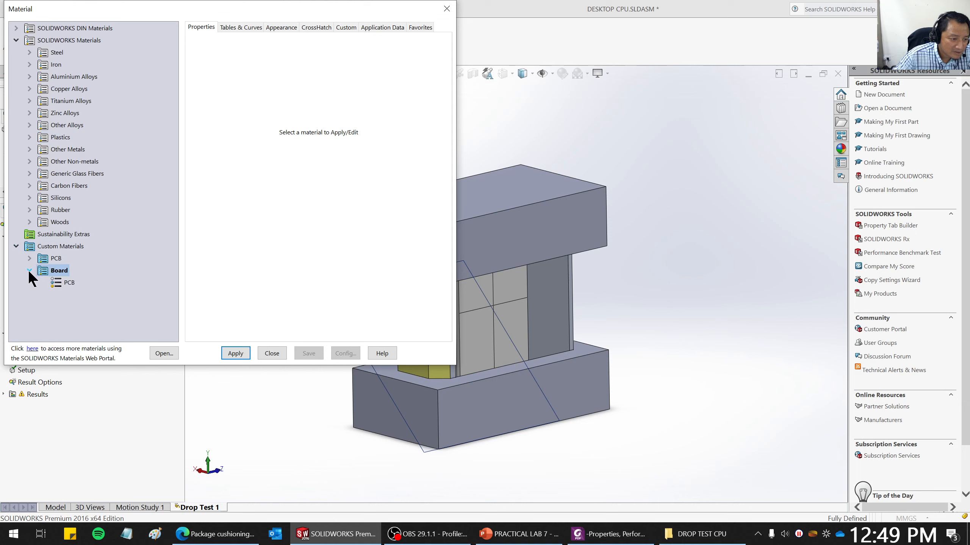
pyautogui.rightClick(57, 272)
pyautogui.click(94, 369)
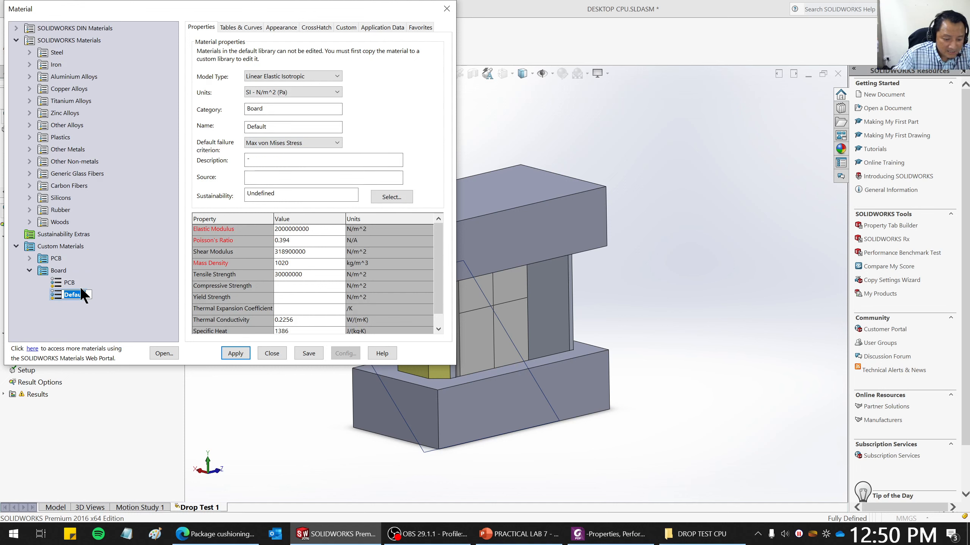
pyautogui.write('EPS')
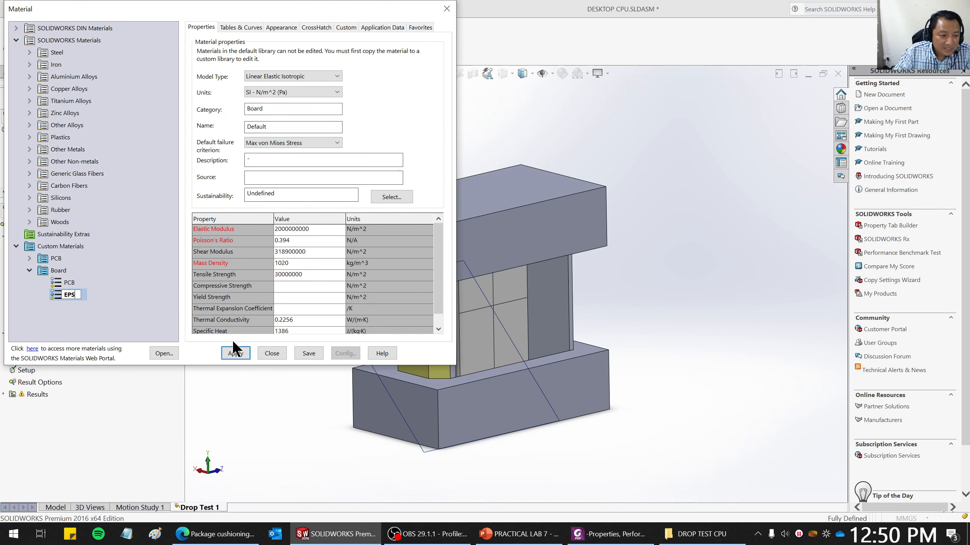
pyautogui.click(228, 353)
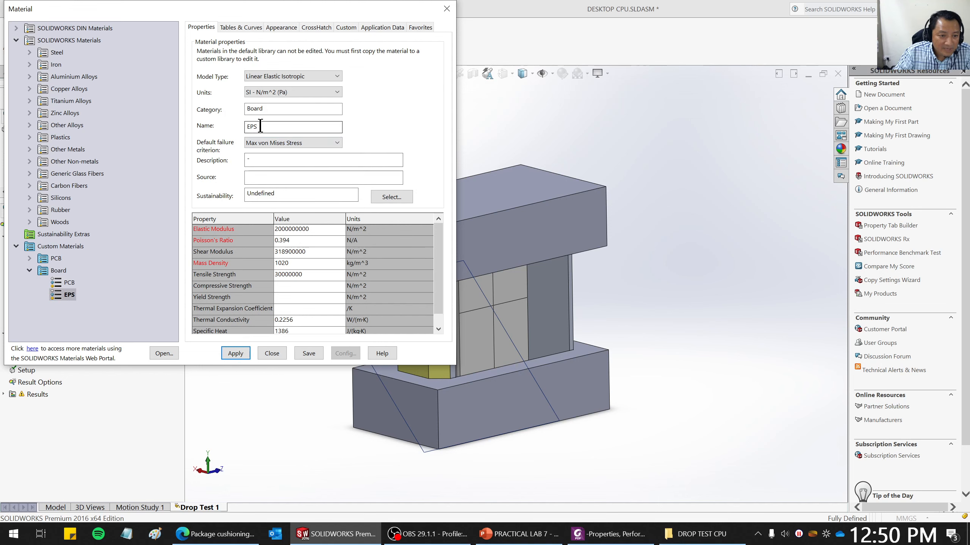
# Clear the specific heat, thermal conductivity and tensile strength values of the custom EPS material.
pyautogui.scroll(-1, 432, 260)
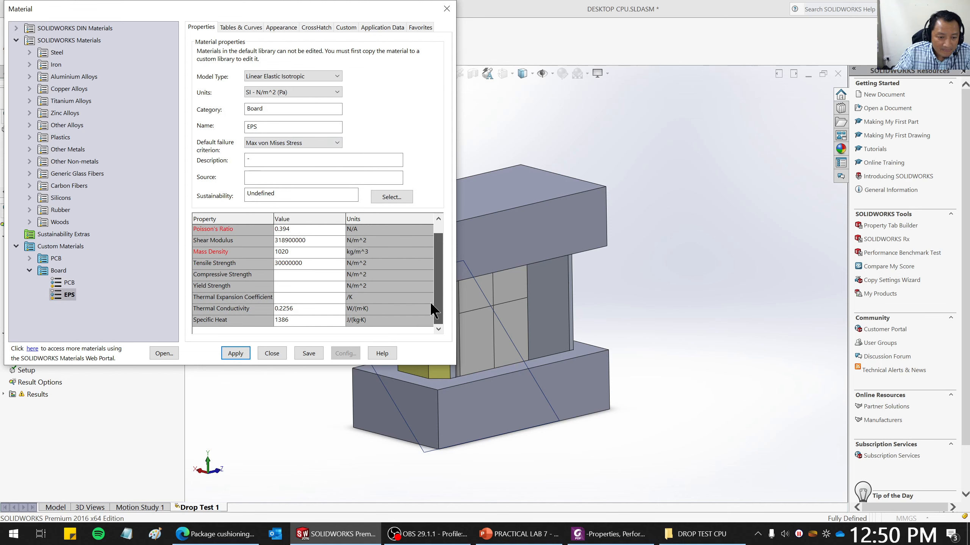
pyautogui.click(286, 318)
pyautogui.doubleClick(294, 311)
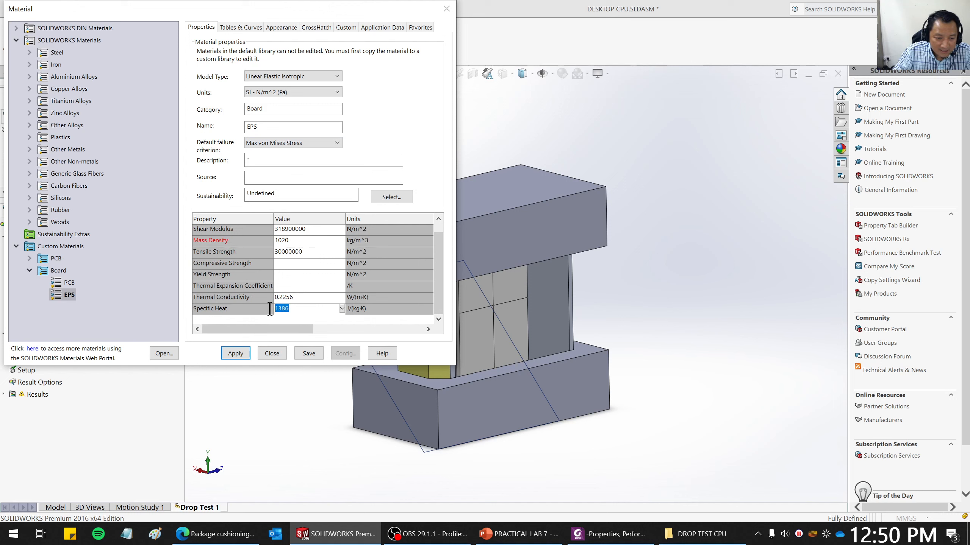
pyautogui.press('BackSpace')
pyautogui.click(299, 298)
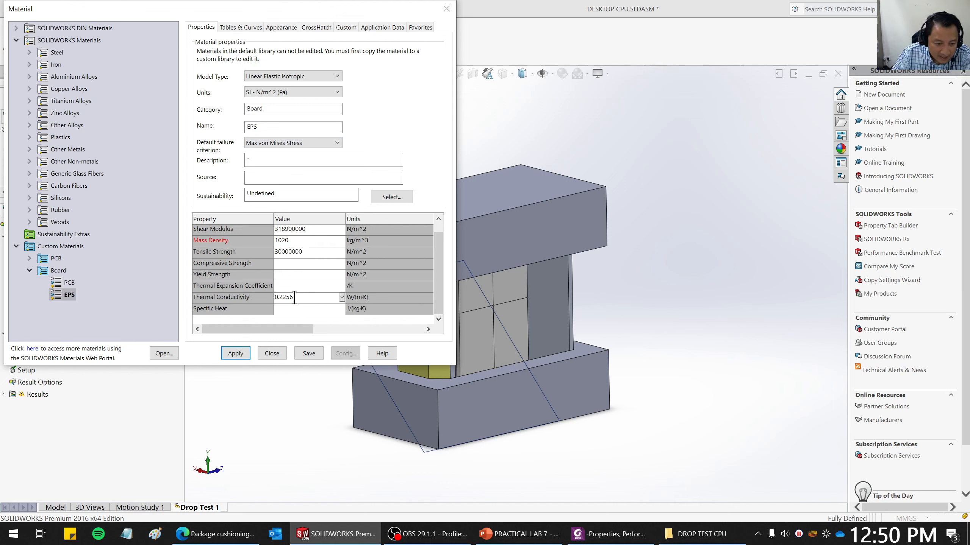
pyautogui.doubleClick(299, 298)
pyautogui.press('BackSpace')
pyautogui.doubleClick(304, 251)
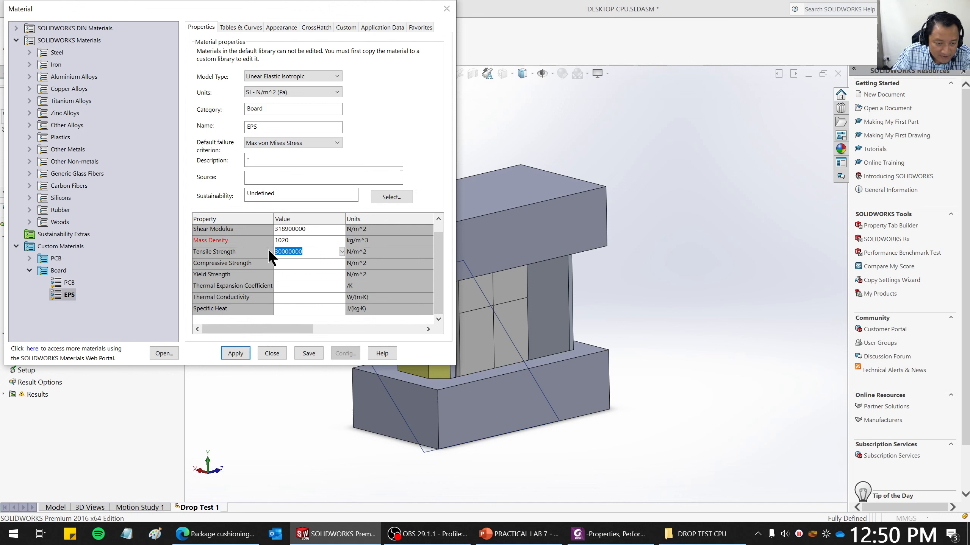
# Clear the EPS material's elastic modulus, Poisson's ratio, shear modulus and mass density values.
pyautogui.moveTo(440, 244); pyautogui.dragTo(444, 213)
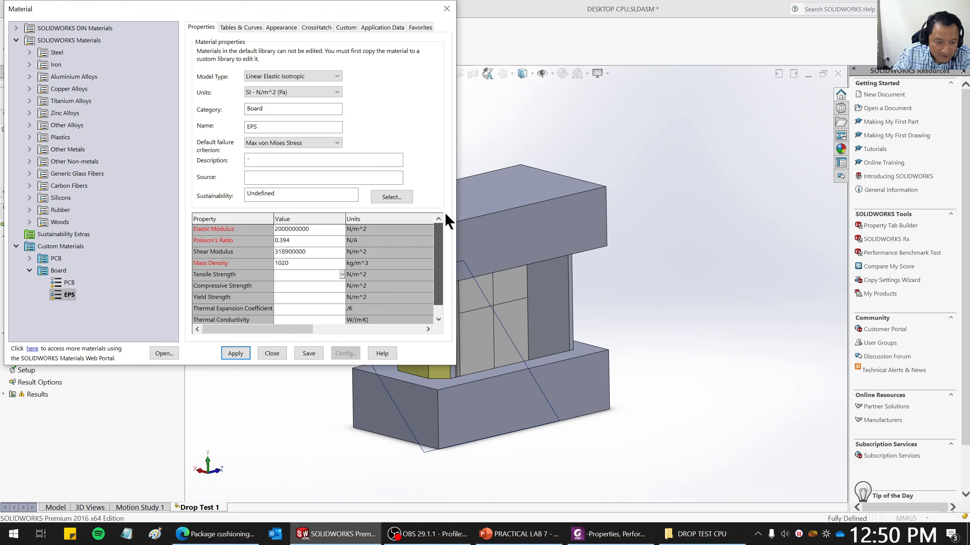
pyautogui.doubleClick(297, 229)
pyautogui.press('BackSpace')
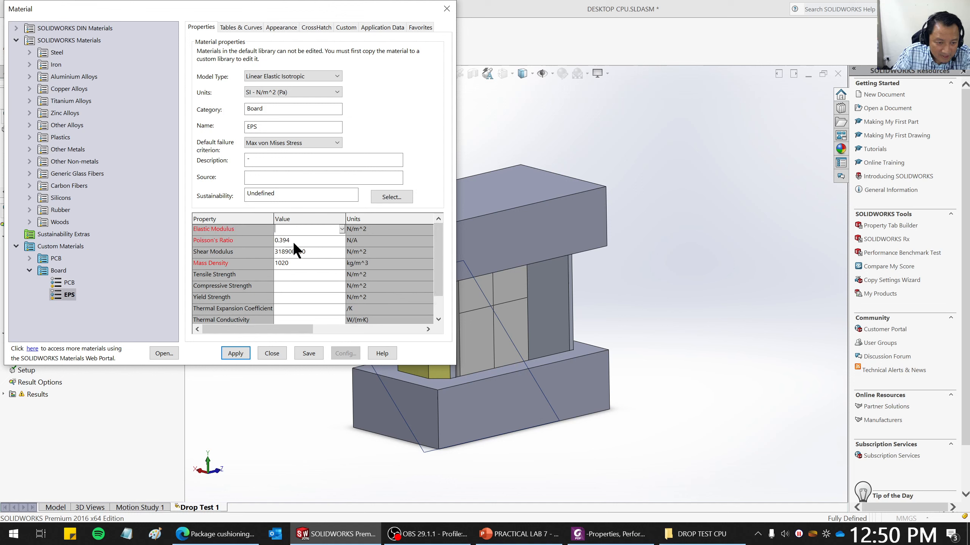
pyautogui.doubleClick(294, 240)
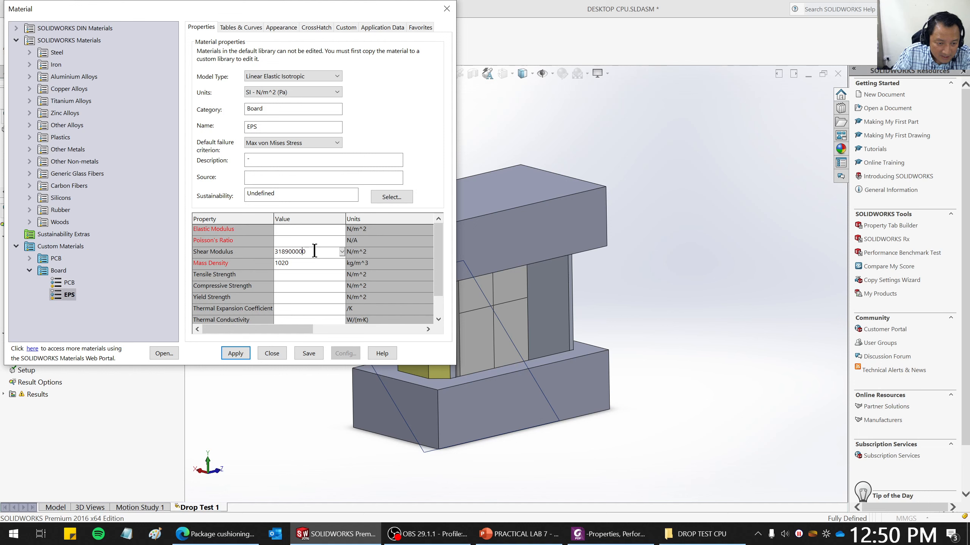
pyautogui.moveTo(314, 251); pyautogui.dragTo(258, 252)
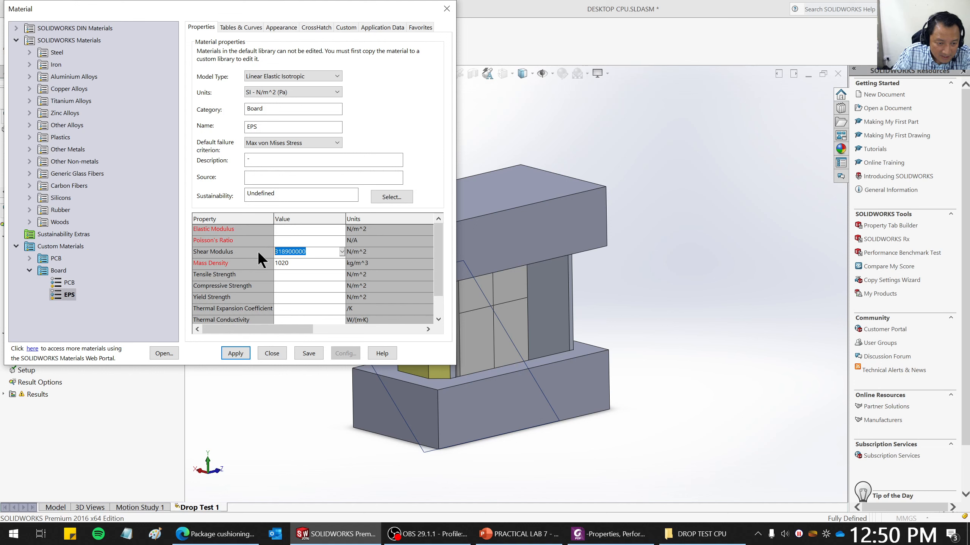
pyautogui.doubleClick(295, 263)
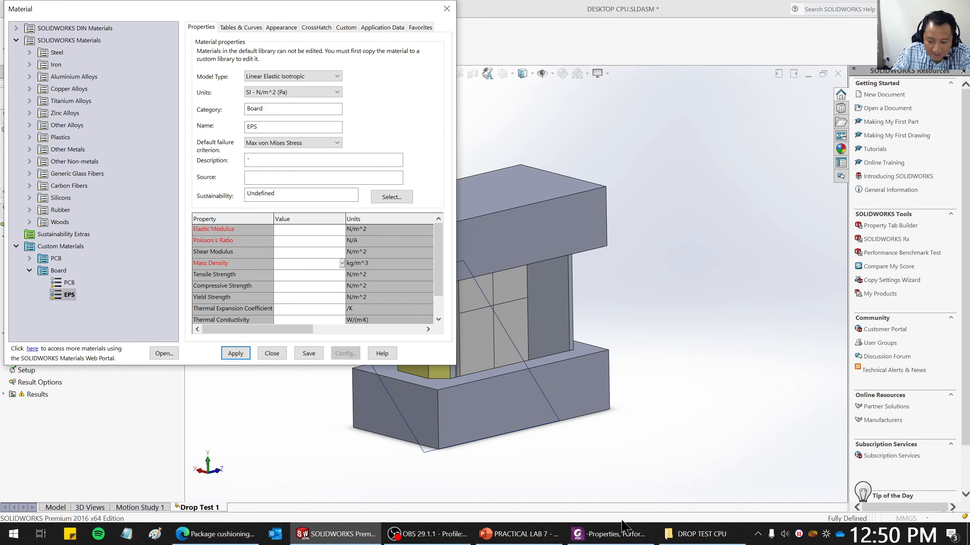
# Switch to the PRACTICAL LAB 7 presentation in PowerPoint and find the slide with the packaging foam's material properties.
pyautogui.click(538, 536)
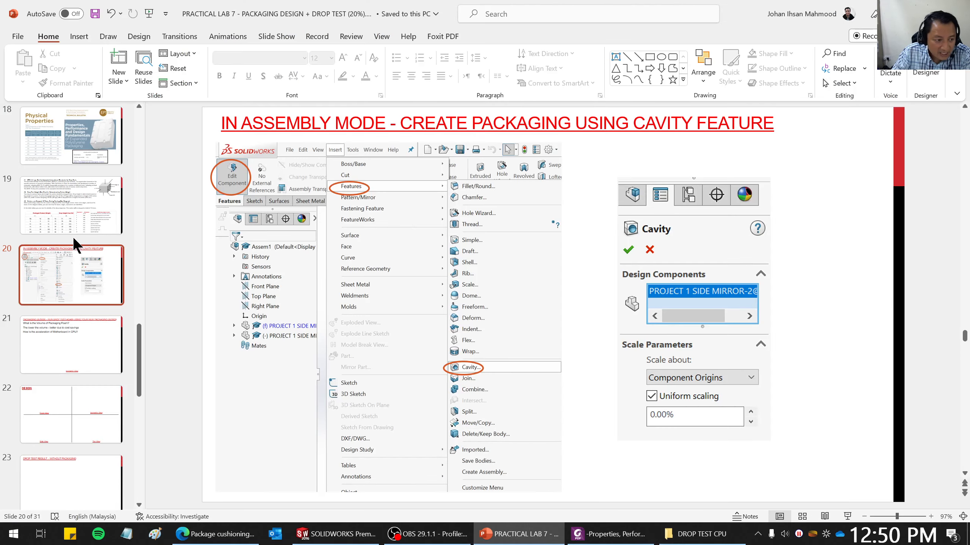
pyautogui.click(68, 192)
pyautogui.click(71, 162)
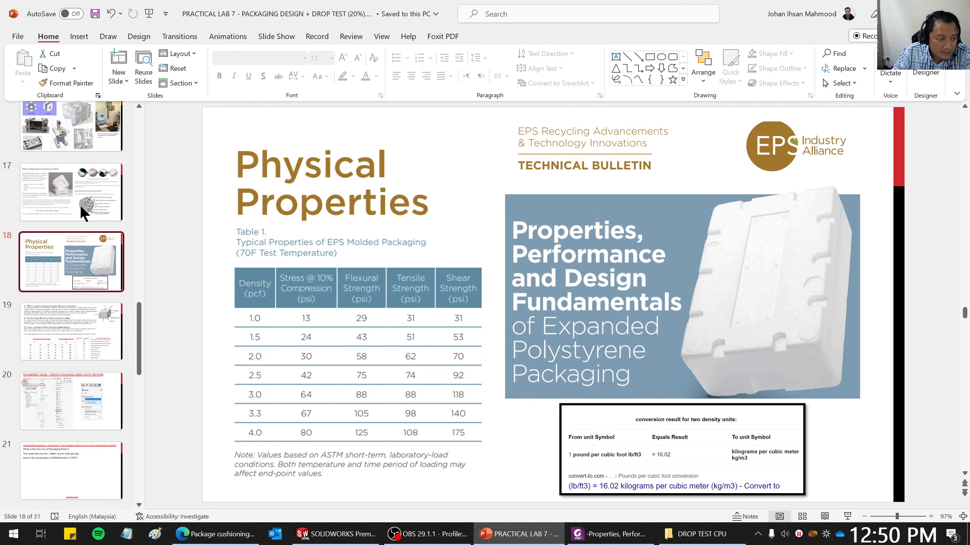
pyautogui.scroll(3, 84, 210)
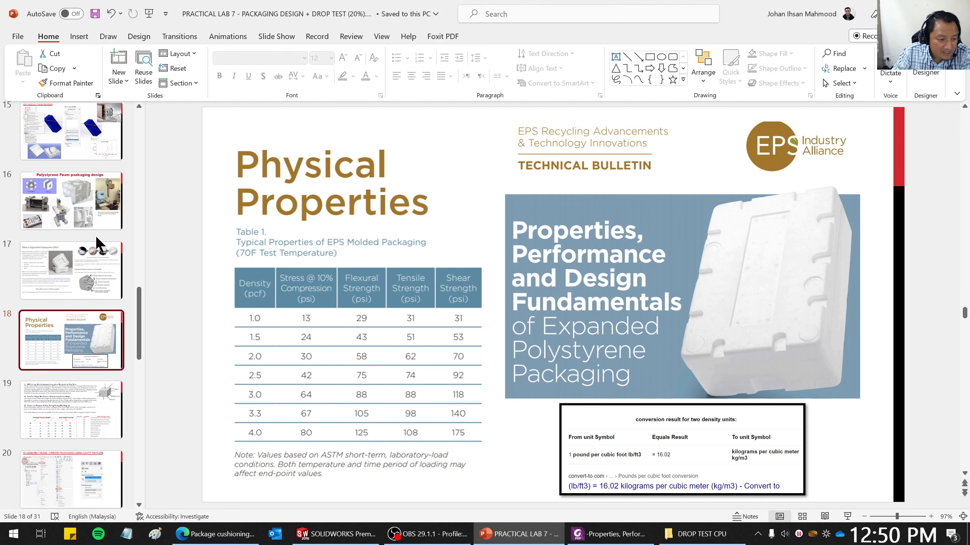
pyautogui.scroll(-3, 58, 217)
pyautogui.click(62, 266)
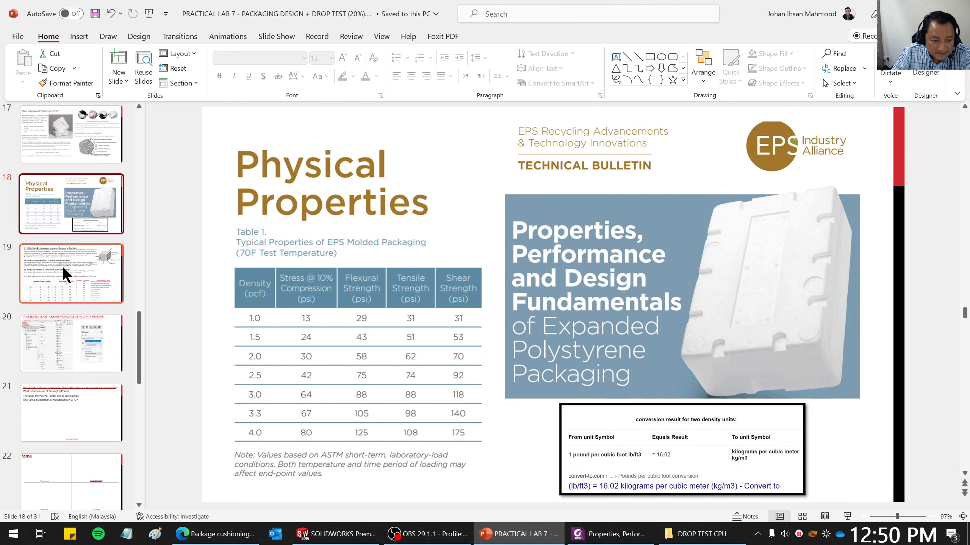
pyautogui.click(60, 325)
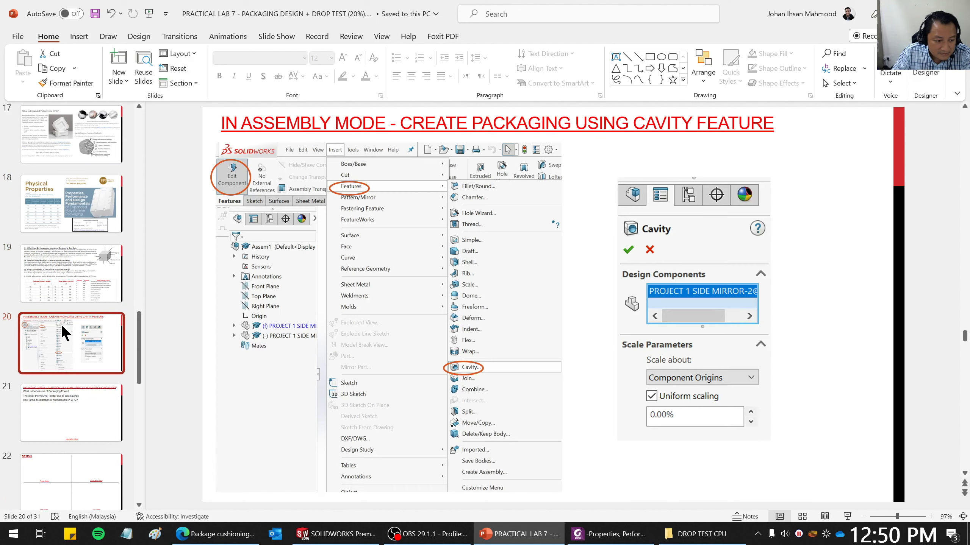
pyautogui.click(58, 386)
pyautogui.scroll(4, 59, 208)
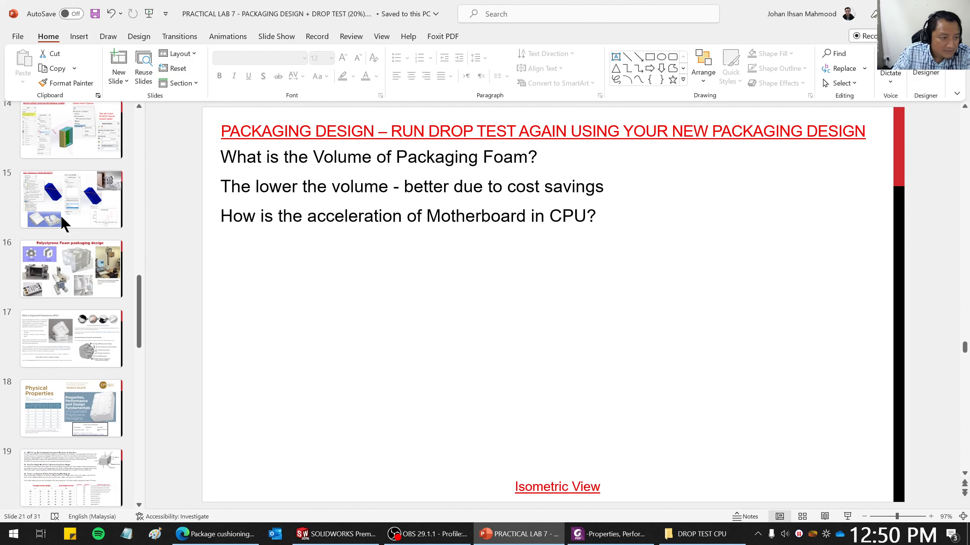
pyautogui.click(71, 151)
pyautogui.scroll(3, 73, 213)
pyautogui.scroll(3, 74, 215)
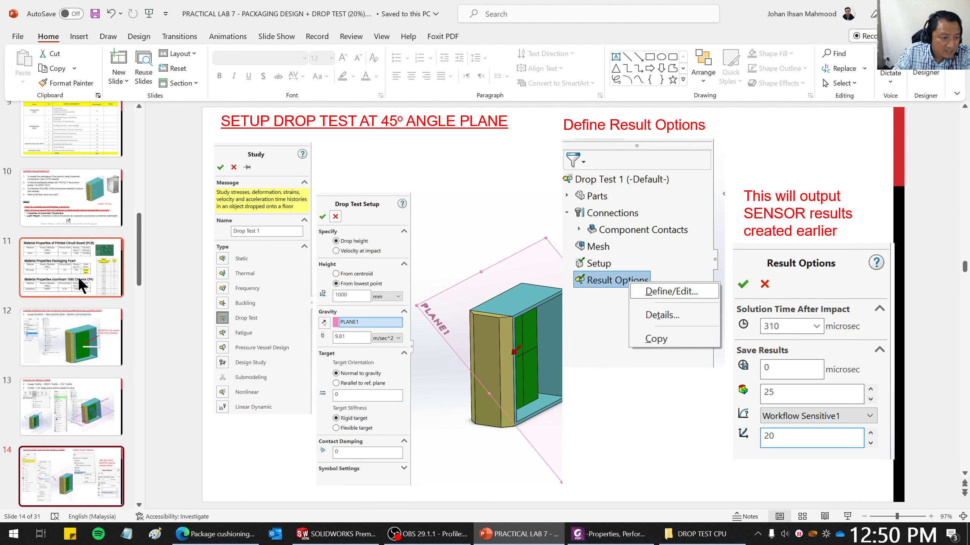
pyautogui.click(78, 276)
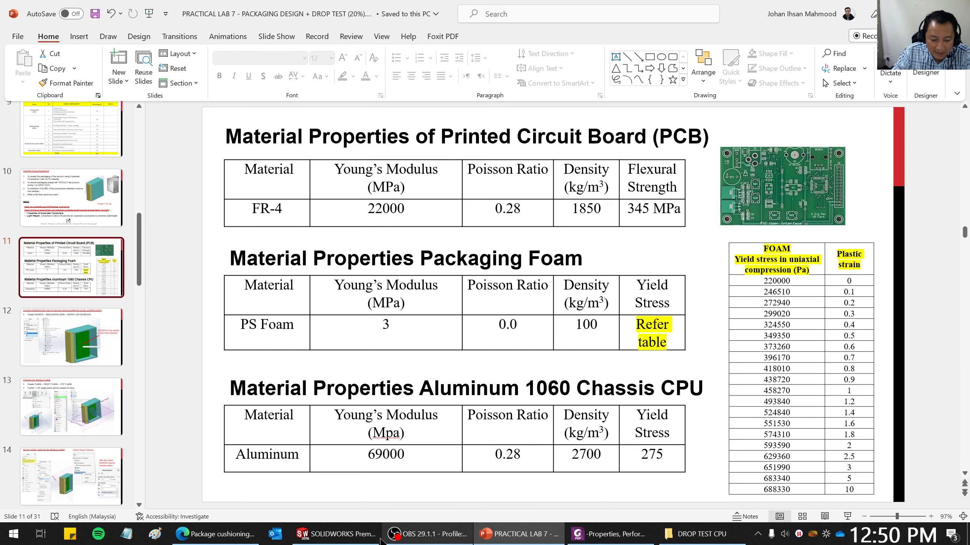
# Back in SOLIDWORKS, set the EPS elastic modulus to 3000000 N/m^2 and Poisson's ratio to 0, checking the values against the presentation.
pyautogui.click(336, 534)
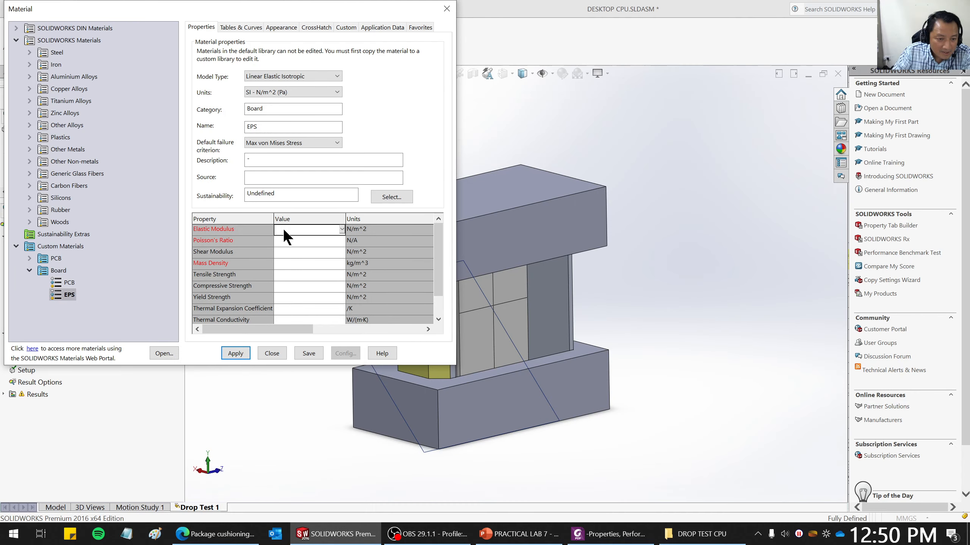
pyautogui.write('3000000')
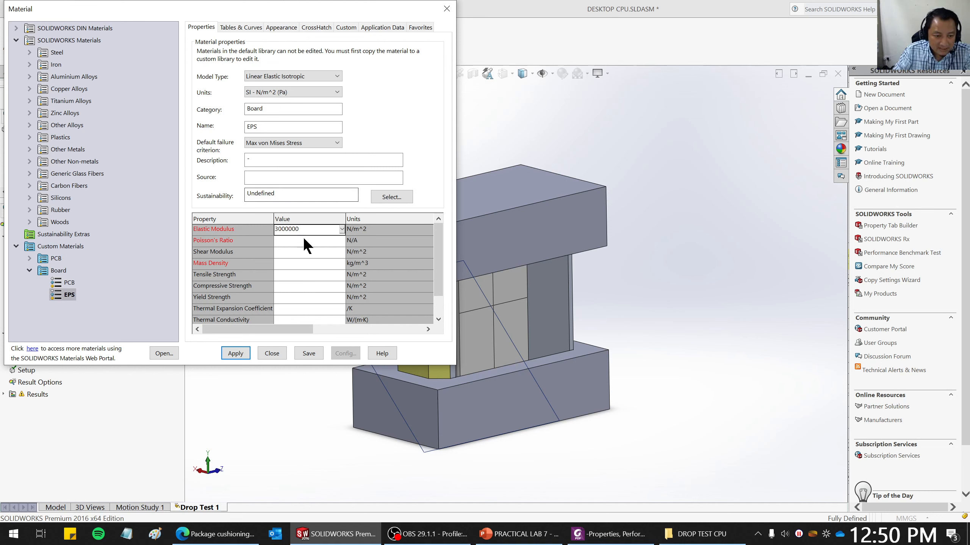
pyautogui.click(500, 537)
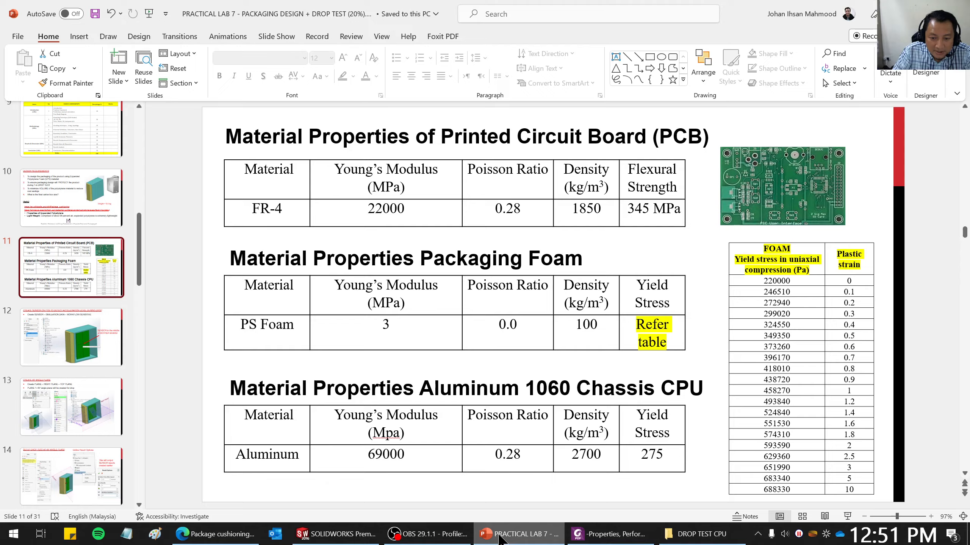
pyautogui.click(500, 535)
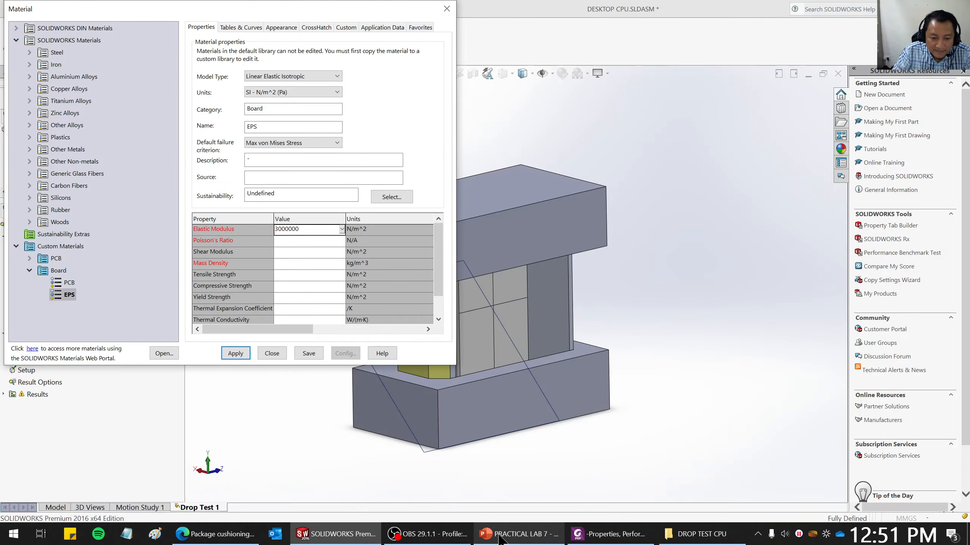
pyautogui.click(501, 535)
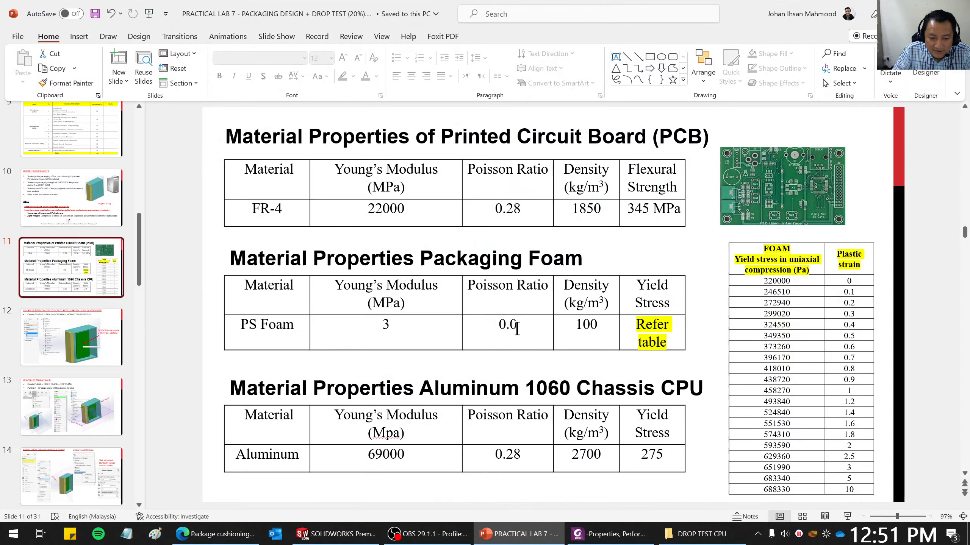
pyautogui.click(520, 534)
pyautogui.click(293, 240)
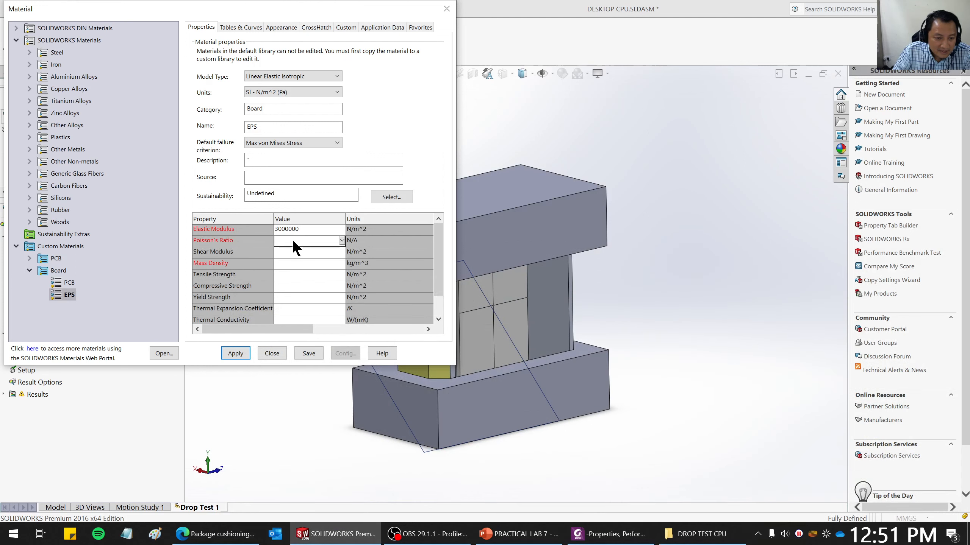
pyautogui.write('0')
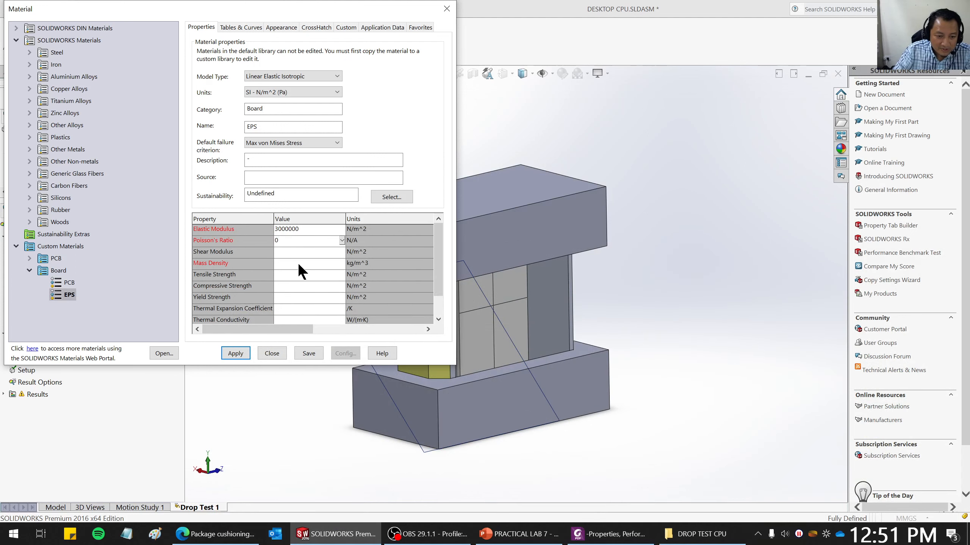
# Set the EPS mass density to 100 kg/m^3 as given in the presentation and apply the material to the FOAM bodies.
pyautogui.click(298, 263)
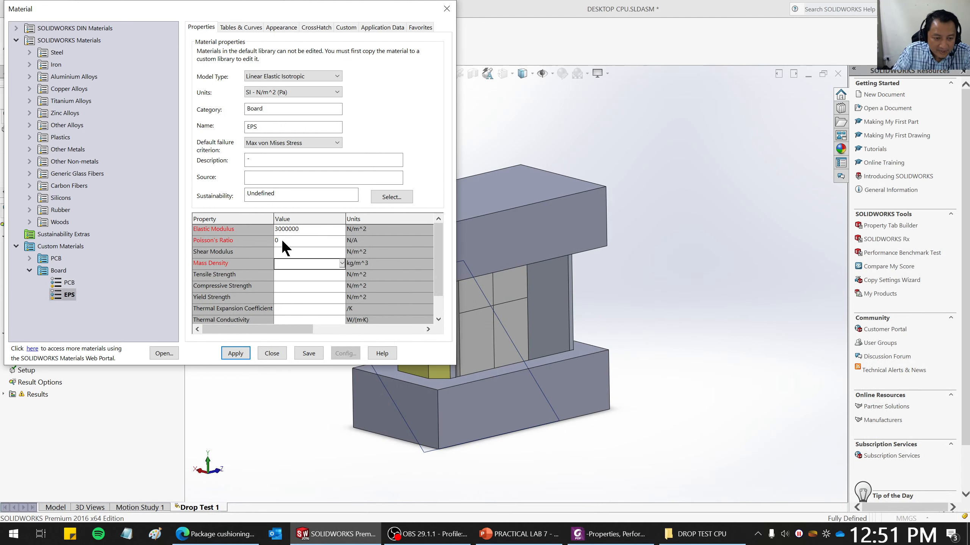
pyautogui.click(492, 535)
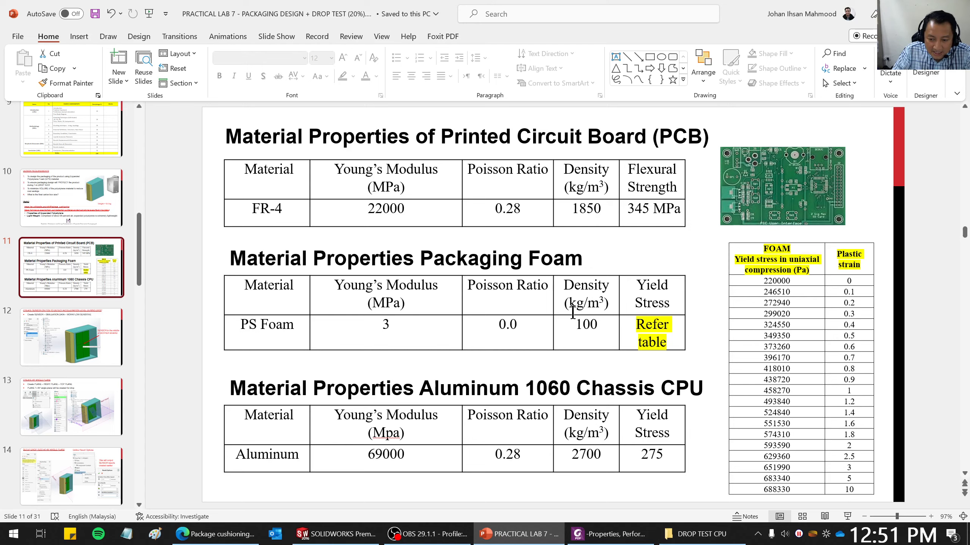
pyautogui.click(512, 534)
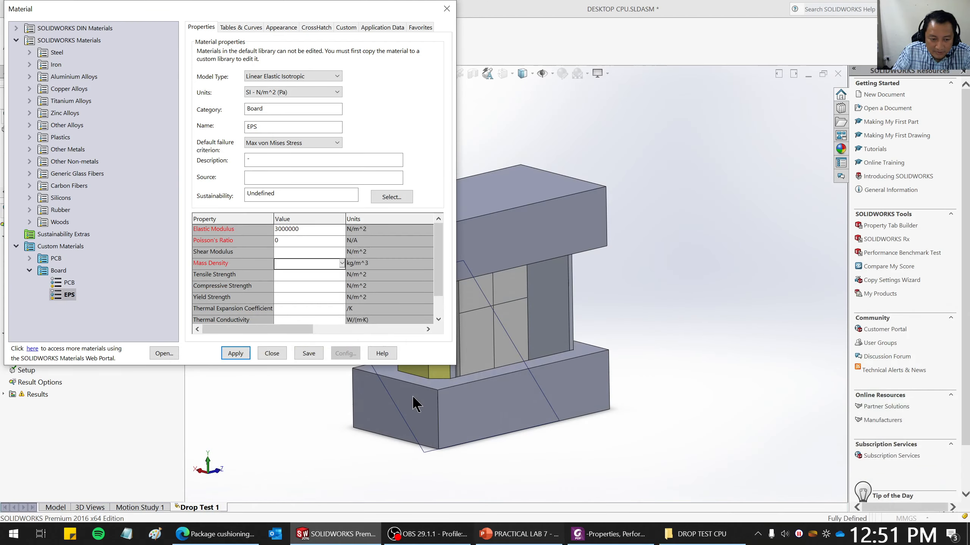
pyautogui.click(286, 262)
pyautogui.write('100')
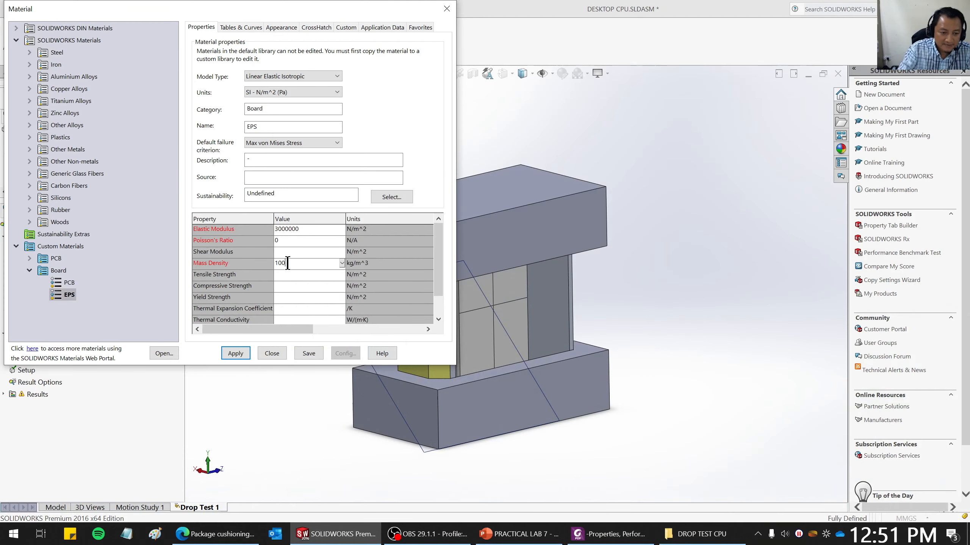
pyautogui.click(238, 354)
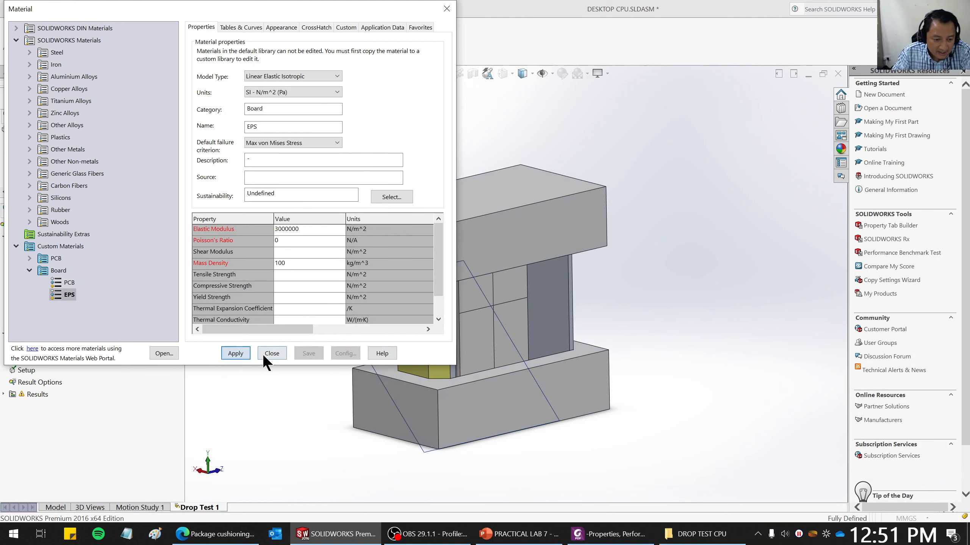
pyautogui.click(272, 353)
# Create a new mesh for the Drop Test 1 study and run the analysis.
pyautogui.moveTo(638, 269); pyautogui.dragTo(679, 322, button='middle')
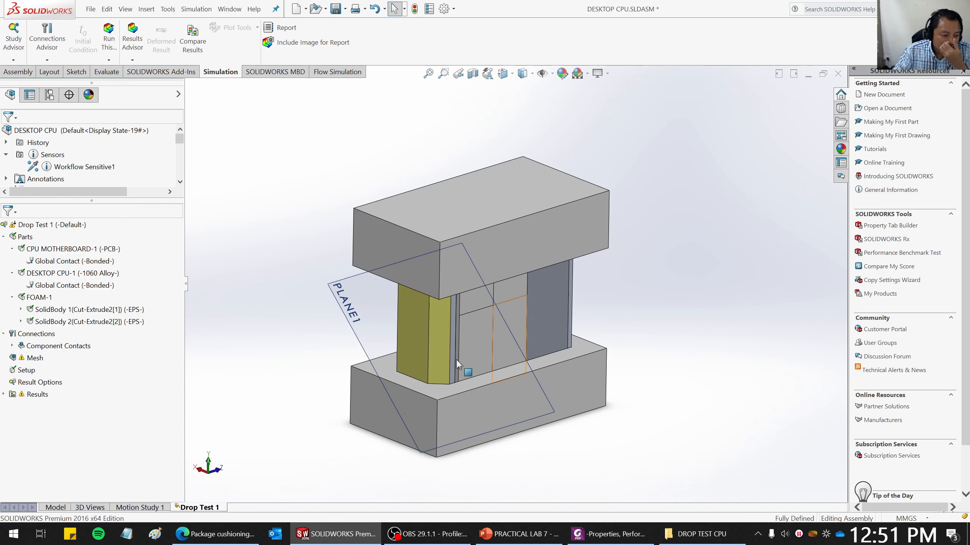
pyautogui.rightClick(31, 356)
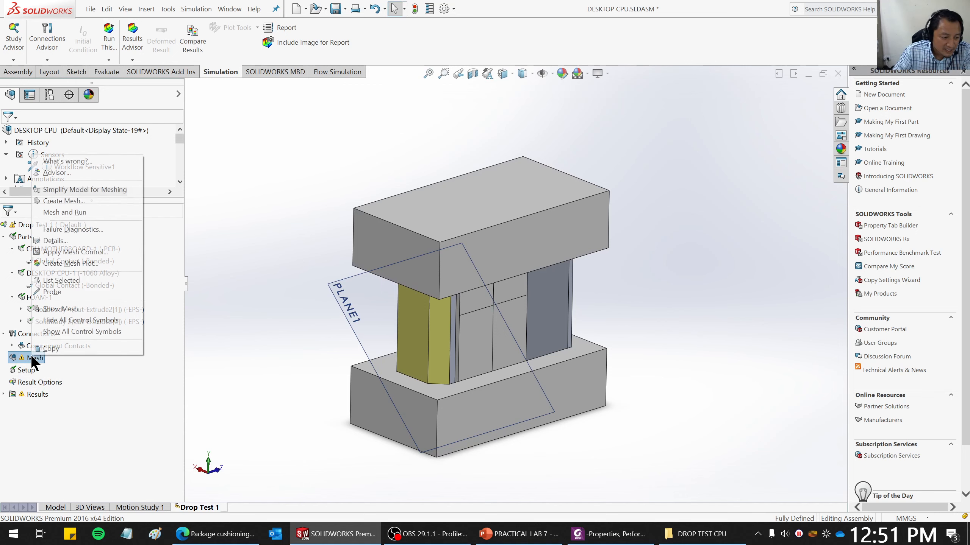
pyautogui.click(57, 202)
pyautogui.click(10, 135)
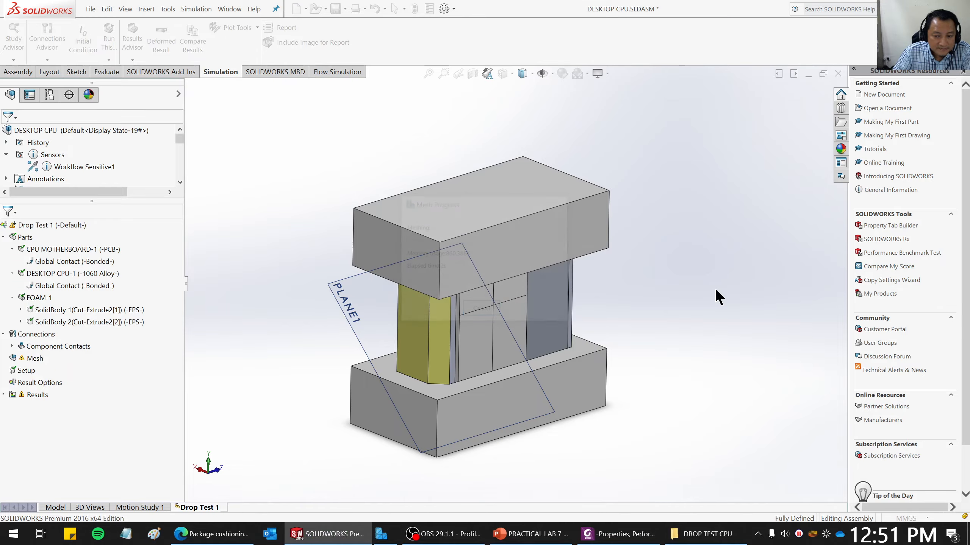
pyautogui.moveTo(713, 284)
pyautogui.mouseDown(button='middle')
pyautogui.moveTo(686, 221)
pyautogui.moveTo(706, 290)
pyautogui.mouseUp(button='middle')
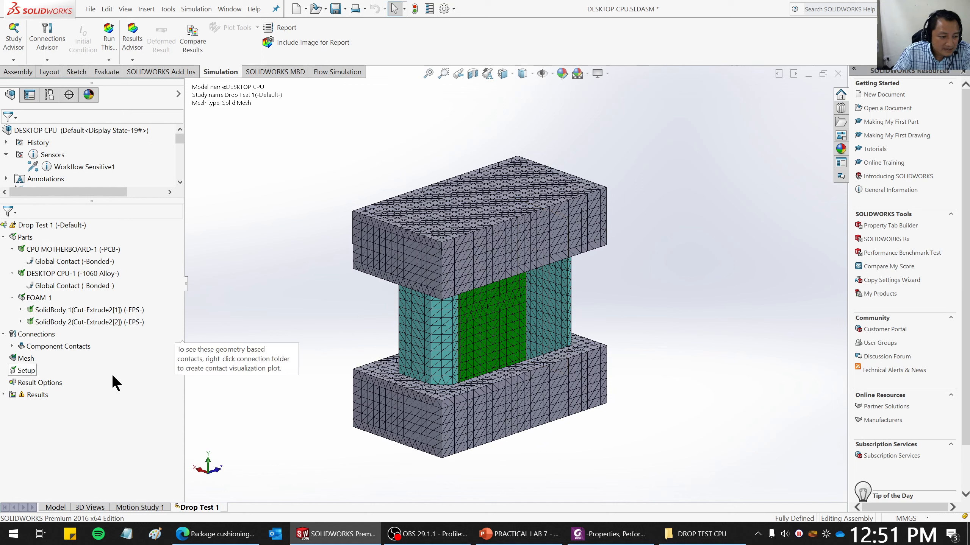
pyautogui.click(109, 29)
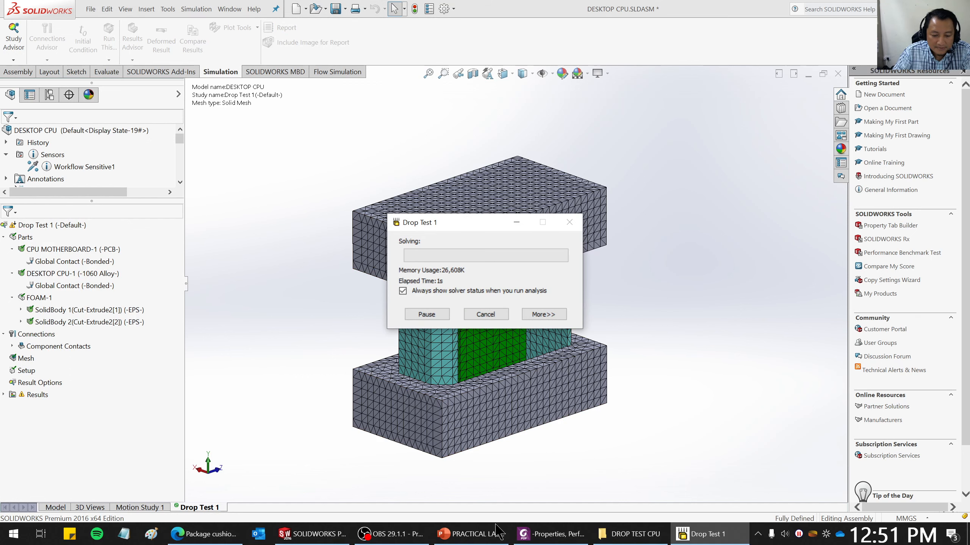
pyautogui.moveTo(490, 539)
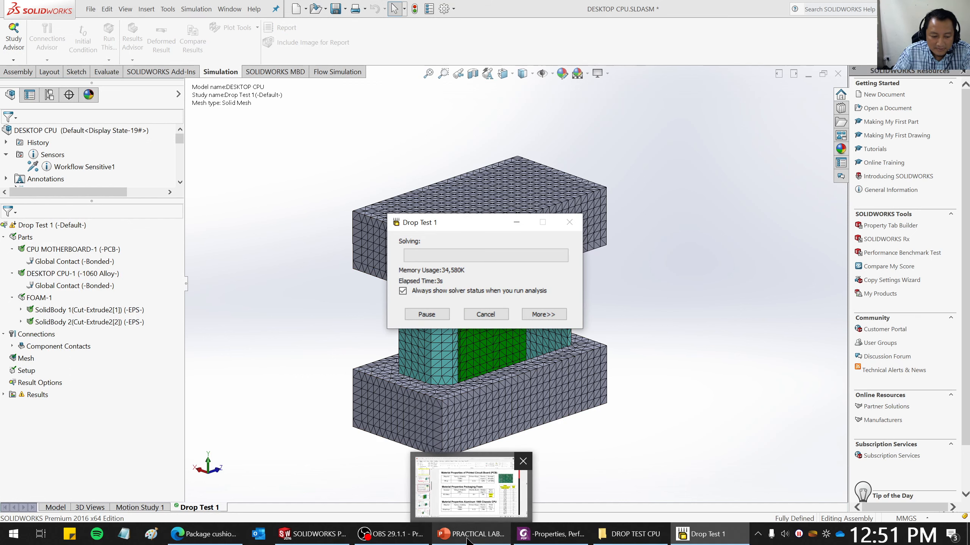
# Switch to the PRACTICAL LAB 7 presentation in PowerPoint and open slide 21 on running the drop test again with the new packaging.
pyautogui.click(466, 540)
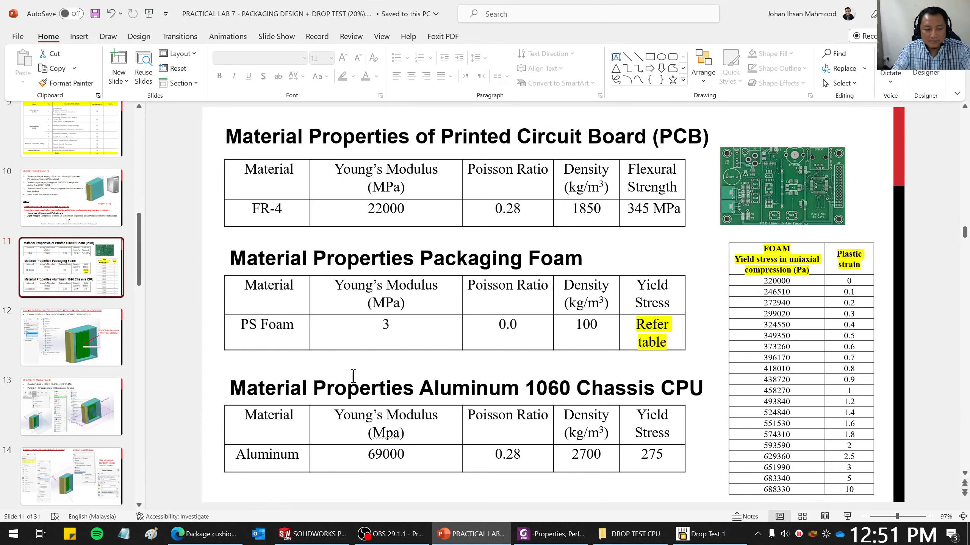
pyautogui.scroll(-2, 92, 372)
pyautogui.scroll(-3, 92, 372)
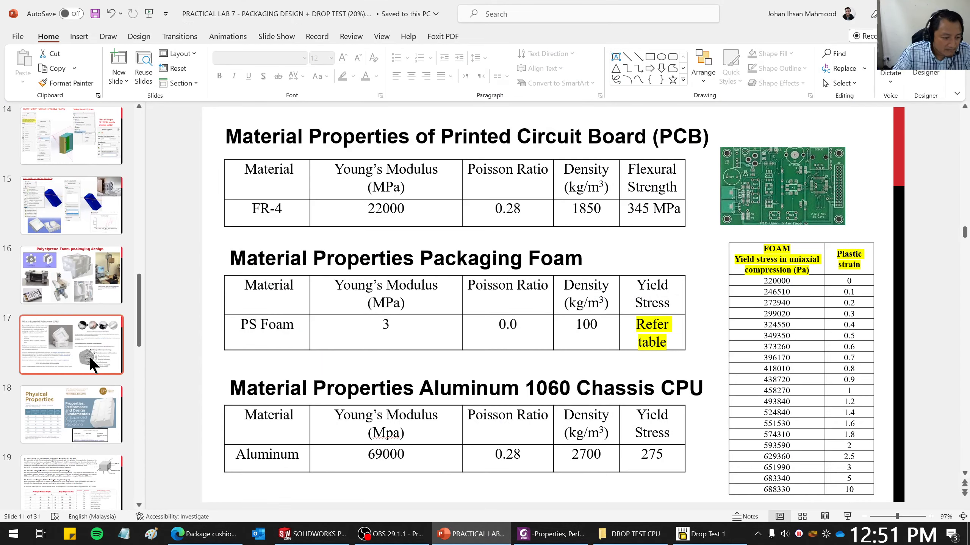
pyautogui.scroll(-7, 92, 366)
pyautogui.click(71, 307)
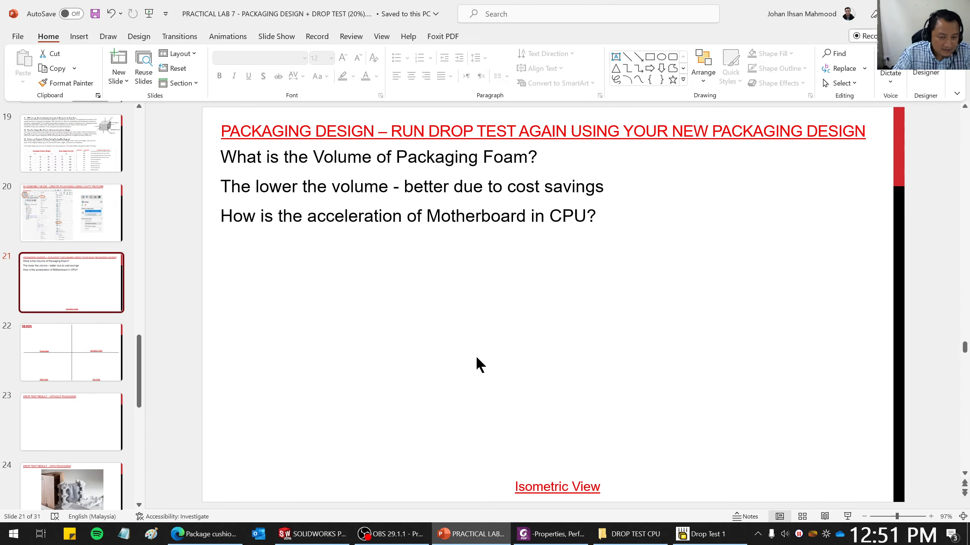
# Paste the earlier Time History Graph capture from the clipboard history, shrink it to about 16.74 cm wide and place it below the acceleration question.
pyautogui.press('super+v')
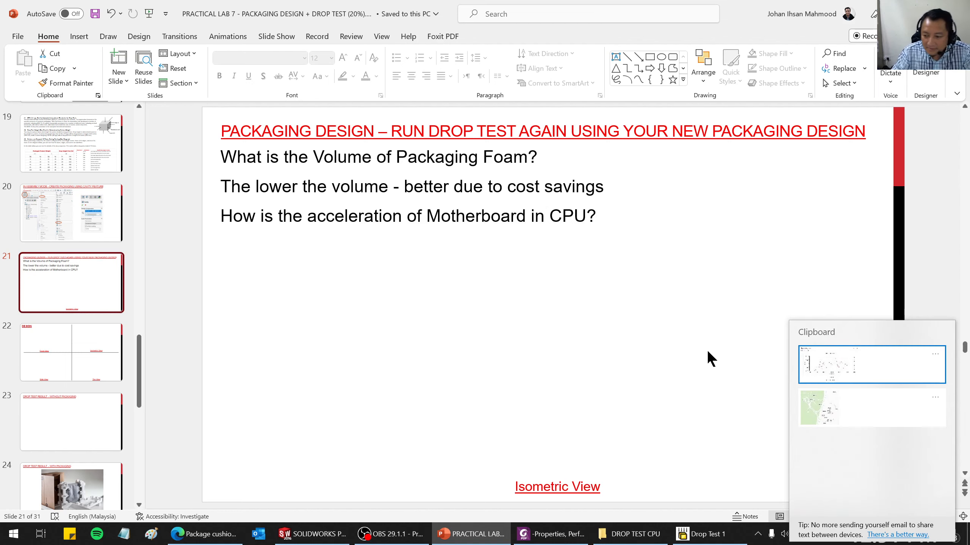
pyautogui.click(814, 363)
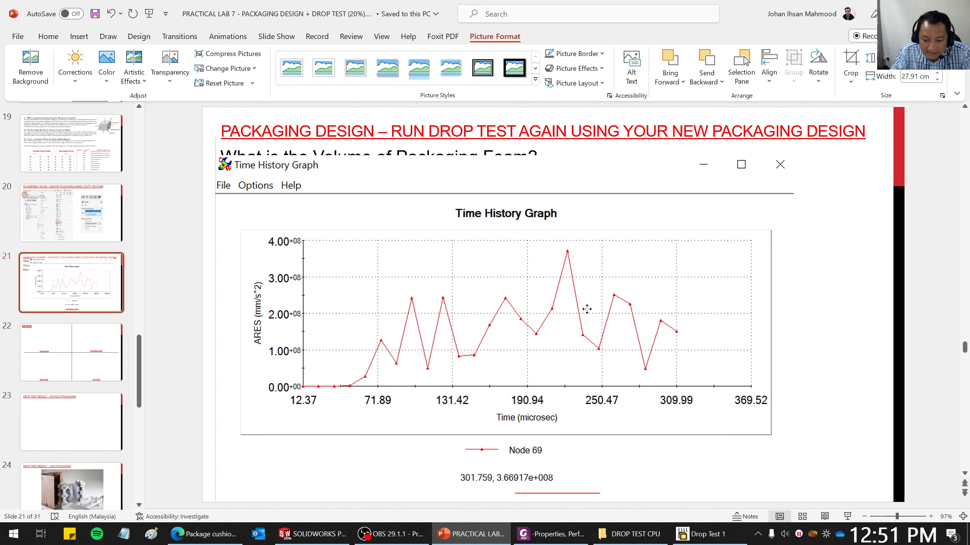
pyautogui.moveTo(793, 492); pyautogui.dragTo(563, 349)
pyautogui.moveTo(461, 275); pyautogui.dragTo(468, 360)
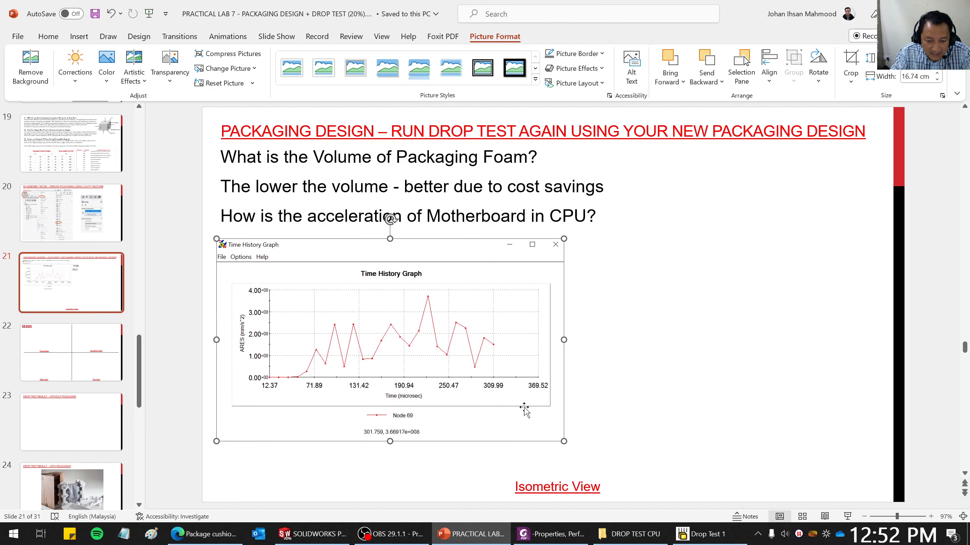
pyautogui.click(604, 414)
pyautogui.click(624, 447)
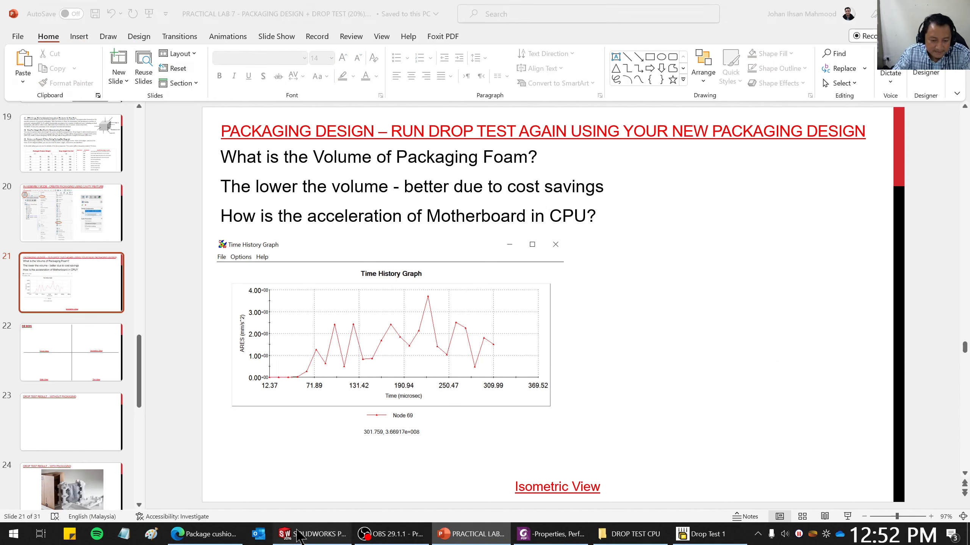
# Switch back to SOLIDWORKS, move the Drop Test 1 solver status window clear of the model and monitor the analysis progress.
pyautogui.click(311, 534)
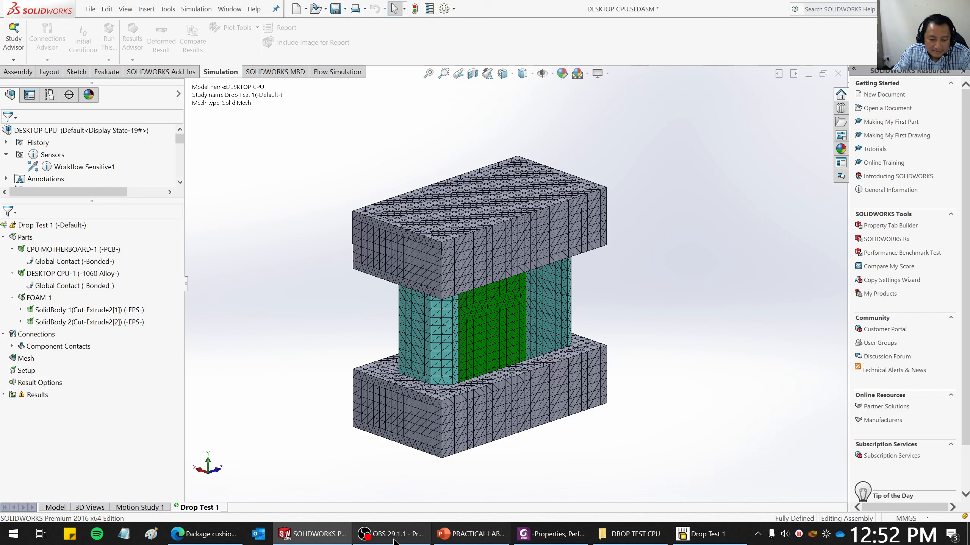
pyautogui.click(685, 536)
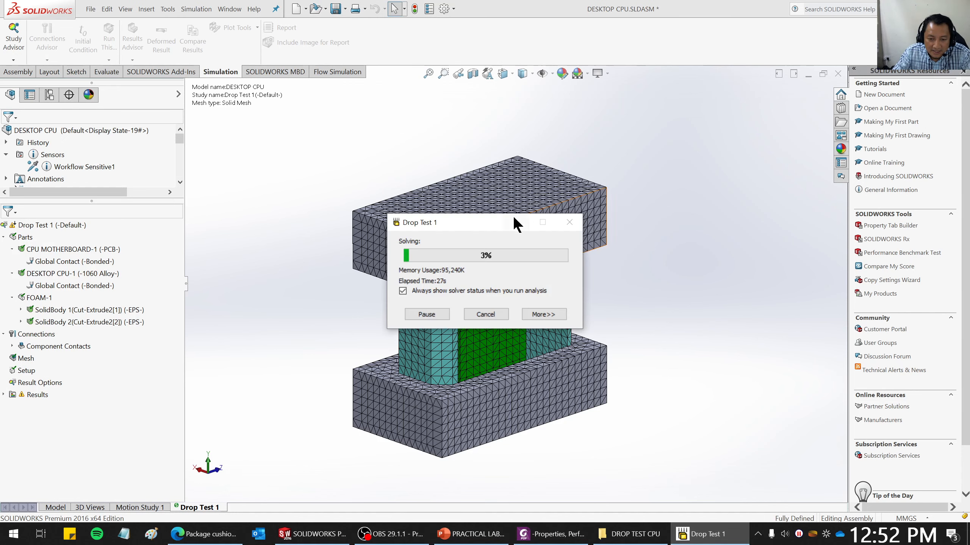
pyautogui.moveTo(482, 216); pyautogui.dragTo(720, 125)
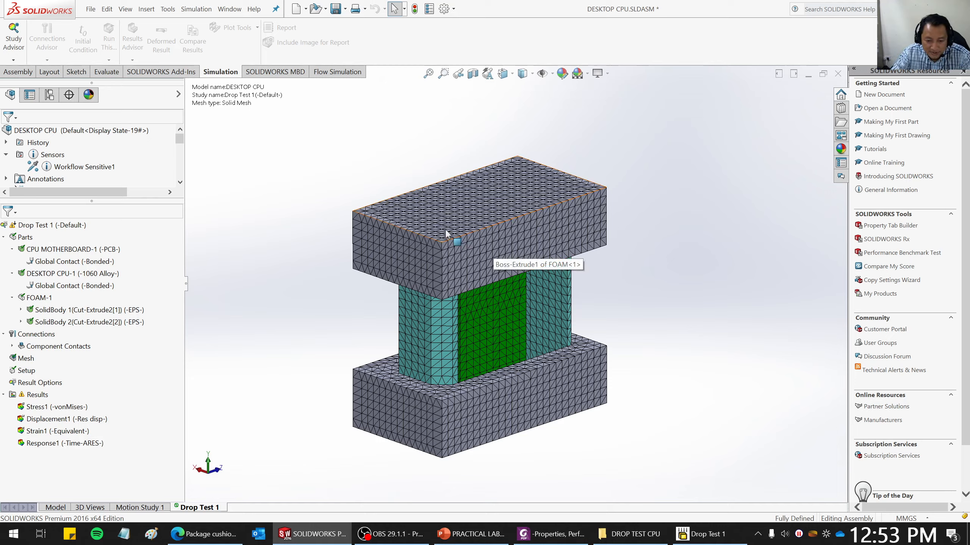
pyautogui.moveTo(697, 325); pyautogui.dragTo(712, 296, button='middle')
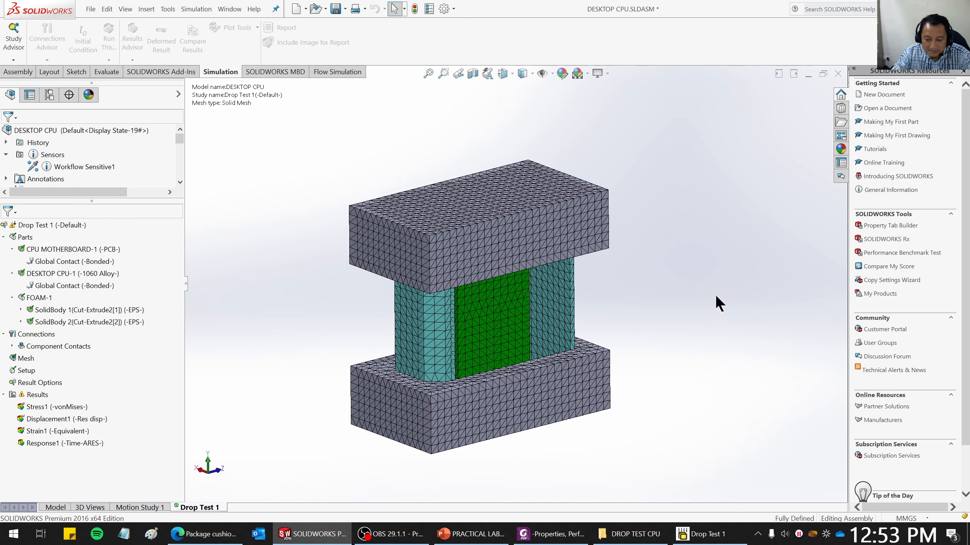
pyautogui.click(701, 534)
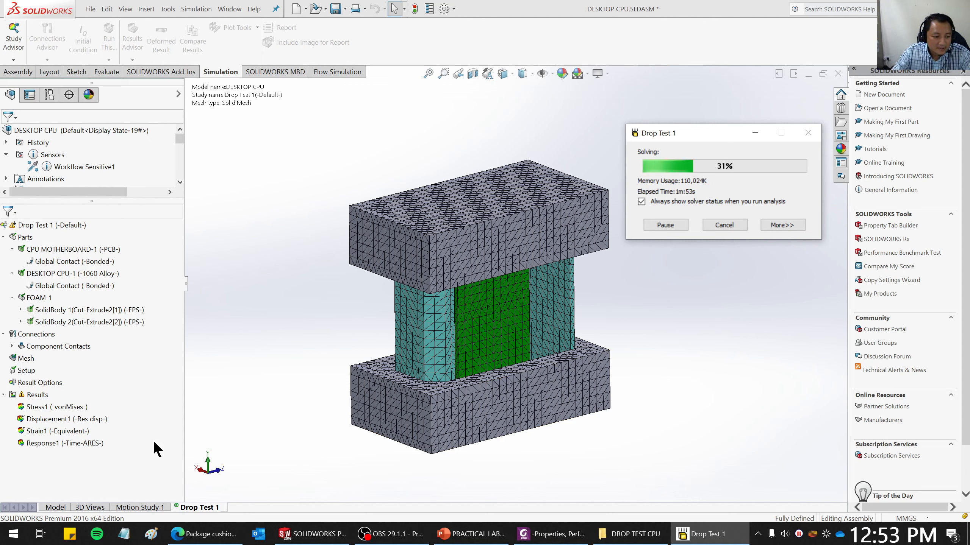
pyautogui.click(494, 305)
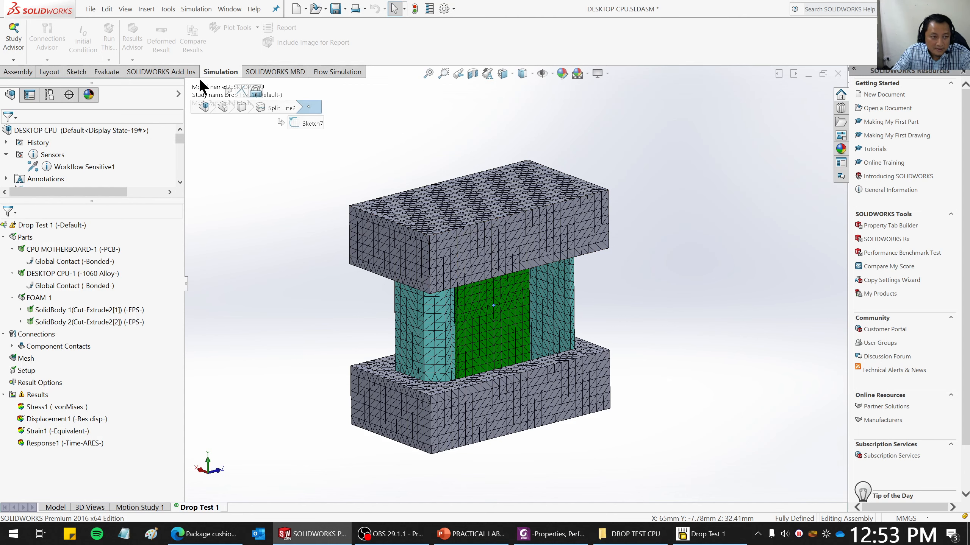
pyautogui.click(706, 534)
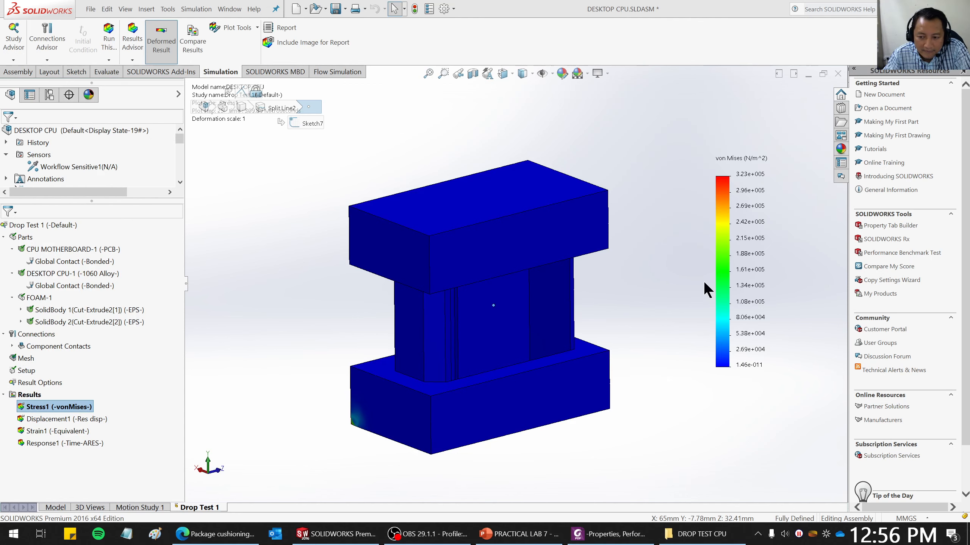
# Probe the stress plot at the split-line point in the middle of the CPU motherboard to identify its node, then close the probe.
pyautogui.moveTo(526, 311); pyautogui.dragTo(508, 302, button='middle')
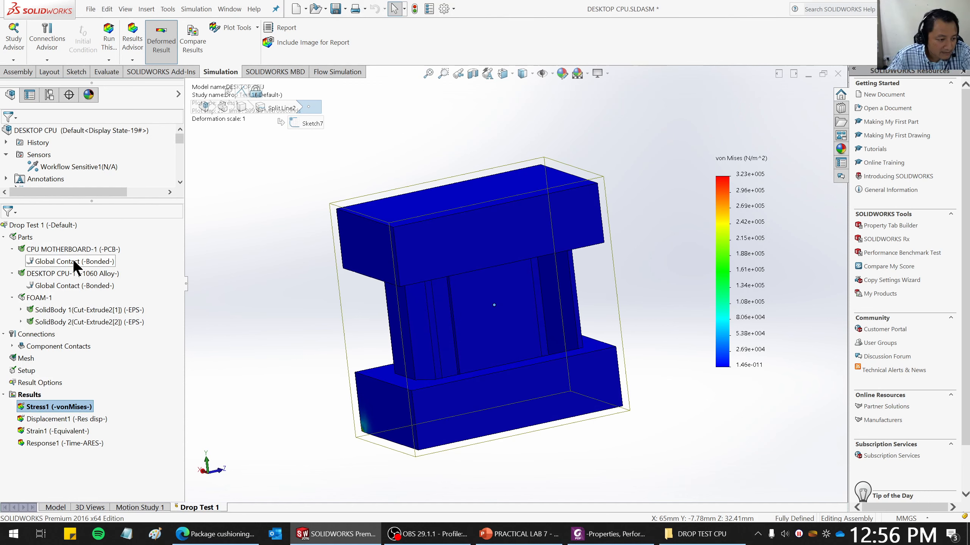
pyautogui.click(241, 24)
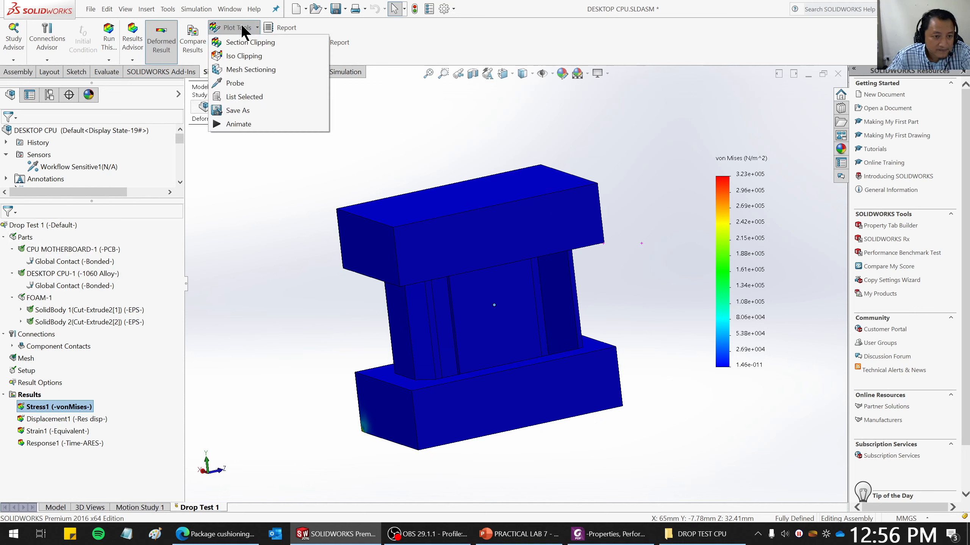
pyautogui.click(241, 83)
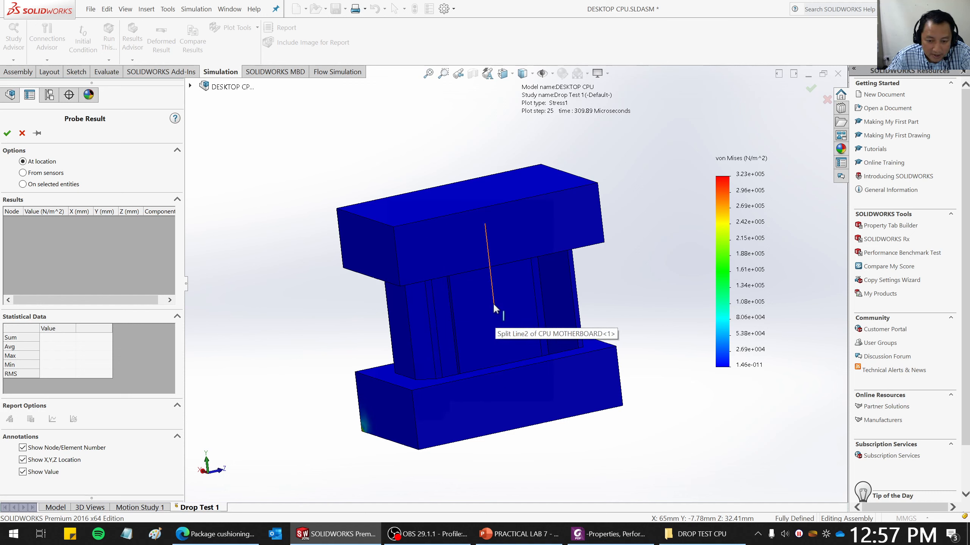
pyautogui.click(494, 306)
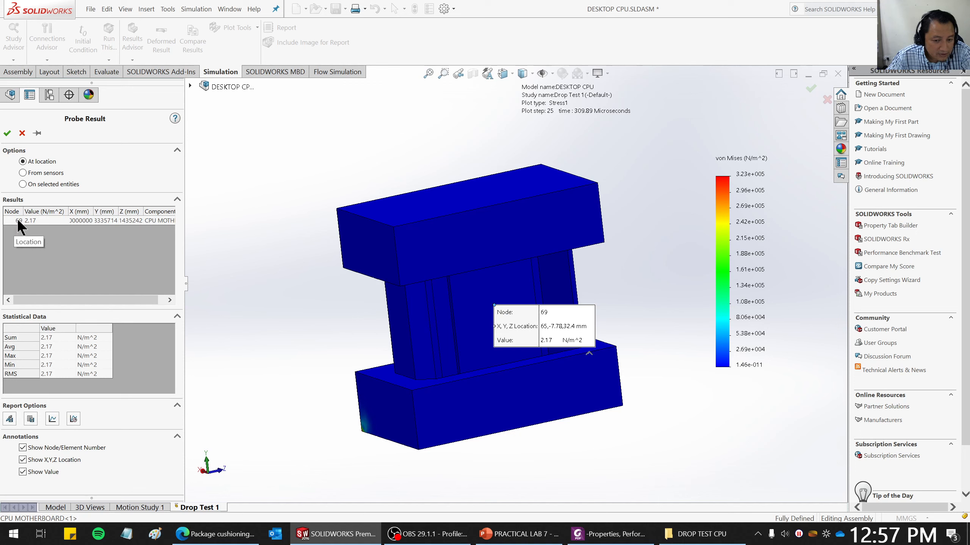
pyautogui.click(22, 133)
# Display the Response1 time history graph by confirming its definition with Node 69 and resultant translational acceleration in mm/s^2.
pyautogui.rightClick(59, 441)
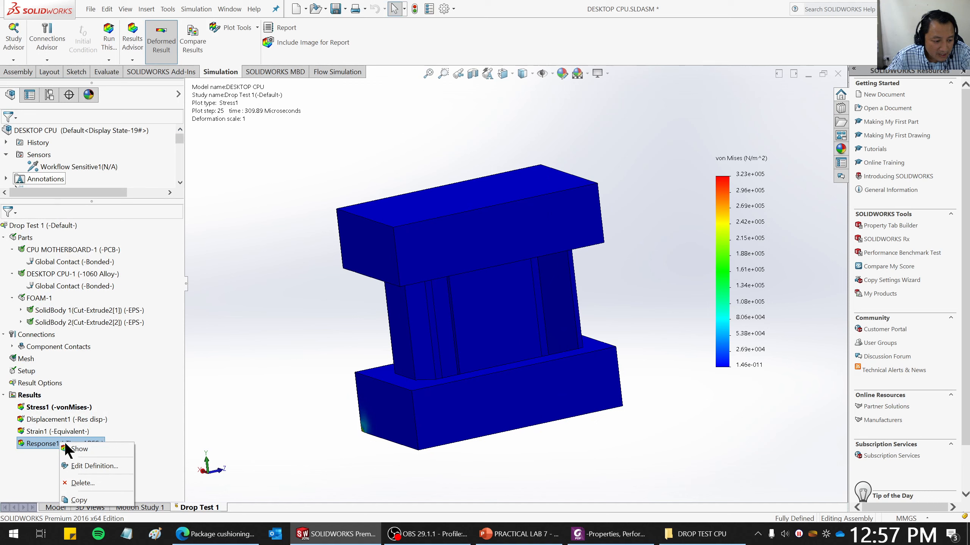
pyautogui.click(83, 450)
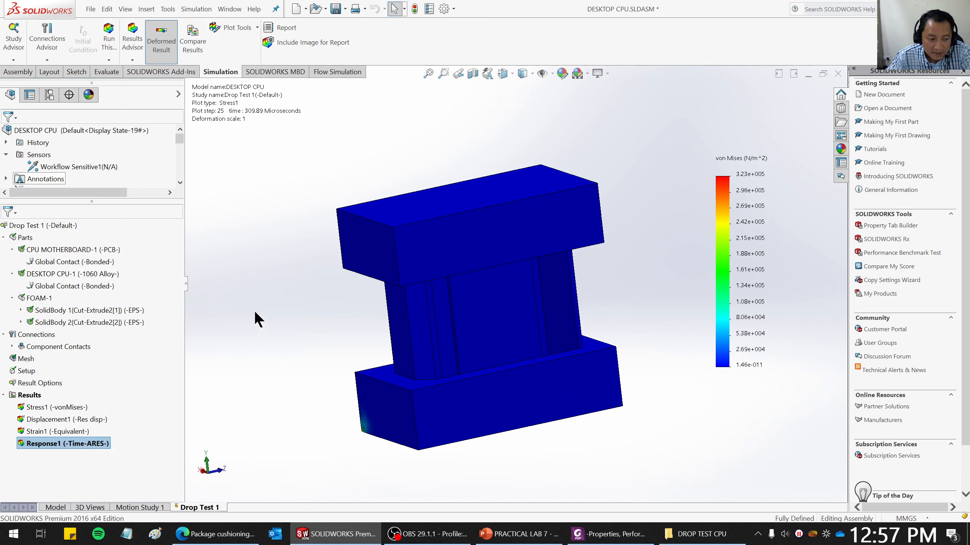
pyautogui.rightClick(55, 444)
pyautogui.click(76, 451)
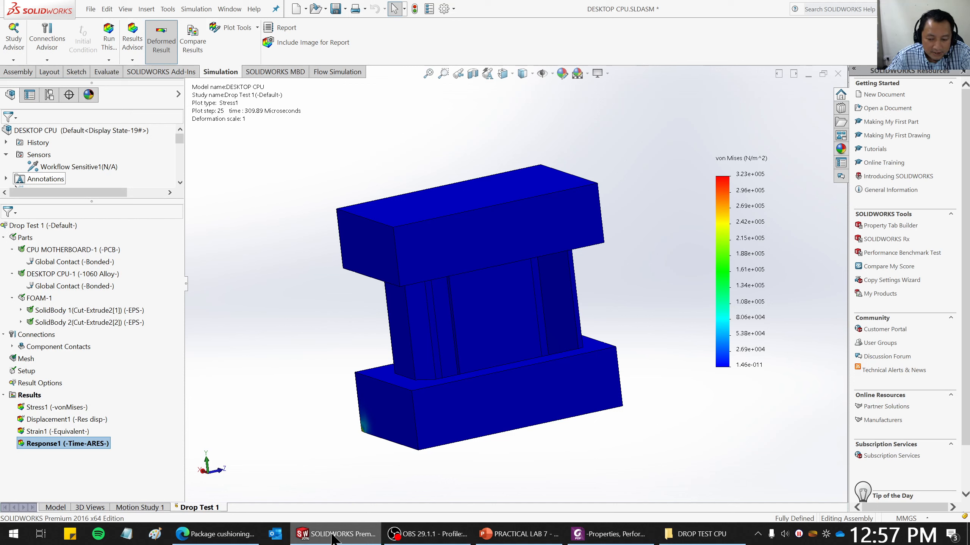
pyautogui.rightClick(61, 443)
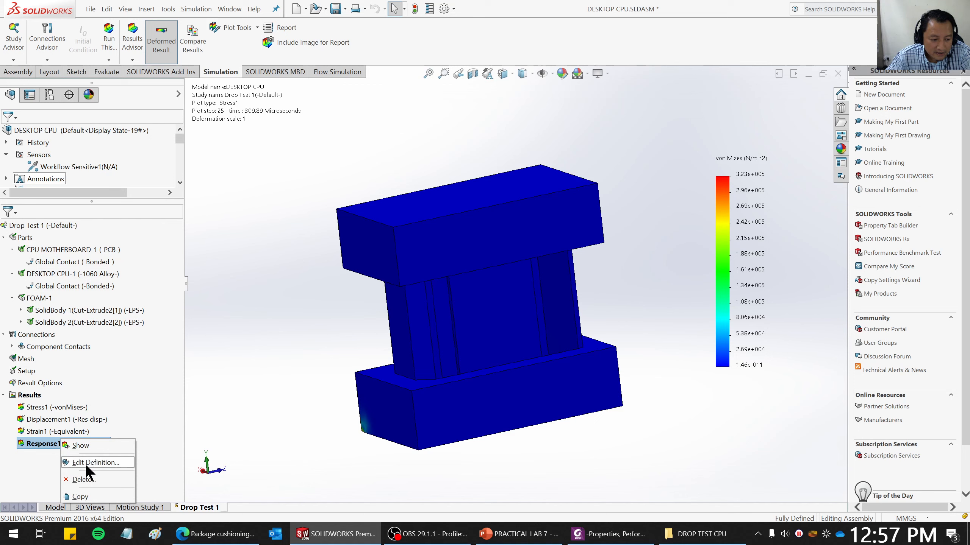
pyautogui.click(85, 459)
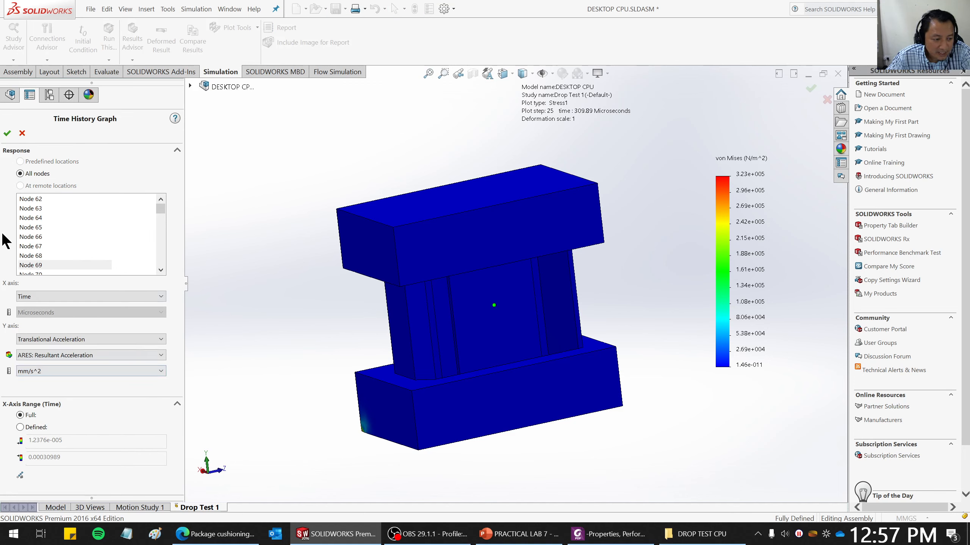
pyautogui.click(7, 133)
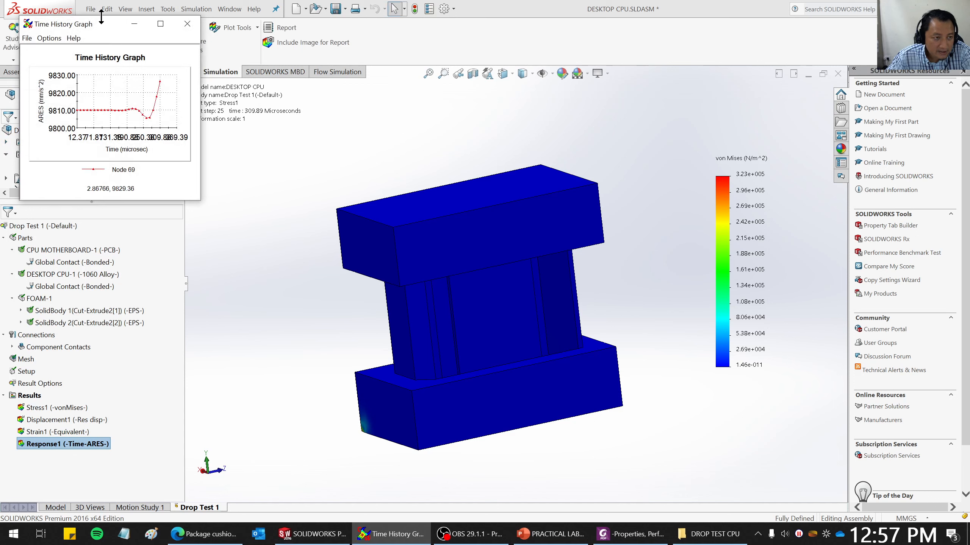
# Move the Time History Graph window clear of the model tree, enlarge it and capture it as a screen snip.
pyautogui.moveTo(102, 23); pyautogui.dragTo(667, 88)
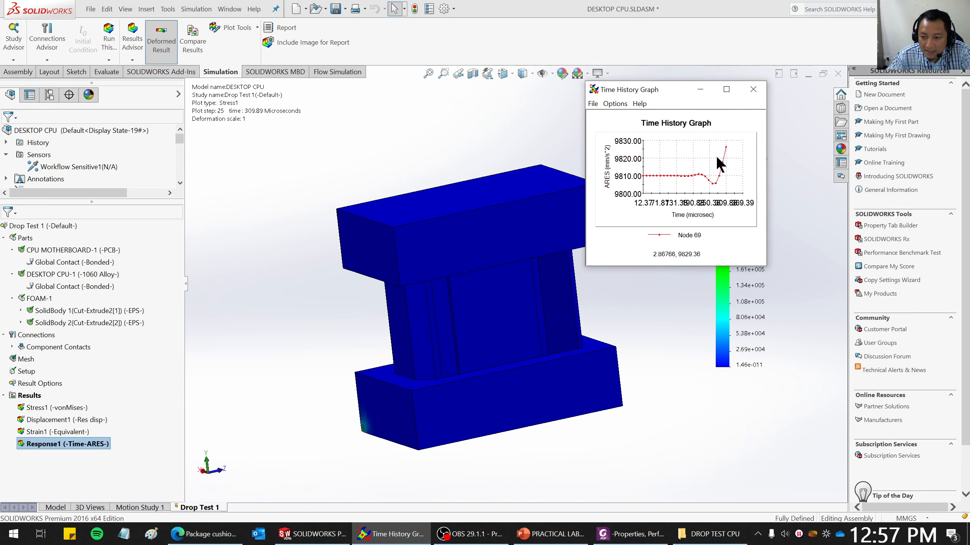
pyautogui.moveTo(765, 265); pyautogui.dragTo(908, 314)
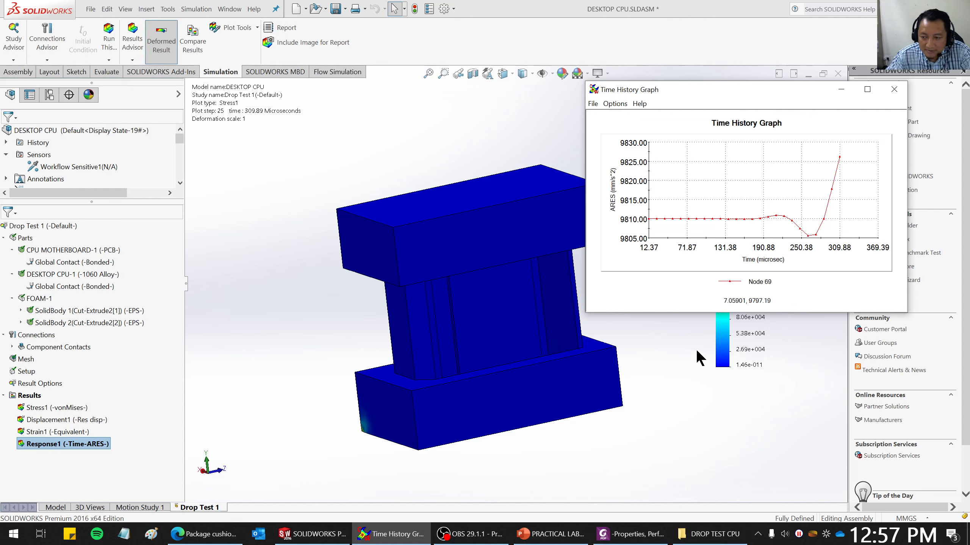
pyautogui.moveTo(589, 314); pyautogui.dragTo(537, 349)
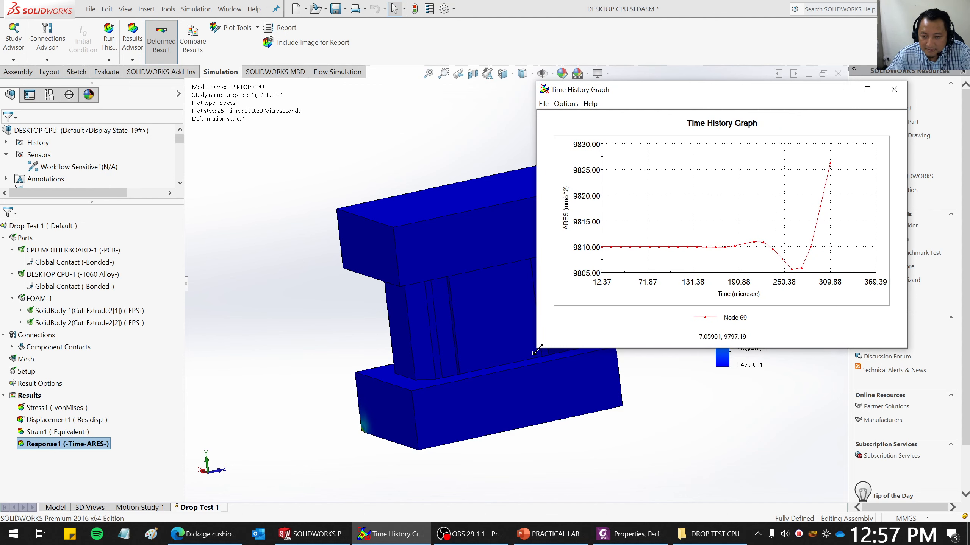
pyautogui.press('shift+super+s')
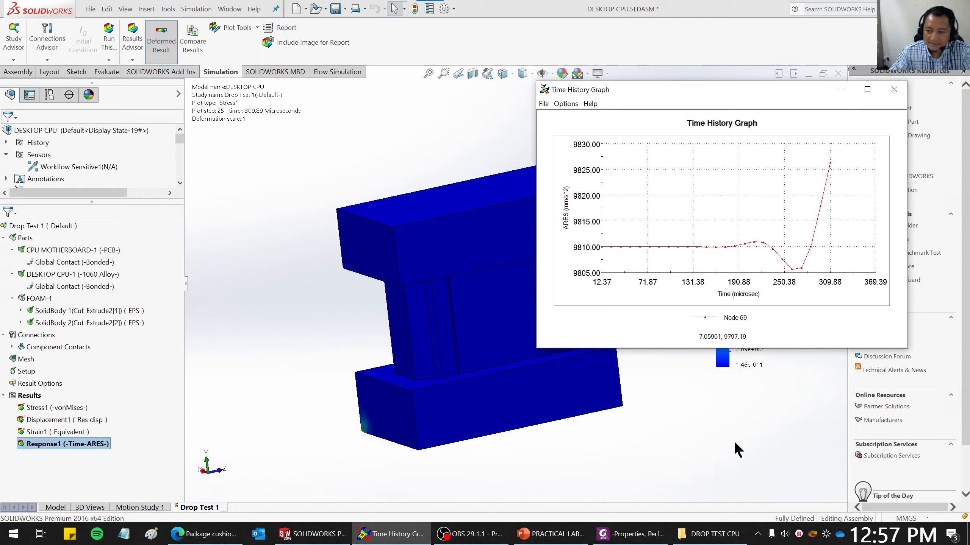
pyautogui.moveTo(539, 83)
pyautogui.mouseDown()
pyautogui.moveTo(912, 325)
pyautogui.moveTo(915, 342)
pyautogui.moveTo(904, 332)
pyautogui.mouseUp()
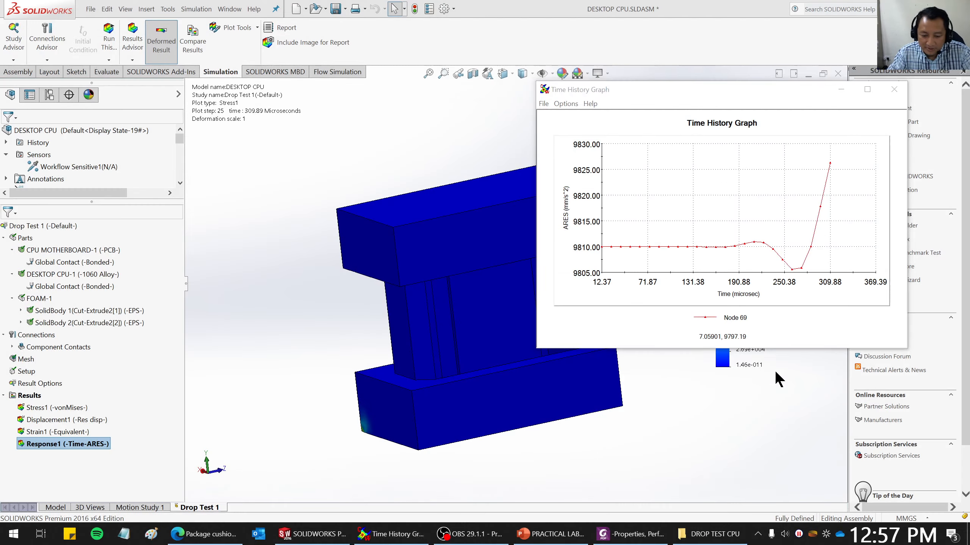
# Switch to PowerPoint, paste the new graph capture on slide 21, shrink it to about 12.68 cm wide and place it beside the earlier graph.
pyautogui.click(551, 533)
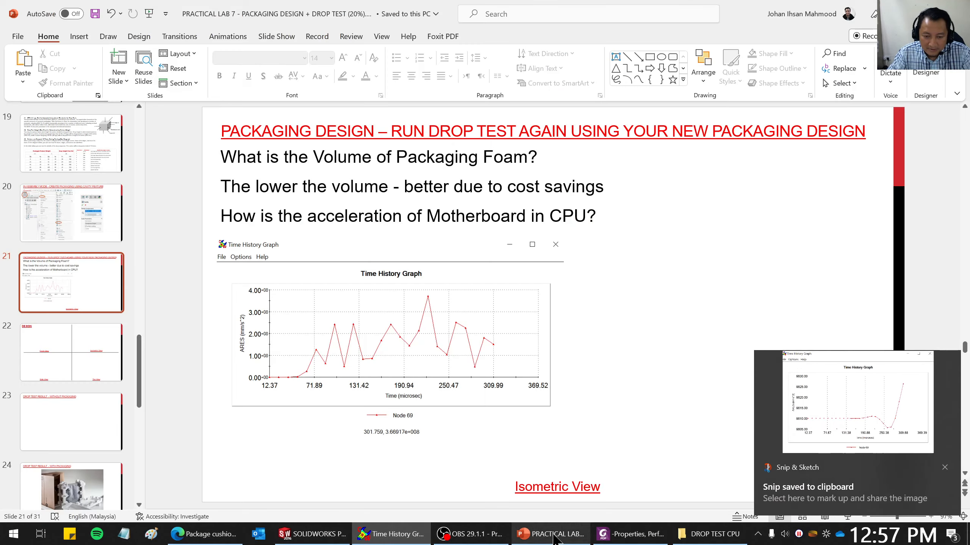
pyautogui.hotkey('ctrl', 'v')
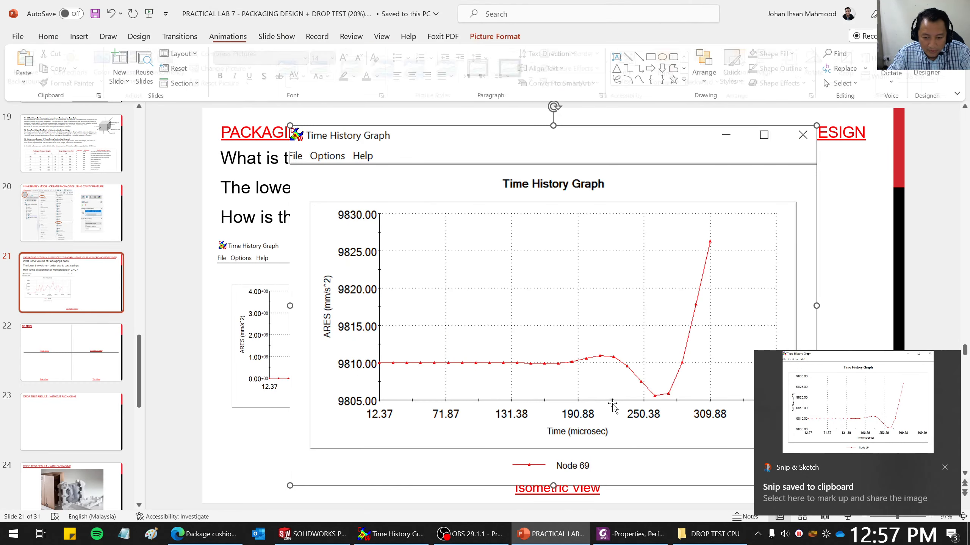
pyautogui.moveTo(299, 134); pyautogui.dragTo(575, 294)
pyautogui.moveTo(639, 354); pyautogui.dragTo(652, 319)
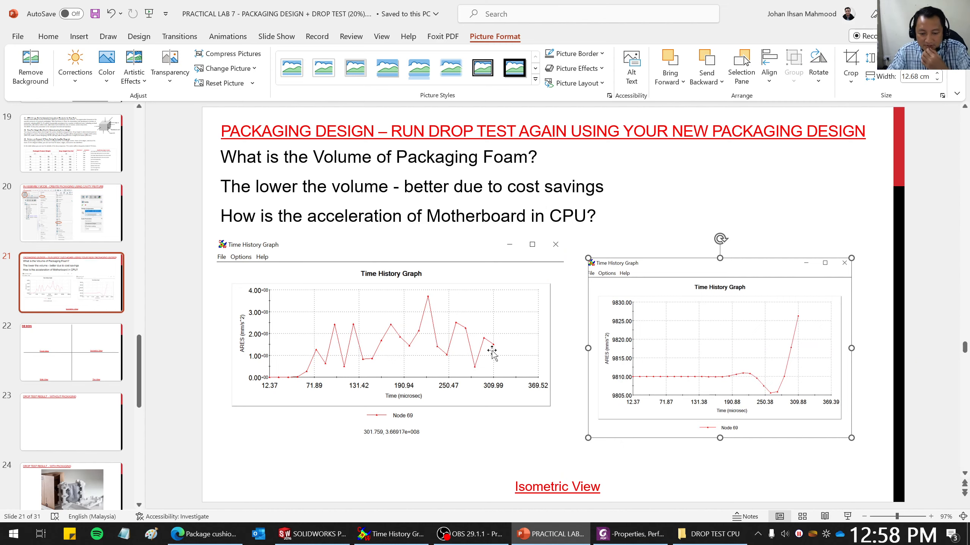
# Return to the SOLIDWORKS drop test results and start animating the von Mises stress plot.
pyautogui.click(382, 535)
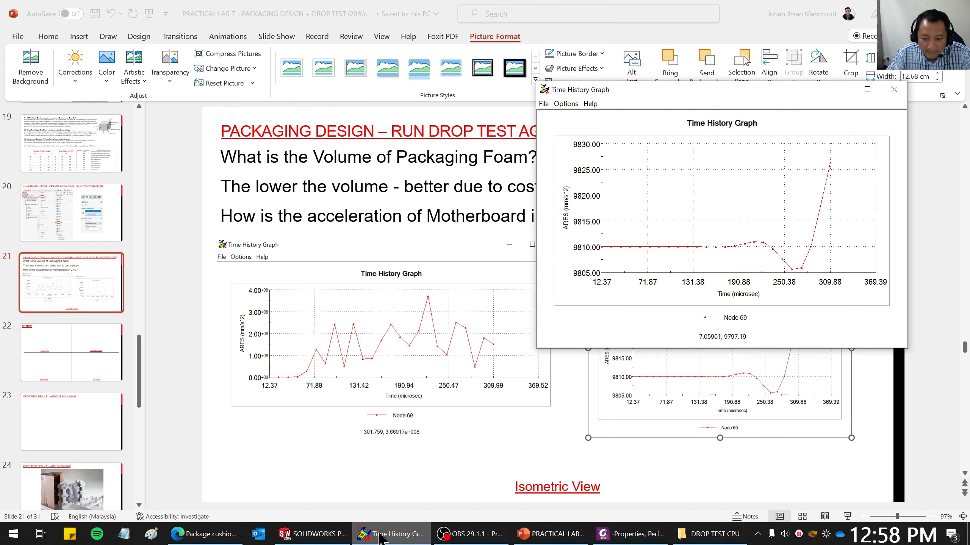
pyautogui.click(311, 534)
pyautogui.click(240, 29)
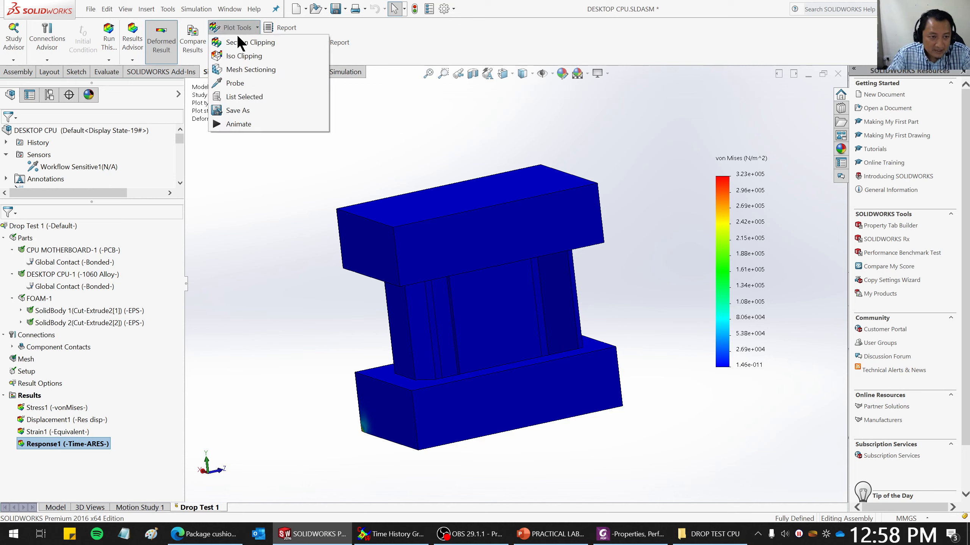
pyautogui.click(239, 123)
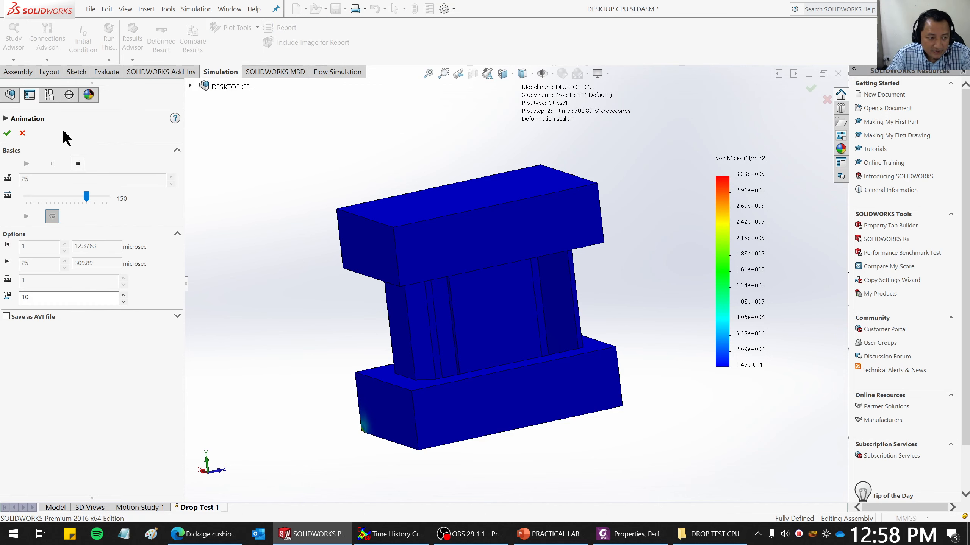
pyautogui.click(7, 133)
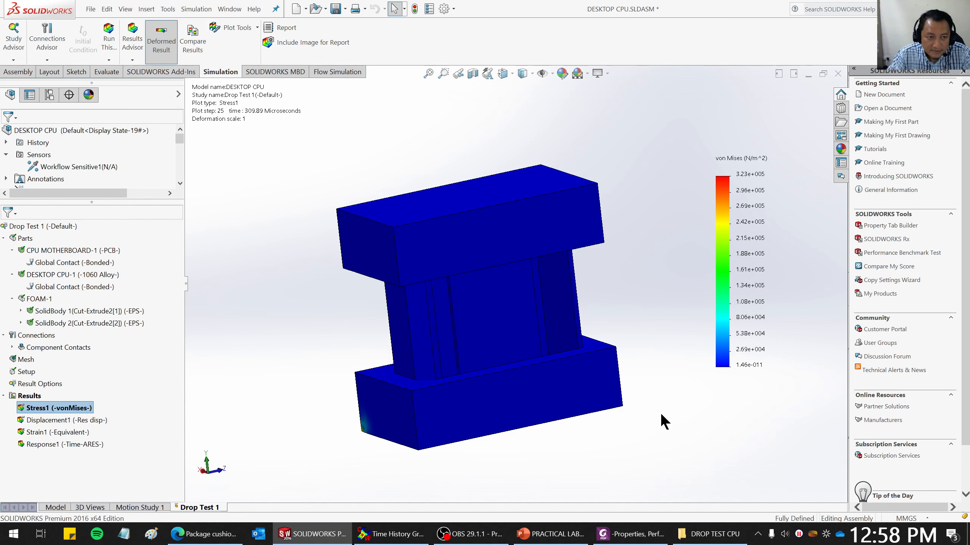
pyautogui.click(235, 25)
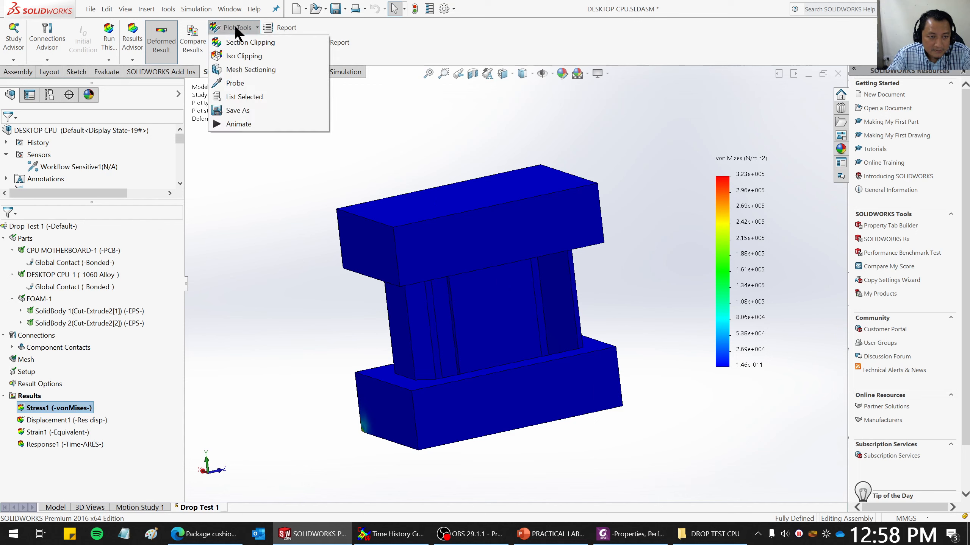
pyautogui.click(233, 123)
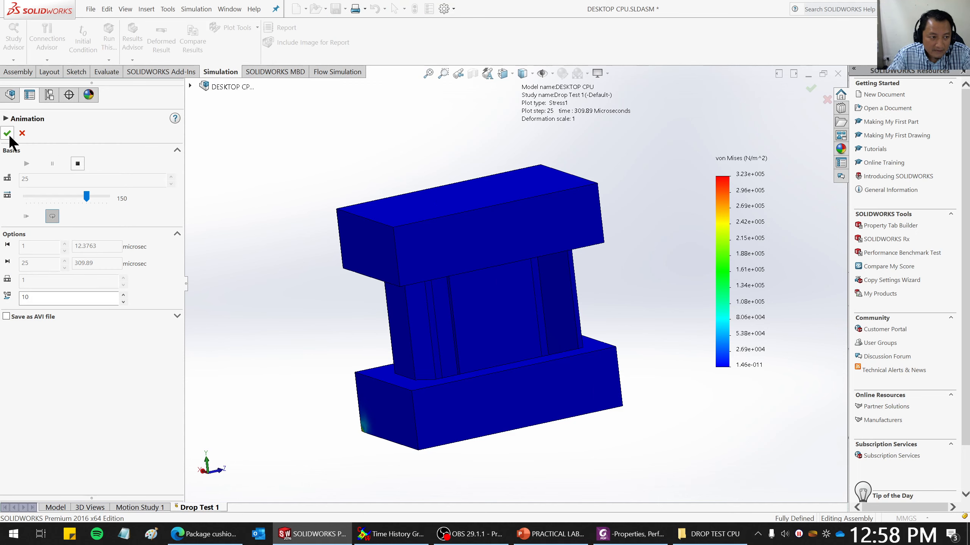
pyautogui.click(7, 134)
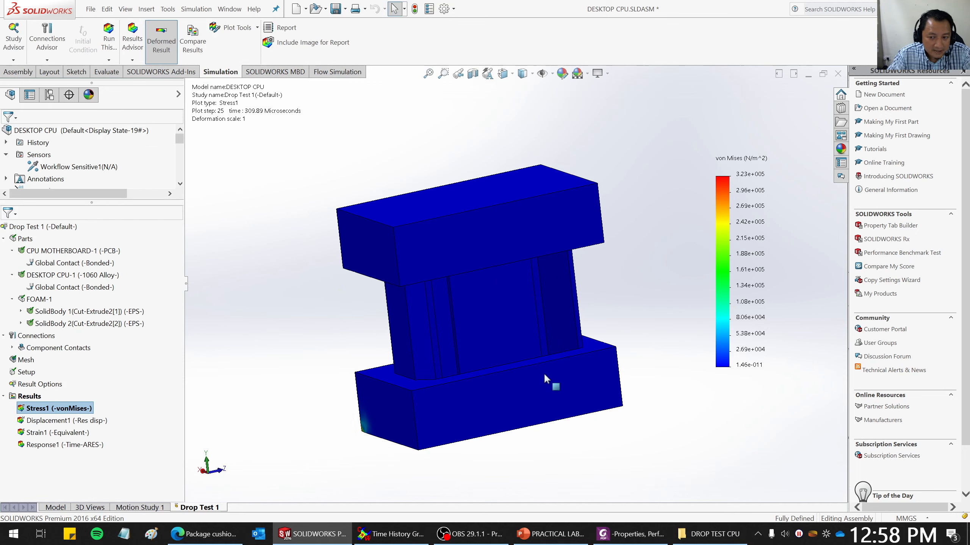
# Orbit to the foam's impact edge and play the animation of the Stress1 von Mises plot.
pyautogui.moveTo(549, 385); pyautogui.dragTo(685, 315, button='middle')
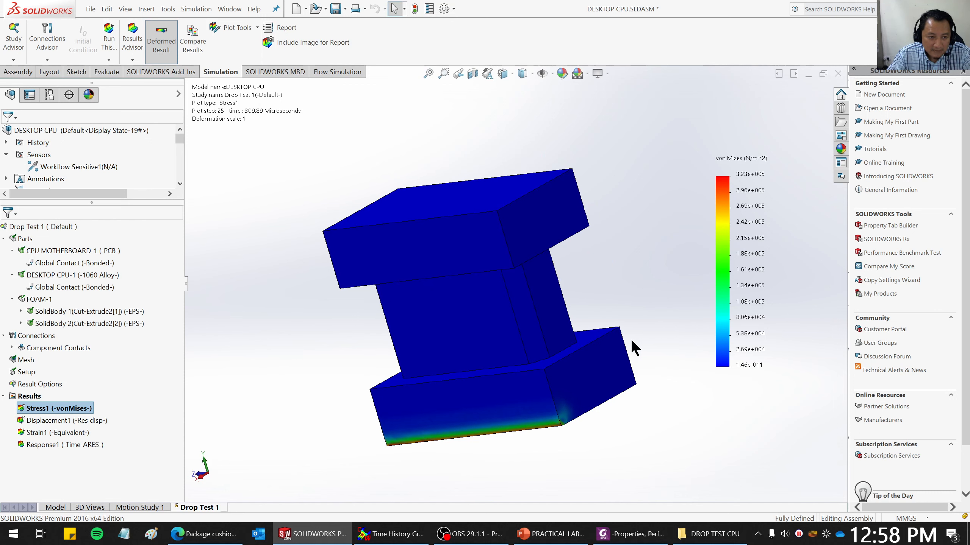
pyautogui.scroll(1, 631, 340)
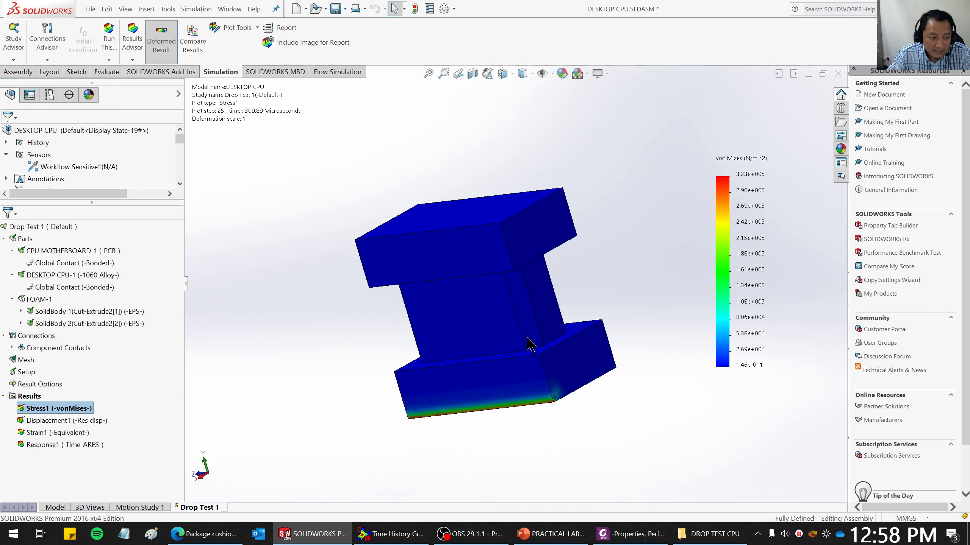
pyautogui.rightClick(32, 408)
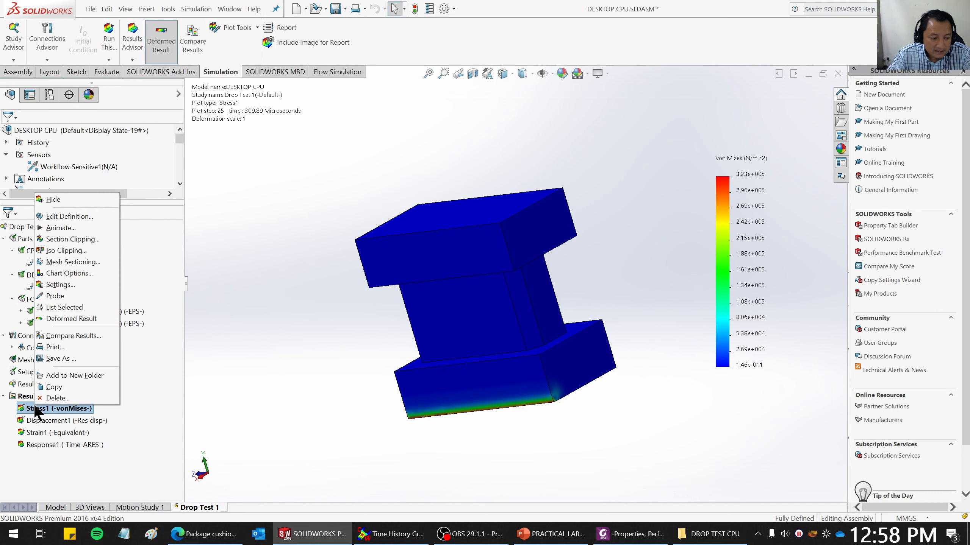
pyautogui.click(60, 228)
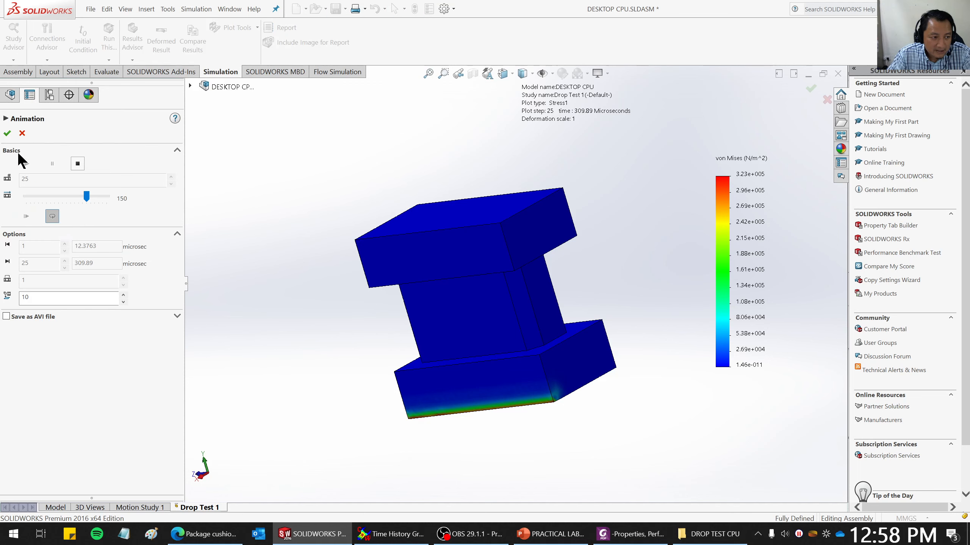
pyautogui.click(26, 163)
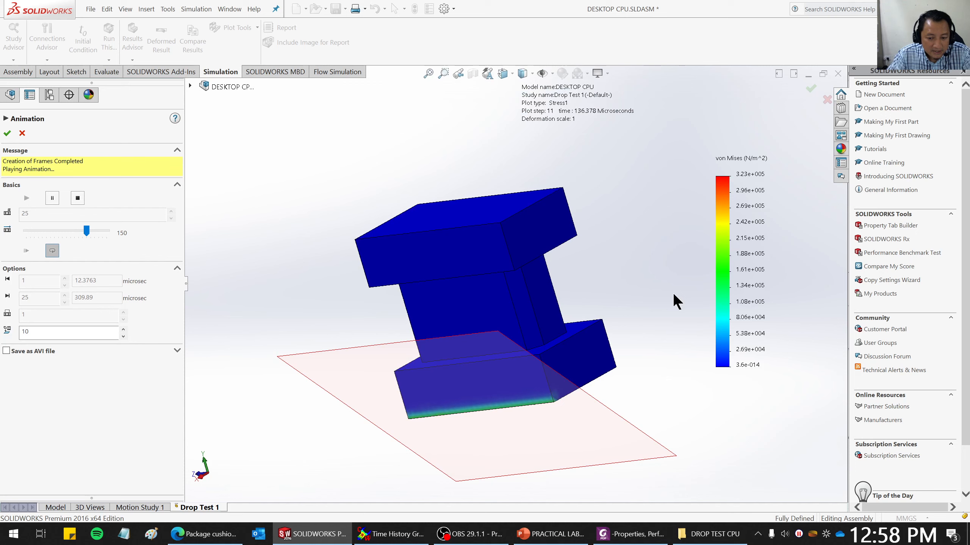
# Examine the stress on the lower foam block's impact edge from several angles during playback, and close the animation.
pyautogui.moveTo(673, 293); pyautogui.dragTo(607, 313, button='middle')
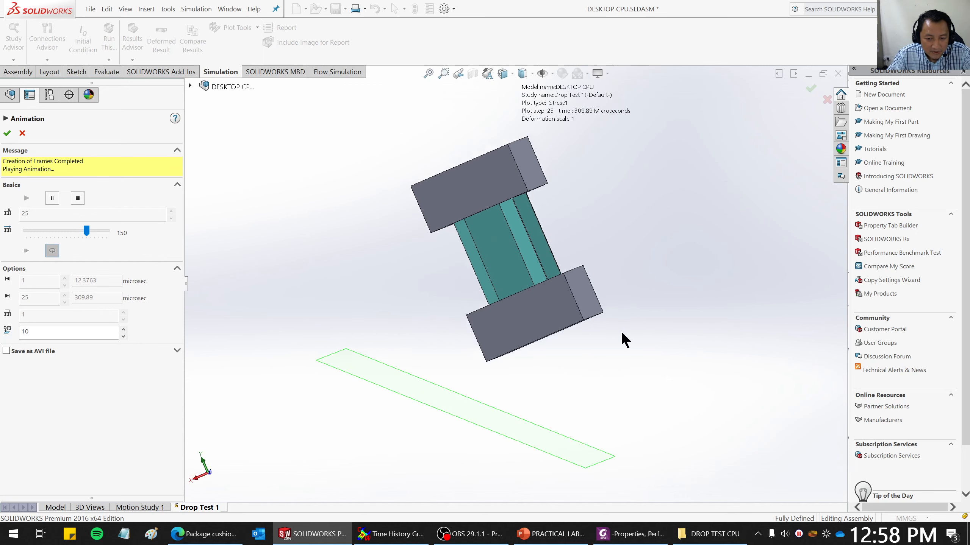
pyautogui.scroll(-8, 477, 375)
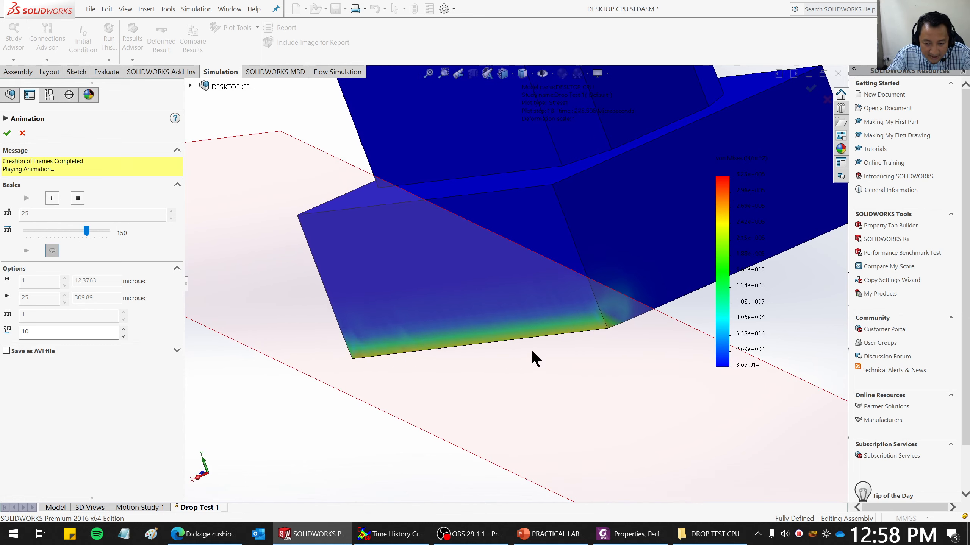
pyautogui.scroll(5, 533, 355)
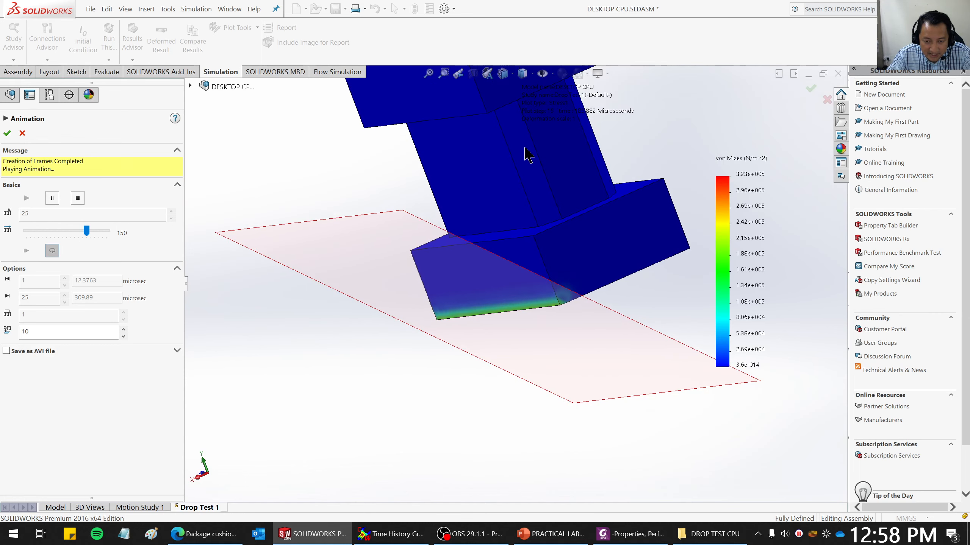
pyautogui.moveTo(616, 218); pyautogui.dragTo(566, 237, button='middle')
pyautogui.scroll(3, 510, 314)
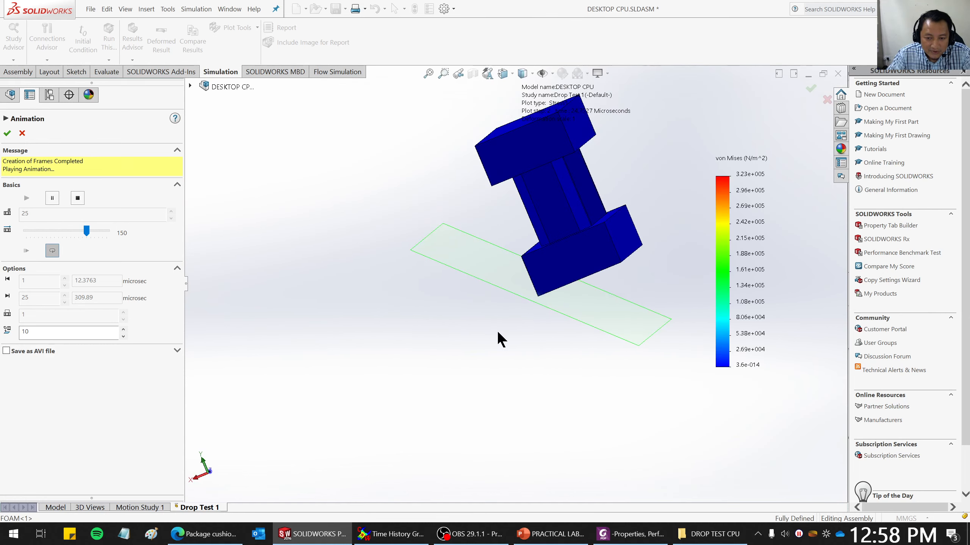
pyautogui.scroll(-2, 664, 170)
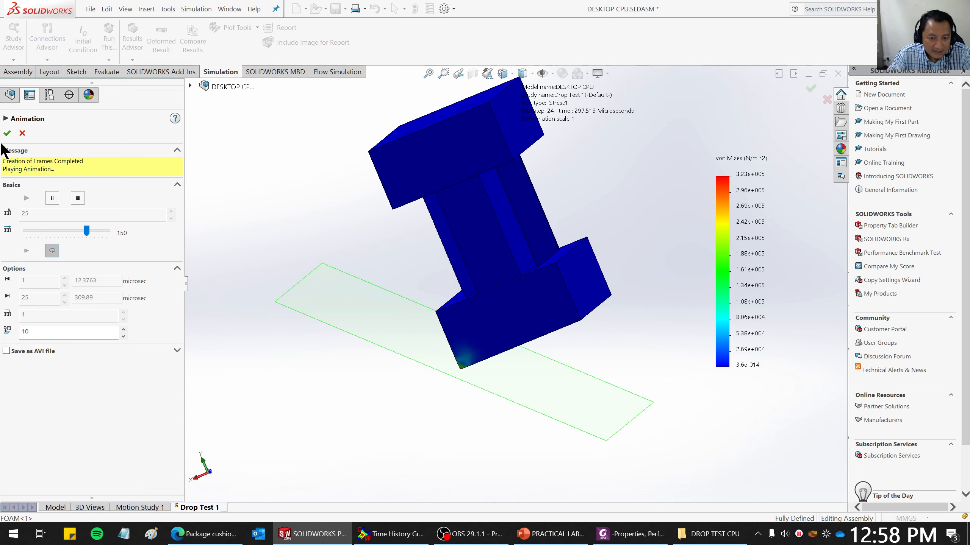
pyautogui.click(78, 197)
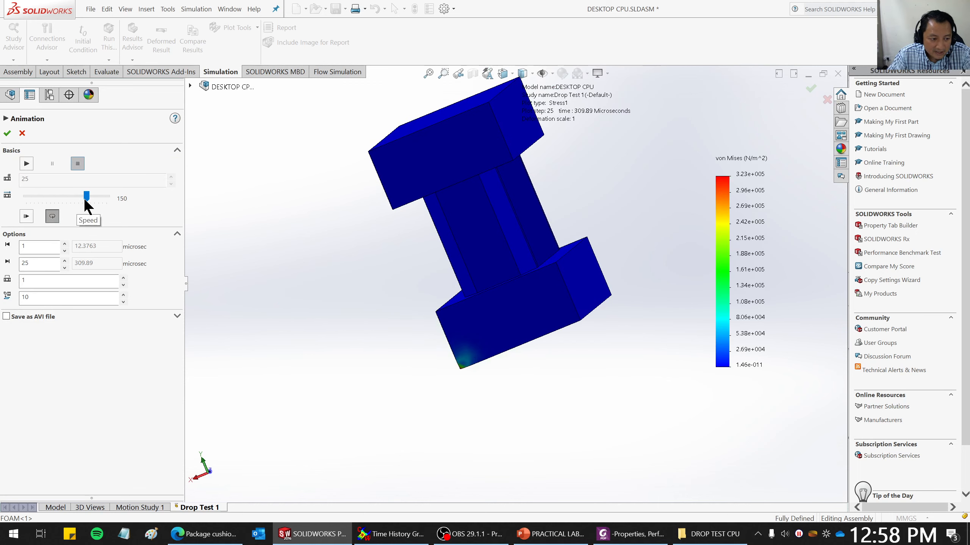
pyautogui.click(22, 133)
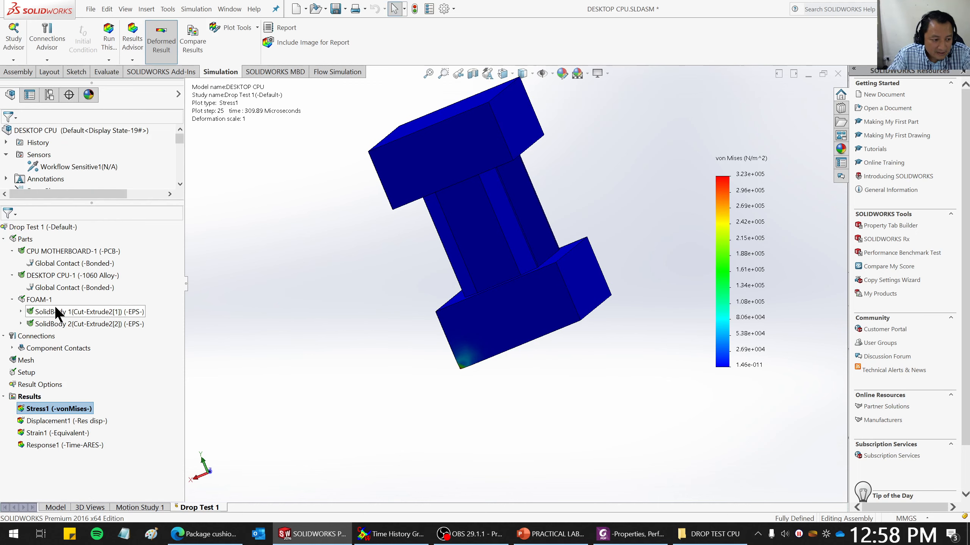
# Hide the FOAM component in the assembly model so only the desktop CPU and its motherboard are shown.
pyautogui.rightClick(37, 299)
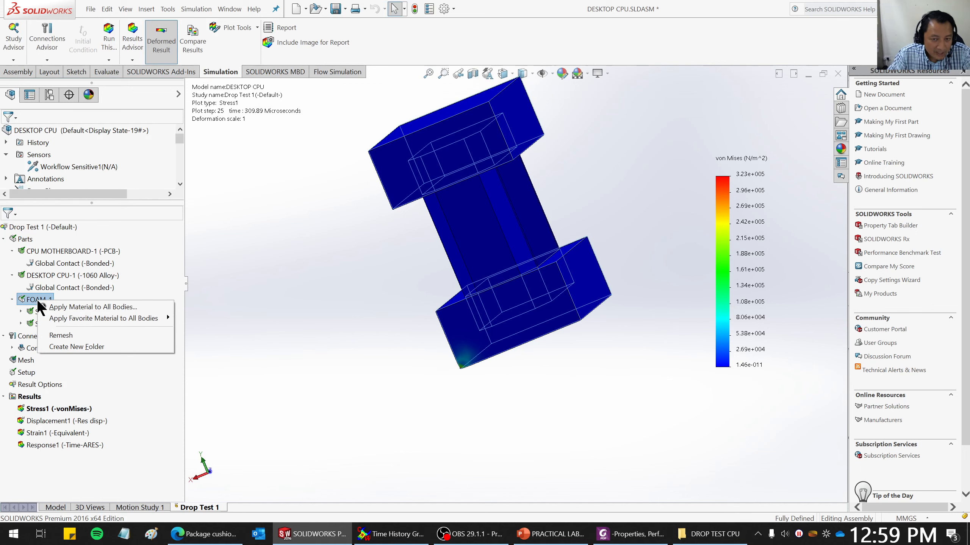
pyautogui.click(56, 507)
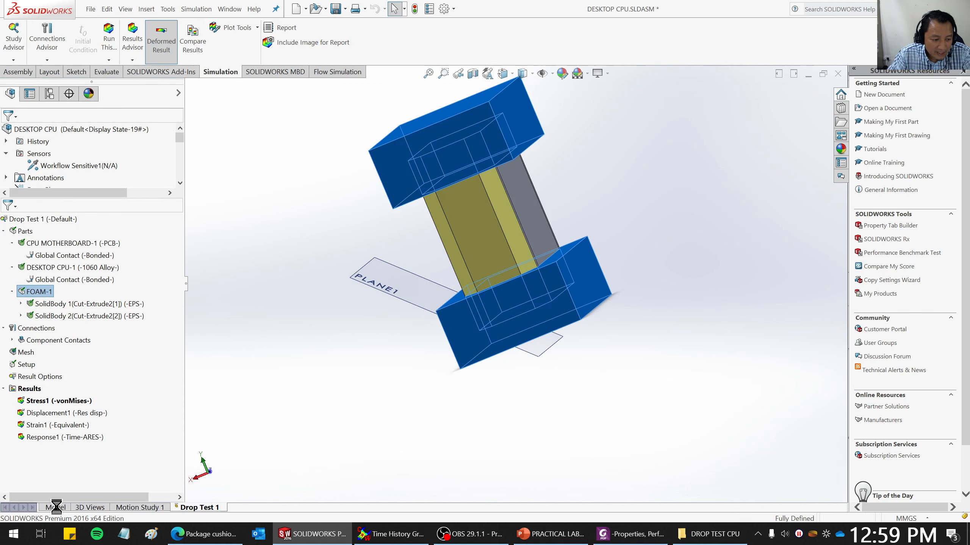
pyautogui.rightClick(39, 416)
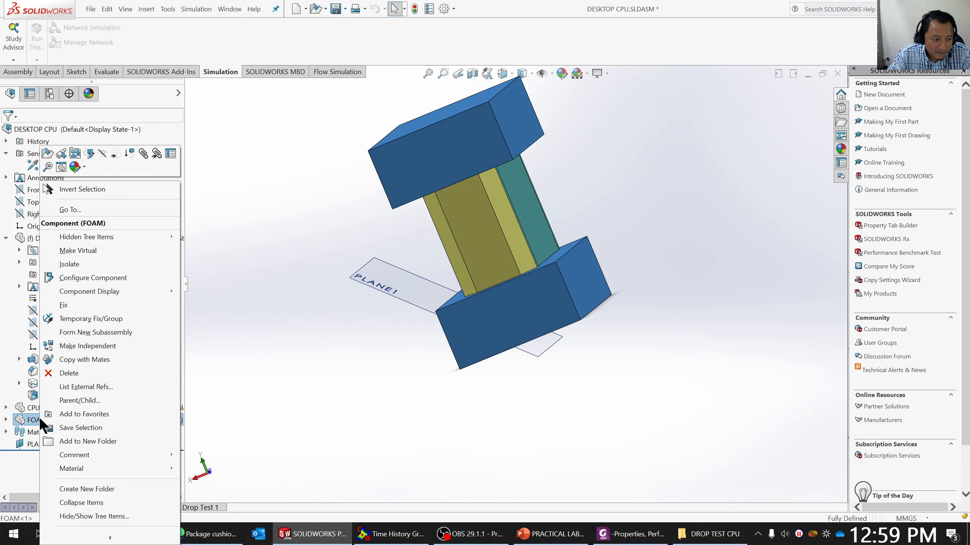
pyautogui.click(101, 155)
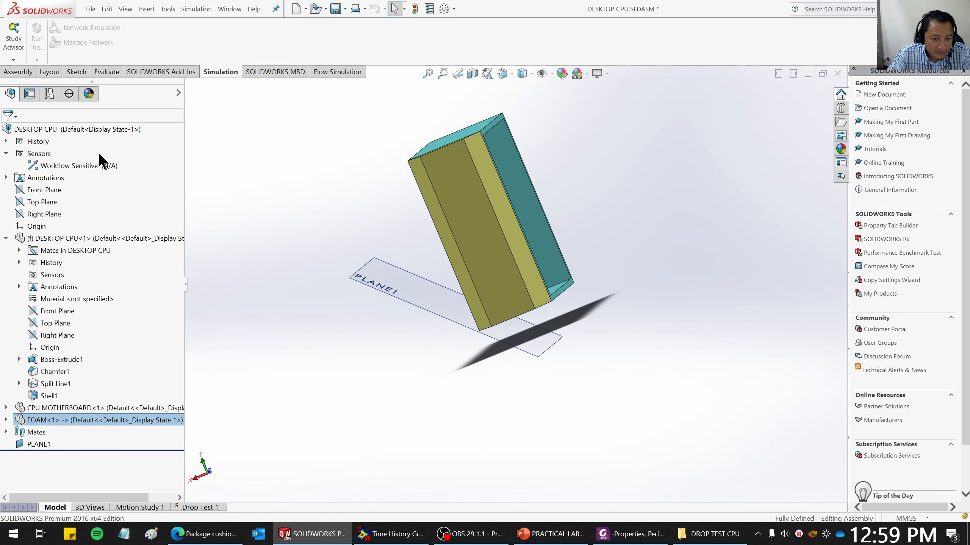
# Return to the Drop Test 1 study and show the Stress1 von Mises plot with the foam hidden.
pyautogui.click(200, 505)
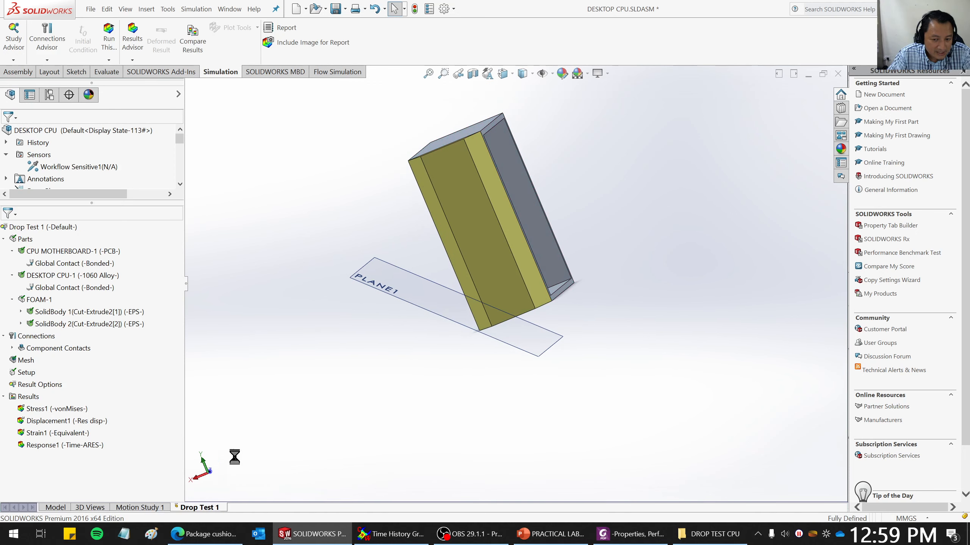
pyautogui.rightClick(38, 405)
pyautogui.click(54, 415)
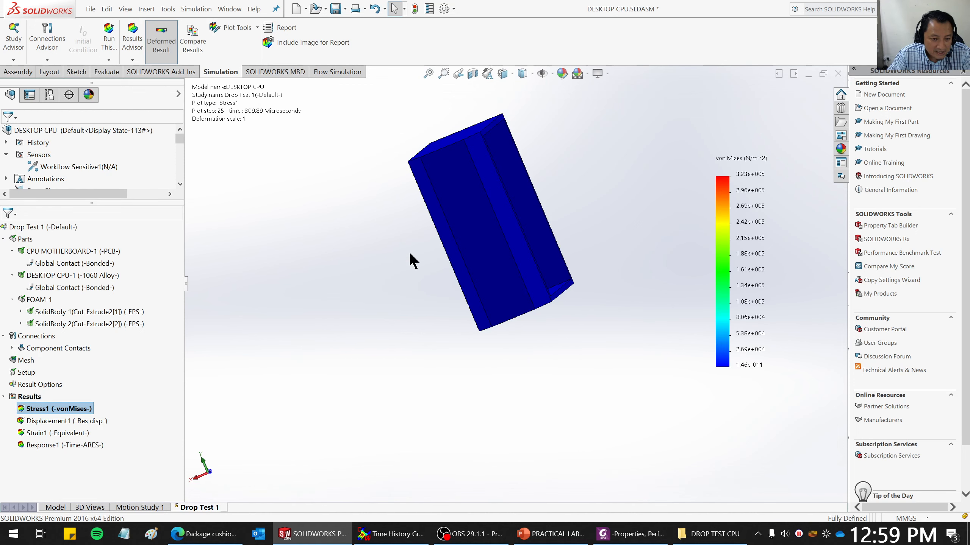
# Animate the Stress1 plot with the foam hidden, view the CPU's impact from another angle, and stop playback.
pyautogui.rightClick(46, 408)
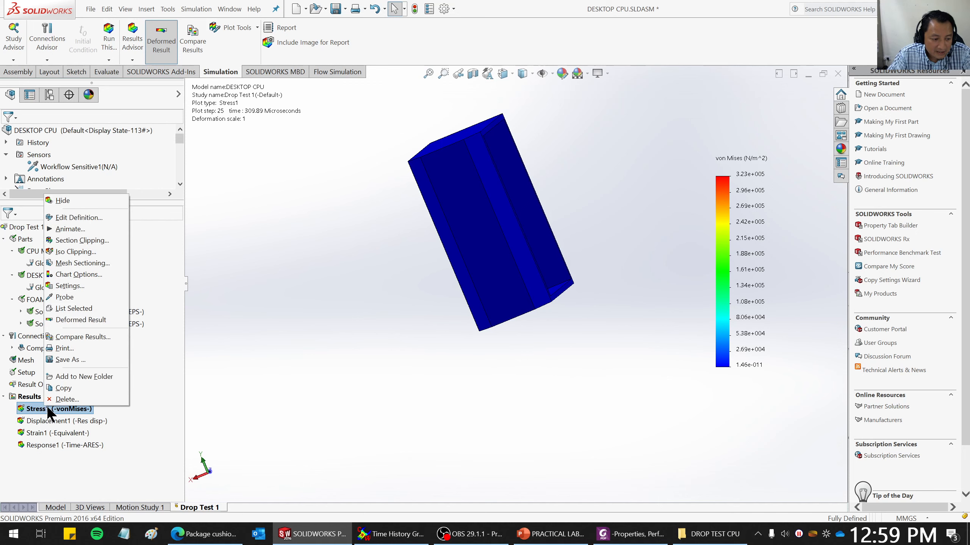
pyautogui.click(69, 229)
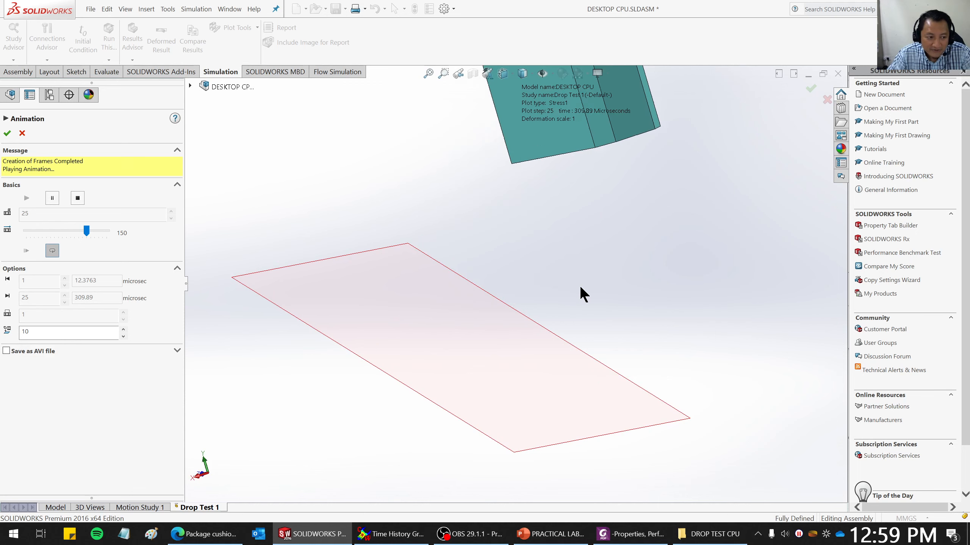
pyautogui.moveTo(617, 304); pyautogui.dragTo(572, 336, button='middle')
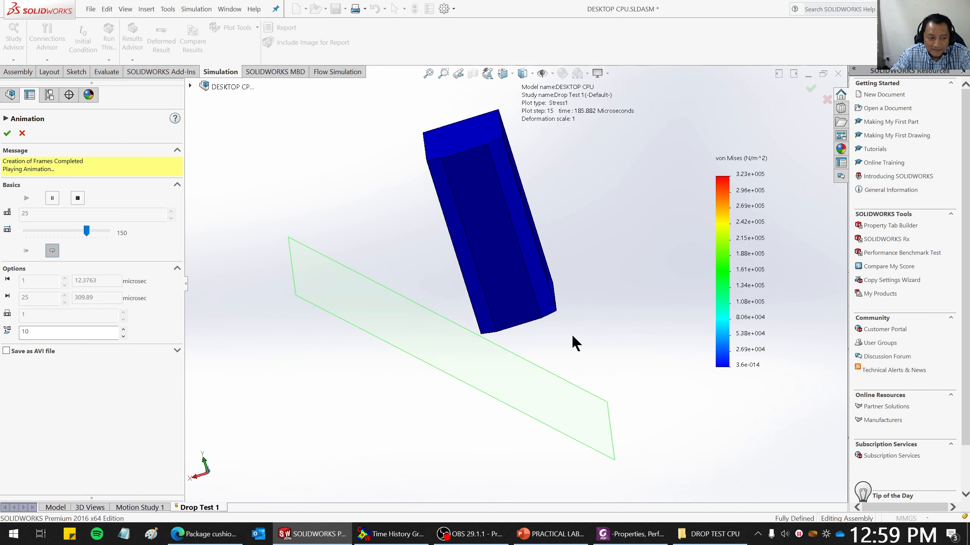
pyautogui.click(78, 199)
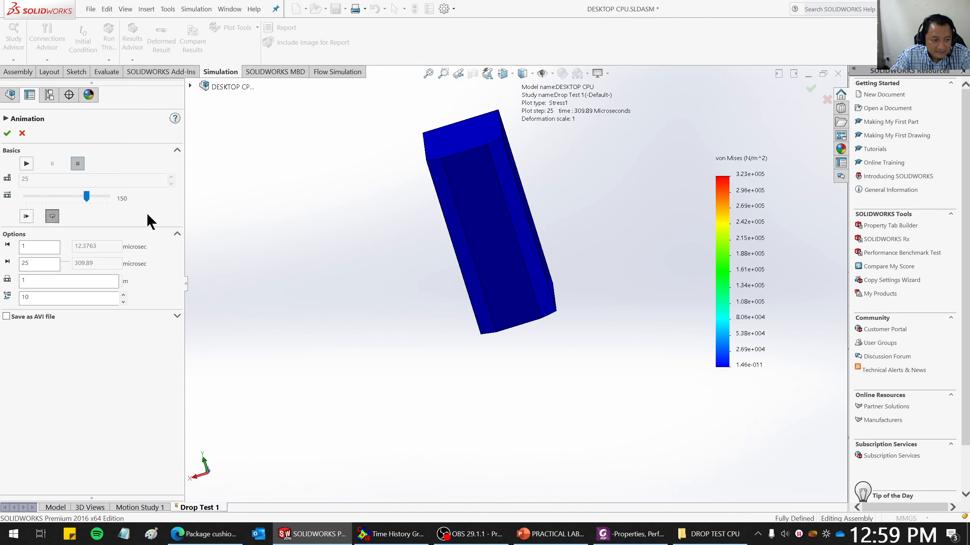